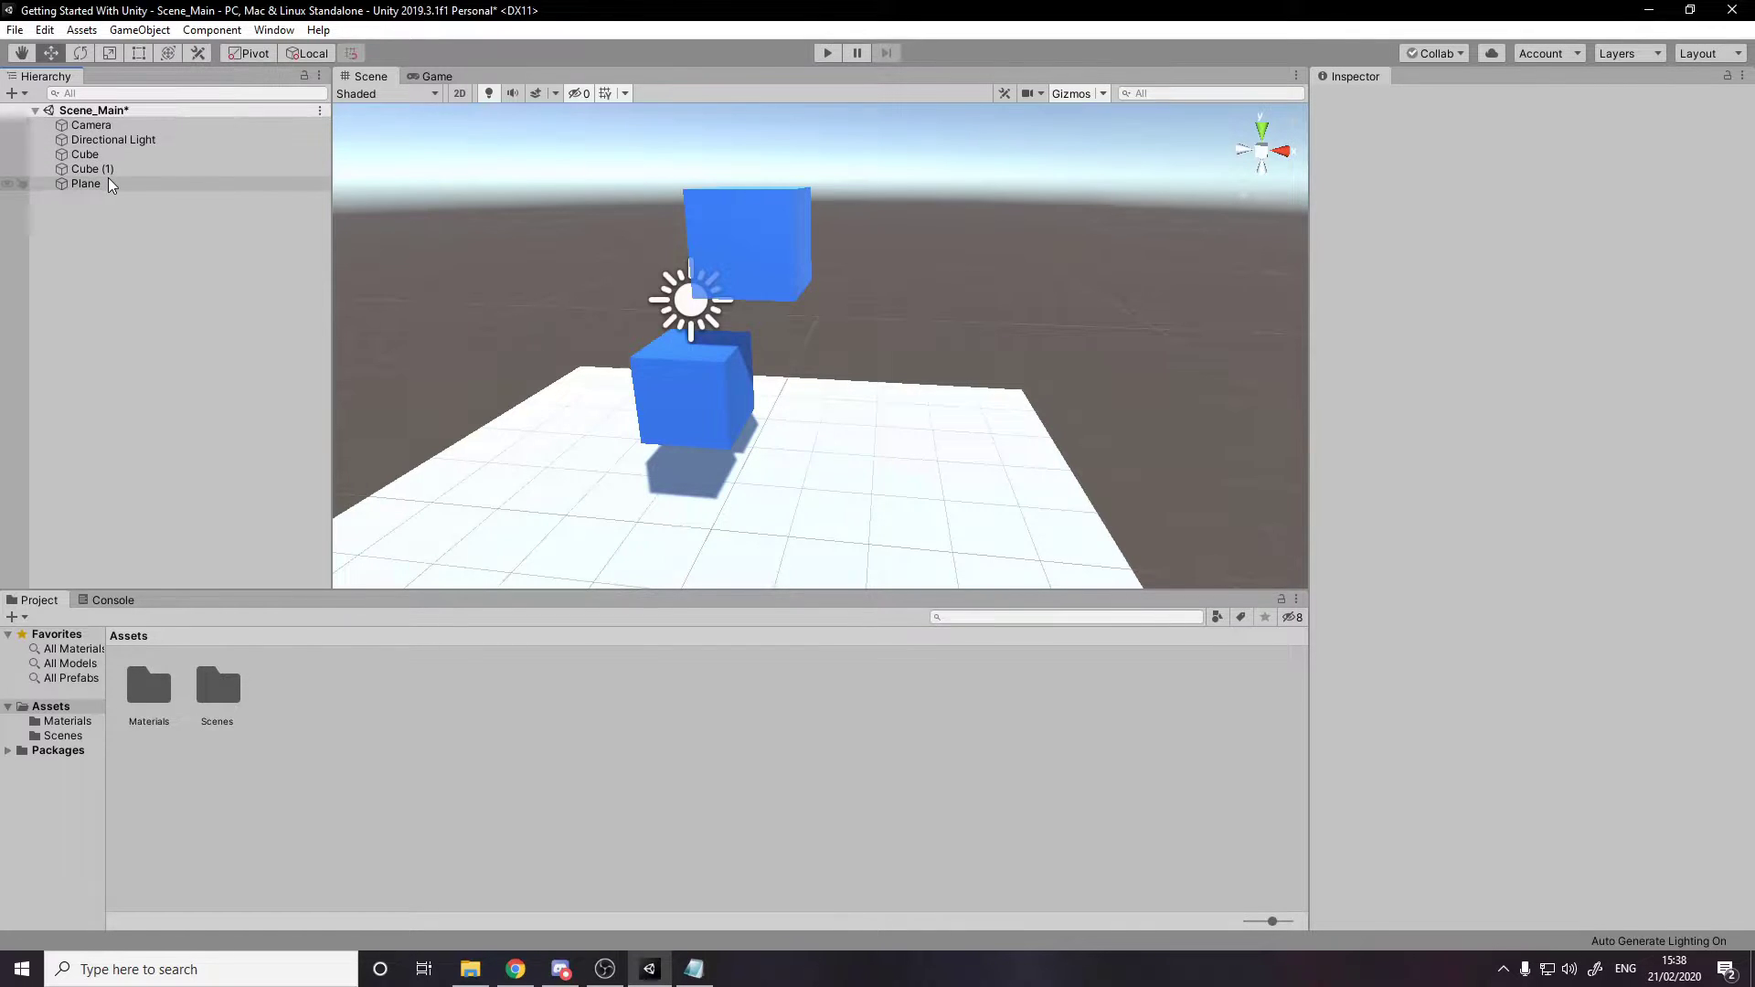
# Select the Camera (position 0, 1, -10, 60° FOV), frame it and orbit in close.
pyautogui.click(150, 126)
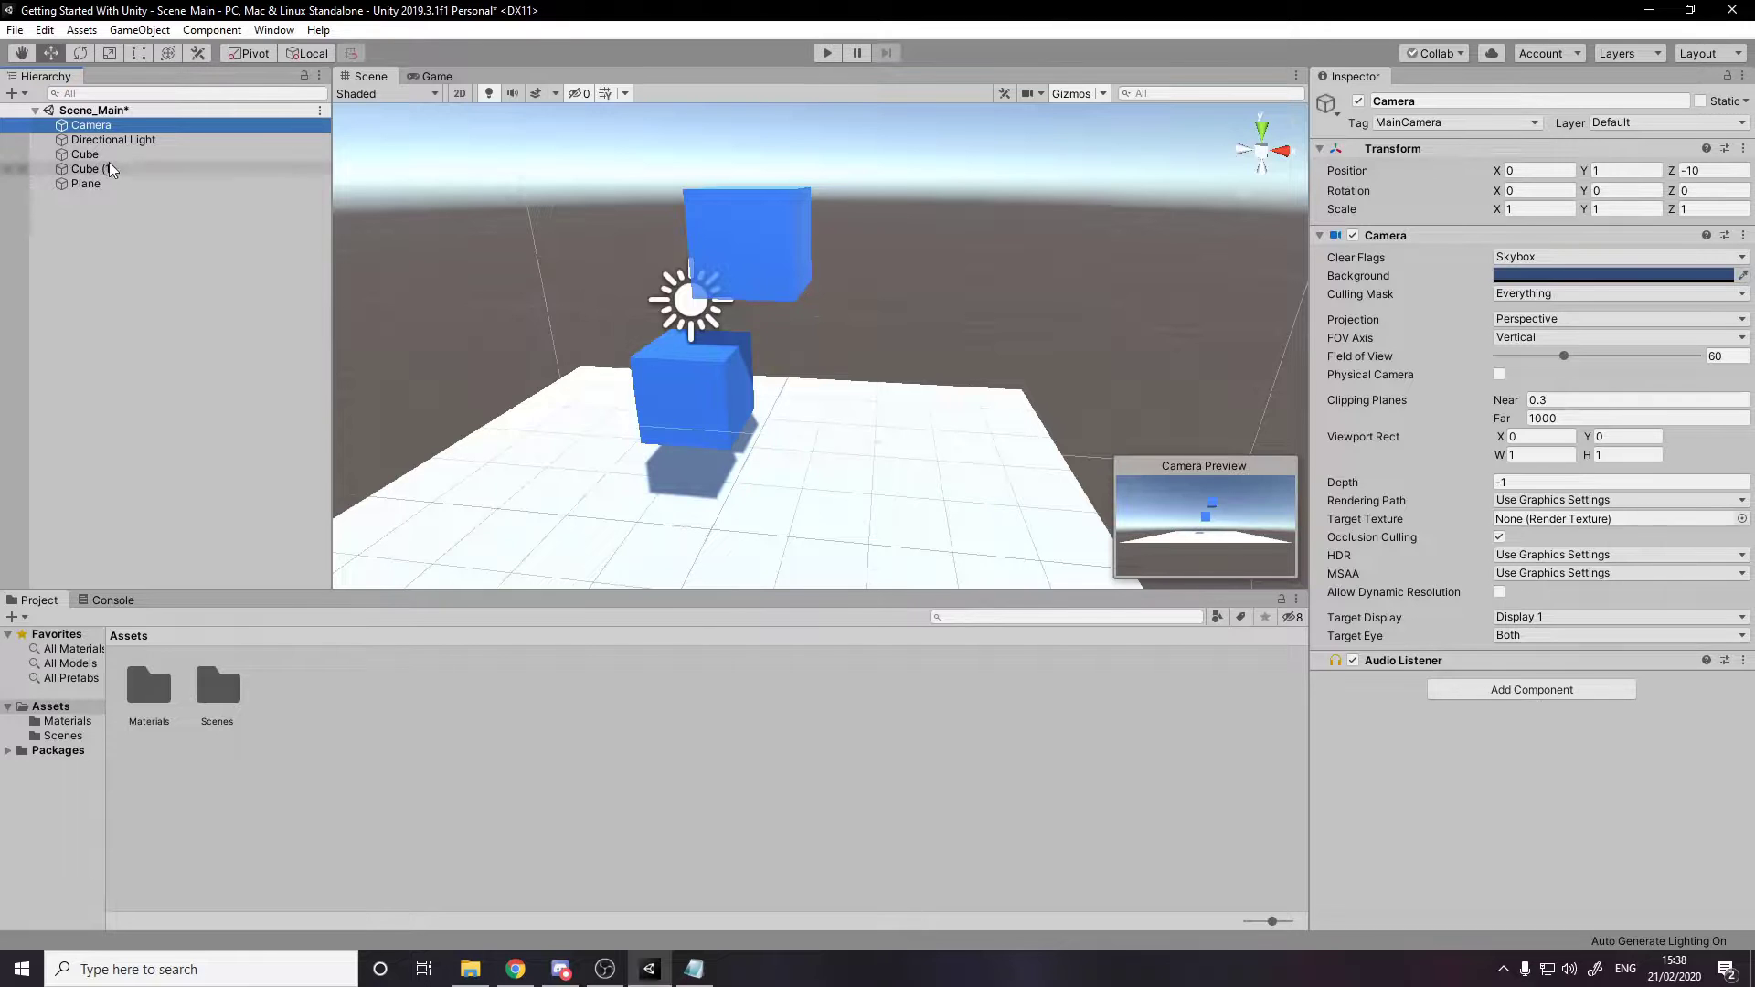
pyautogui.doubleClick(125, 127)
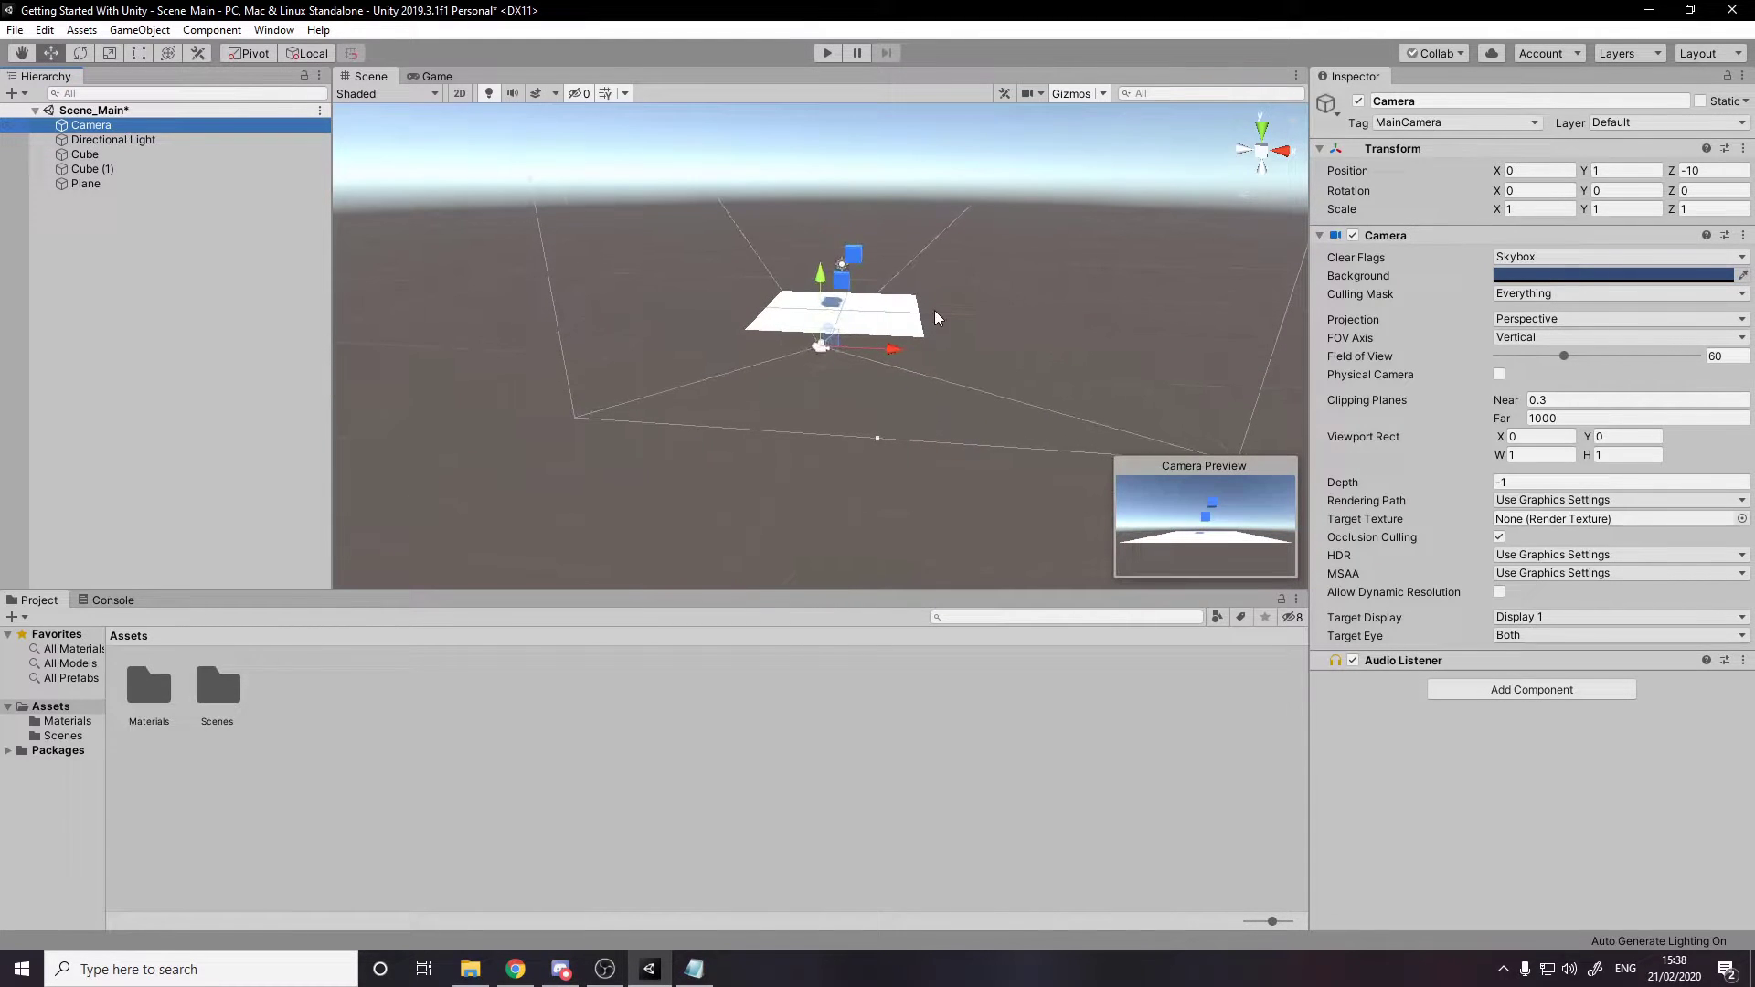
pyautogui.keyDown('alt'); pyautogui.moveTo(934, 310); pyautogui.dragTo(604, 334); pyautogui.keyUp('alt')
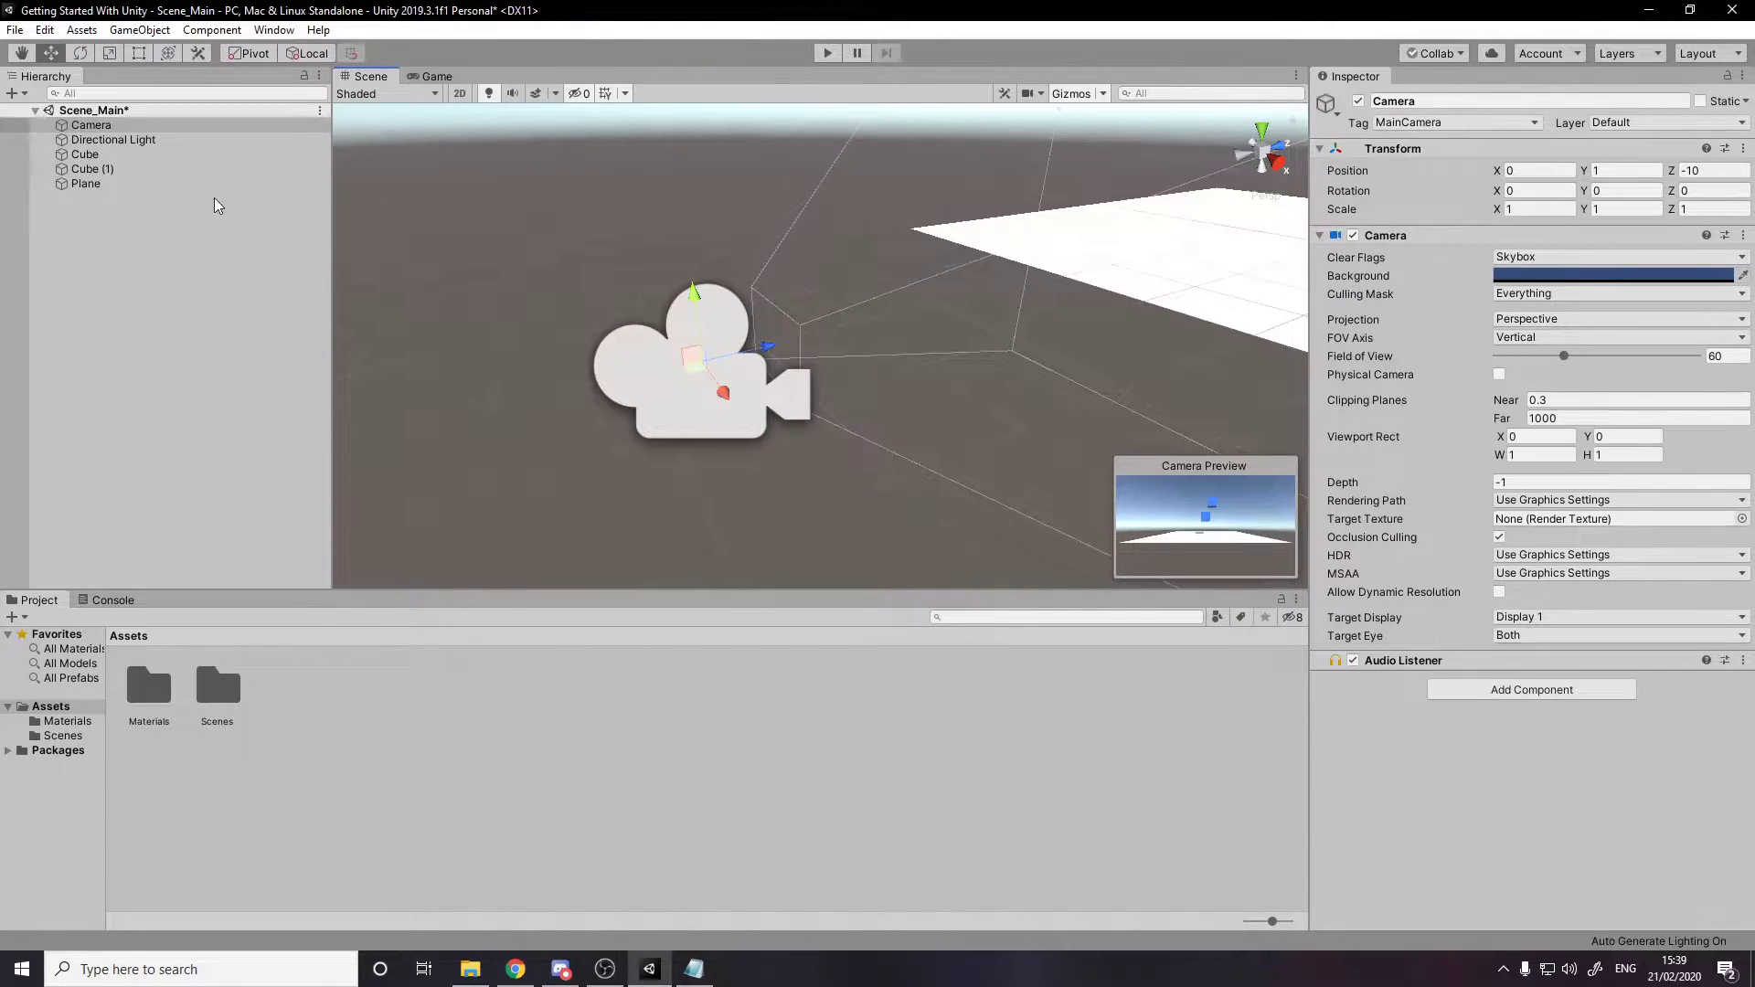
# Clear the Camera selection and create an empty GameObject with GameObject > Create Empty.
pyautogui.click(151, 245)
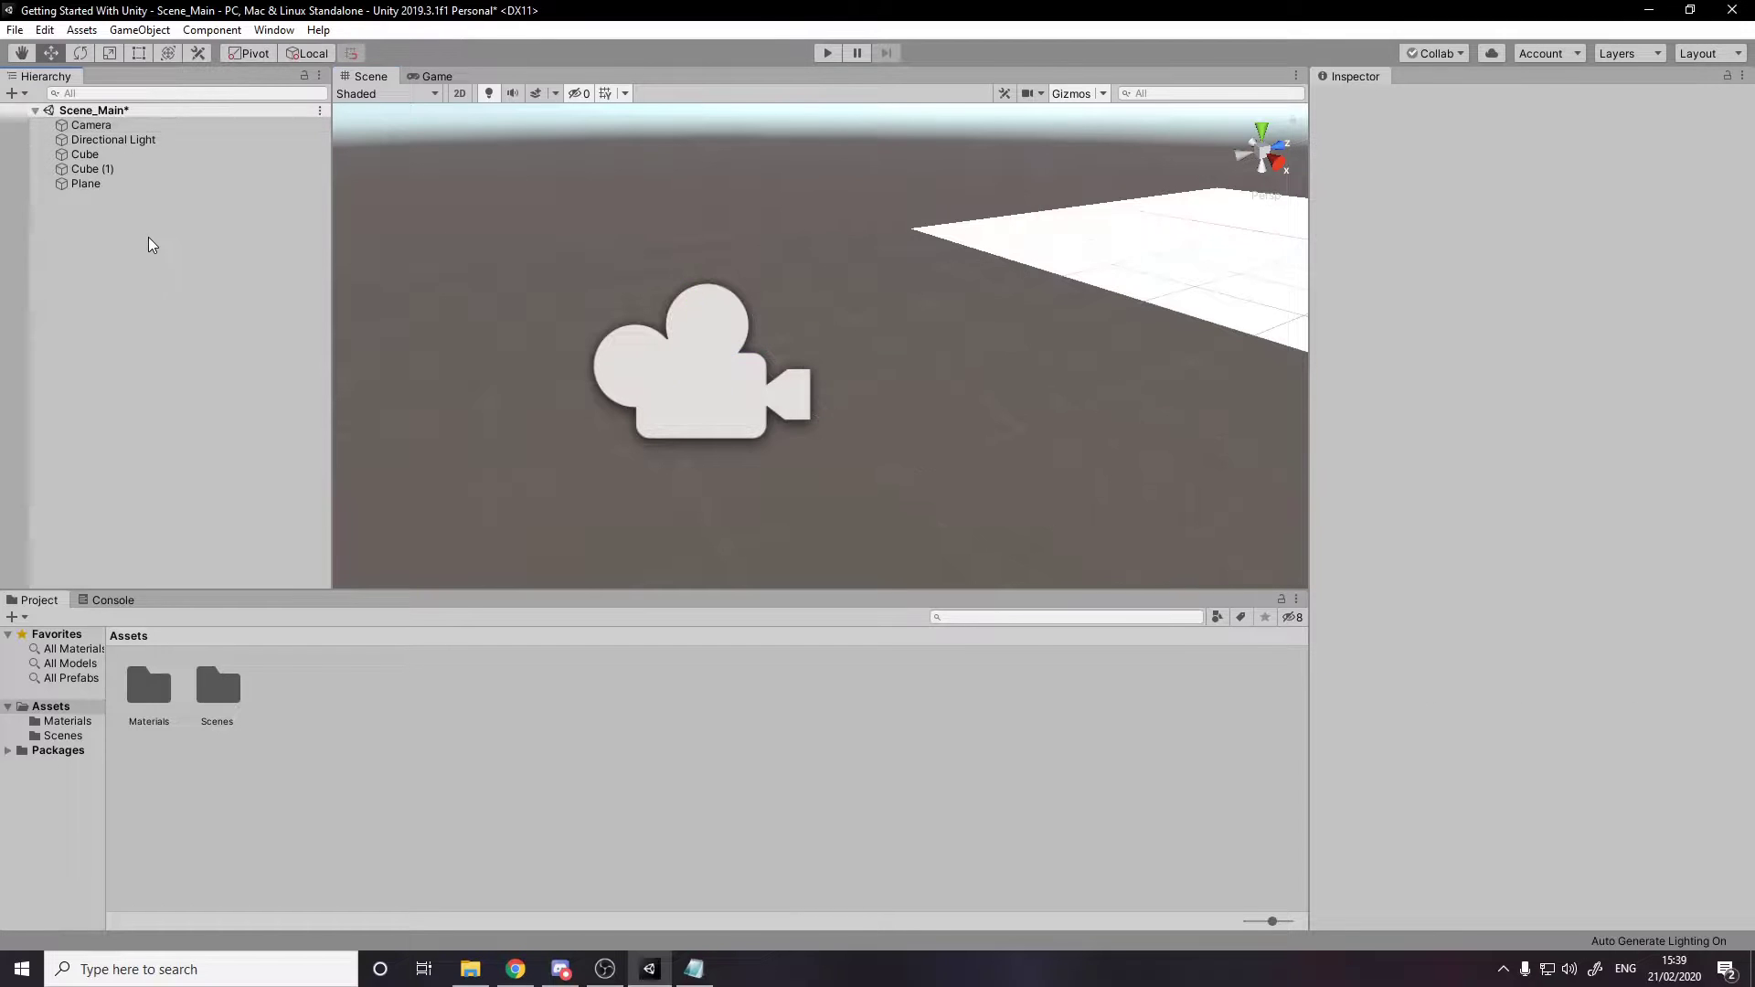
pyautogui.rightClick(149, 238)
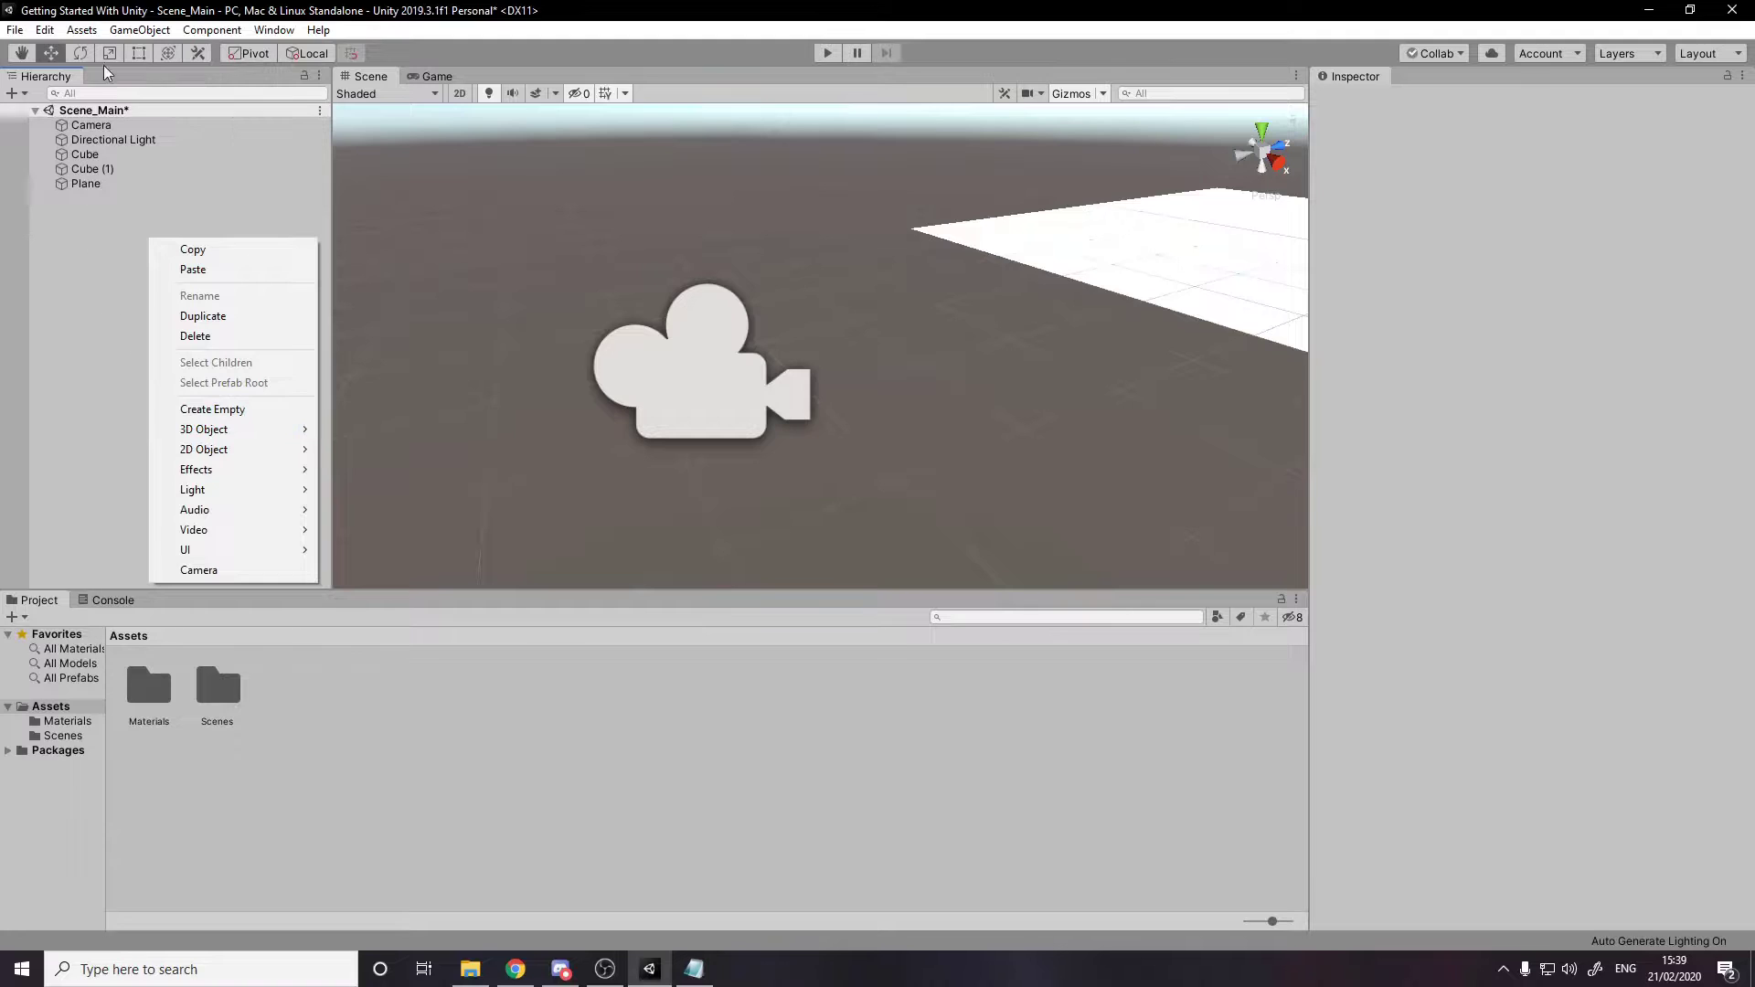
pyautogui.click(144, 33)
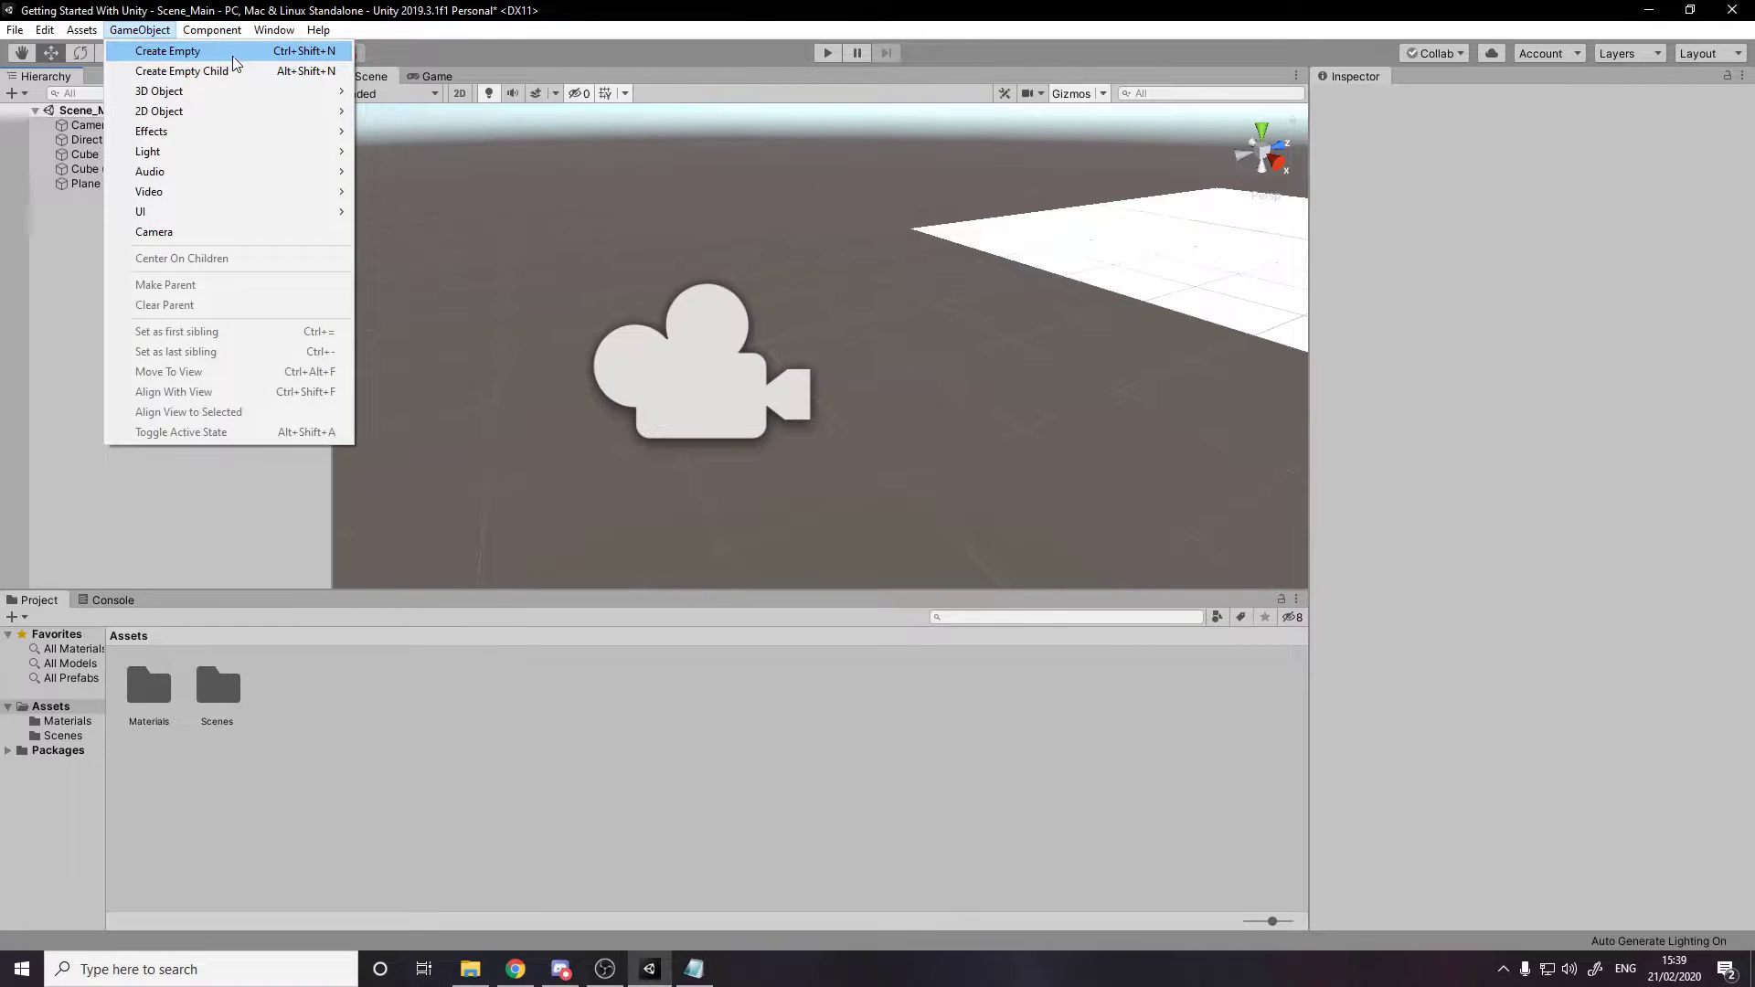
pyautogui.click(319, 53)
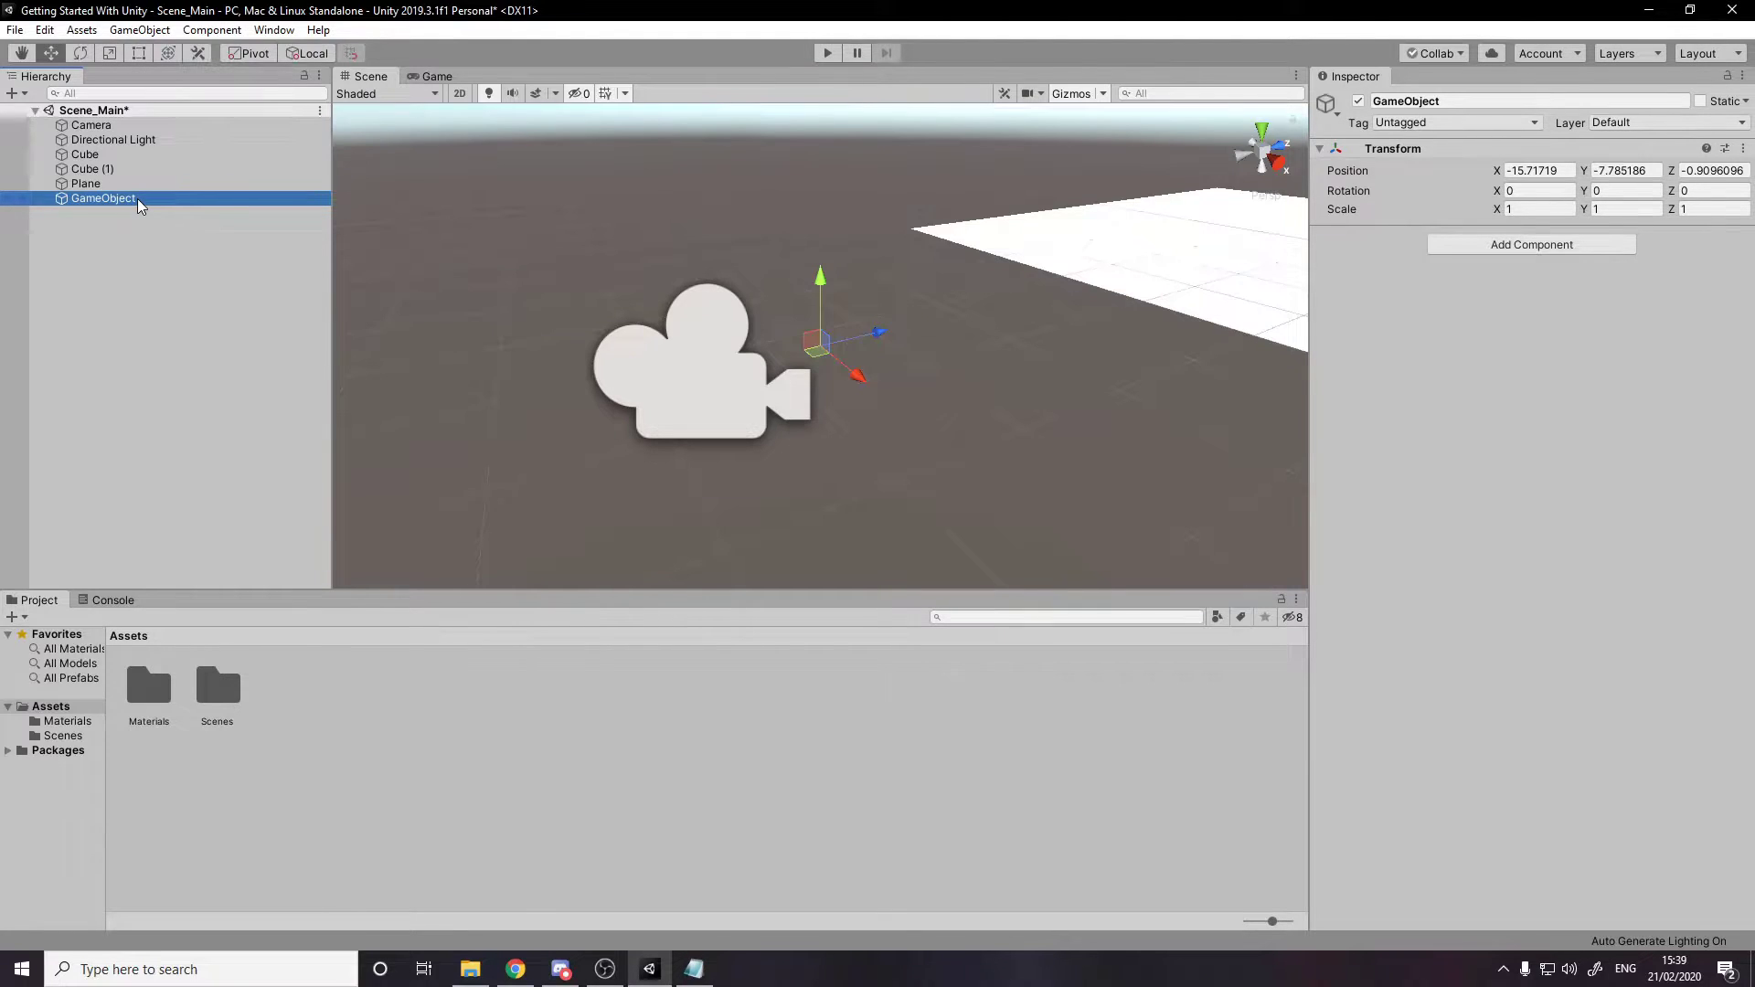
# Drag the new GameObject's green Y arrow upward until its Y position reads 0.267.
pyautogui.click(185, 208)
pyautogui.click(188, 201)
pyautogui.moveTo(1064, 296); pyautogui.dragTo(996, 352, button='right')
pyautogui.moveTo(885, 343); pyautogui.dragTo(823, 137)
pyautogui.moveTo(956, 365); pyautogui.dragTo(969, 327, button='right')
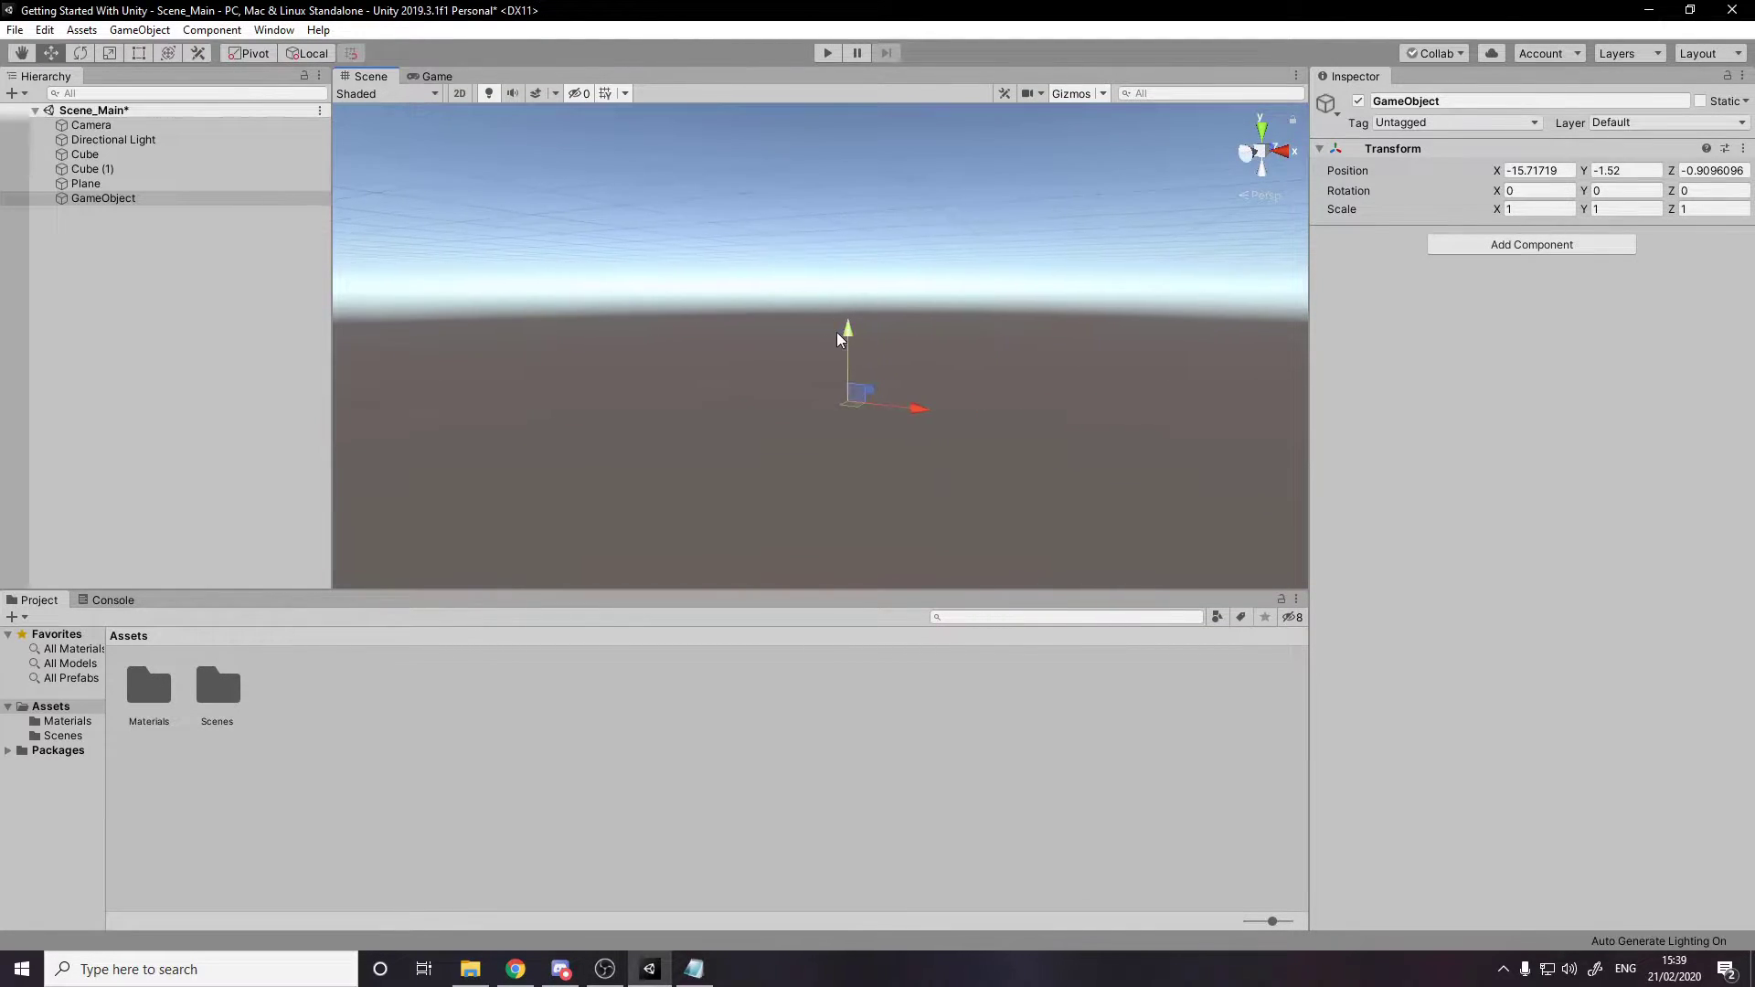
pyautogui.moveTo(836, 332); pyautogui.dragTo(874, 146)
pyautogui.moveTo(876, 151); pyautogui.dragTo(995, 325, button='right')
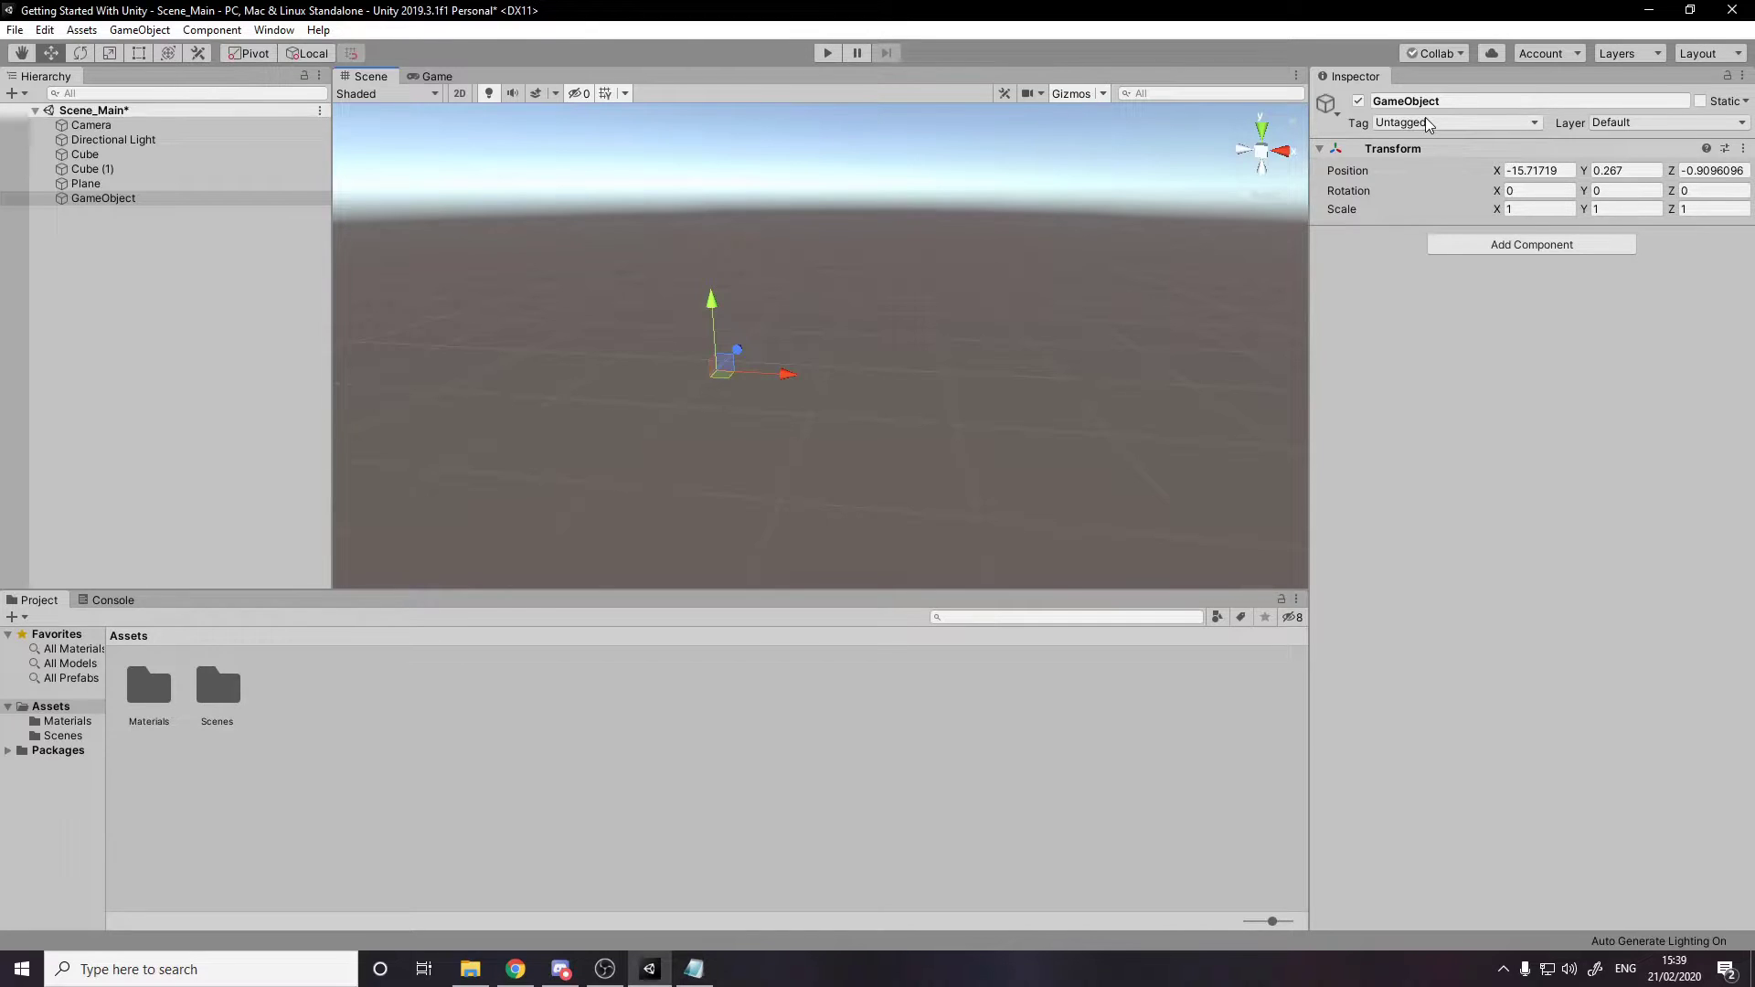
pyautogui.click(1743, 148)
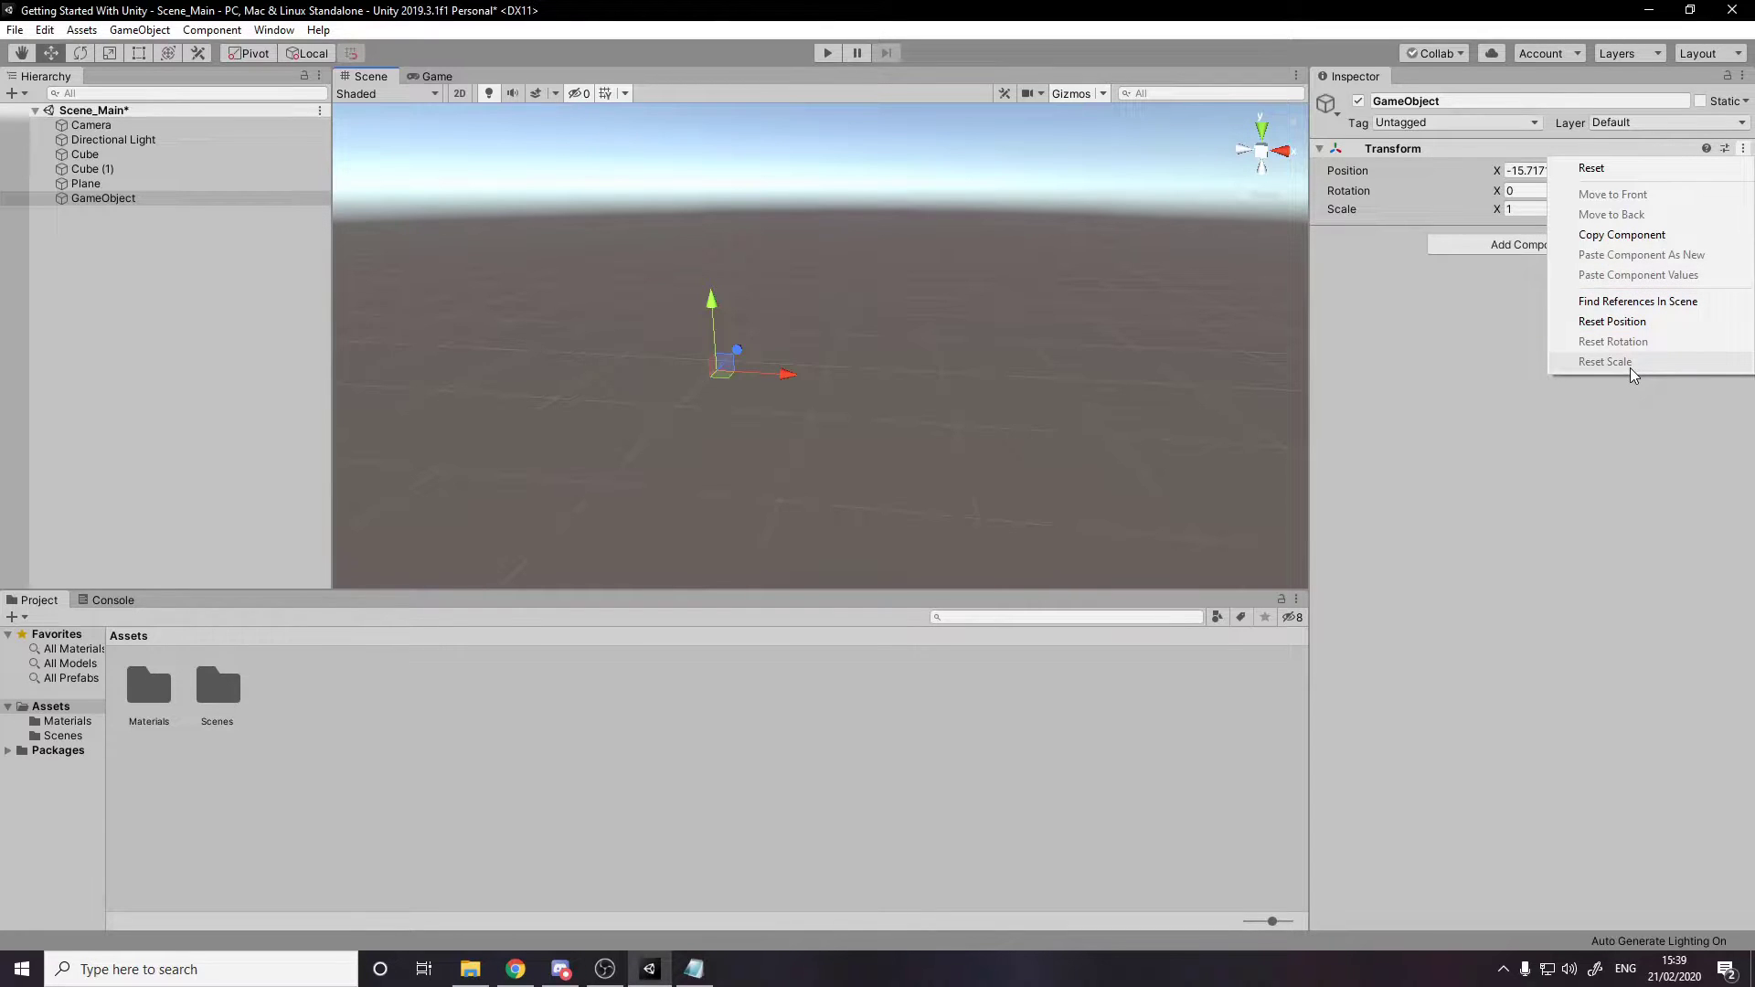
pyautogui.click(100, 203)
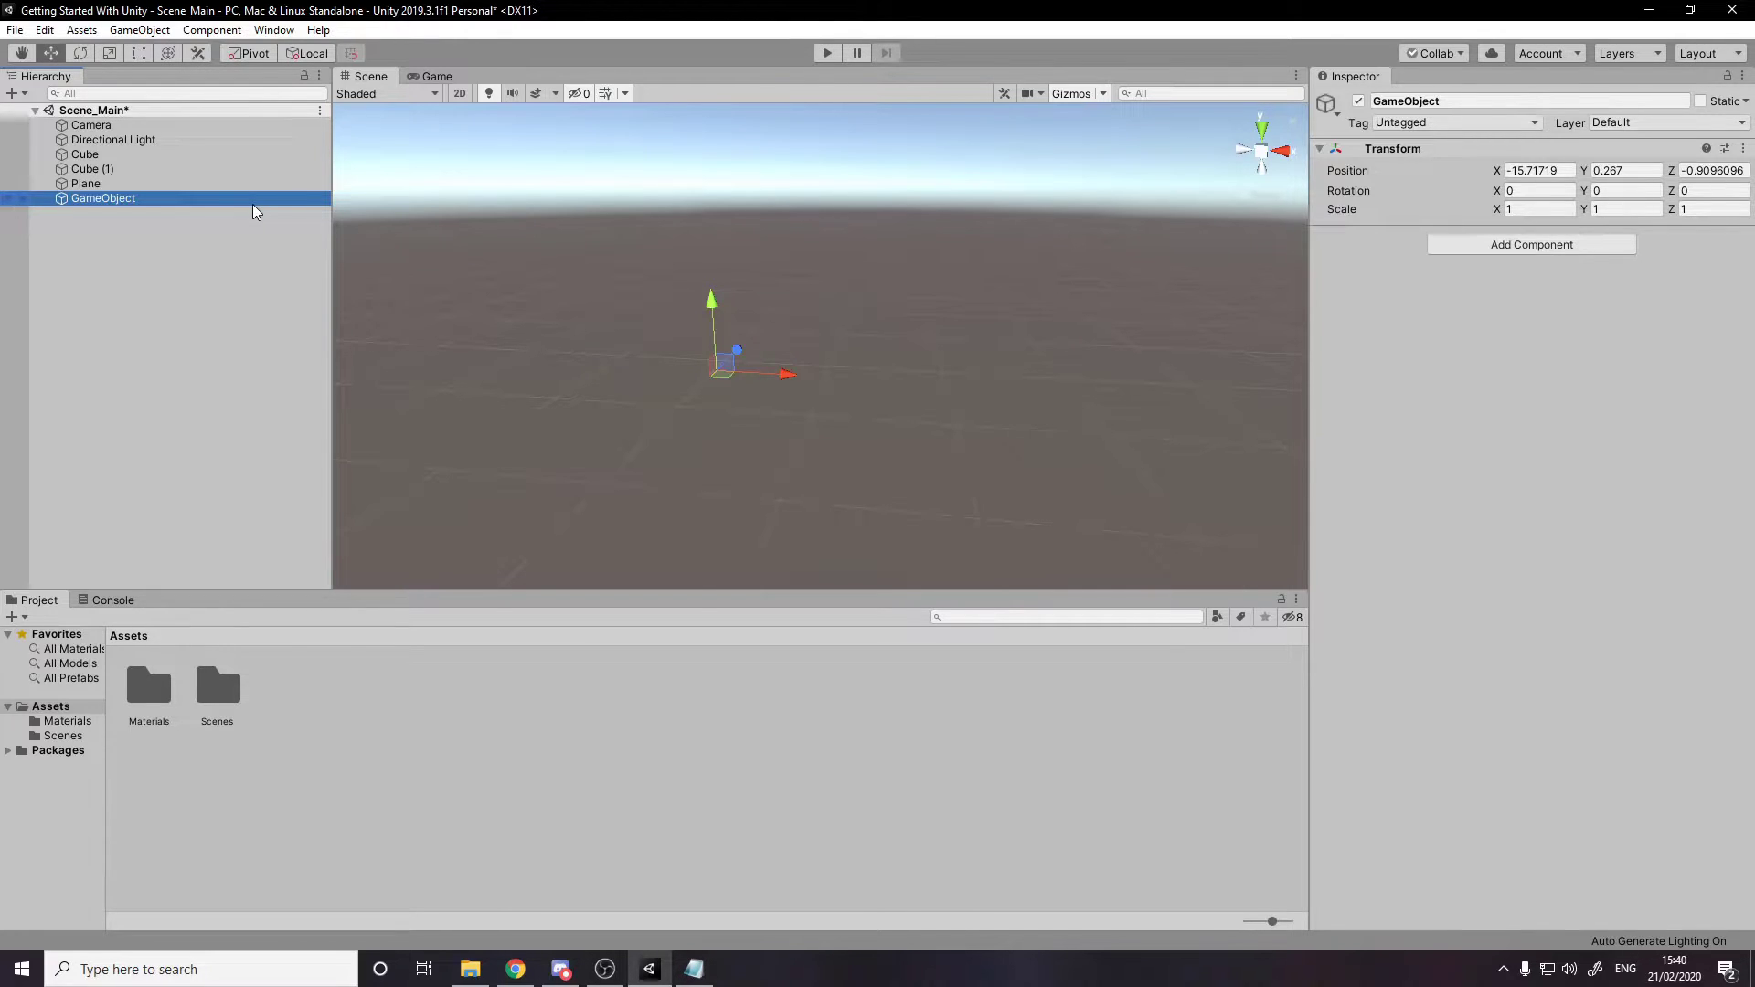
# Delete the GameObject and create a fresh empty GameObject from the Hierarchy.
pyautogui.press('Delete')
pyautogui.rightClick(95, 287)
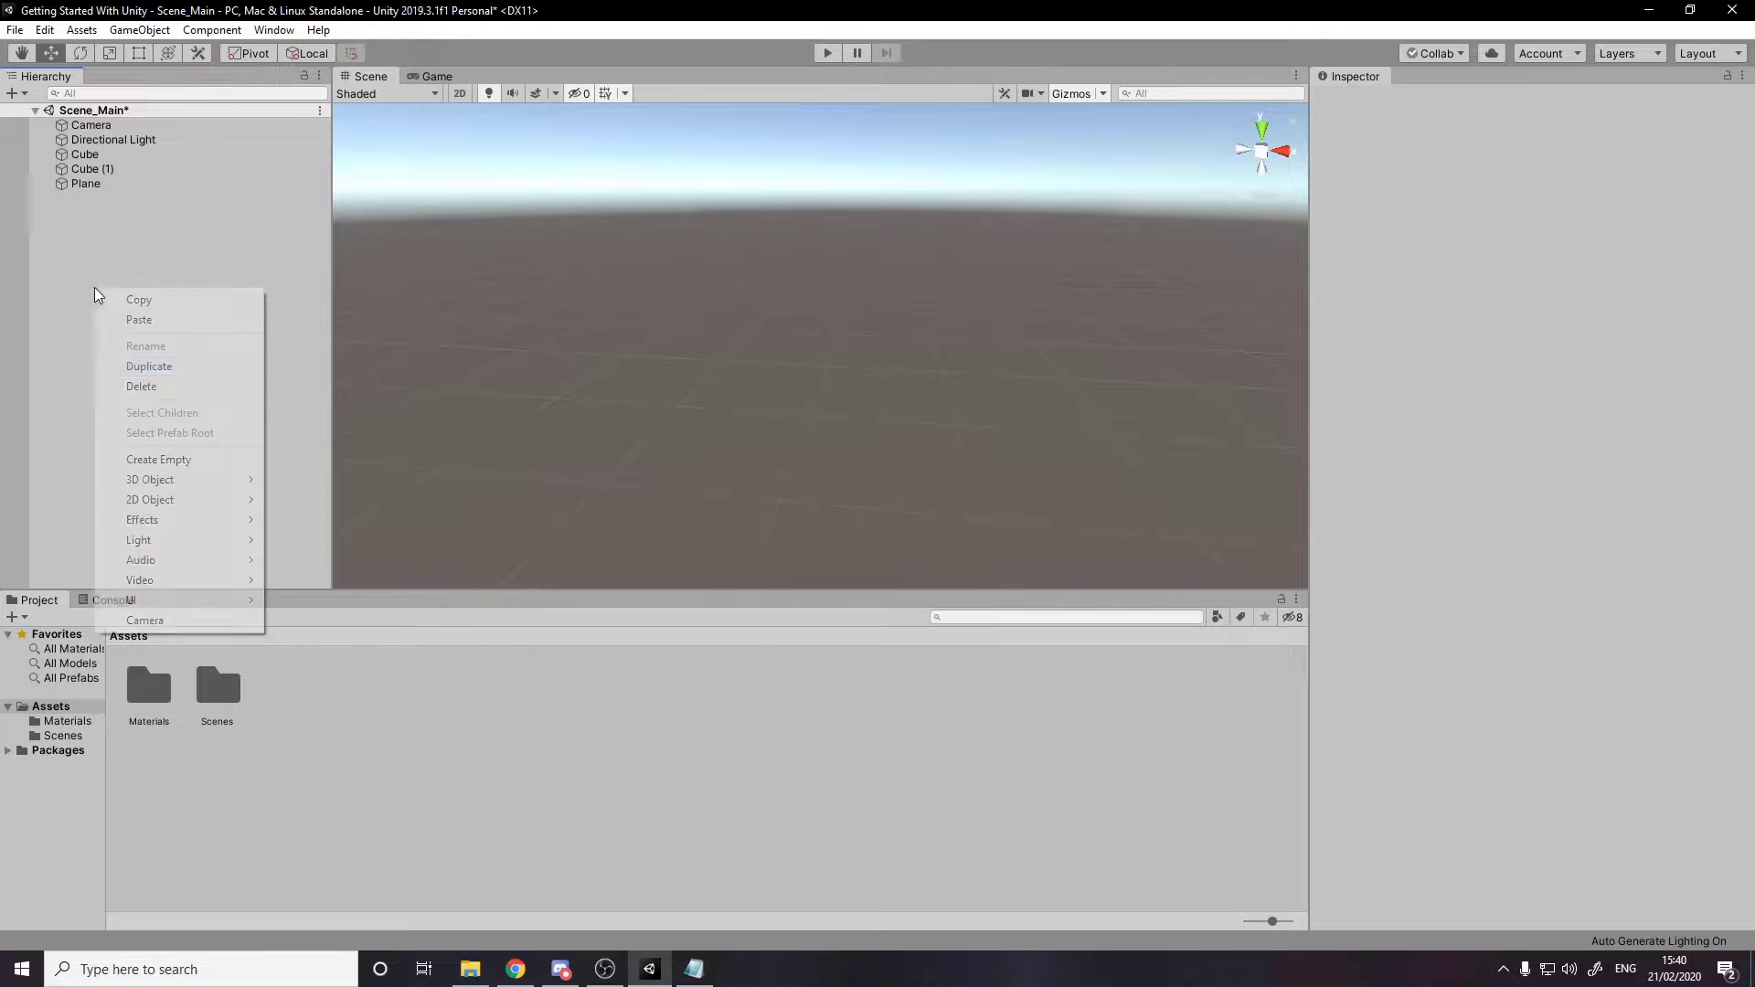
pyautogui.click(216, 461)
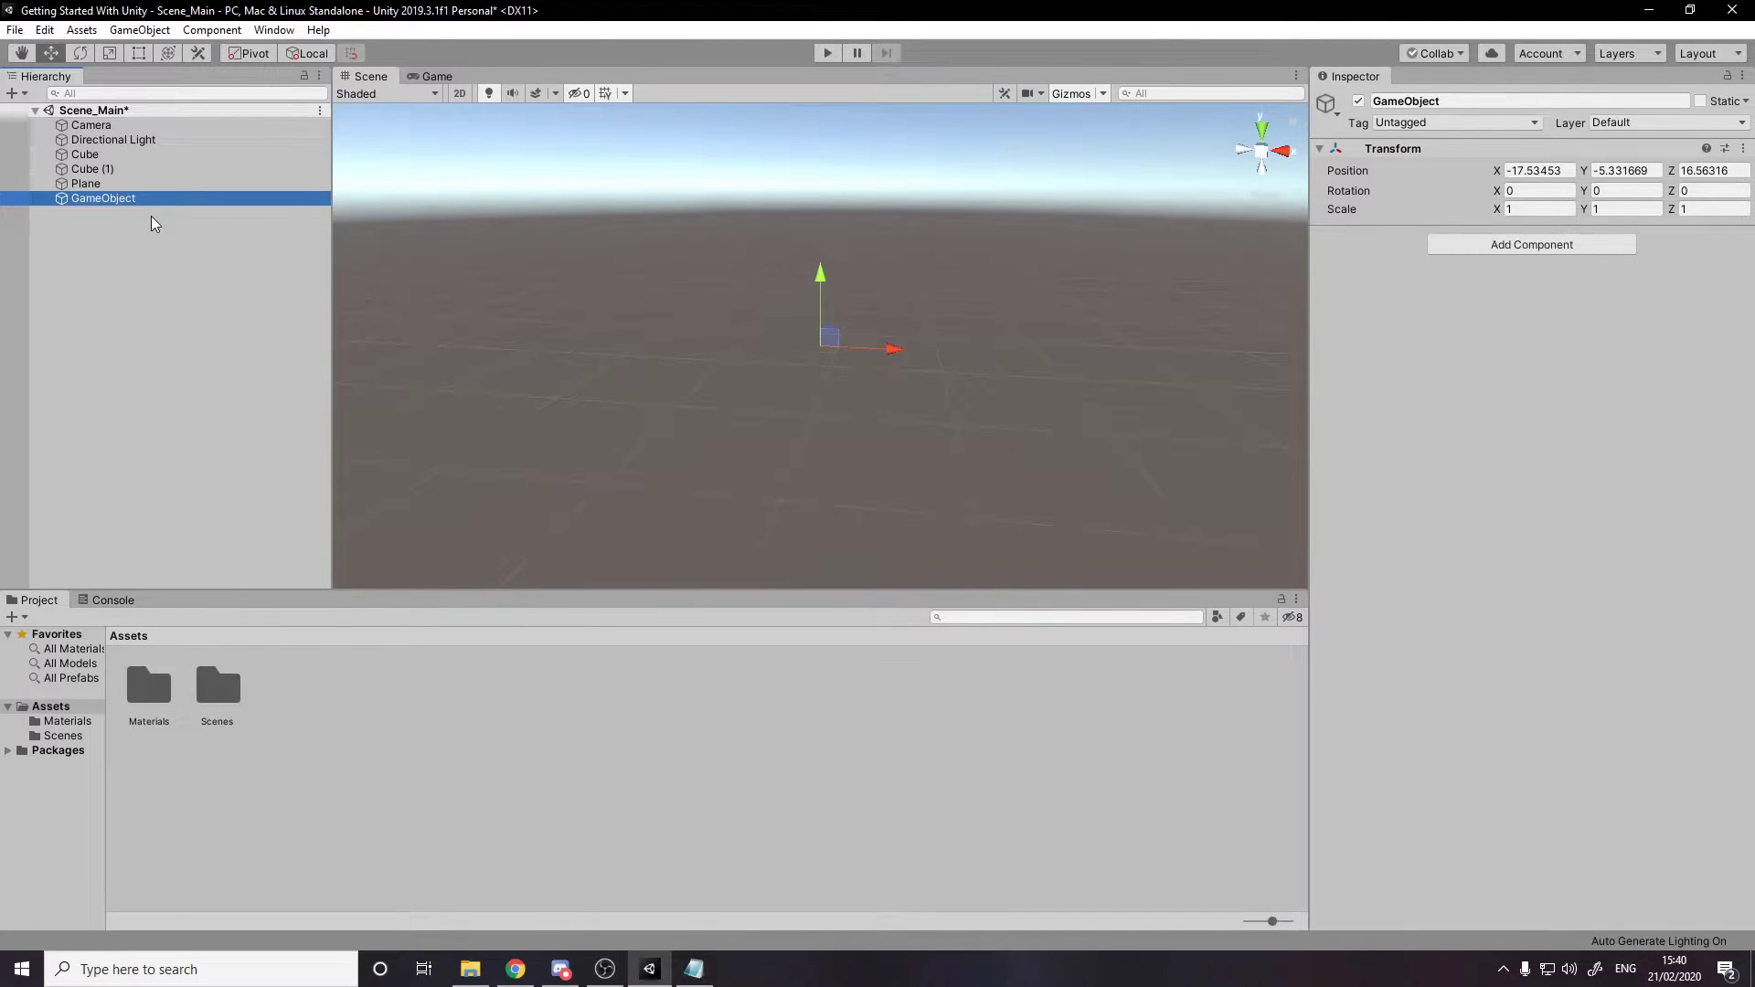
# Duplicate the GameObject three times with Ctrl+D, then delete the three copies.
pyautogui.hotkey('ctrl', 'd')
pyautogui.hotkey('ctrl', 'd')
pyautogui.hotkey('ctrl', 'd')
pyautogui.keyDown('shift'); pyautogui.click(178, 201); pyautogui.keyUp('shift')
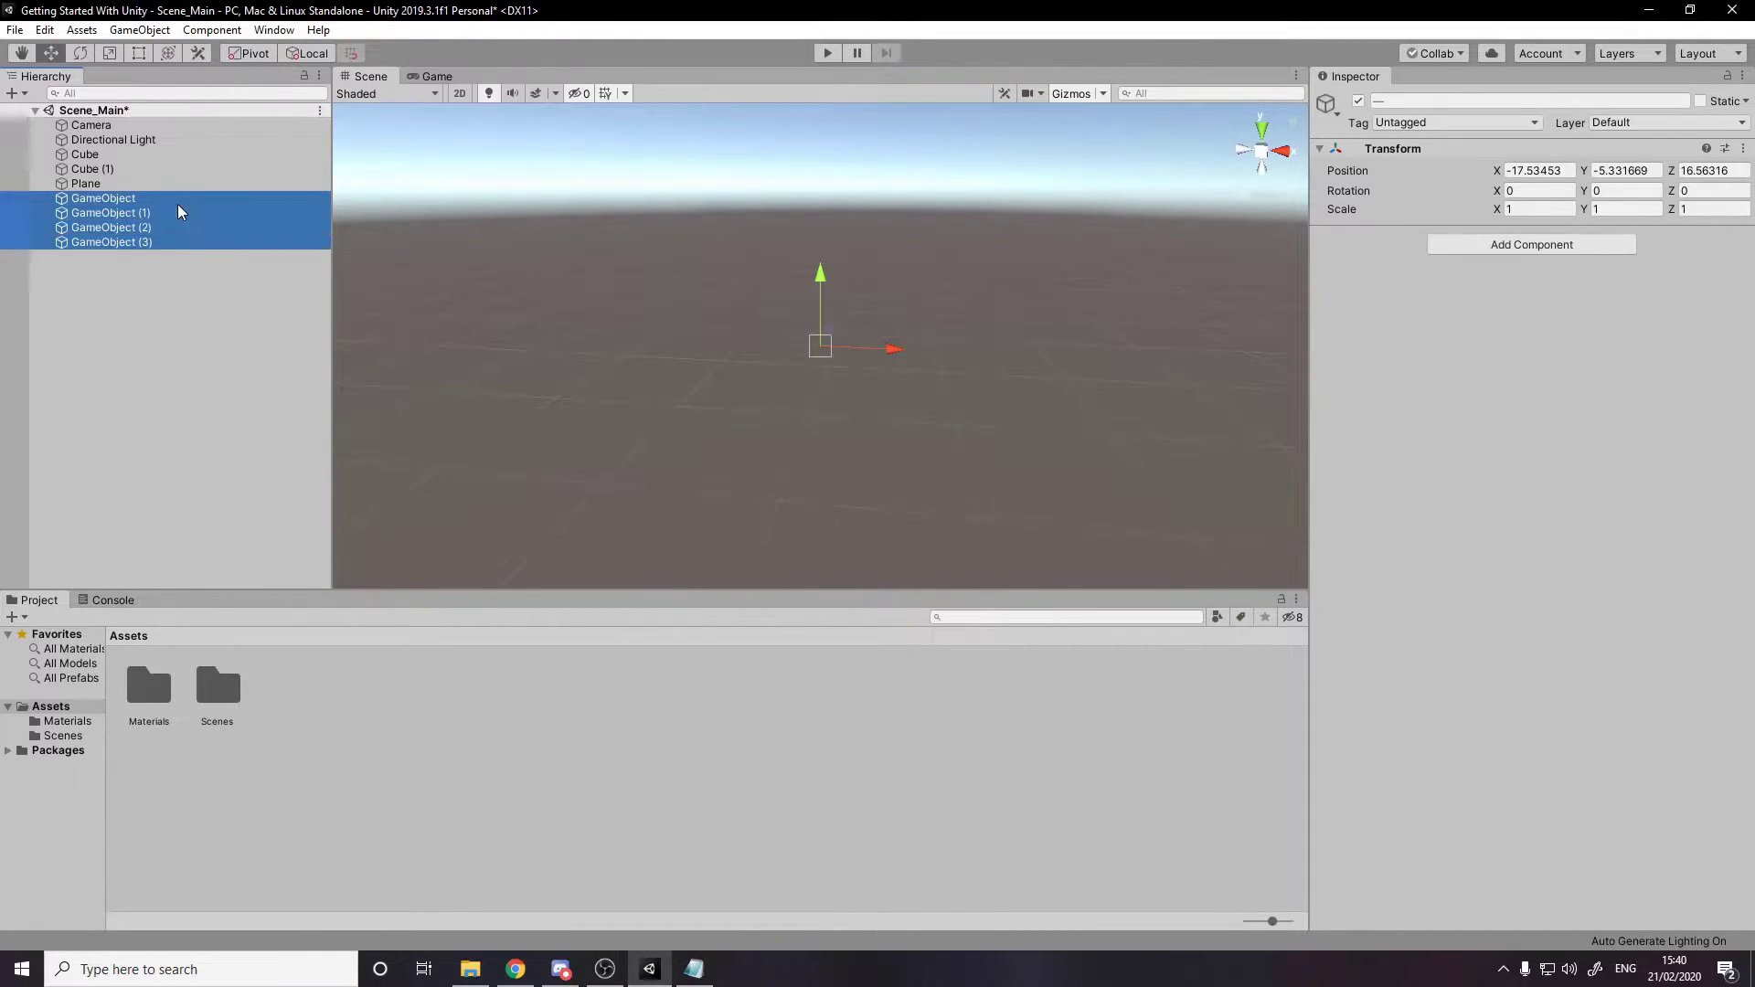
pyautogui.click(177, 235)
pyautogui.keyDown('shift'); pyautogui.click(172, 218); pyautogui.keyUp('shift')
pyautogui.press('Delete')
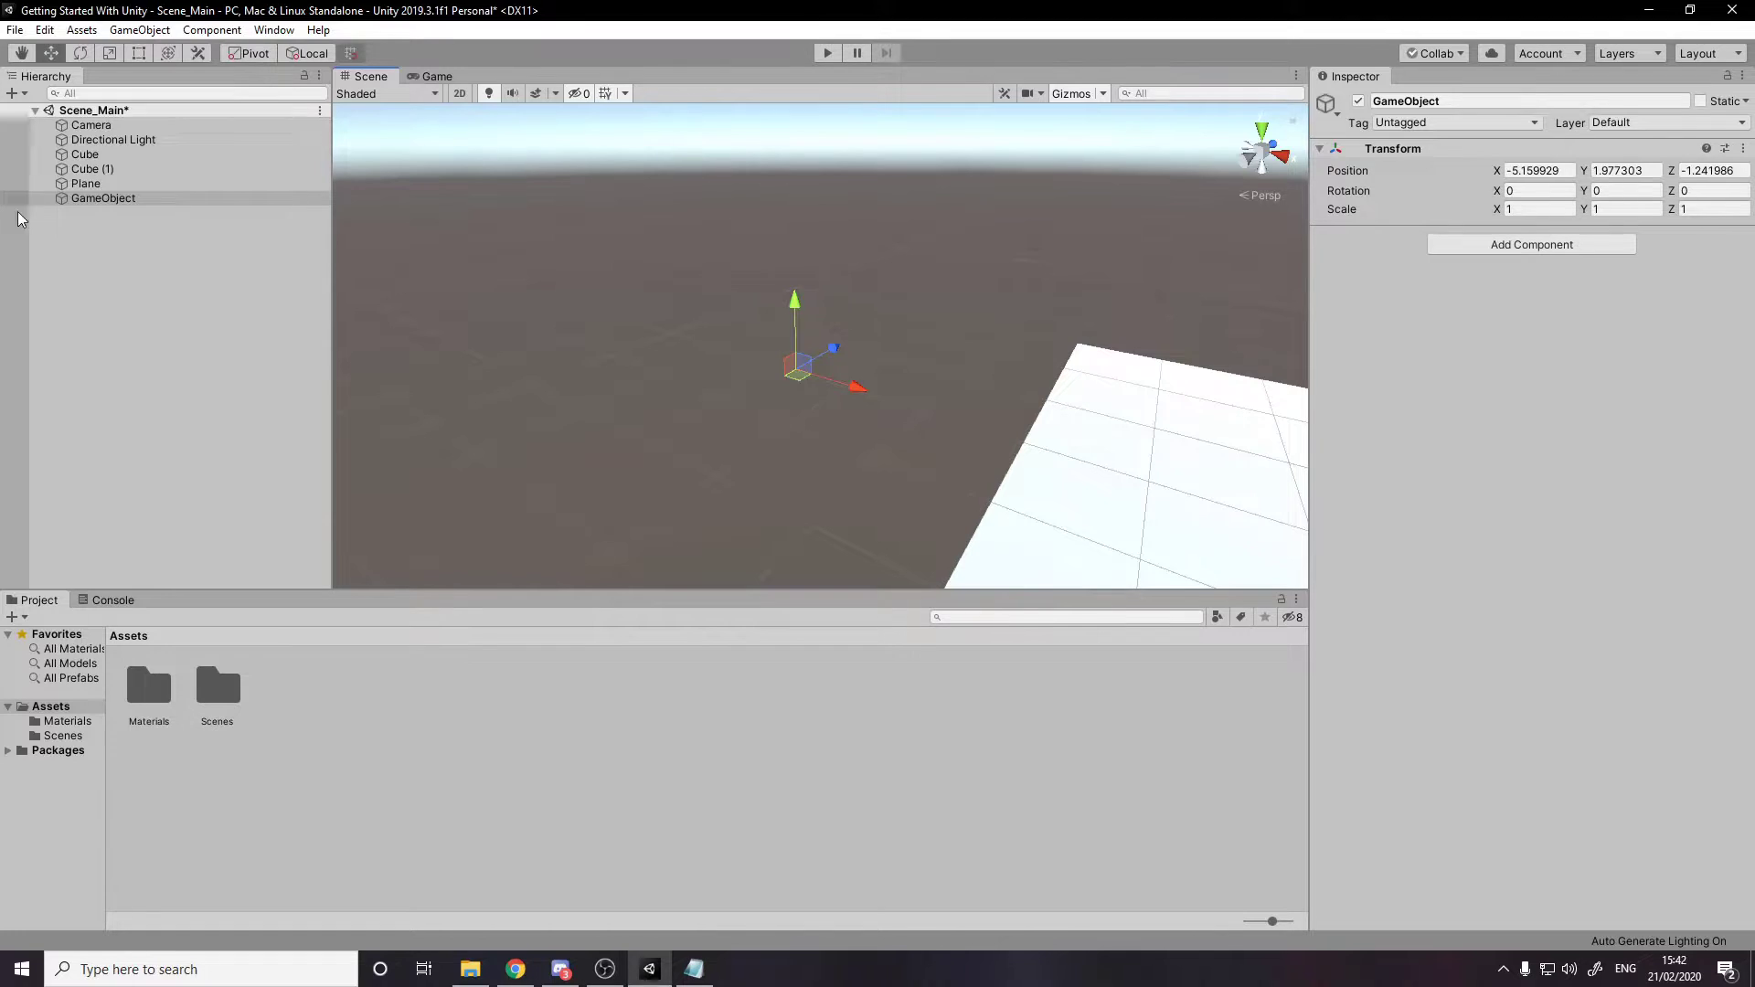
pyautogui.click(112, 199)
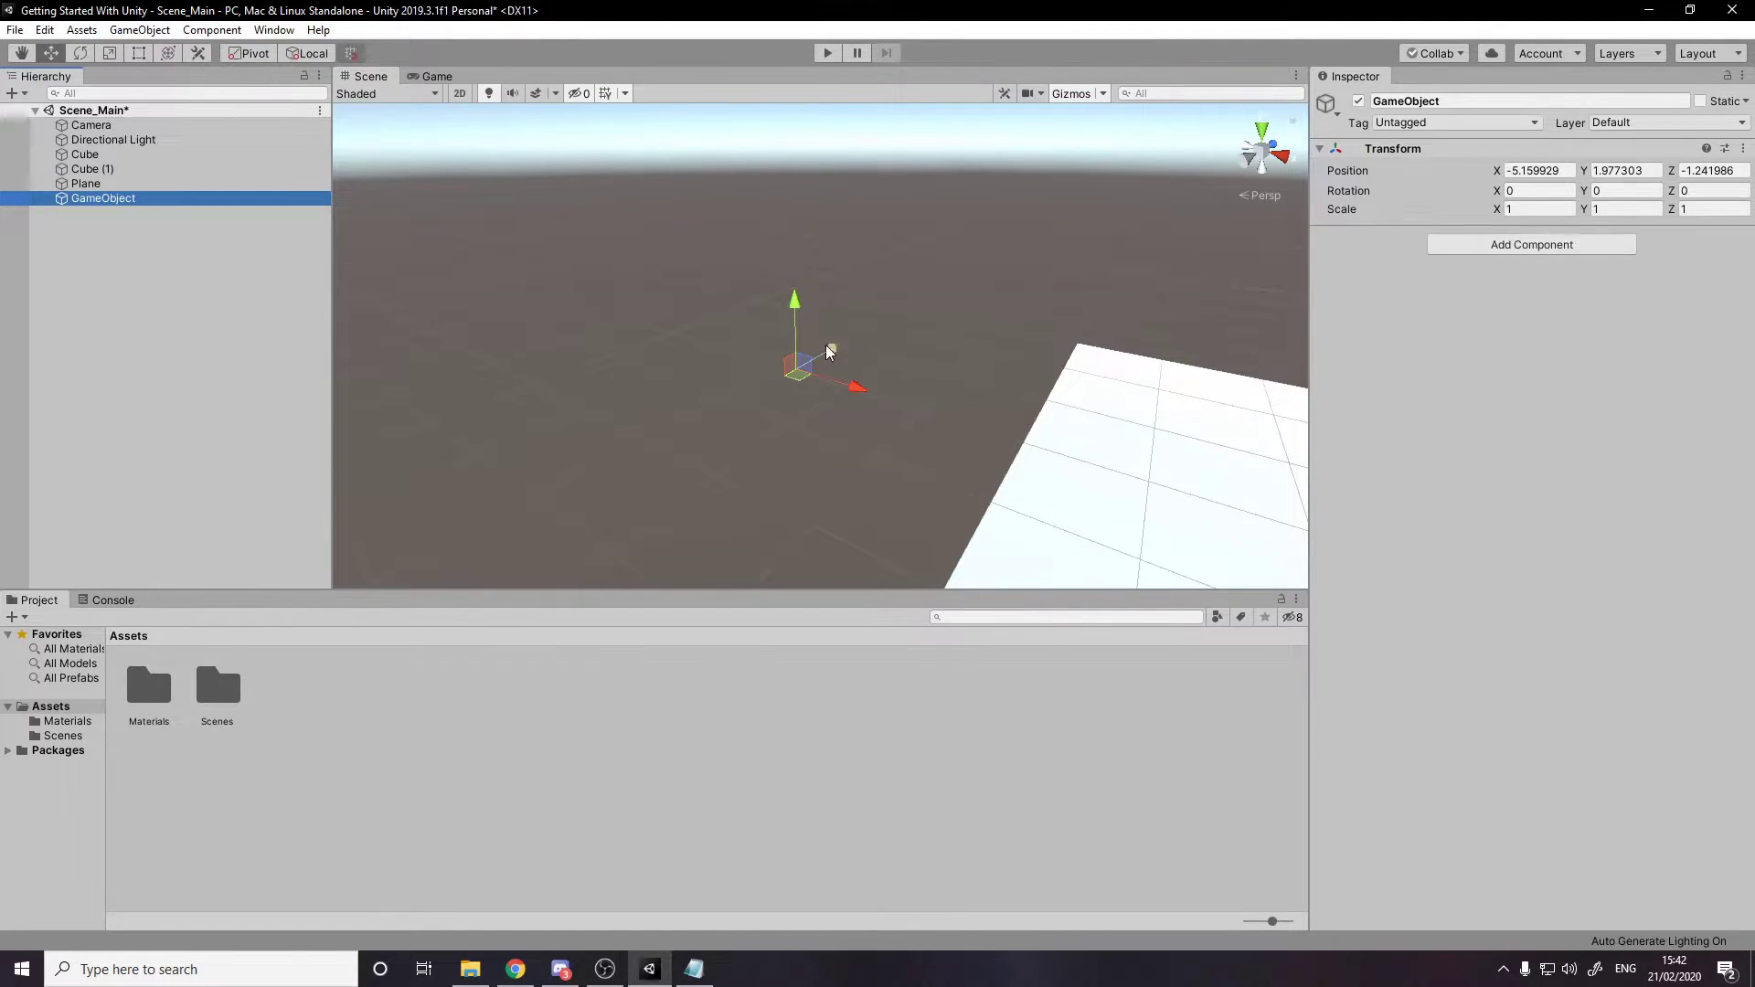
pyautogui.press('e')
pyautogui.moveTo(835, 341); pyautogui.dragTo(940, 521)
pyautogui.press('w')
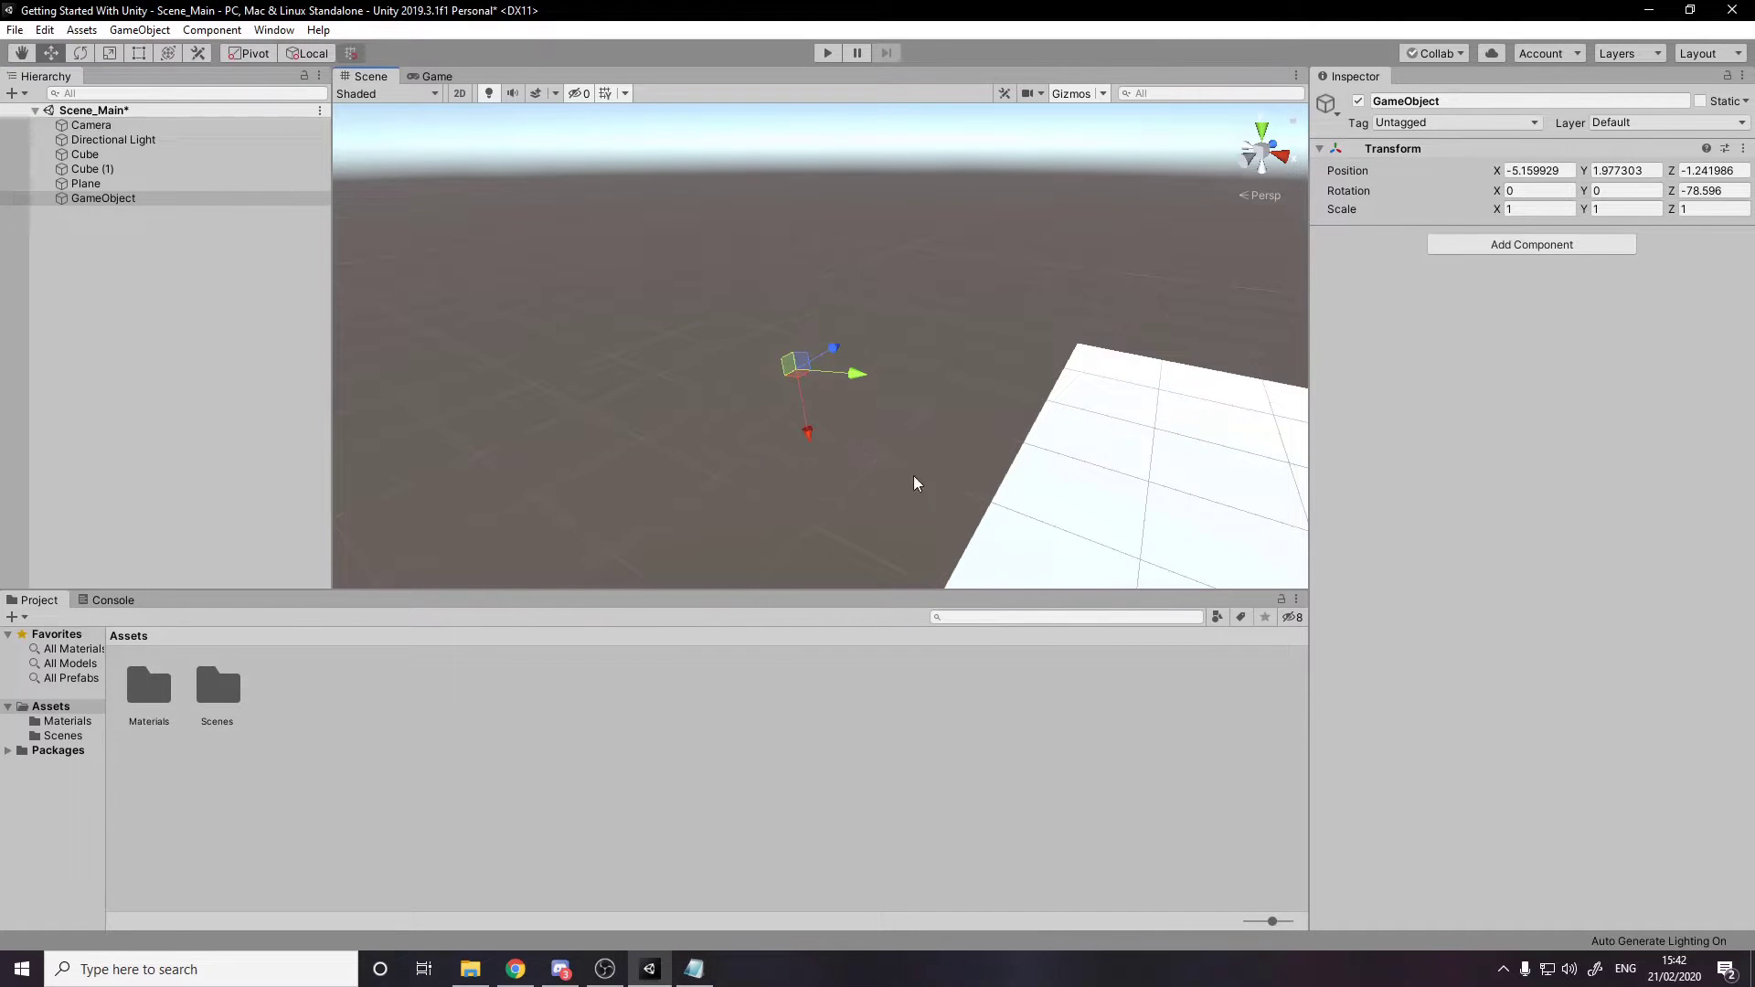
pyautogui.hotkey('ctrl', 'z')
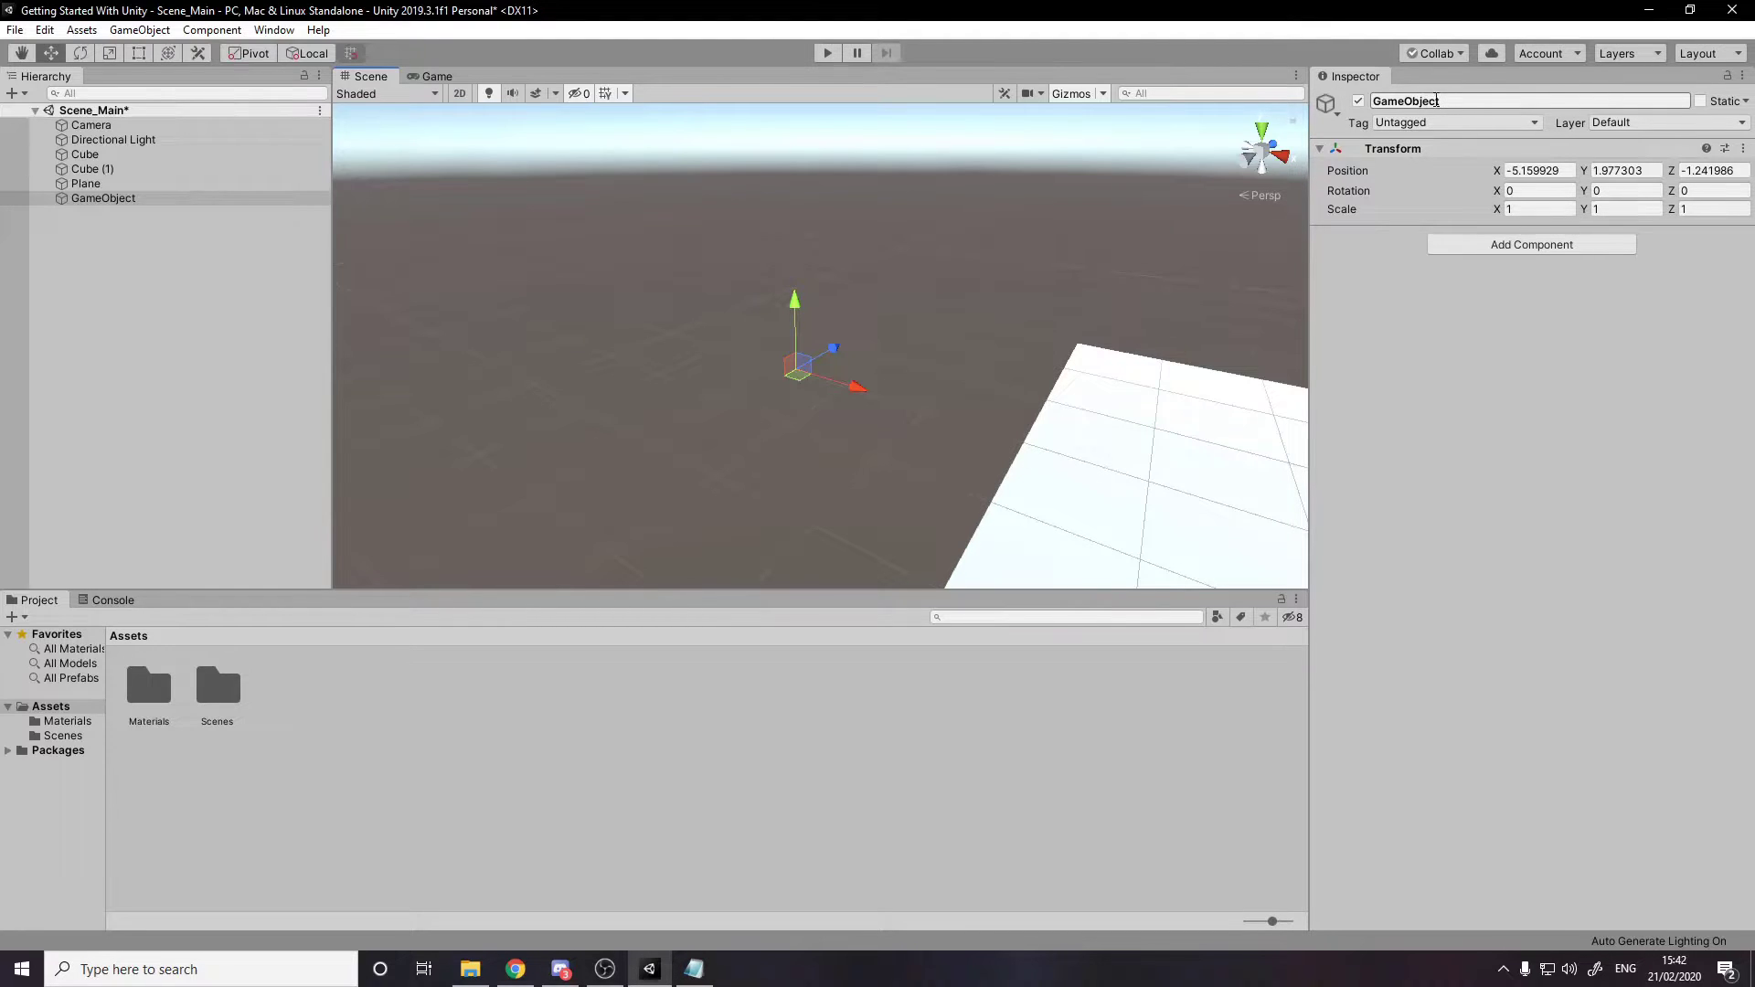
pyautogui.click(1360, 101)
pyautogui.click(1359, 100)
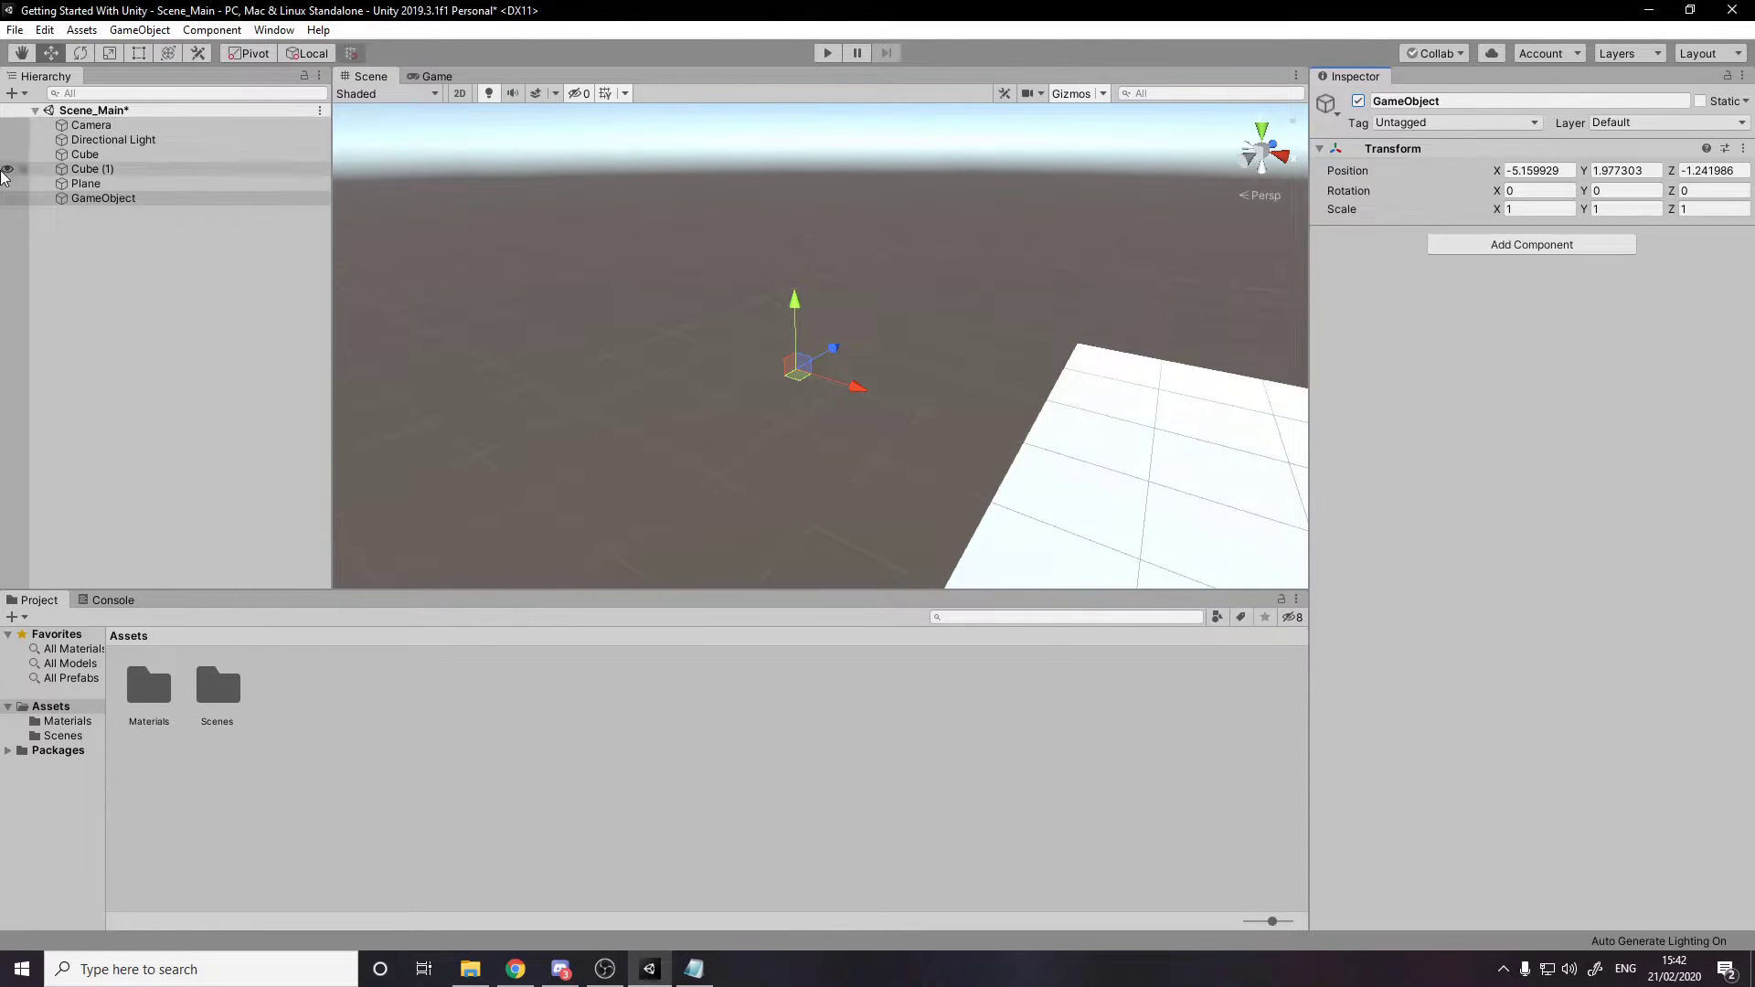
pyautogui.doubleClick(127, 157)
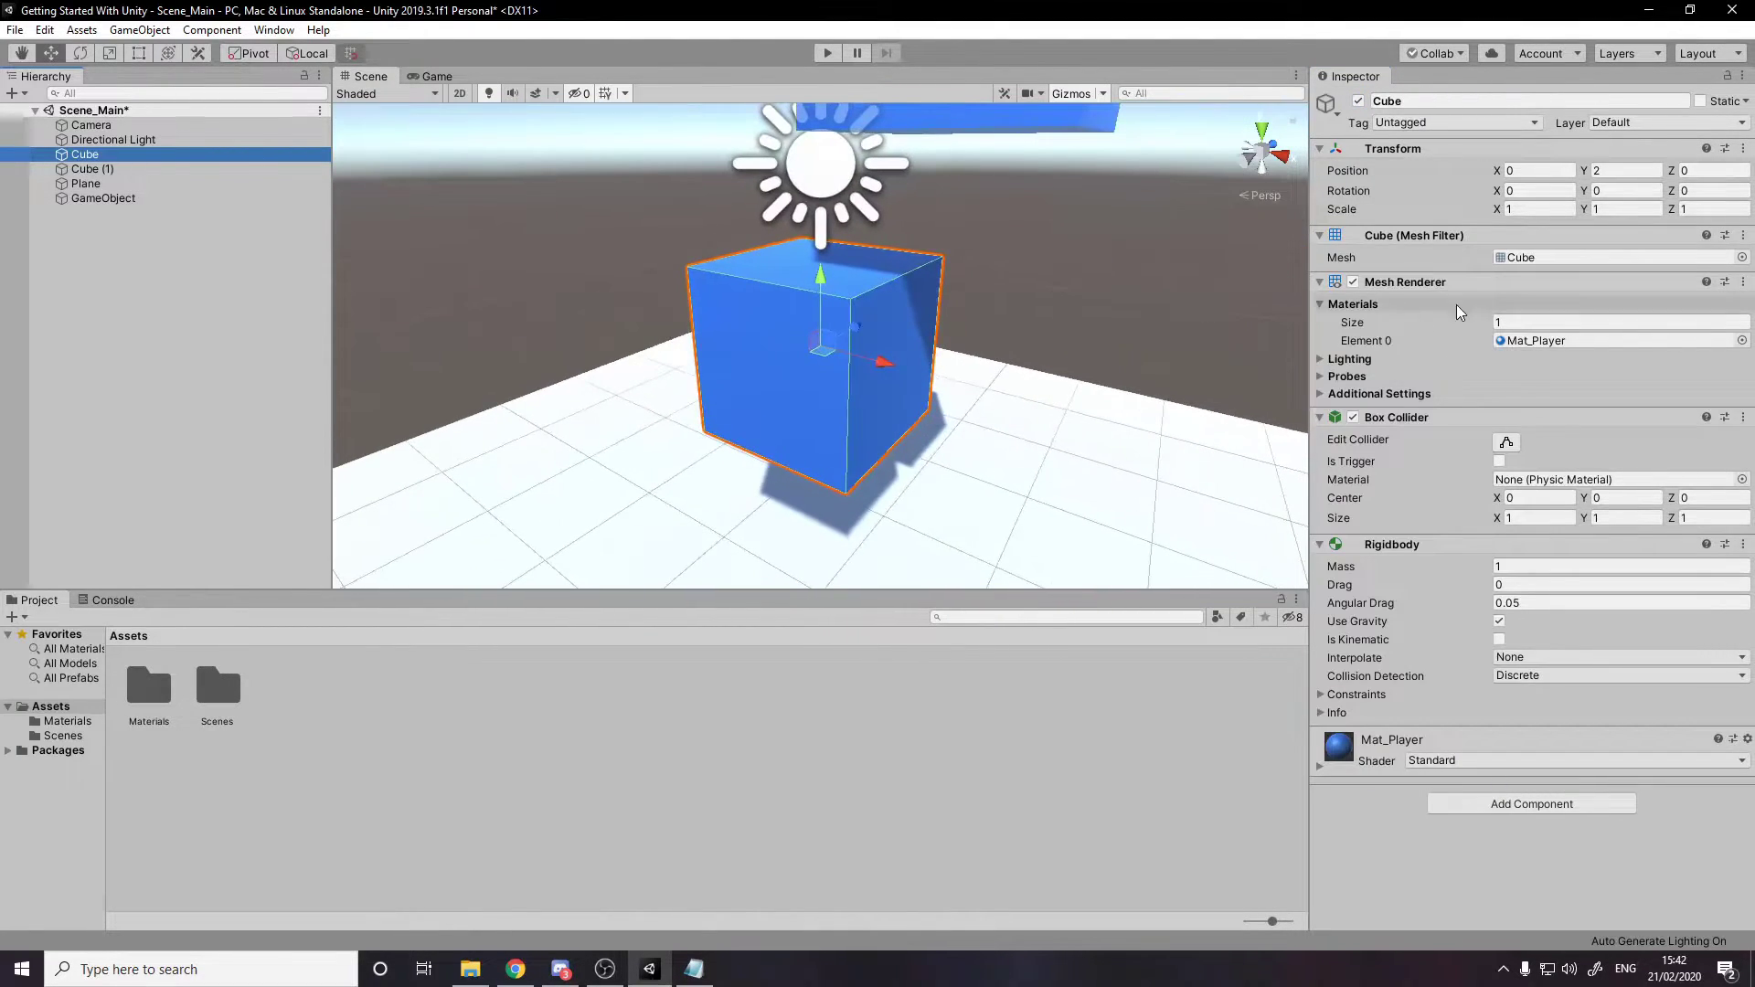
pyautogui.click(1359, 100)
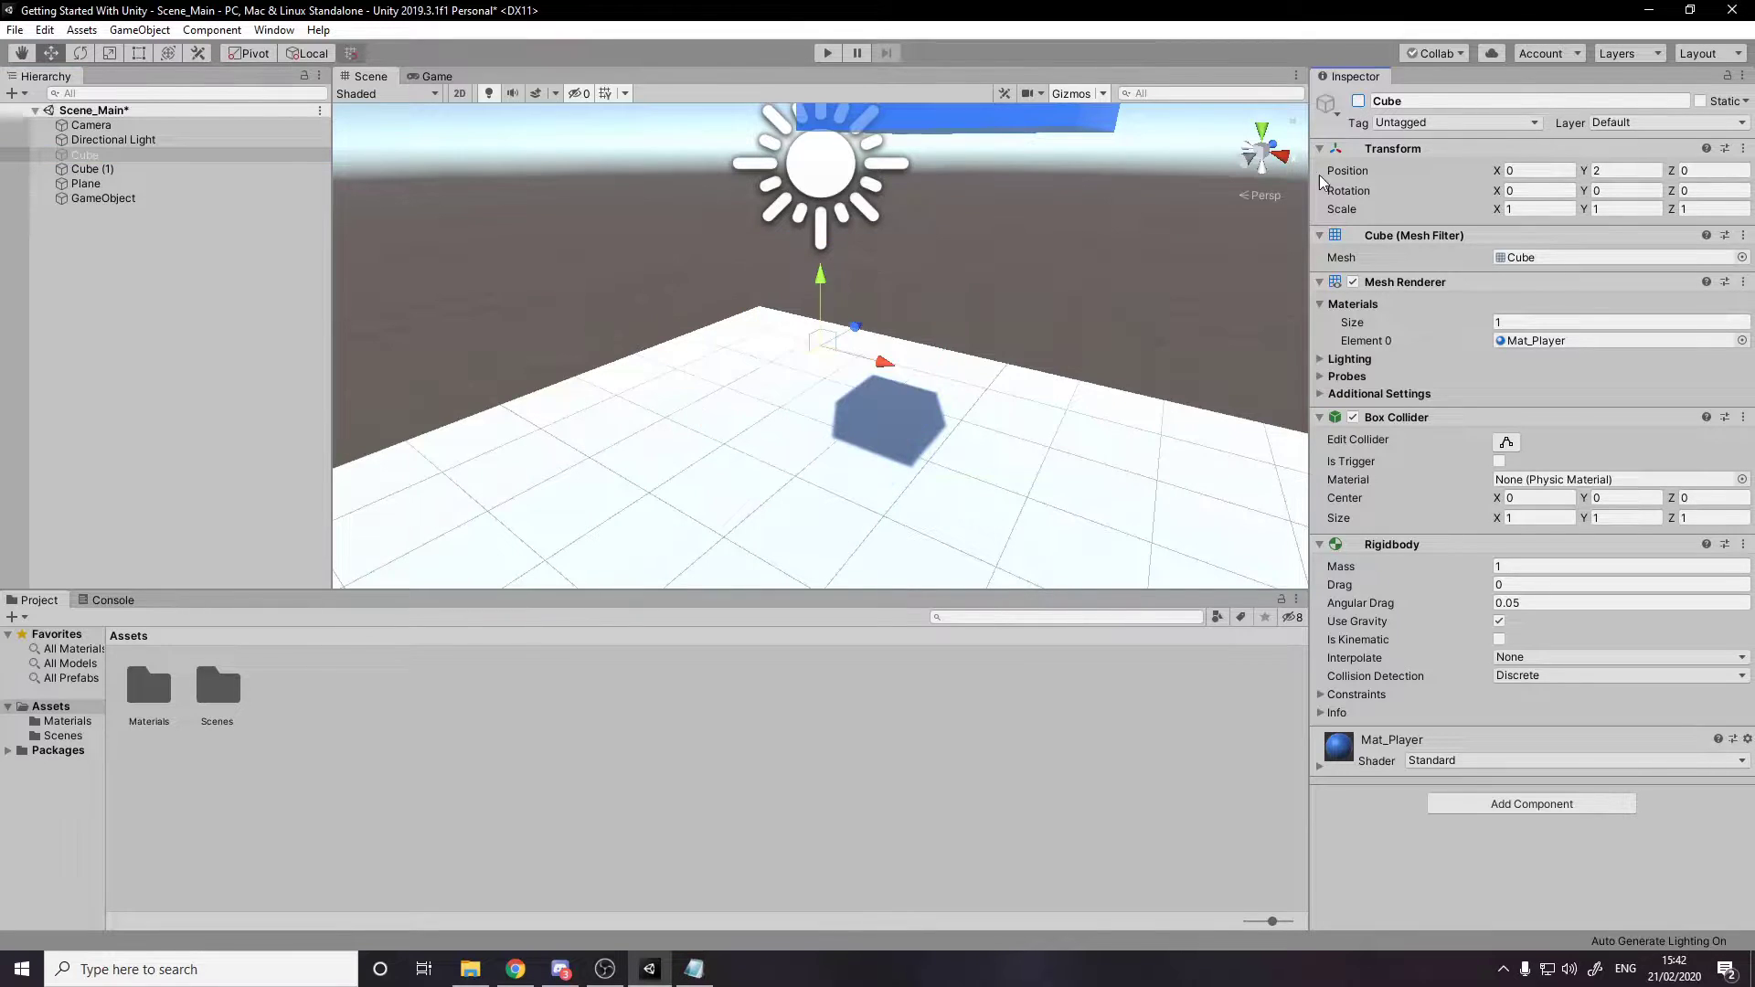
pyautogui.click(1358, 101)
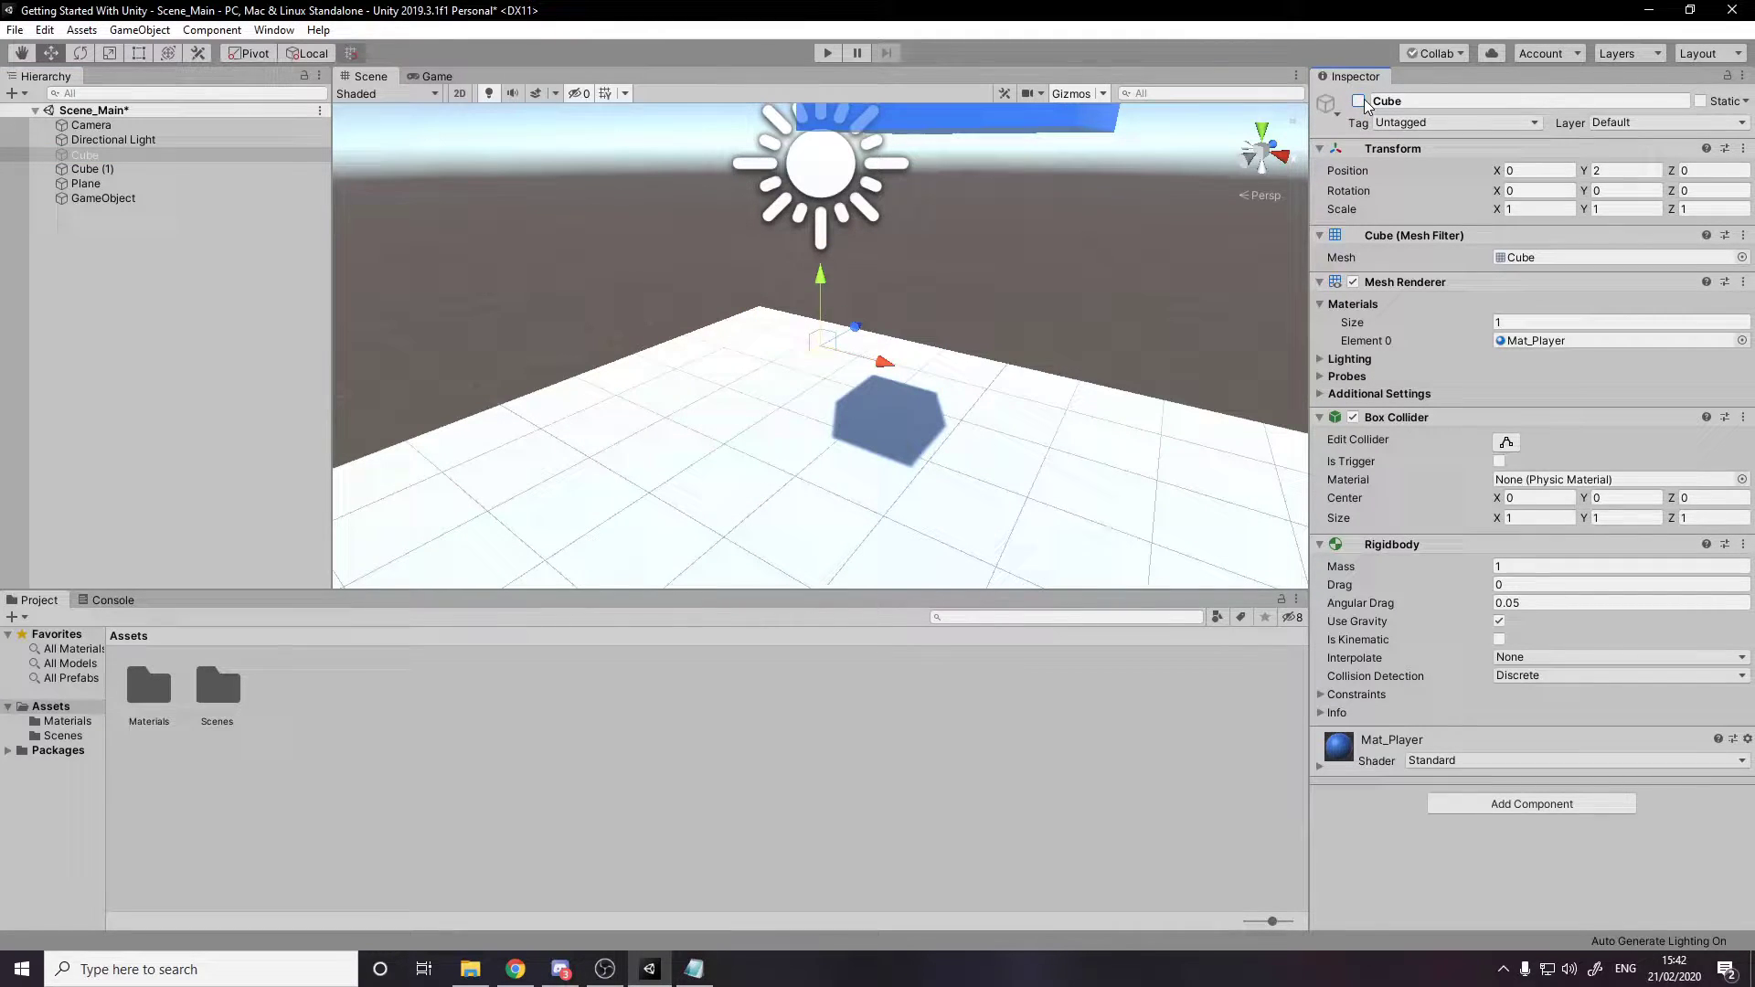
pyautogui.doubleClick(113, 199)
pyautogui.moveTo(625, 280); pyautogui.dragTo(776, 302, button='right')
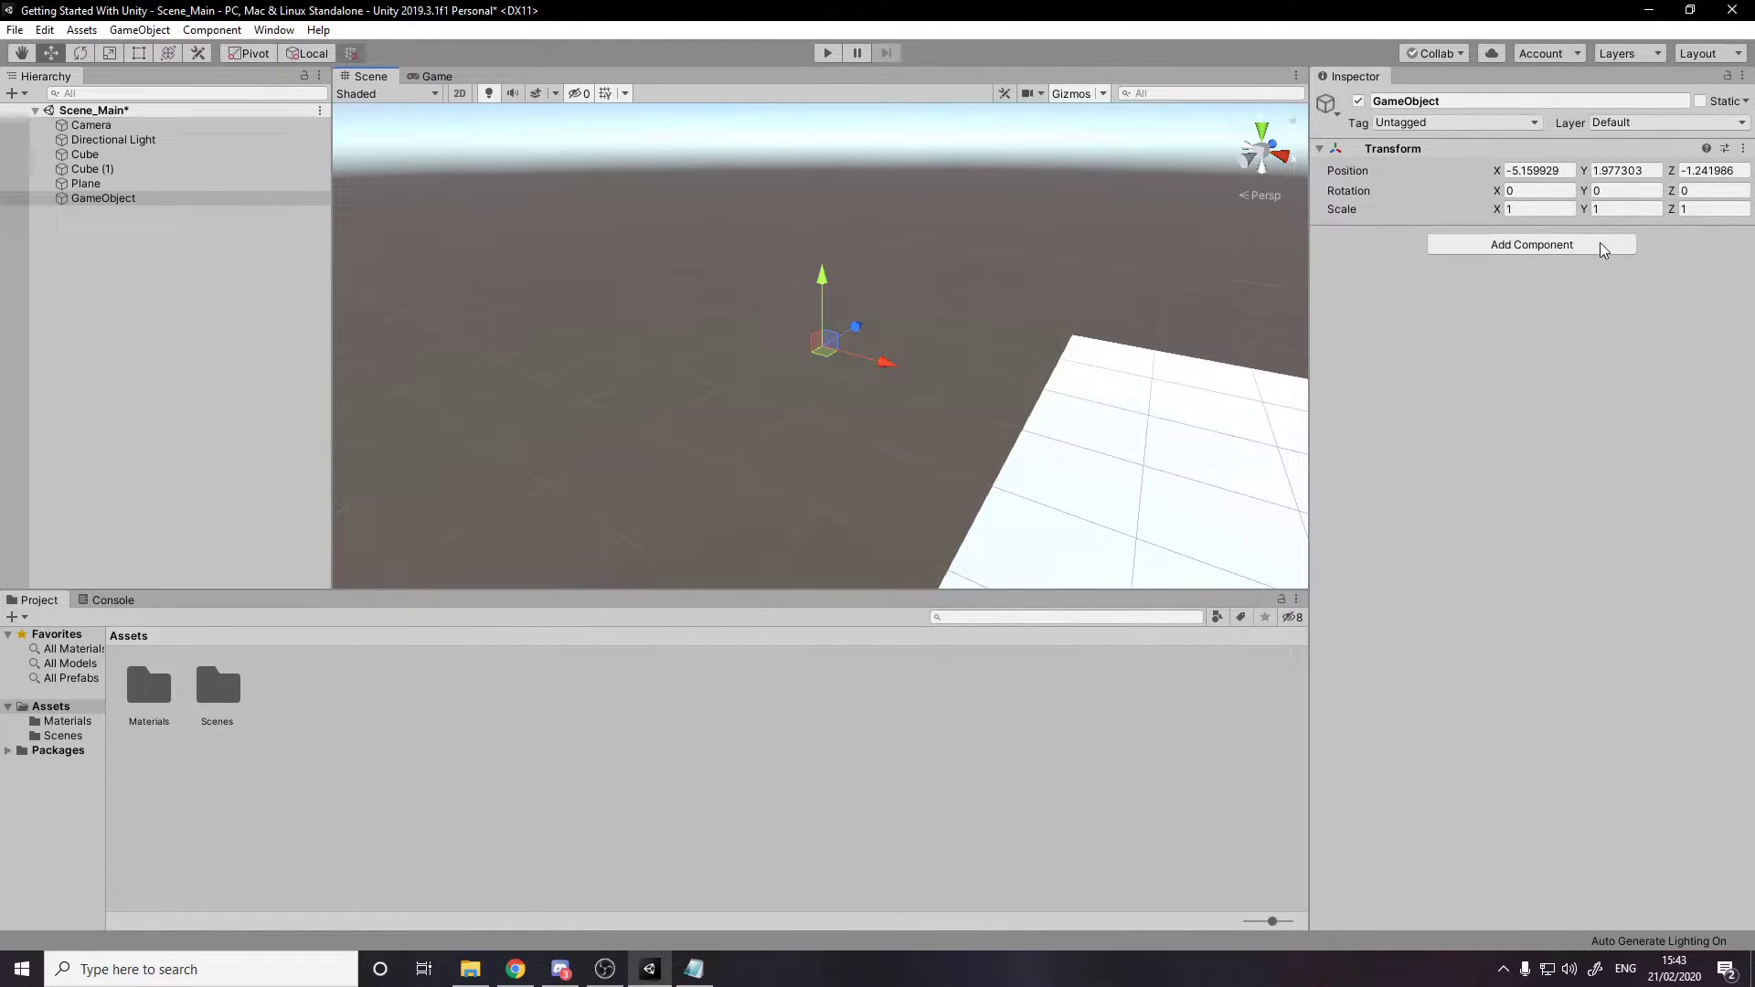
# Add a Rigidbody (mass 1, gravity on) to the empty GameObject via Add Component search 'rig'.
pyautogui.click(1582, 244)
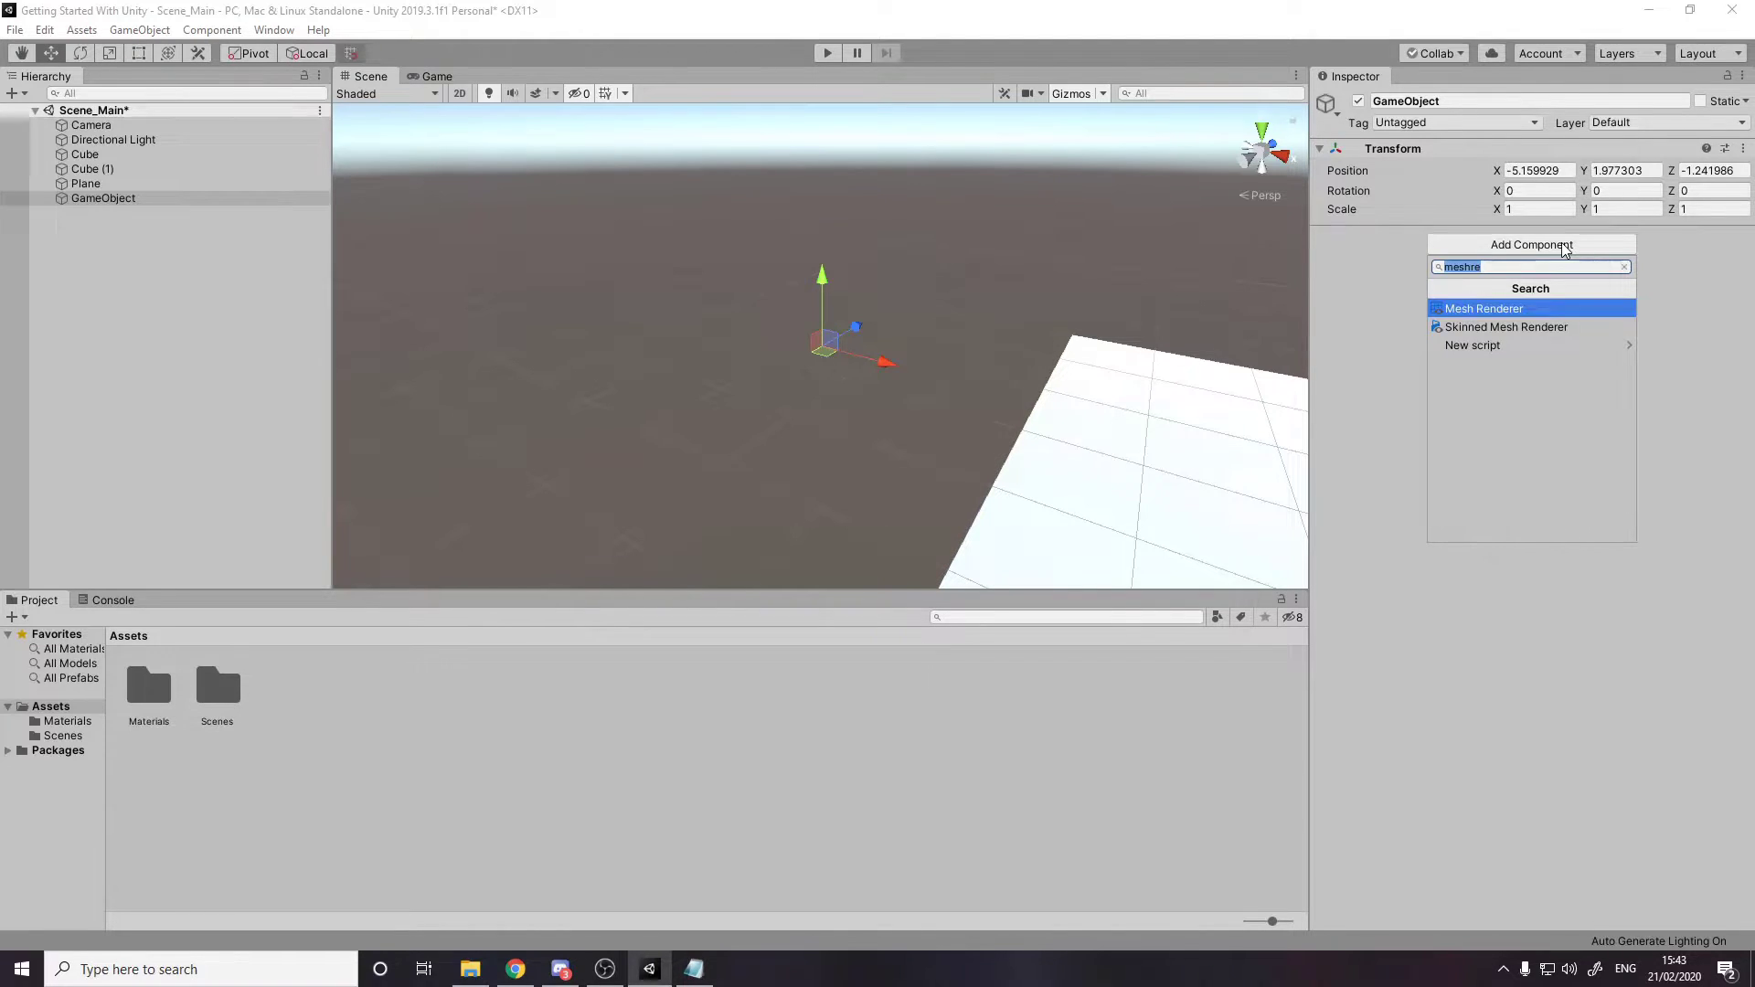
pyautogui.press('BackSpace')
pyautogui.scroll(-2, 1551, 442)
pyautogui.scroll(2, 1551, 441)
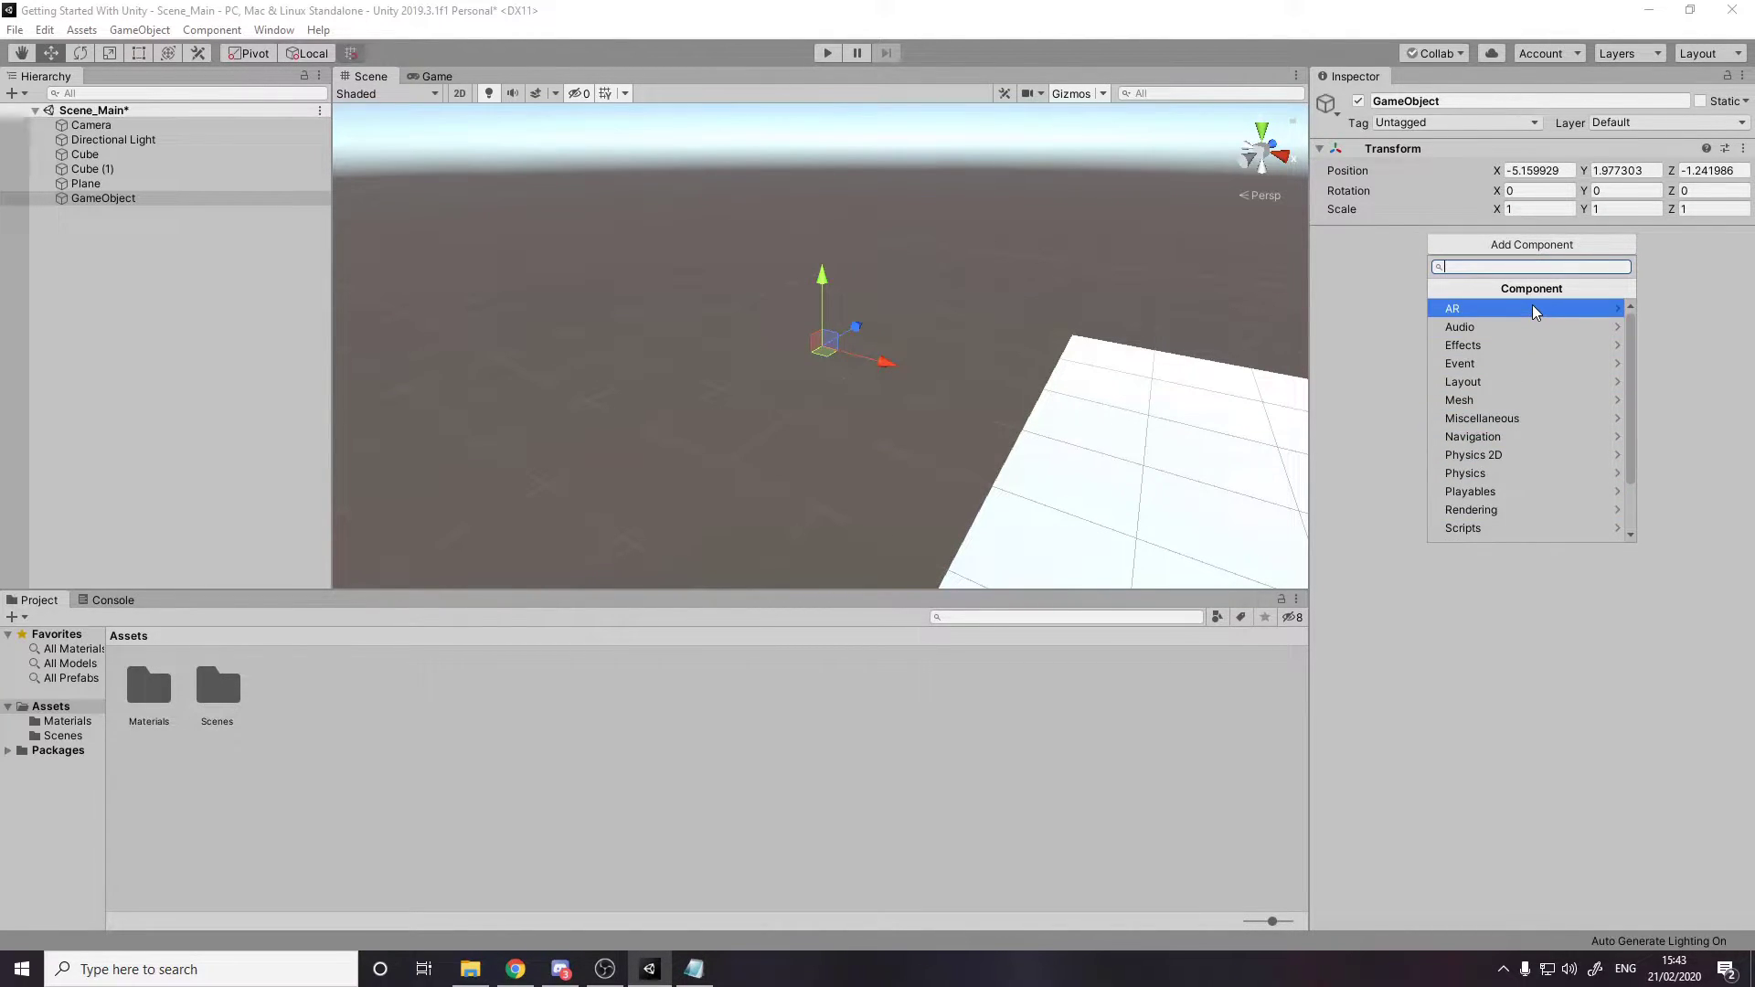
pyautogui.click(1530, 401)
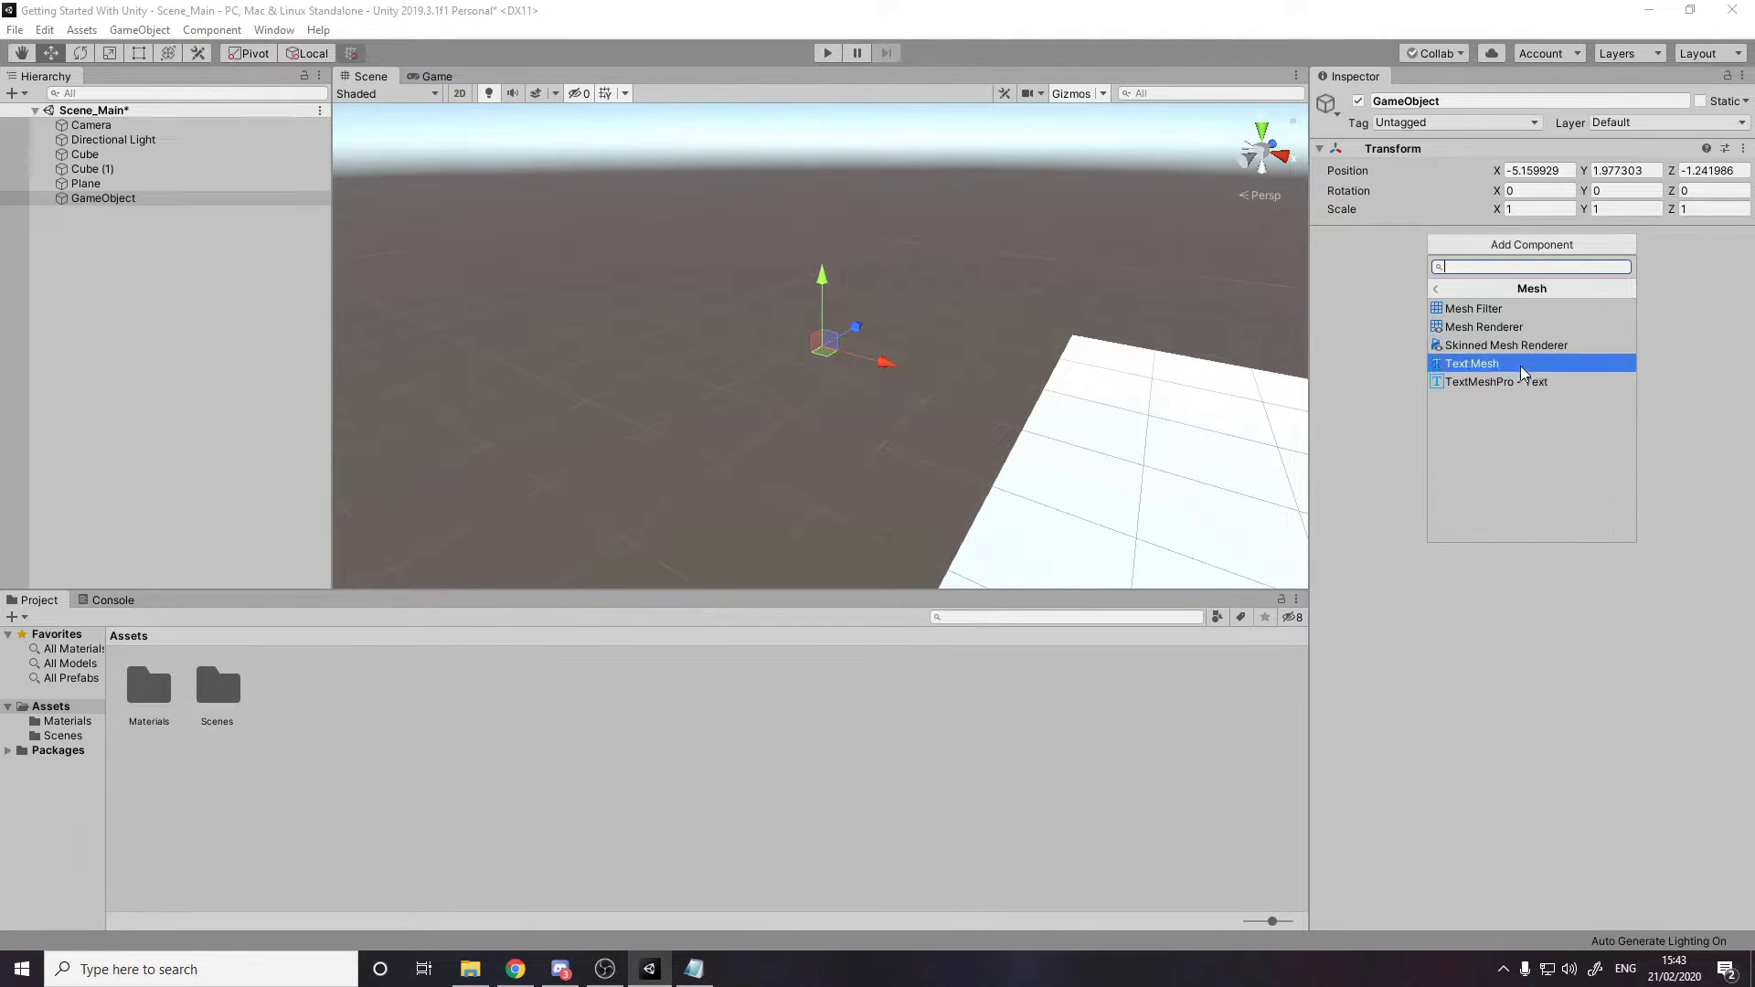
pyautogui.click(1441, 289)
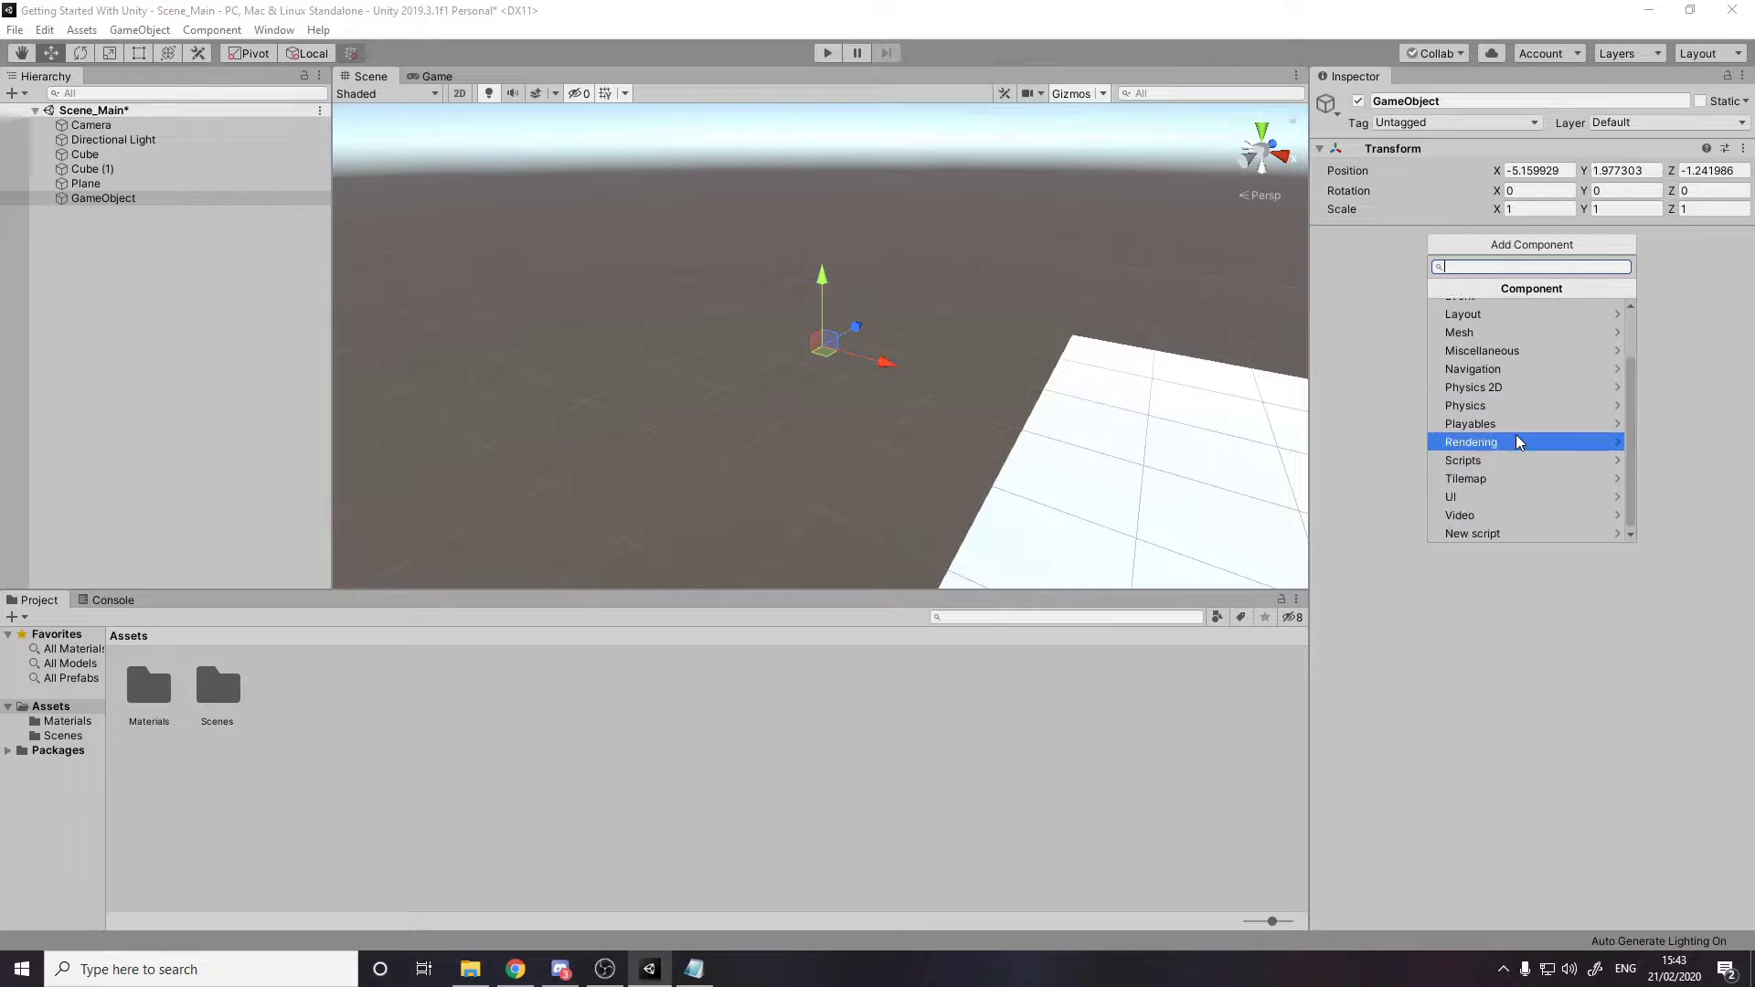
pyautogui.press('Down')
pyautogui.press('Down')
pyautogui.press('Down')
pyautogui.press('Down')
pyautogui.press('Escape')
pyautogui.click(1519, 247)
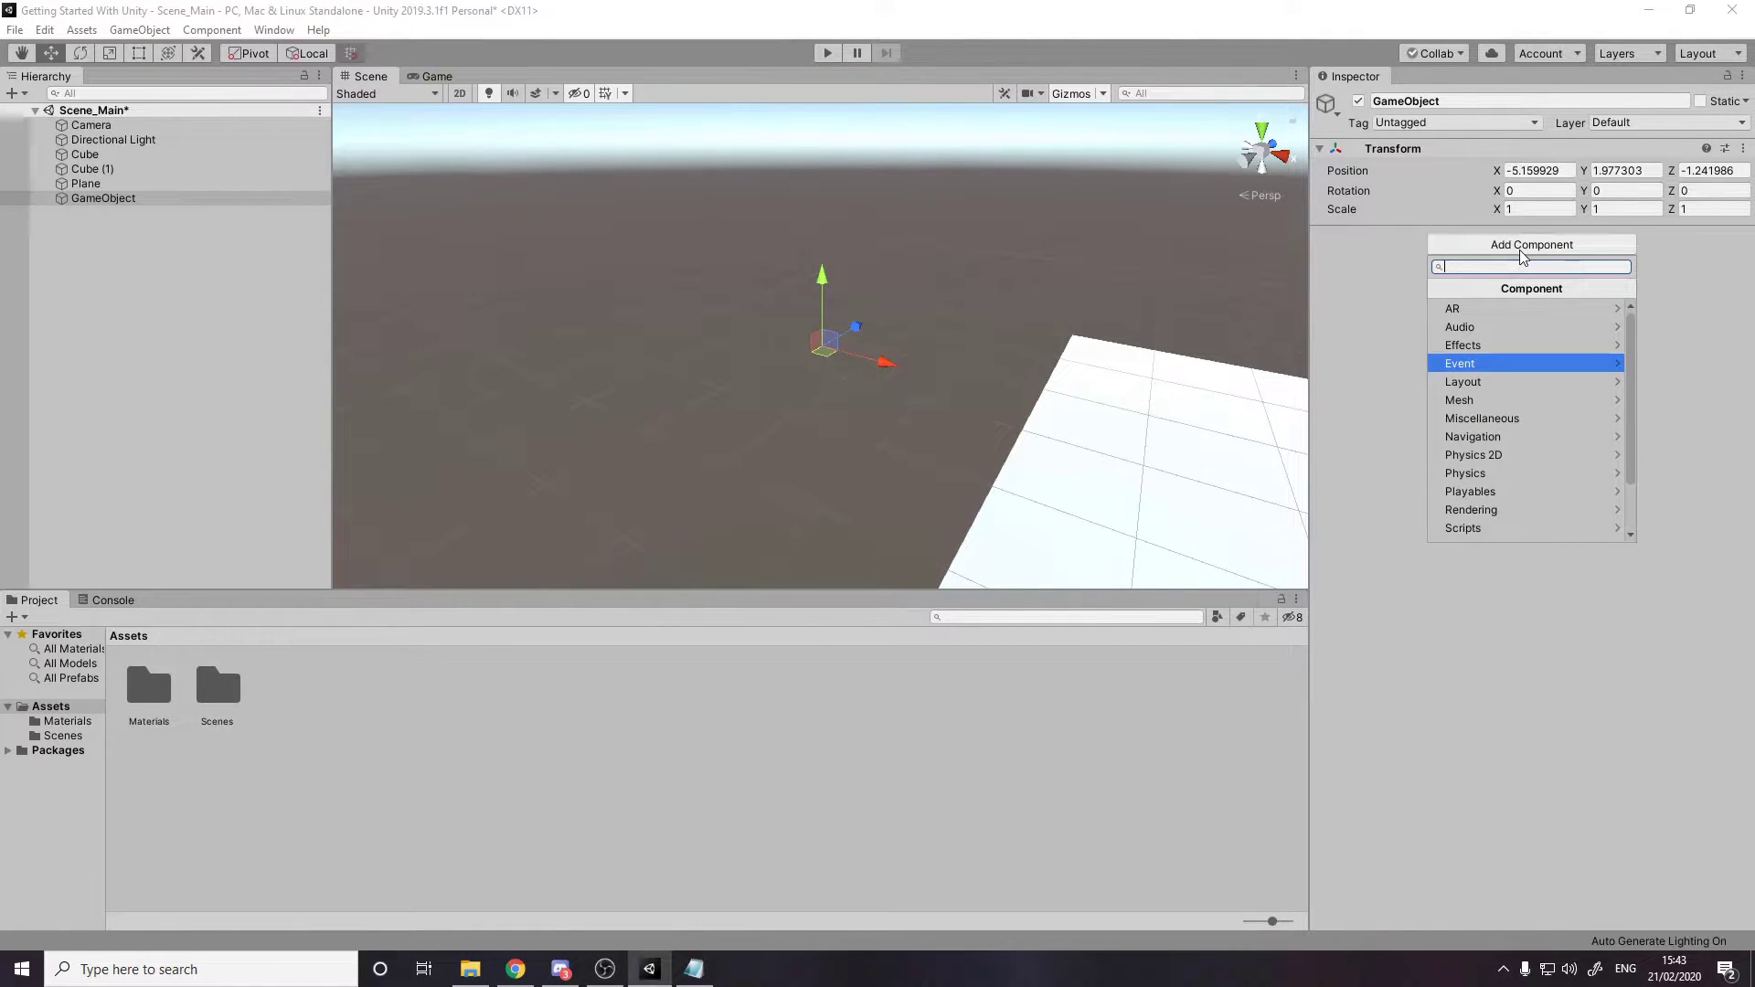
pyautogui.write('rig')
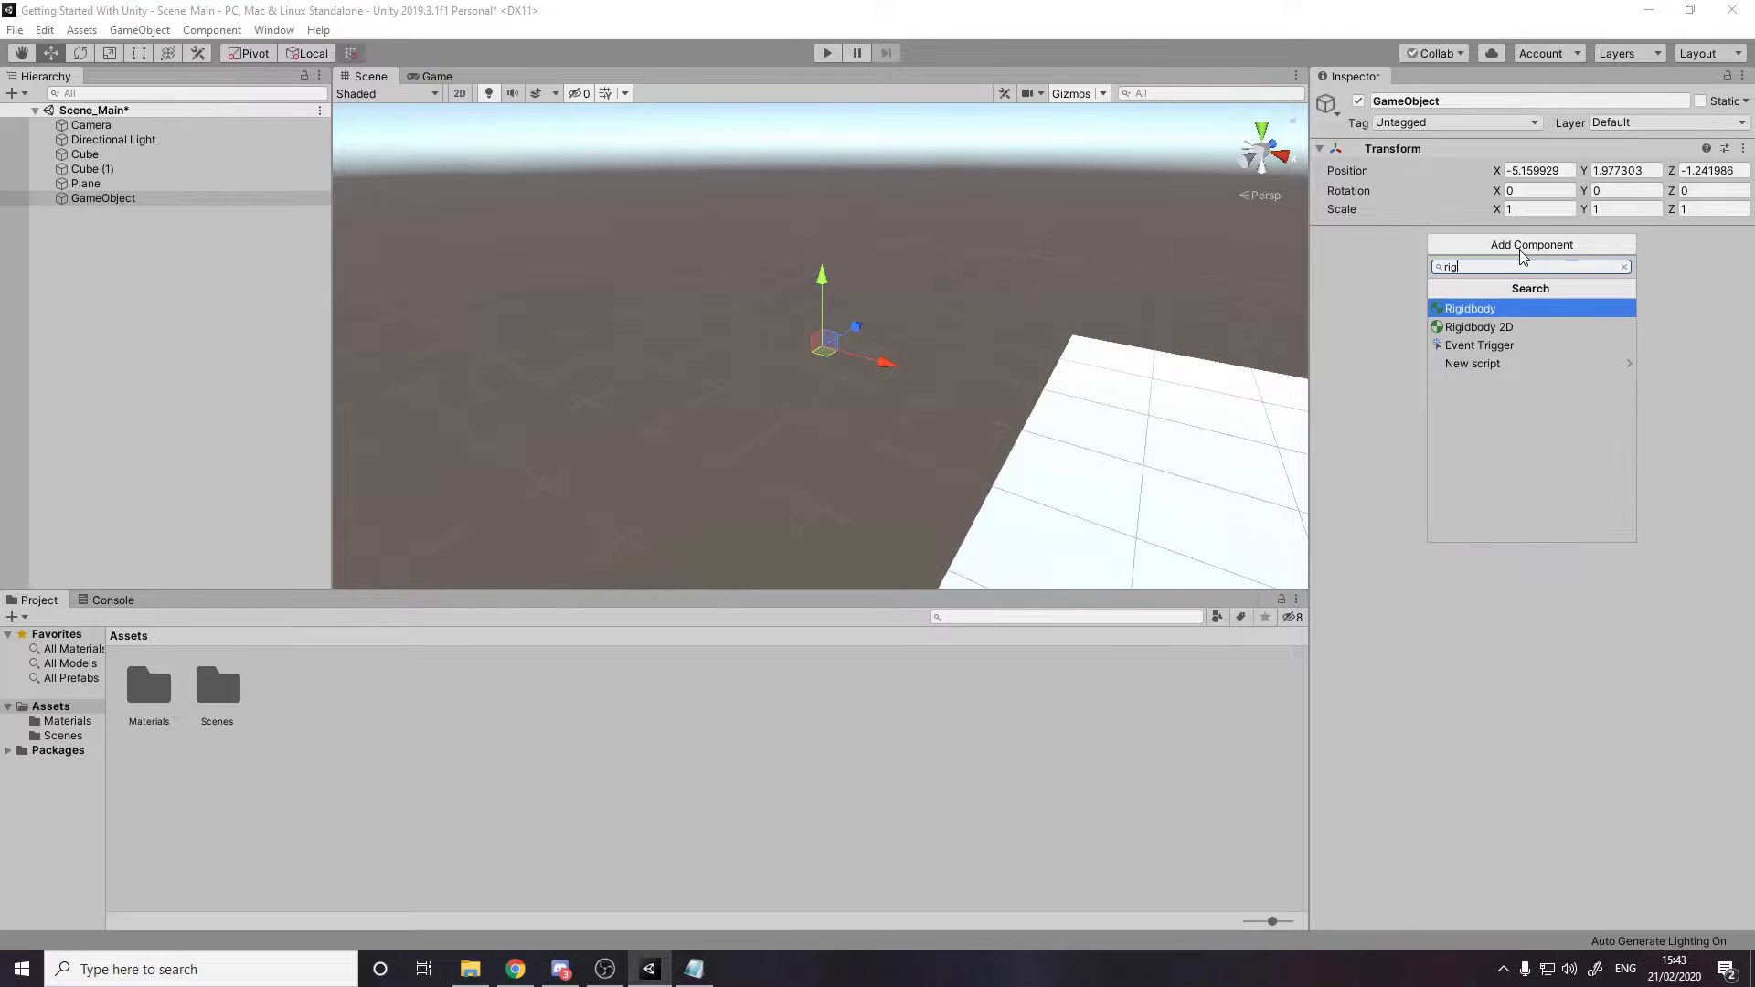
pyautogui.press('Return')
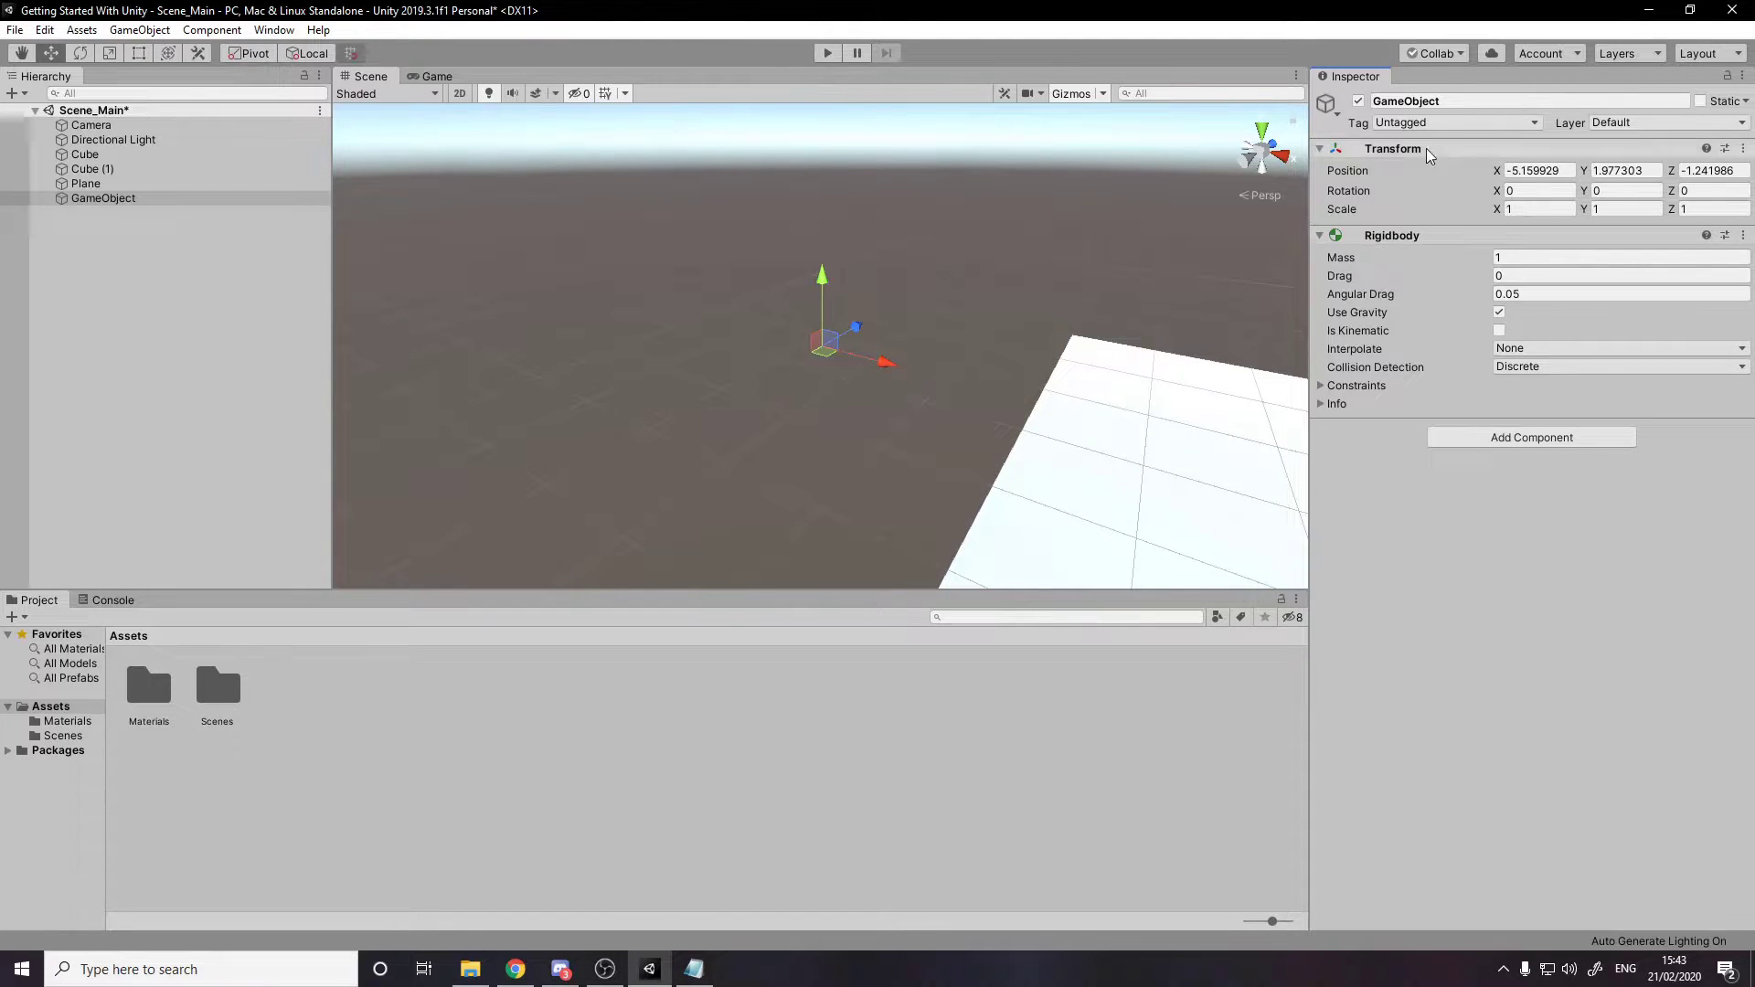
# Play the scene, follow the GameObject falling through the floor, then exit Play mode with Ctrl+P.
pyautogui.click(828, 53)
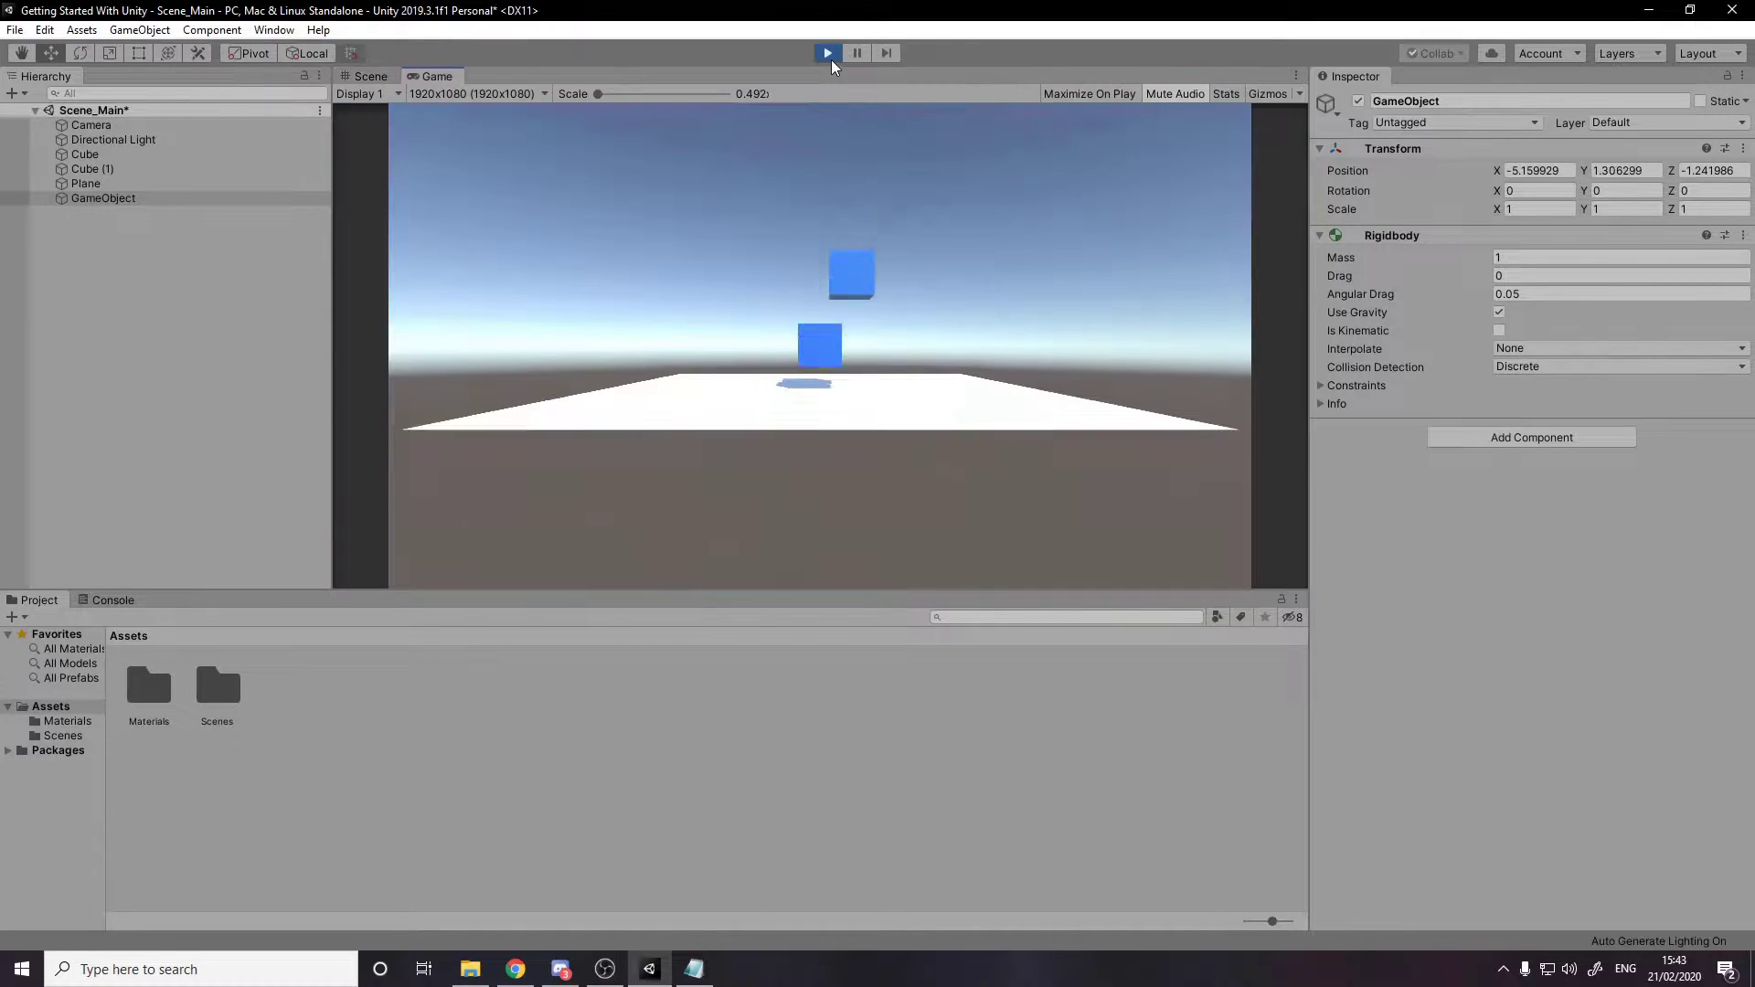
pyautogui.click(383, 74)
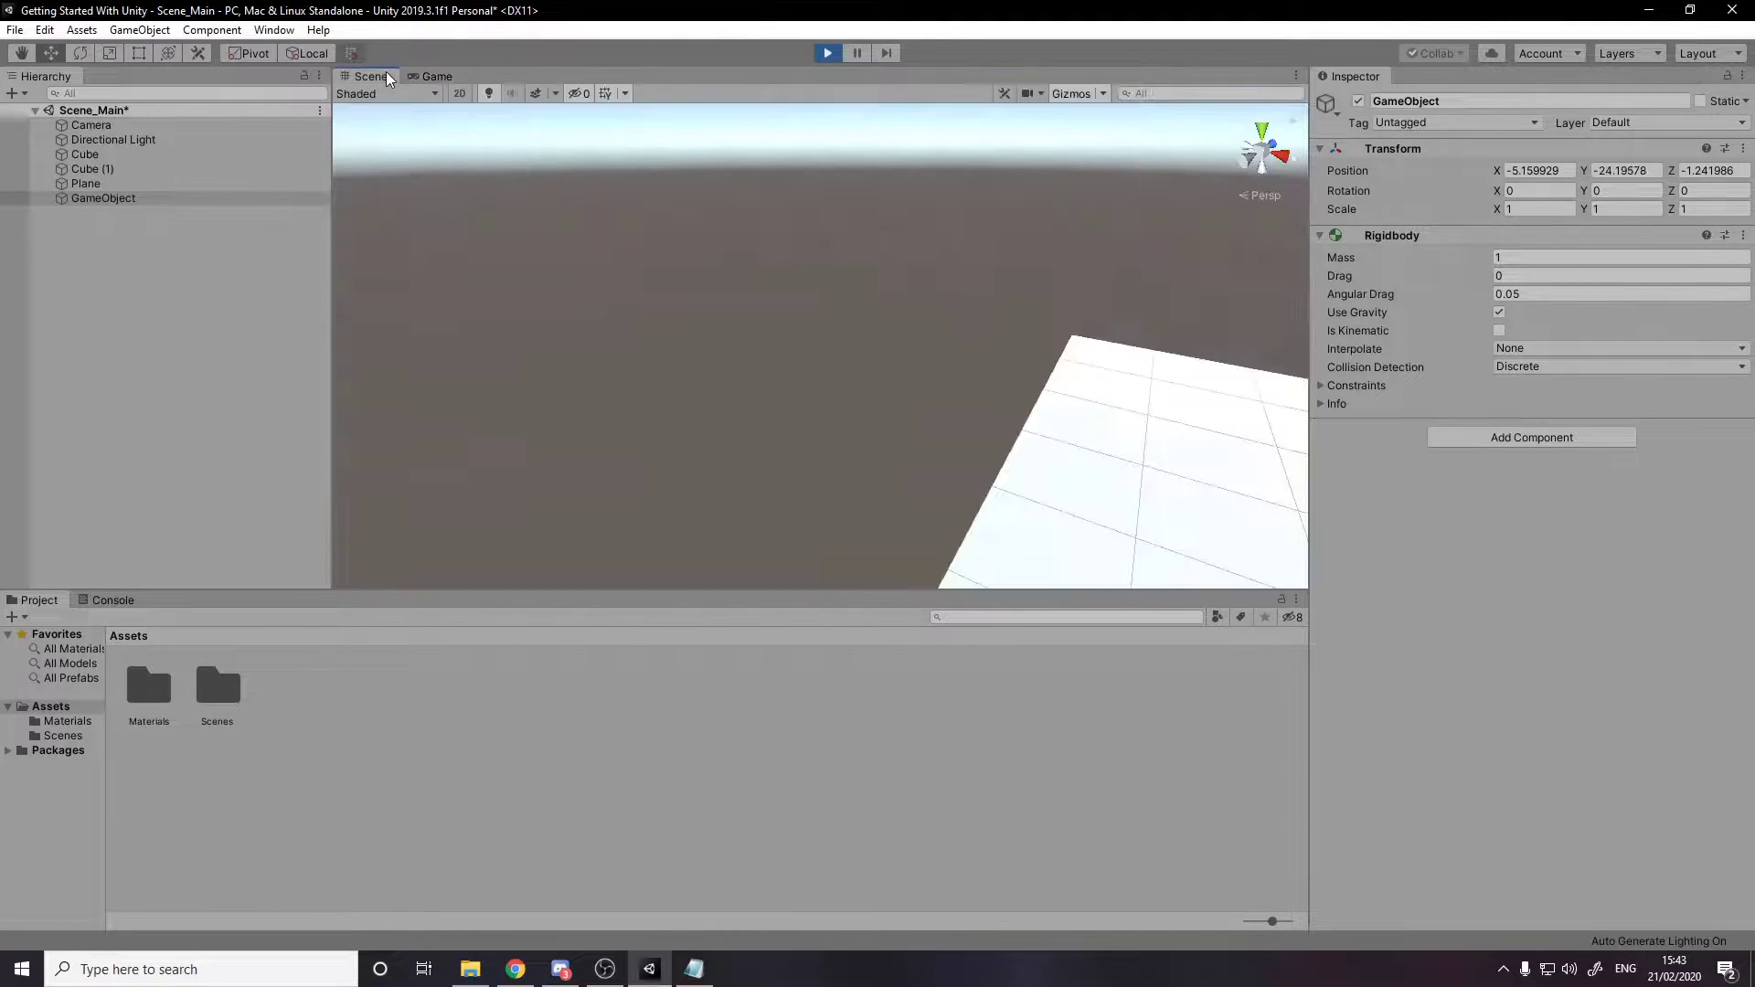
pyautogui.doubleClick(146, 198)
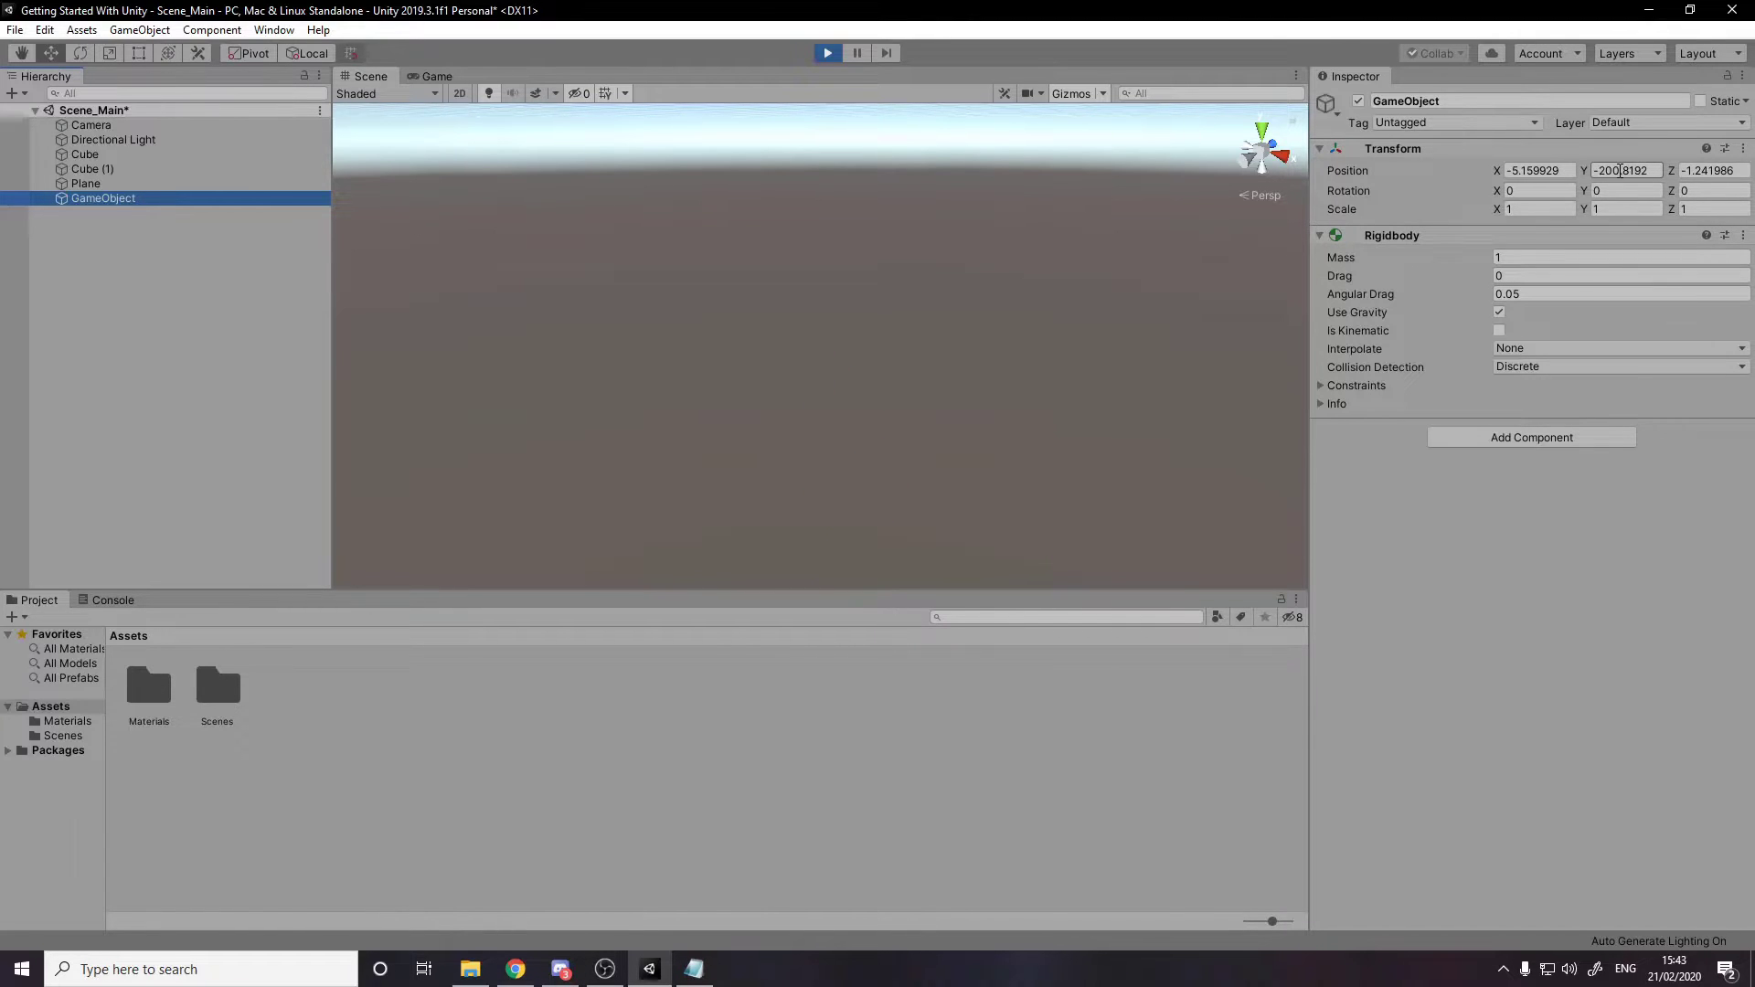
pyautogui.hotkey('ctrl', 'p')
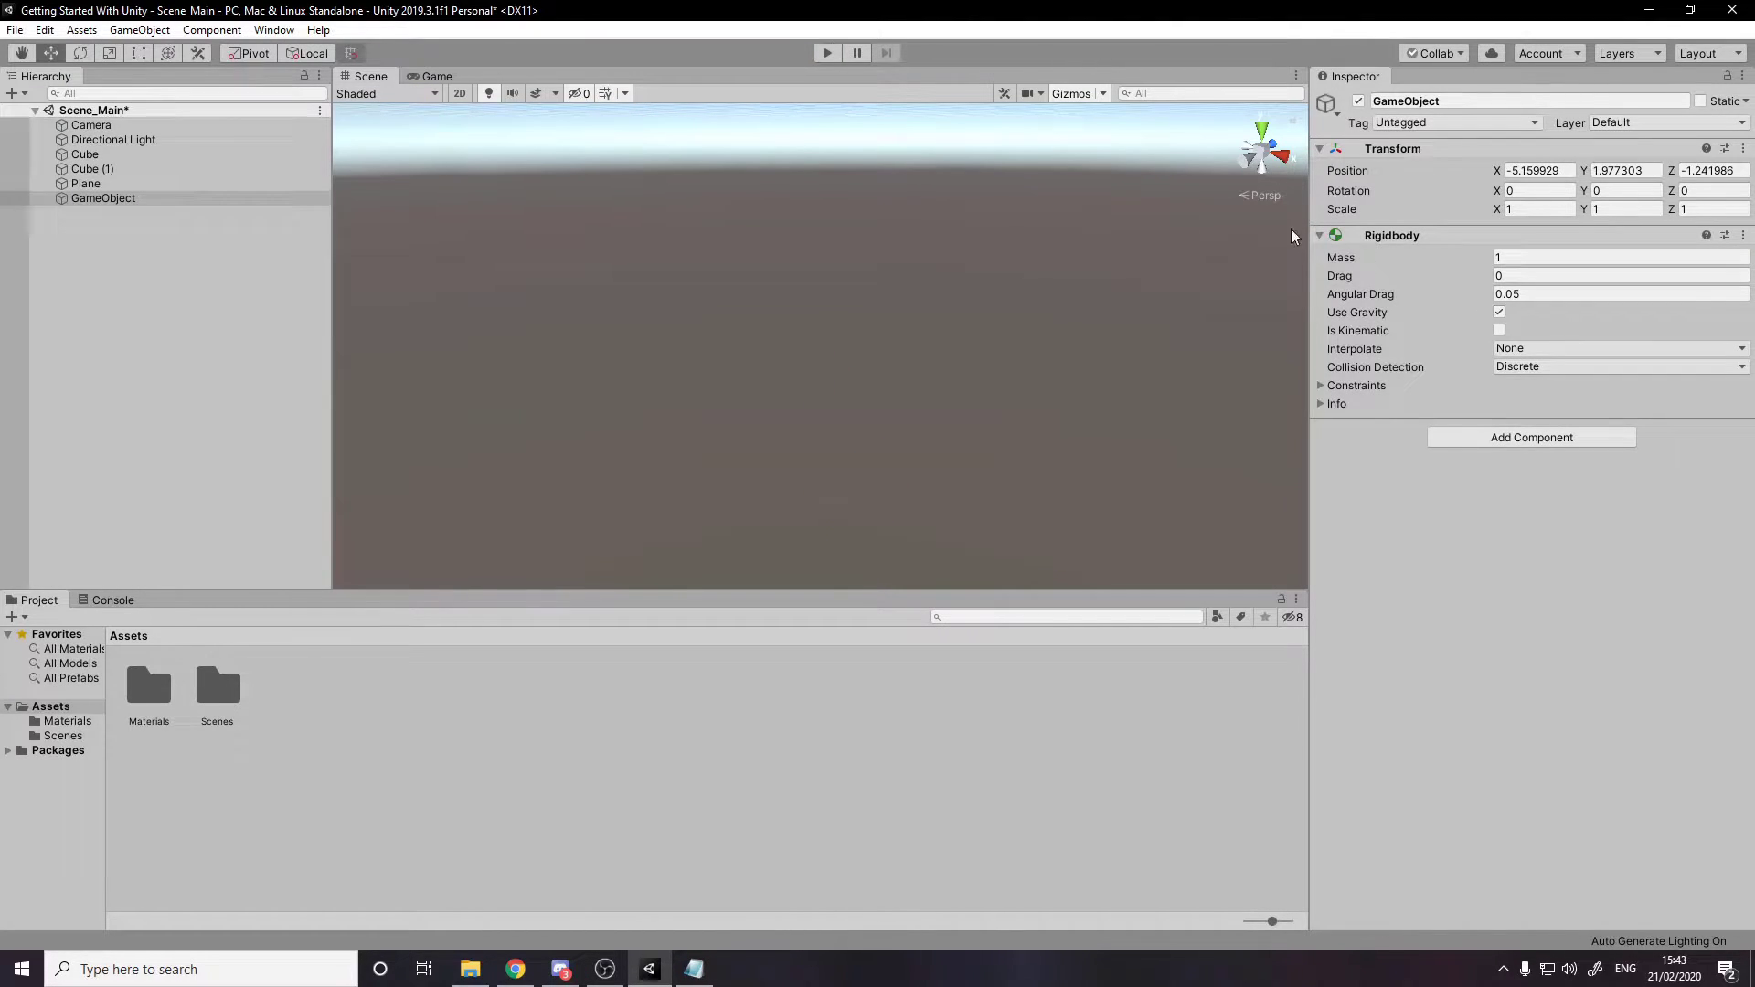
pyautogui.click(113, 197)
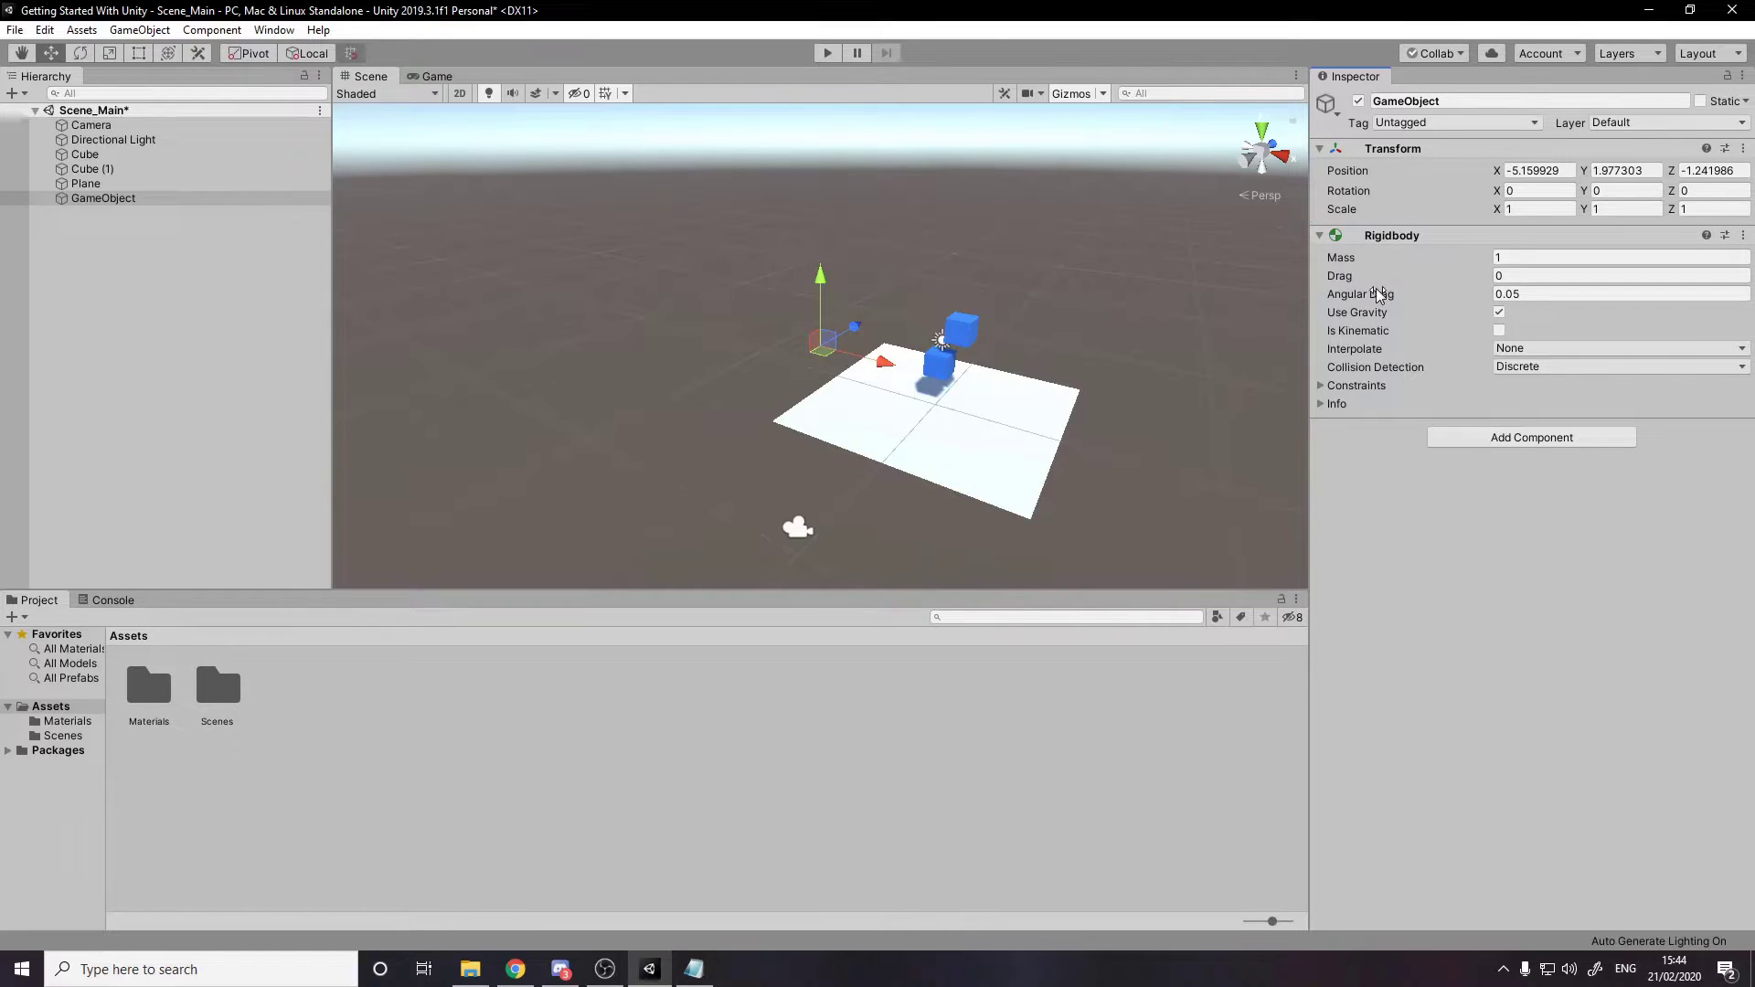
pyautogui.click(1706, 235)
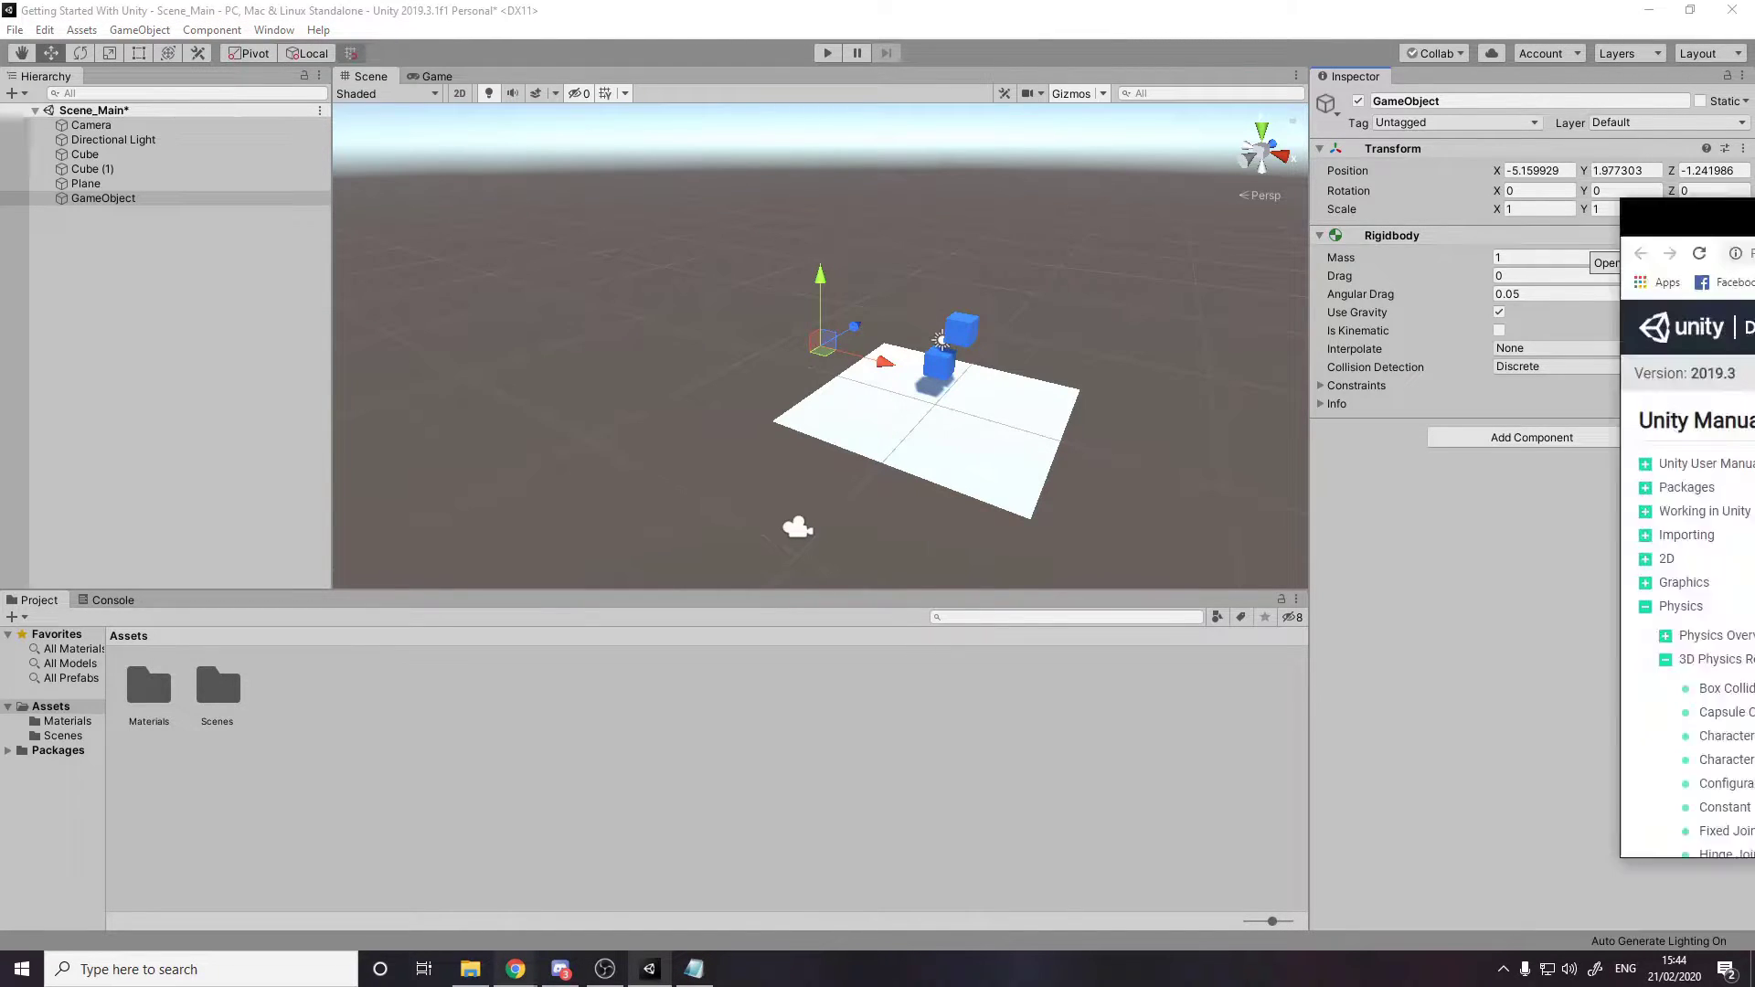
pyautogui.moveTo(1335, 260); pyautogui.dragTo(723, 2)
pyautogui.scroll(-3, 649, 501)
pyautogui.scroll(-20, 649, 501)
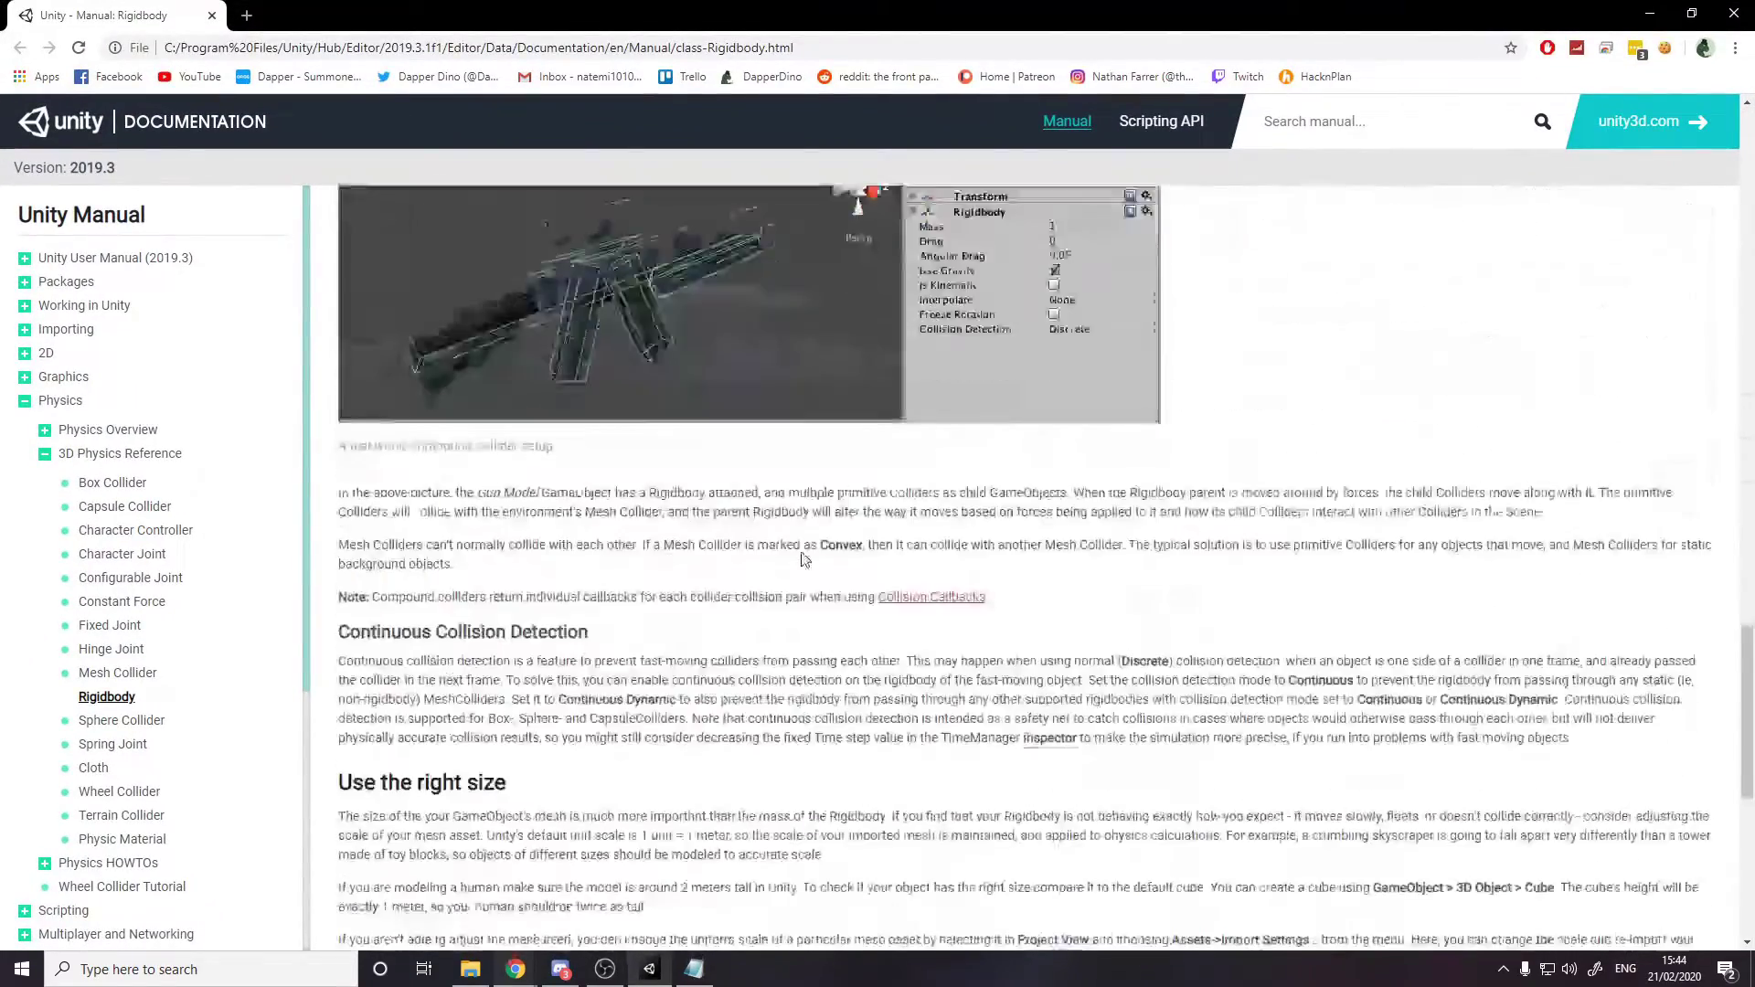
pyautogui.scroll(20, 776, 545)
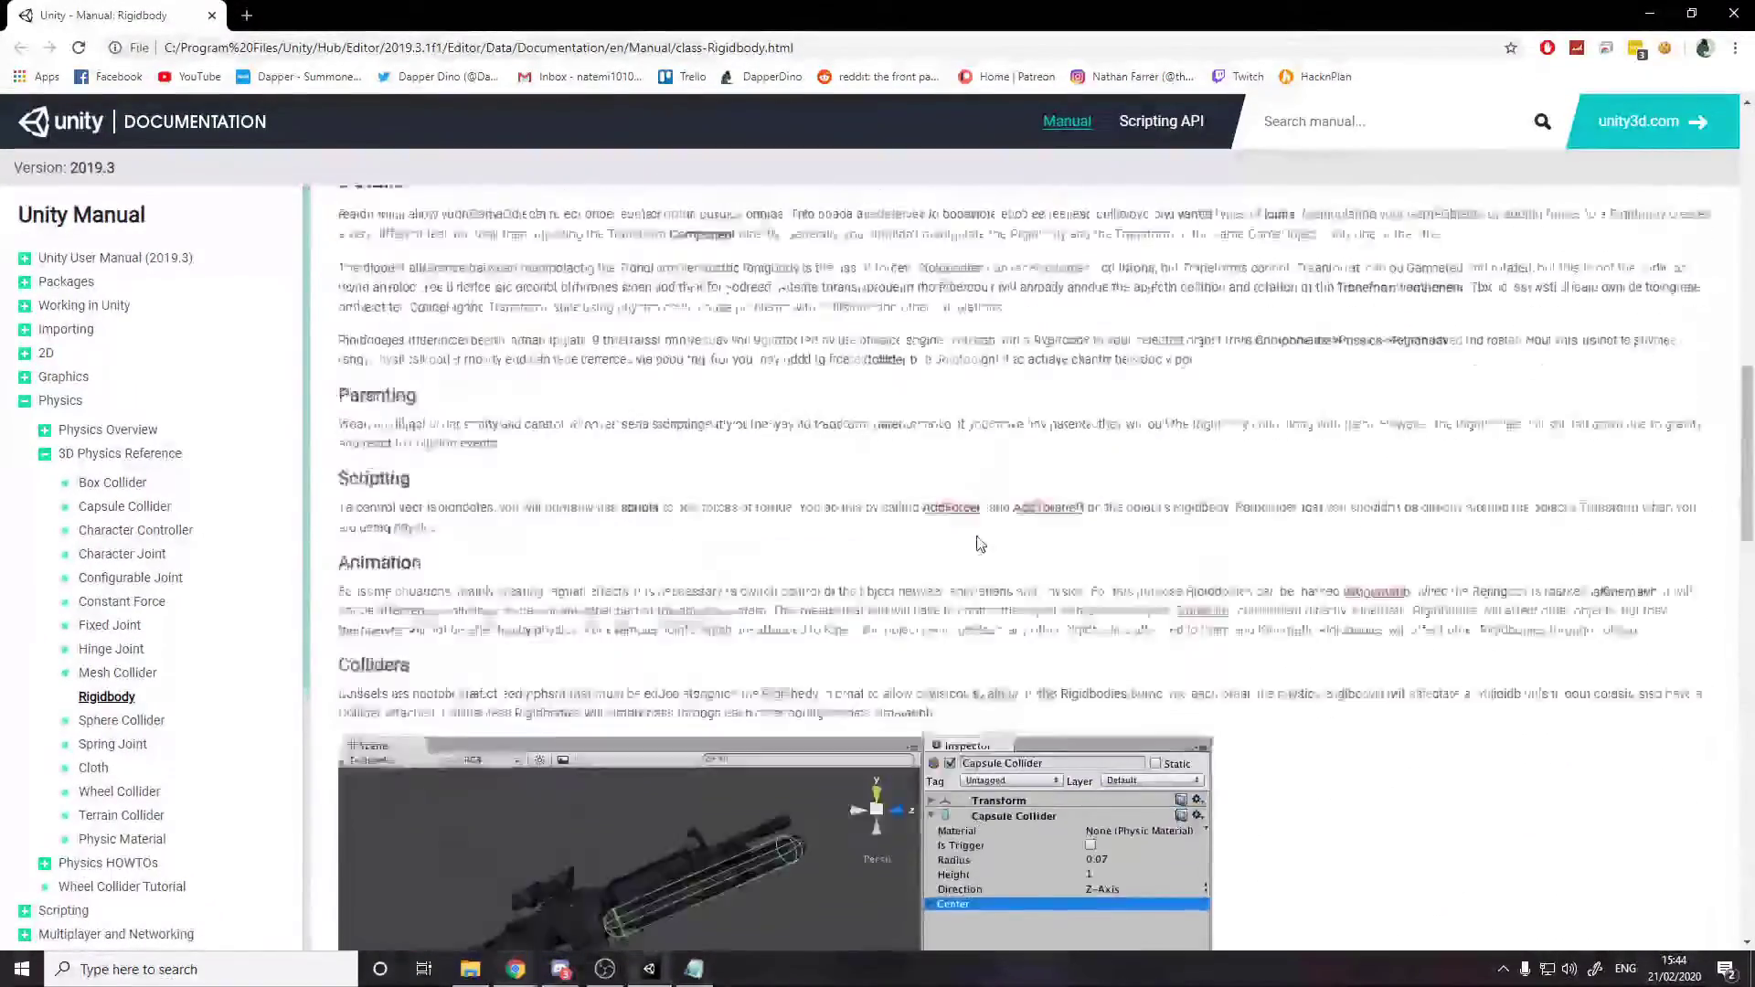
pyautogui.scroll(8, 981, 545)
# Add a Box Collider to the GameObject by searching 'box' in Add Component.
pyautogui.hotkey('alt', 'Tab')
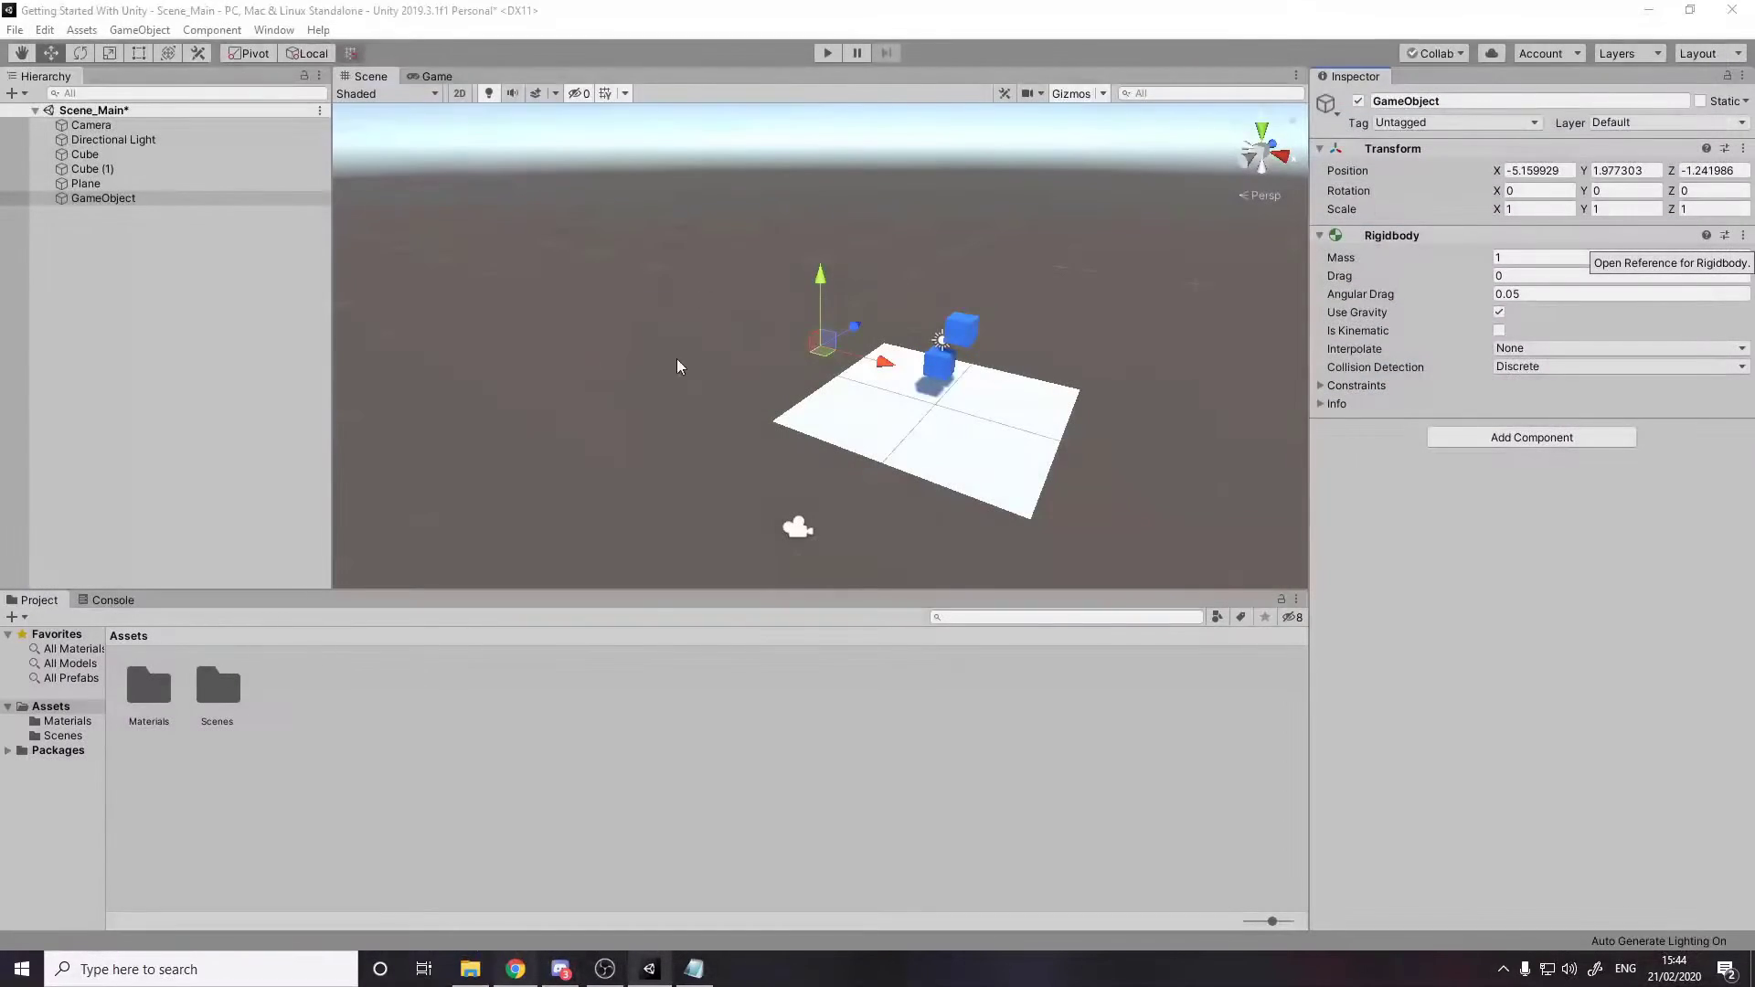
pyautogui.click(148, 199)
pyautogui.click(1532, 437)
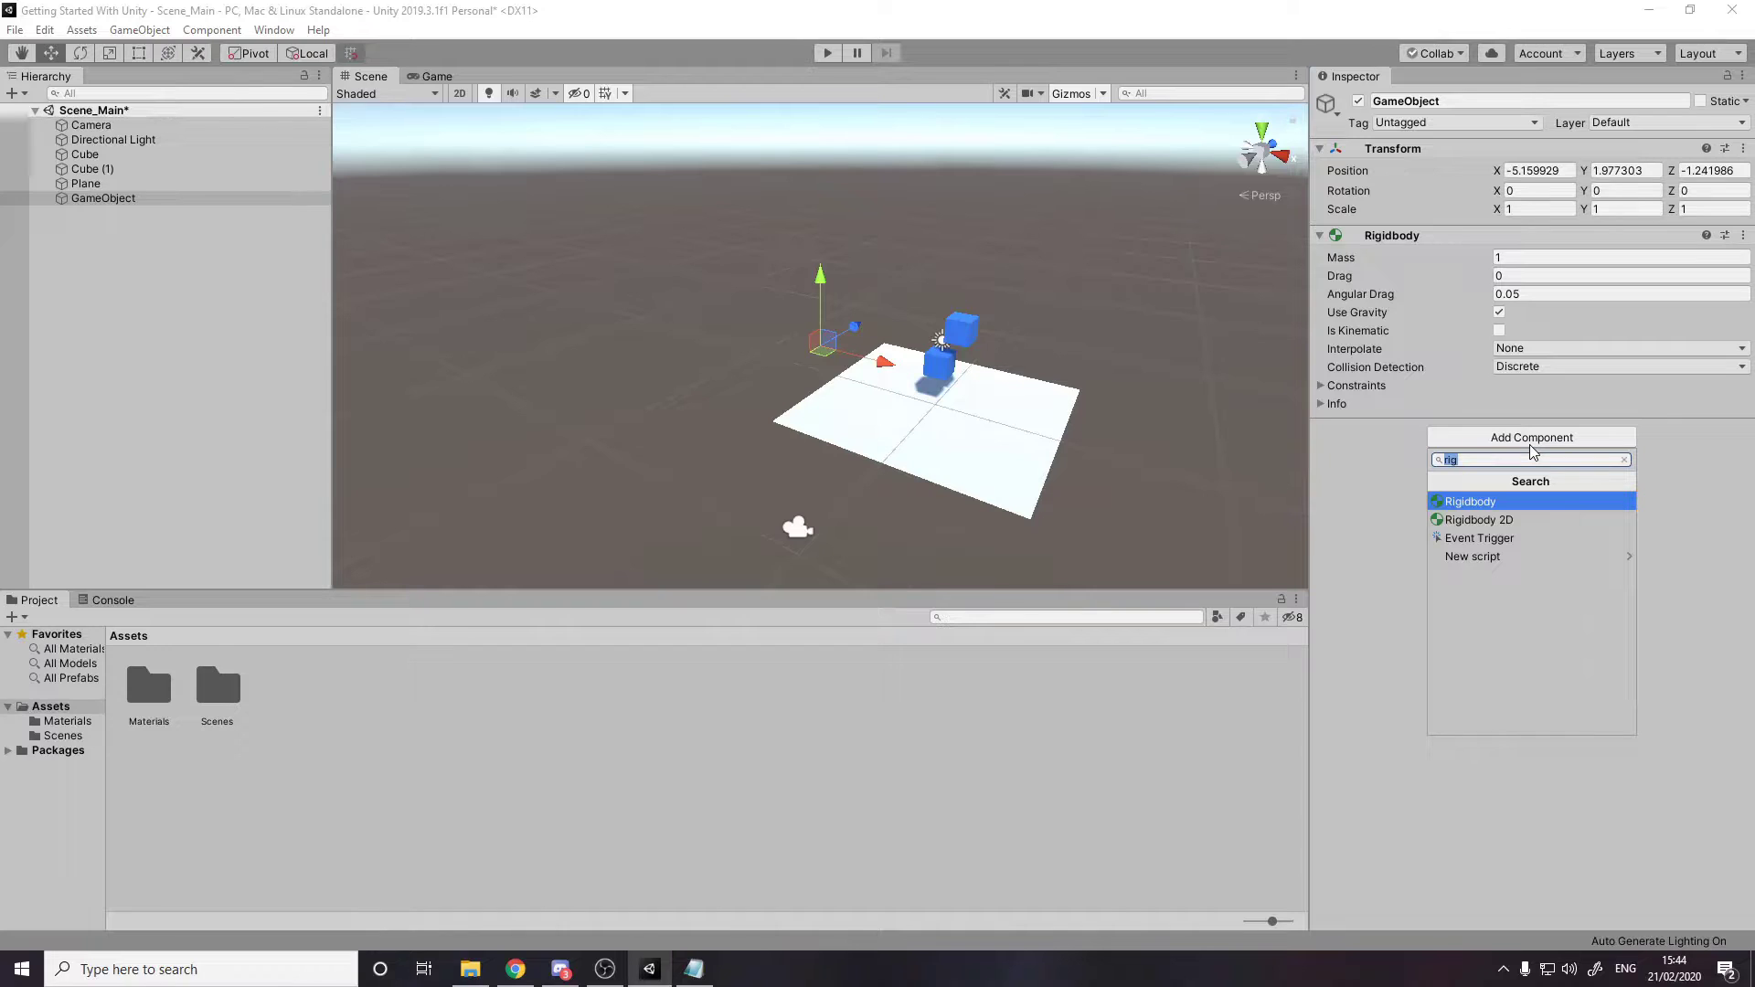
pyautogui.write('box')
pyautogui.press('Return')
# Browse collider components without adding one, then inspect the Plane and Cube (1).
pyautogui.moveTo(1136, 387); pyautogui.dragTo(1138, 375, button='right')
pyautogui.scroll(5, 1138, 376)
pyautogui.click(1568, 569)
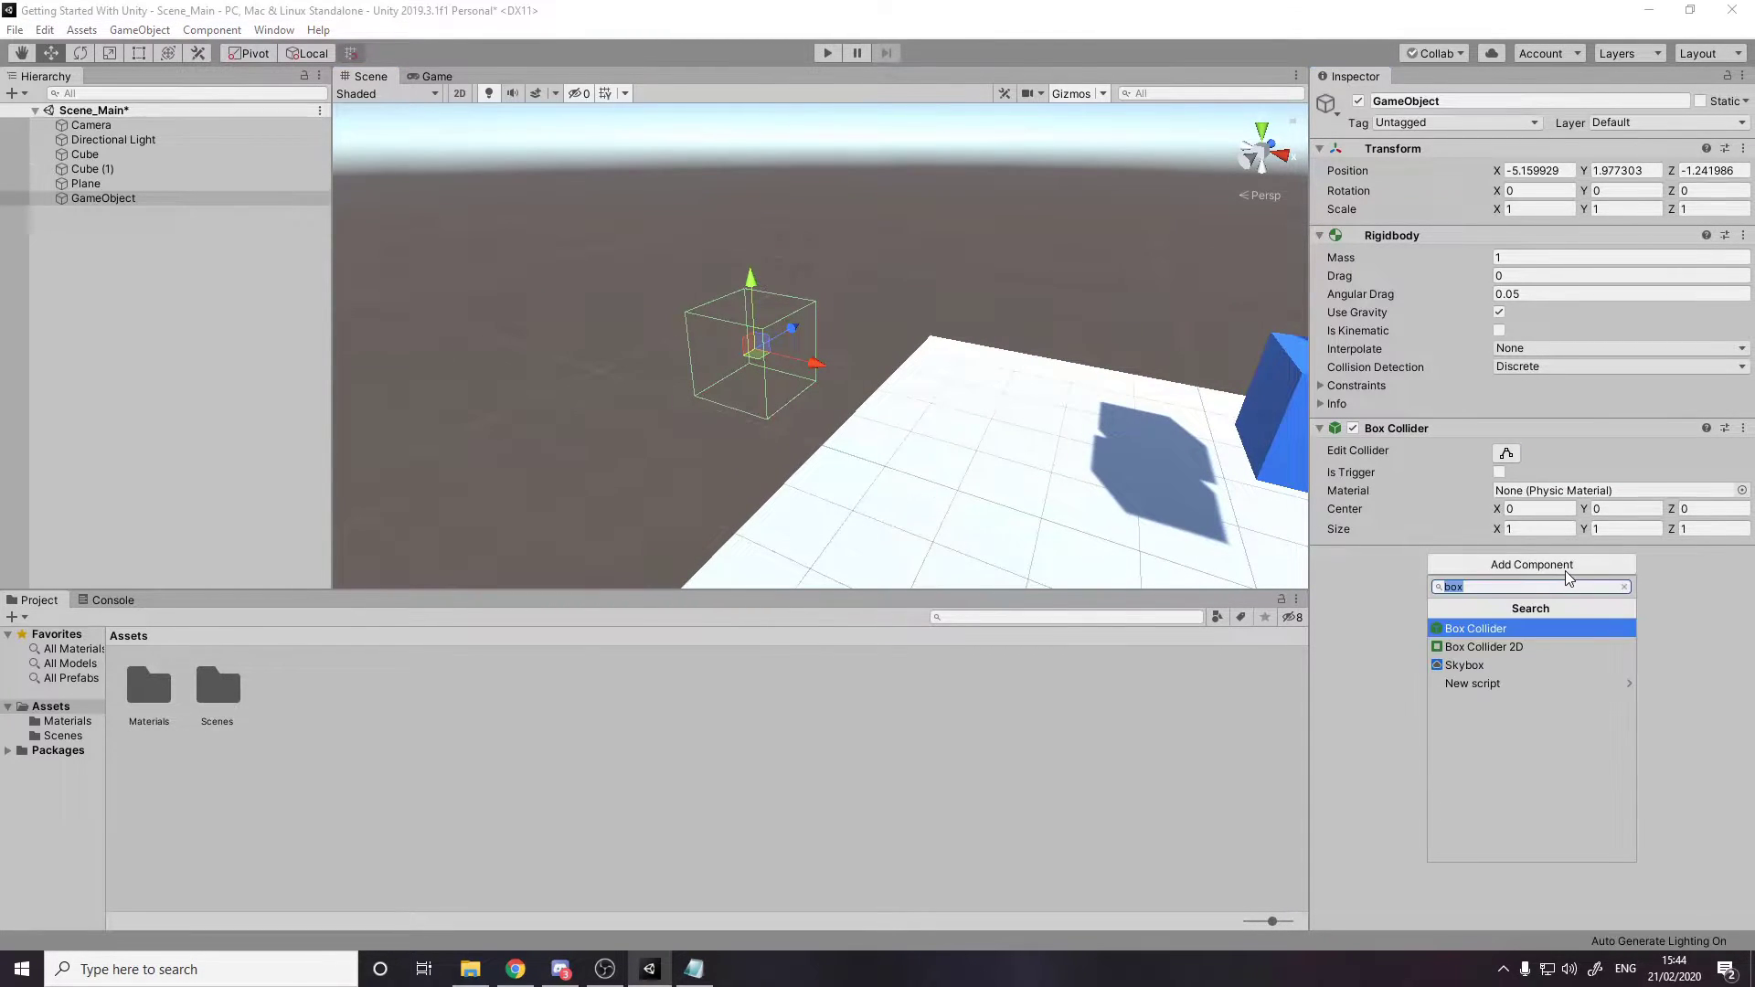
pyautogui.write('collid')
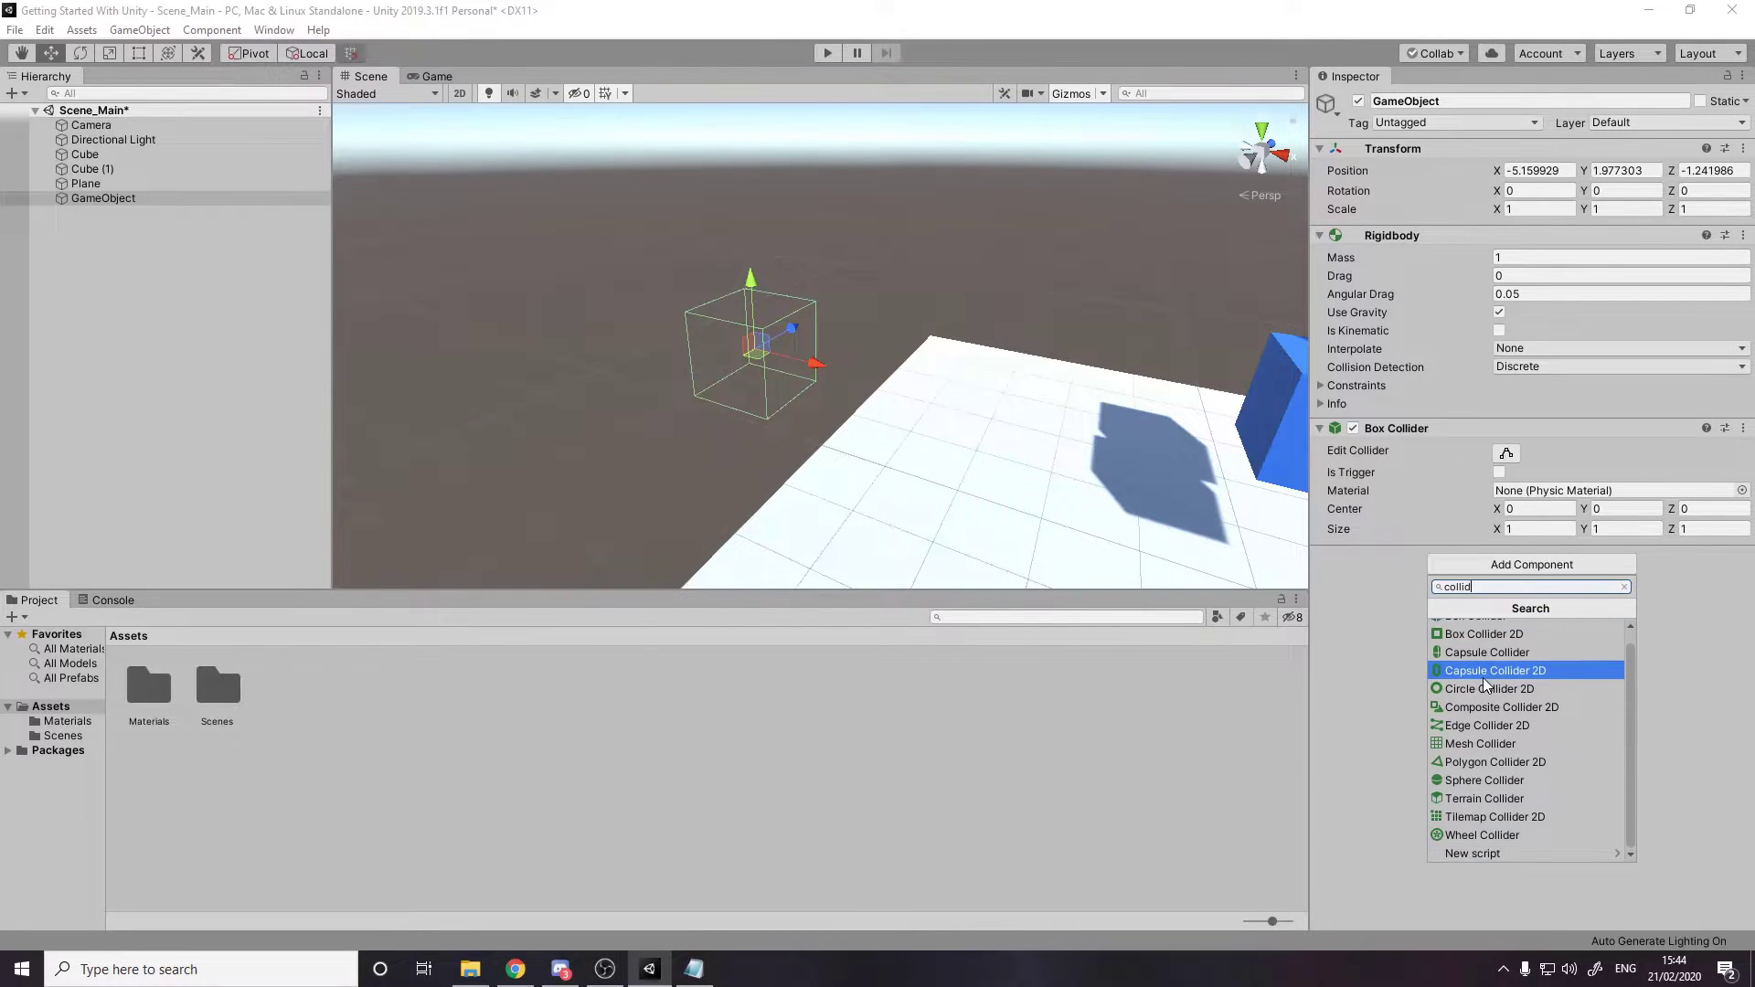
pyautogui.click(1364, 628)
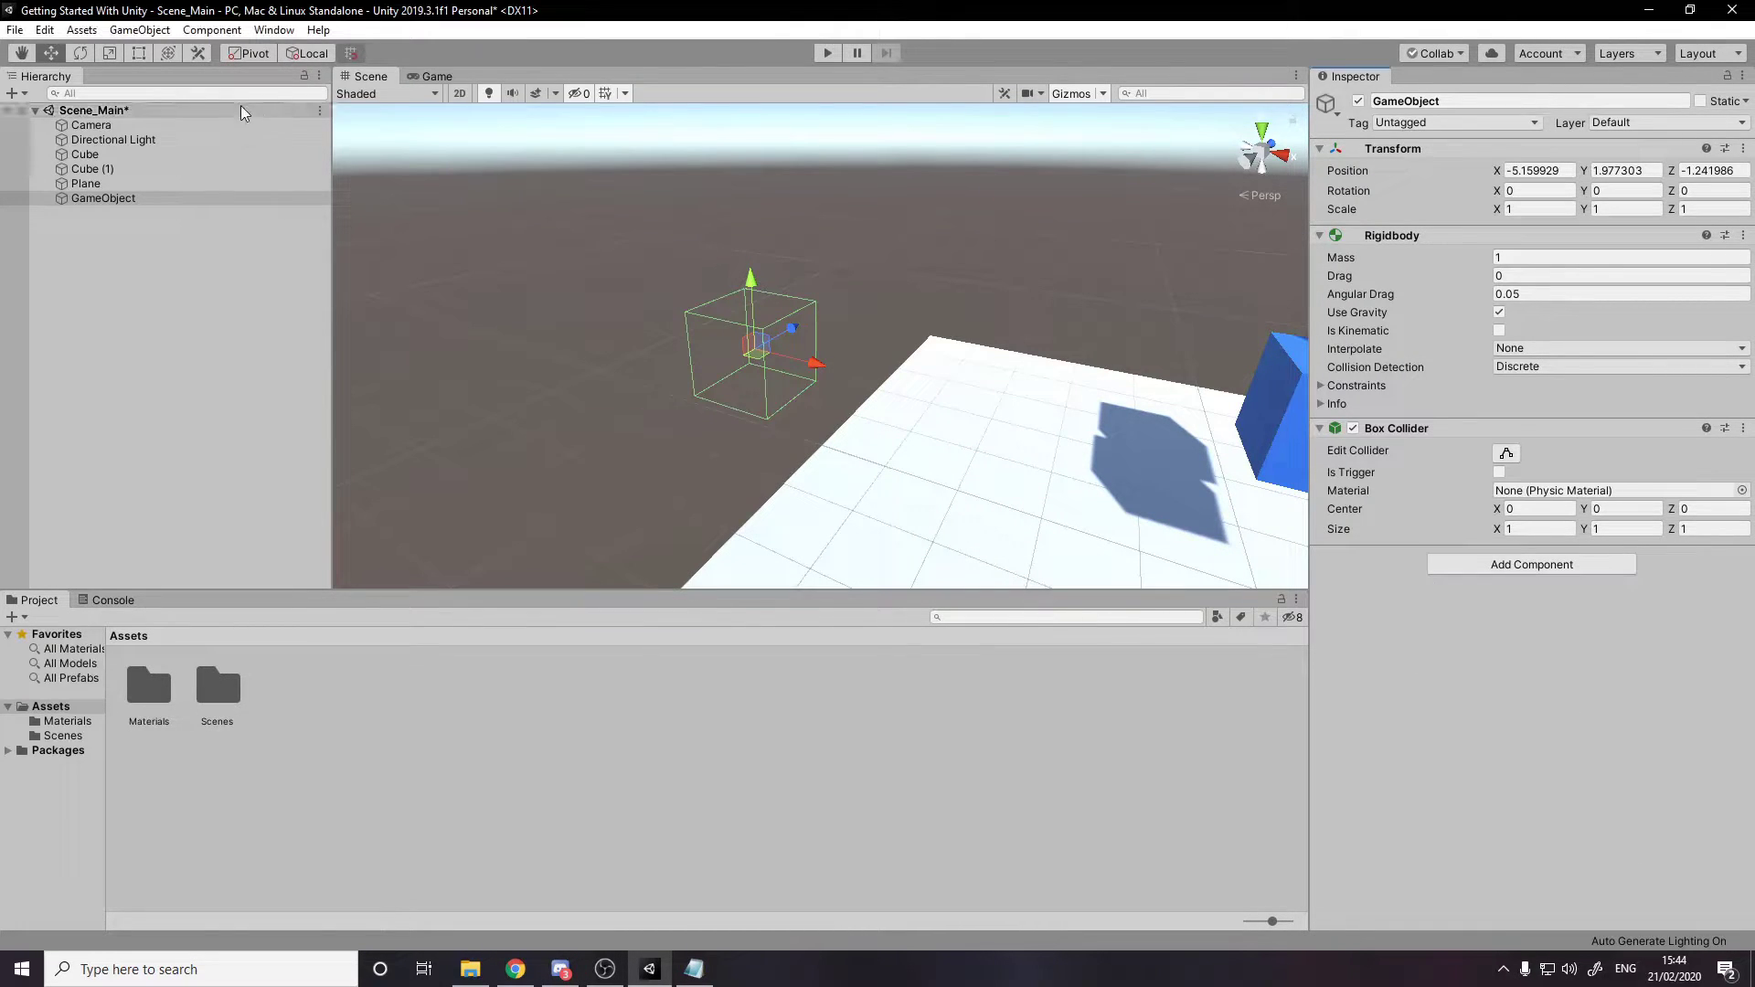
pyautogui.click(139, 185)
pyautogui.keyDown('alt'); pyautogui.moveTo(950, 421); pyautogui.dragTo(1079, 429); pyautogui.keyUp('alt')
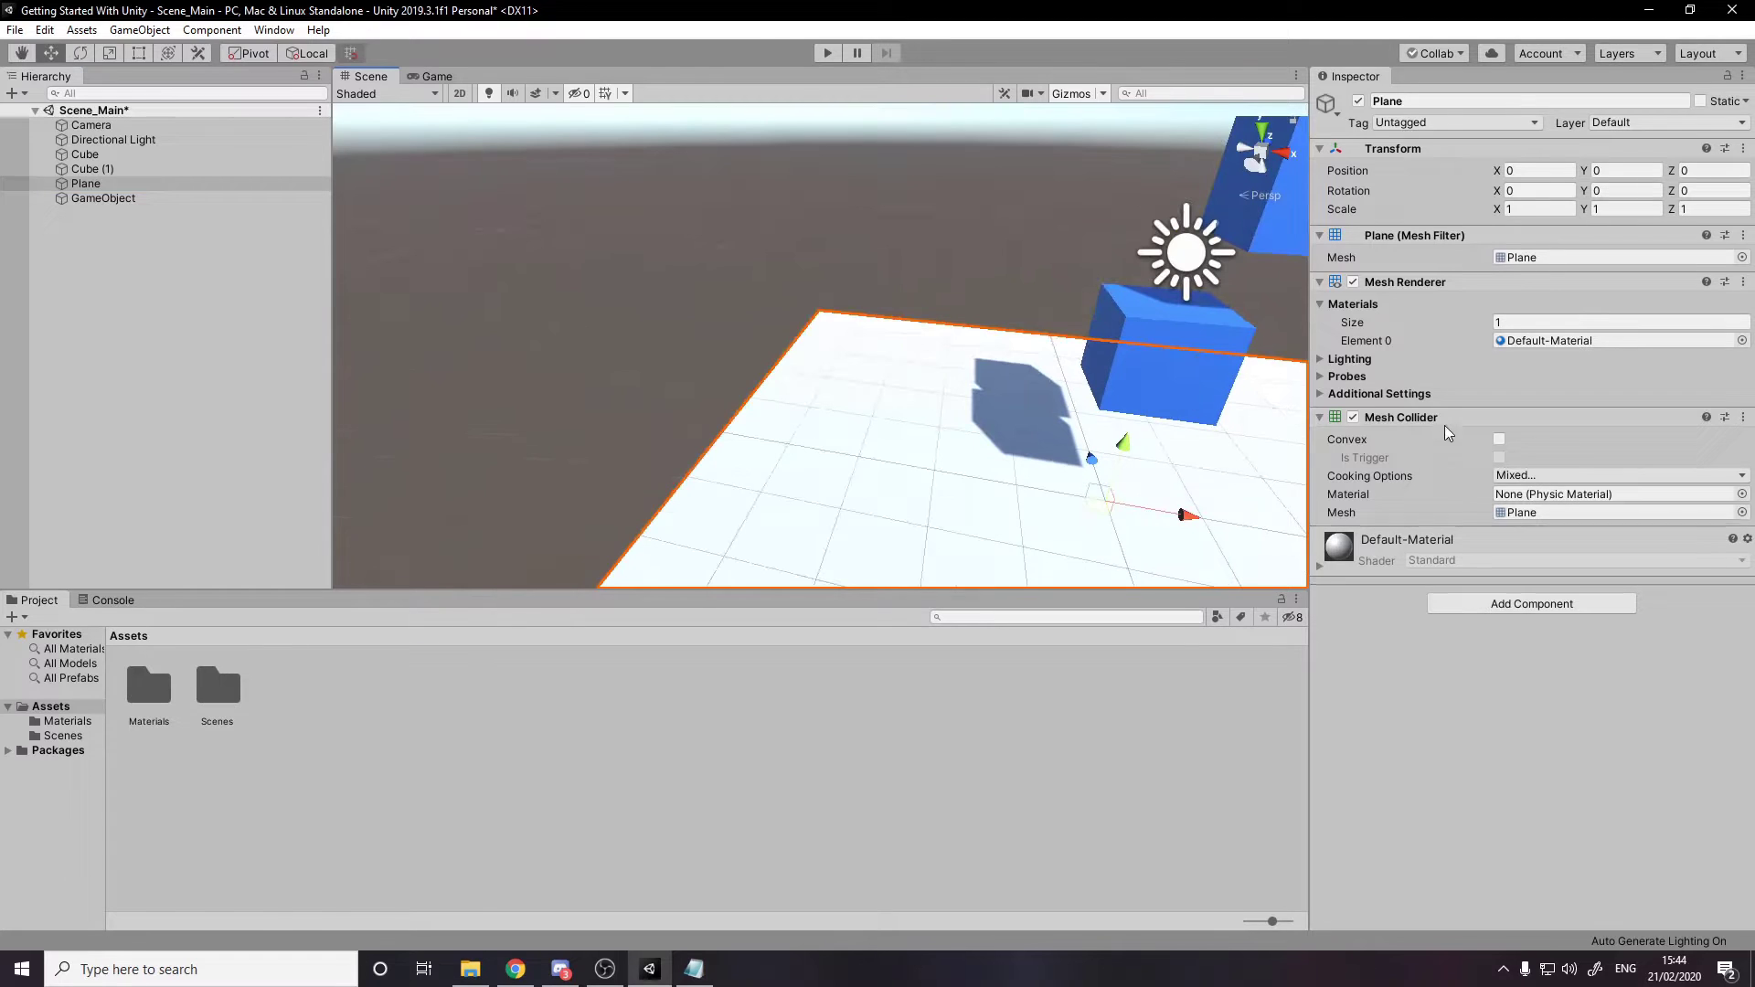
pyautogui.click(134, 168)
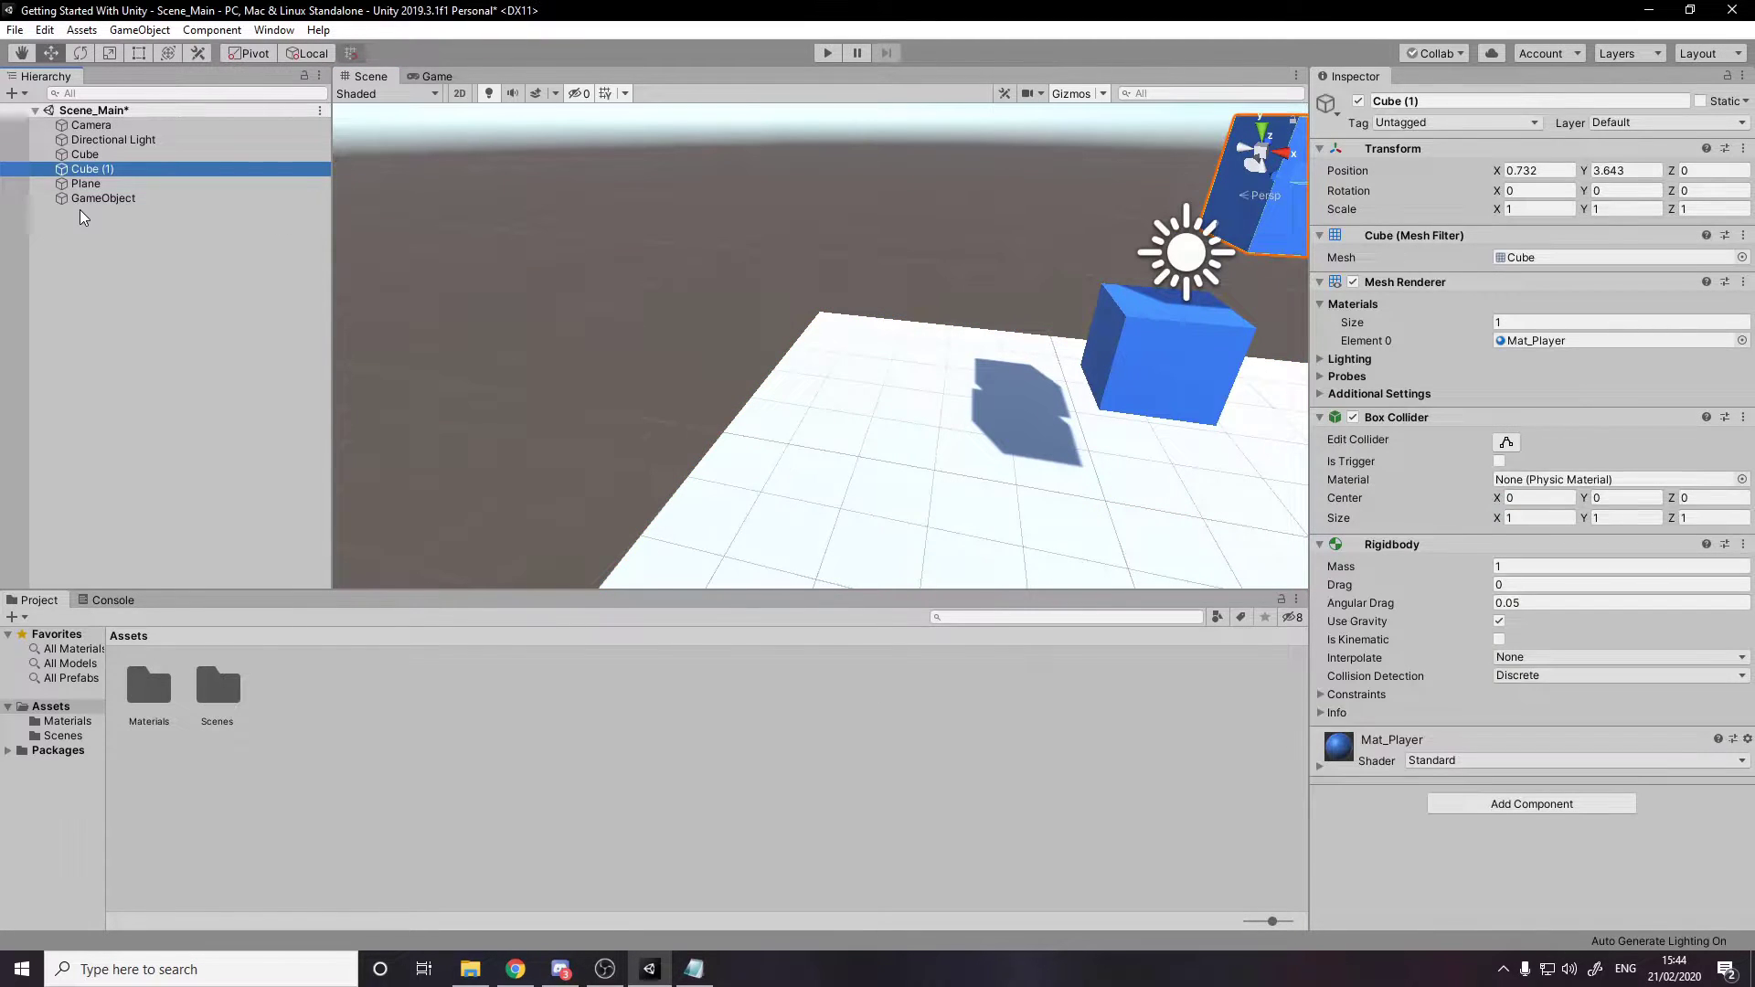
# Remove the GameObject's Box Collider and add a Sphere Collider (radius 0.5) in its place.
pyautogui.click(226, 198)
pyautogui.click(1743, 428)
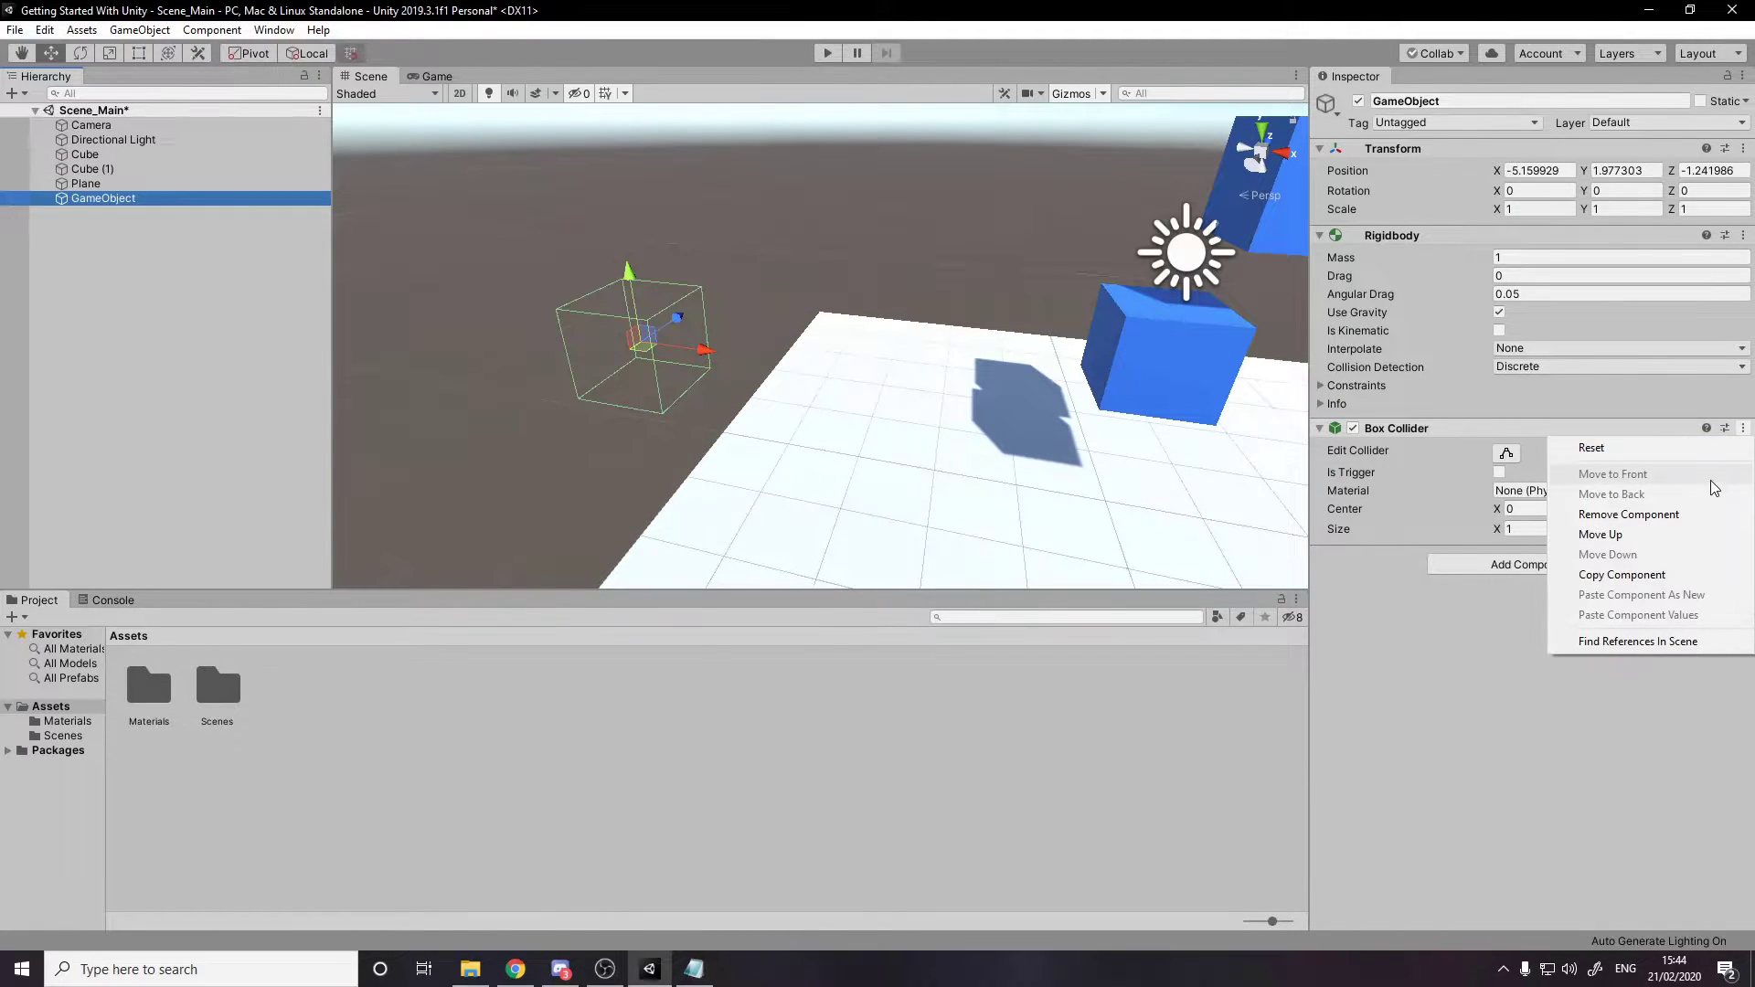
pyautogui.click(1595, 517)
pyautogui.click(1536, 438)
pyautogui.write('ph')
pyautogui.press('Down')
pyautogui.press('Return')
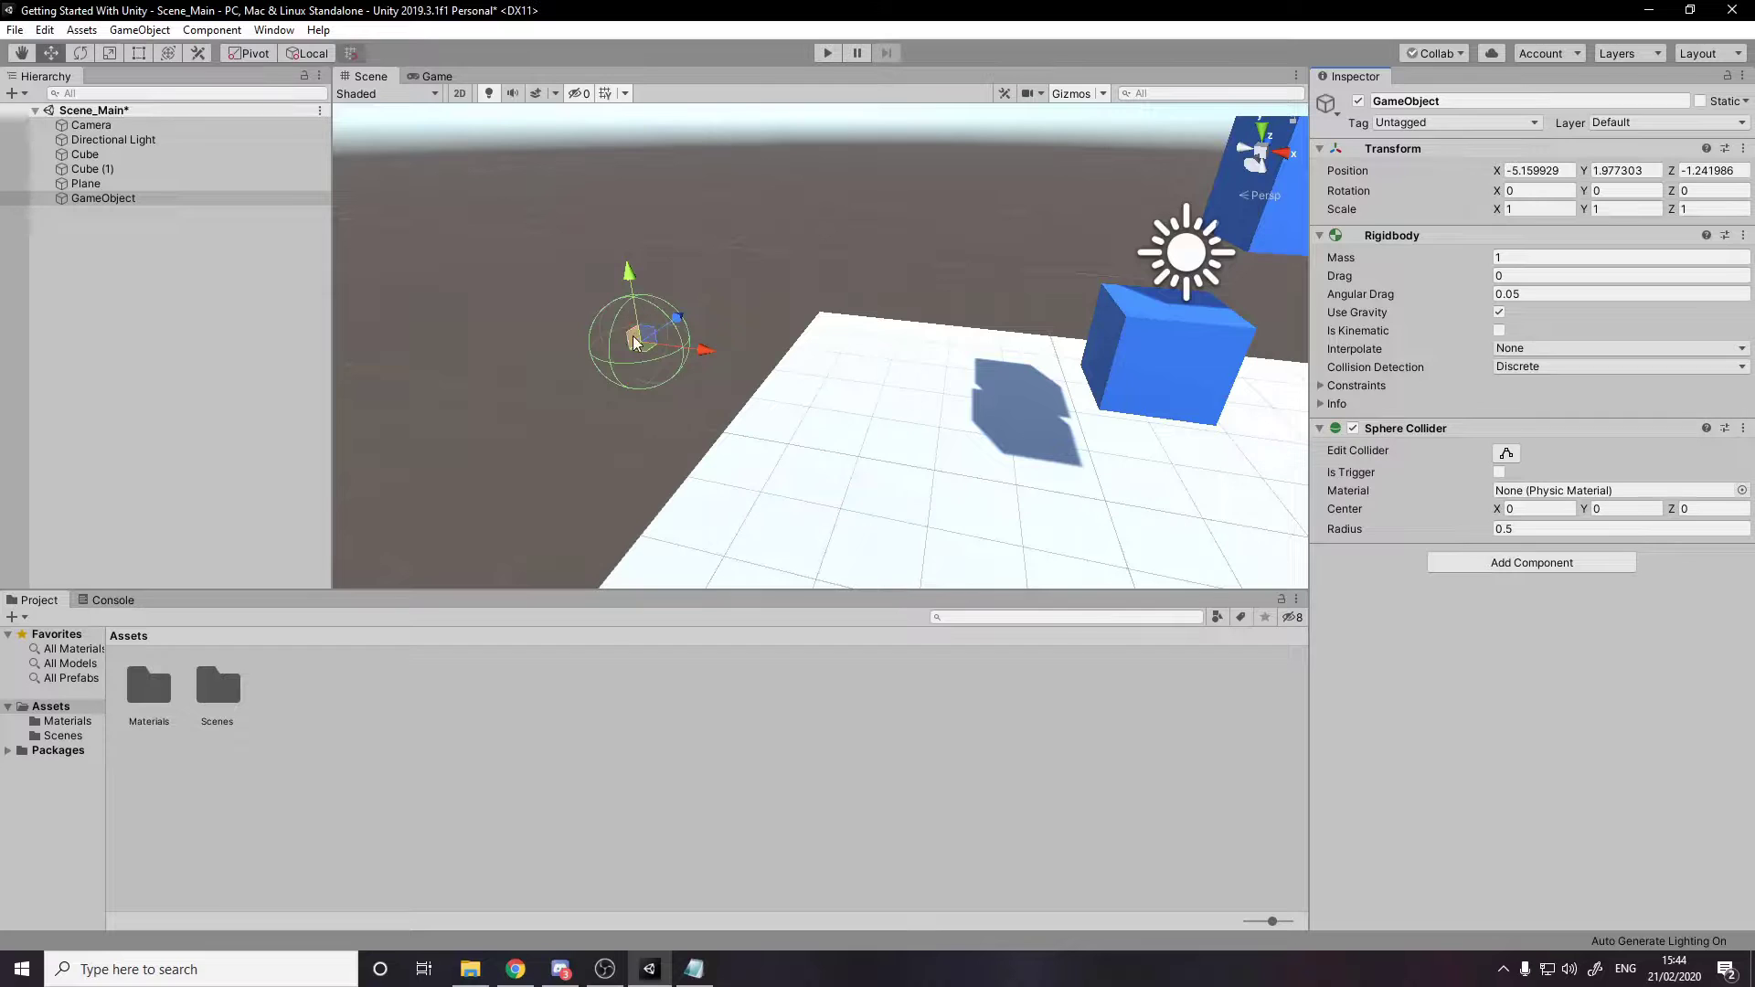
# Move the GameObject to X -2.72 over the floor and give it a Mesh Filter using the Sphere mesh.
pyautogui.moveTo(708, 353); pyautogui.dragTo(943, 383)
pyautogui.click(1440, 564)
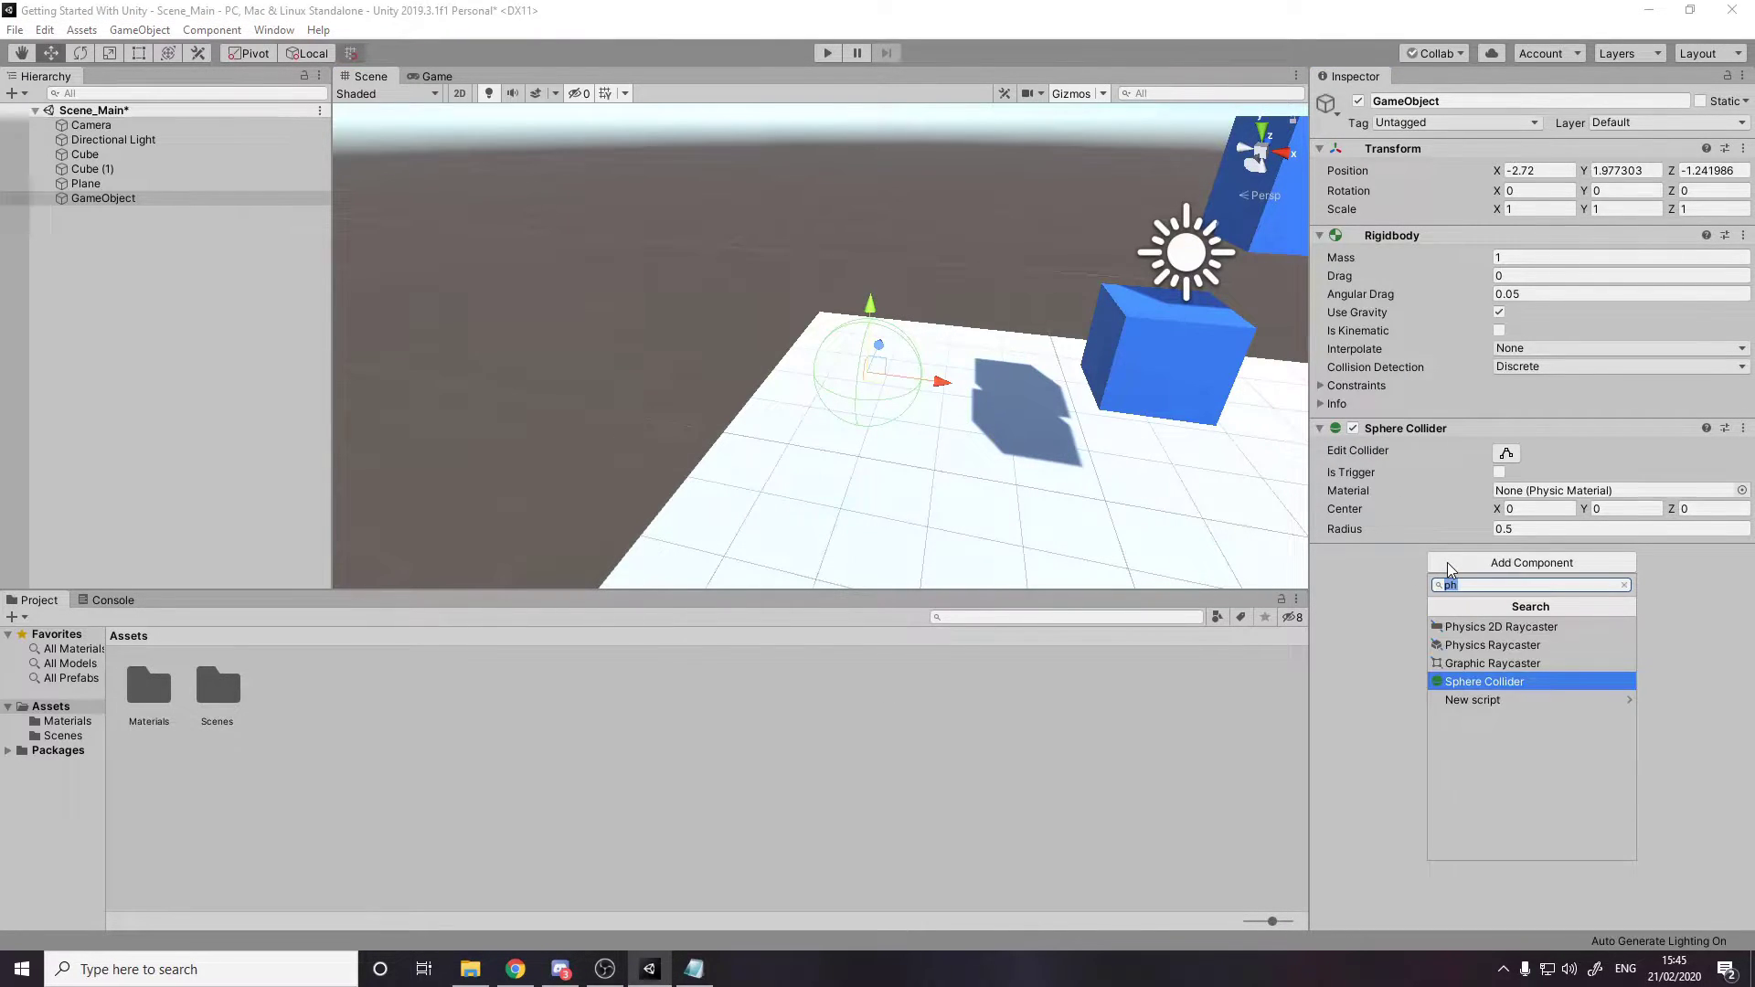
pyautogui.write('mesh c')
pyautogui.press('Escape')
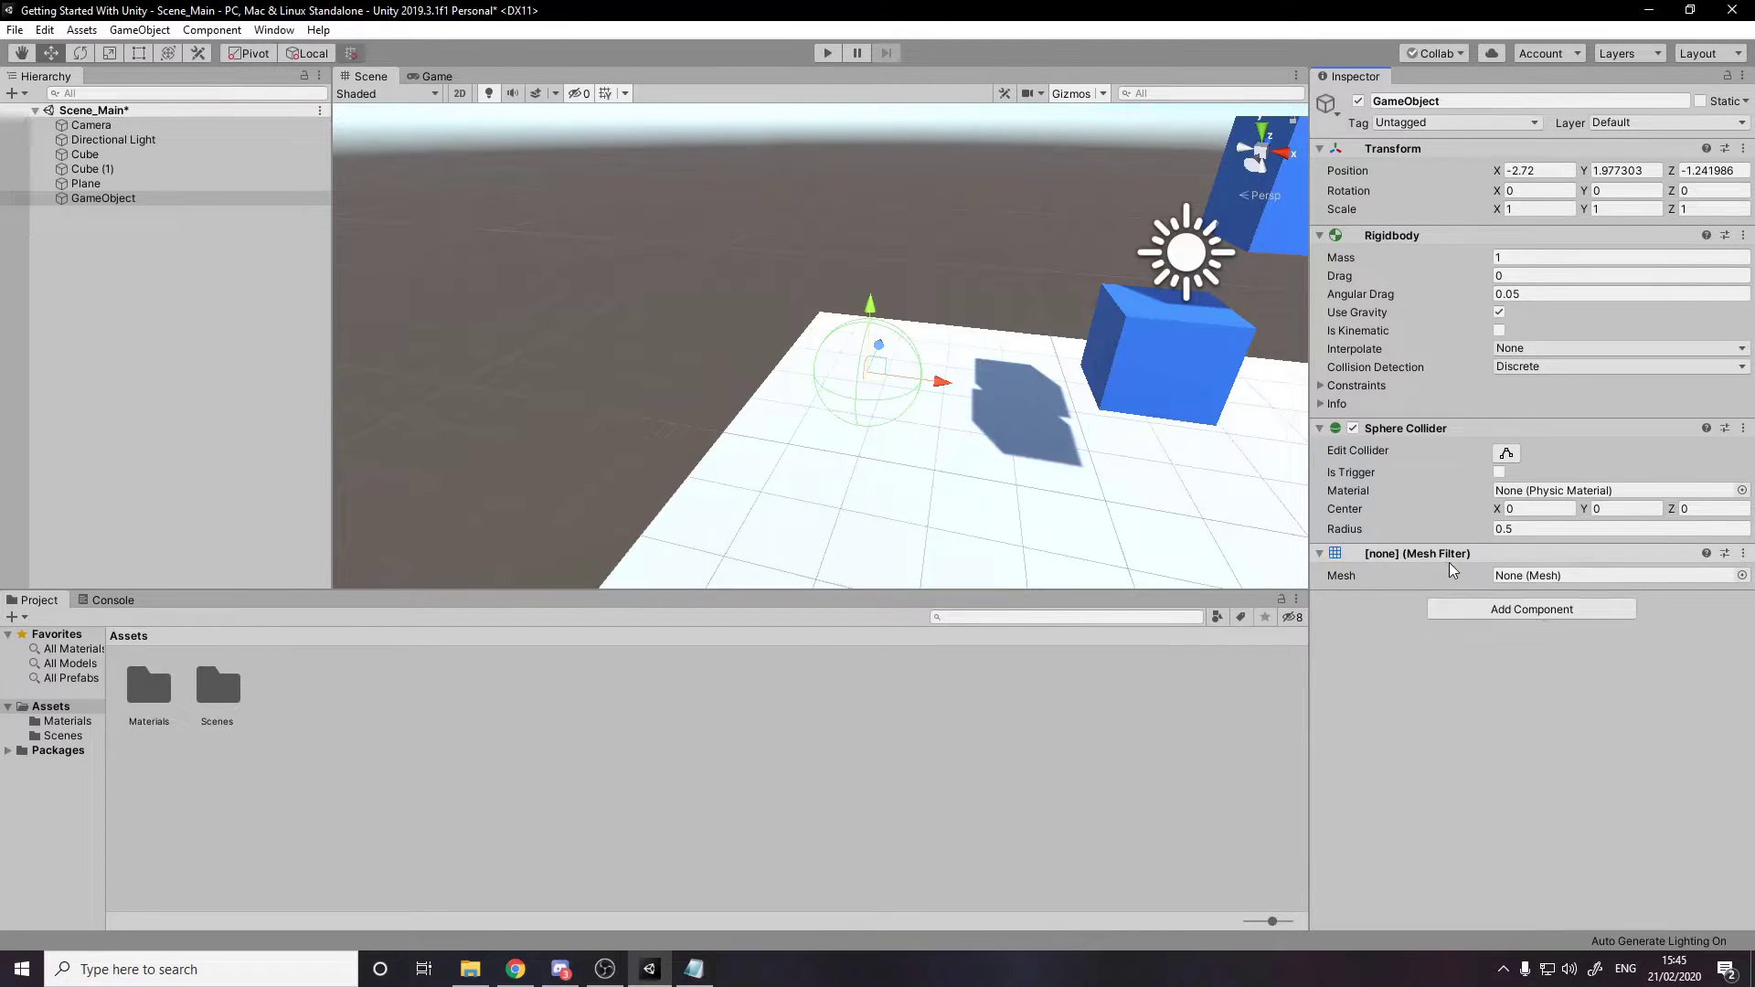
pyautogui.click(1741, 575)
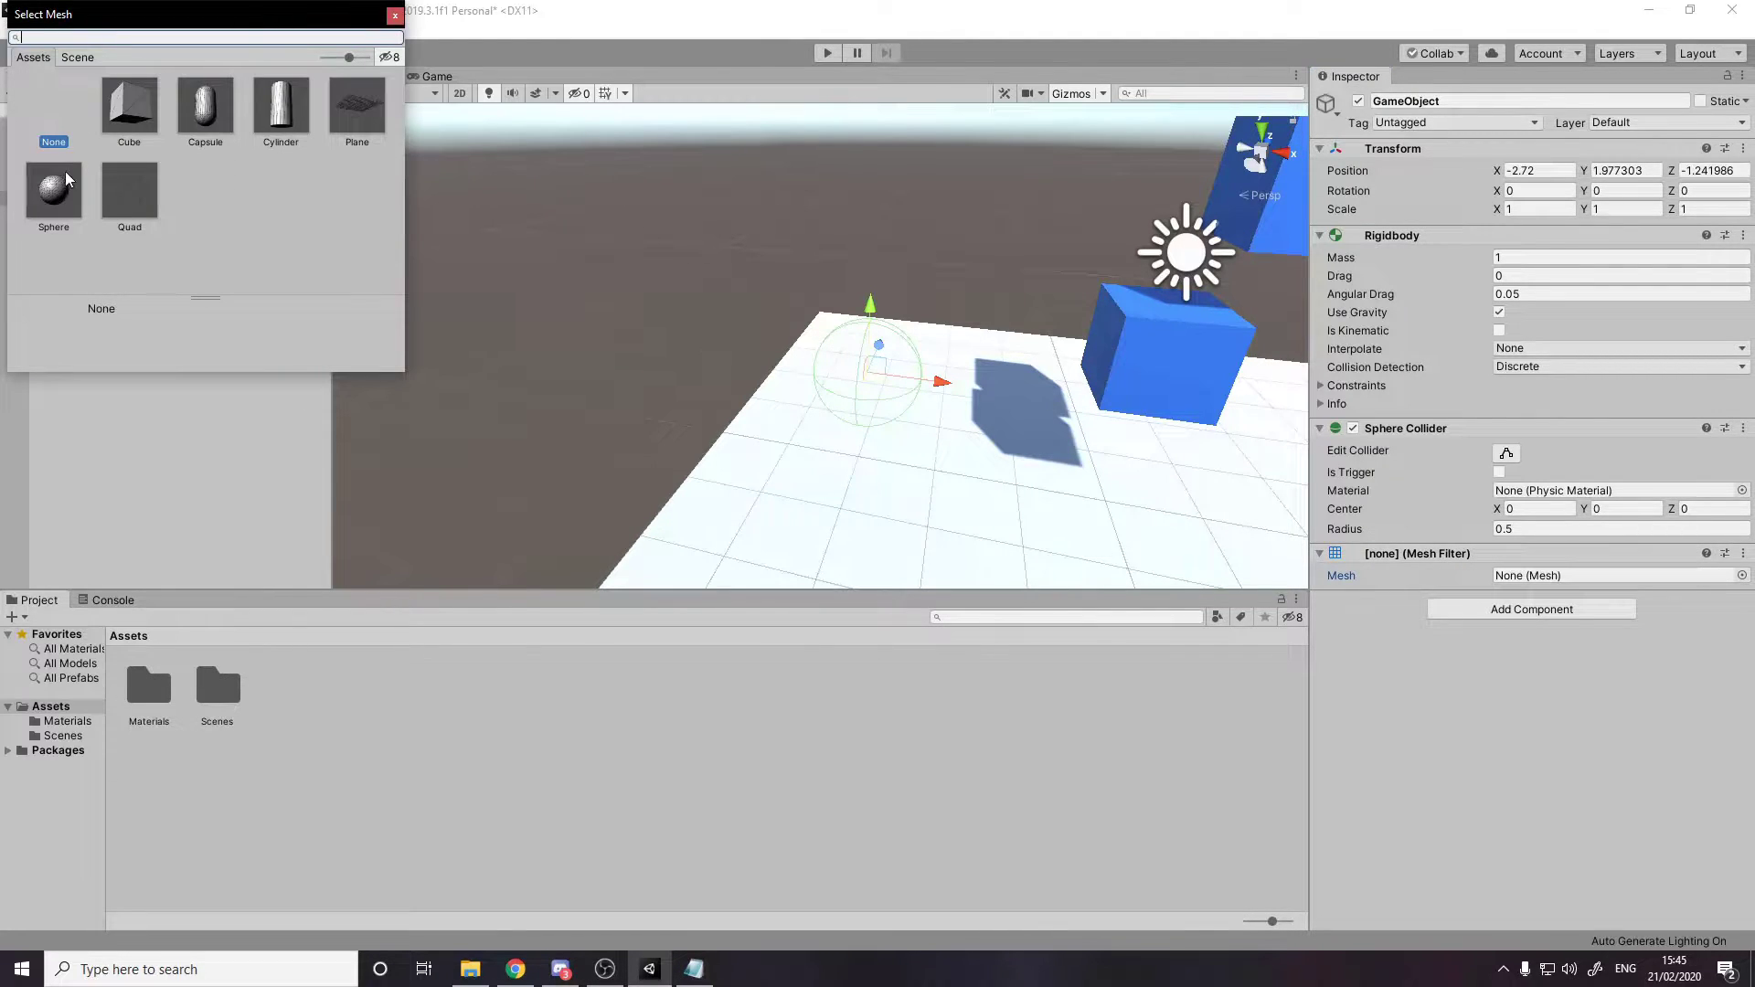
pyautogui.click(63, 194)
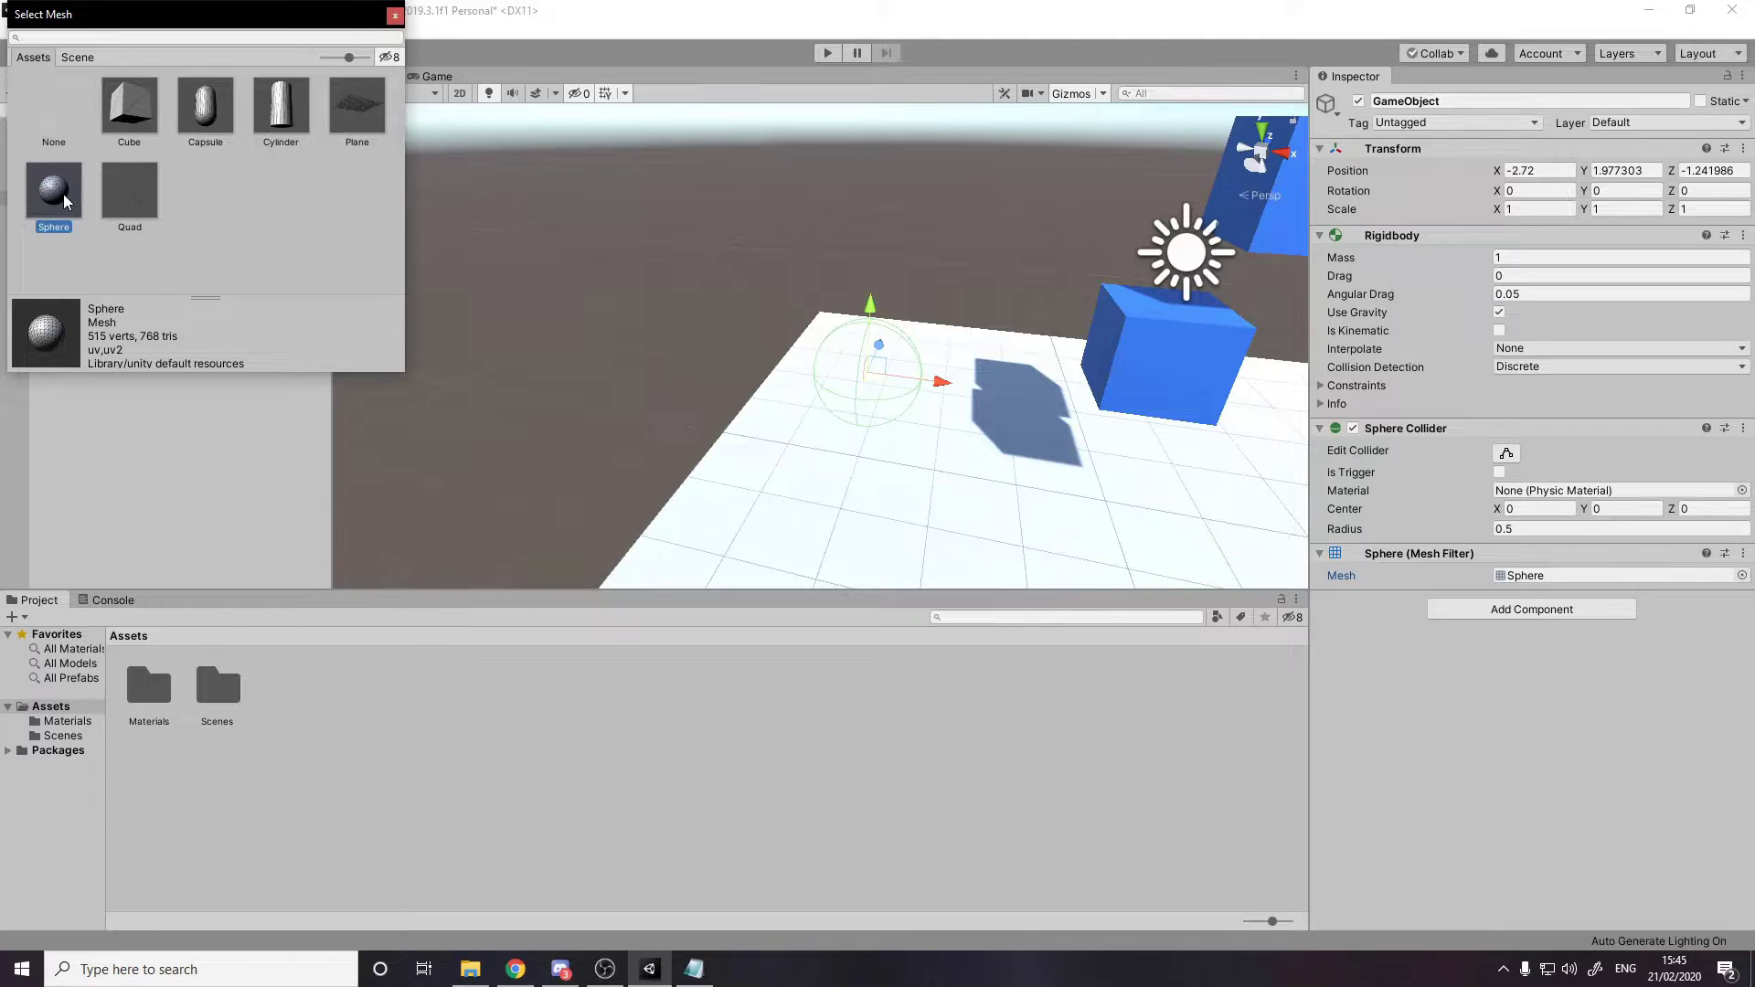
pyautogui.doubleClick(63, 194)
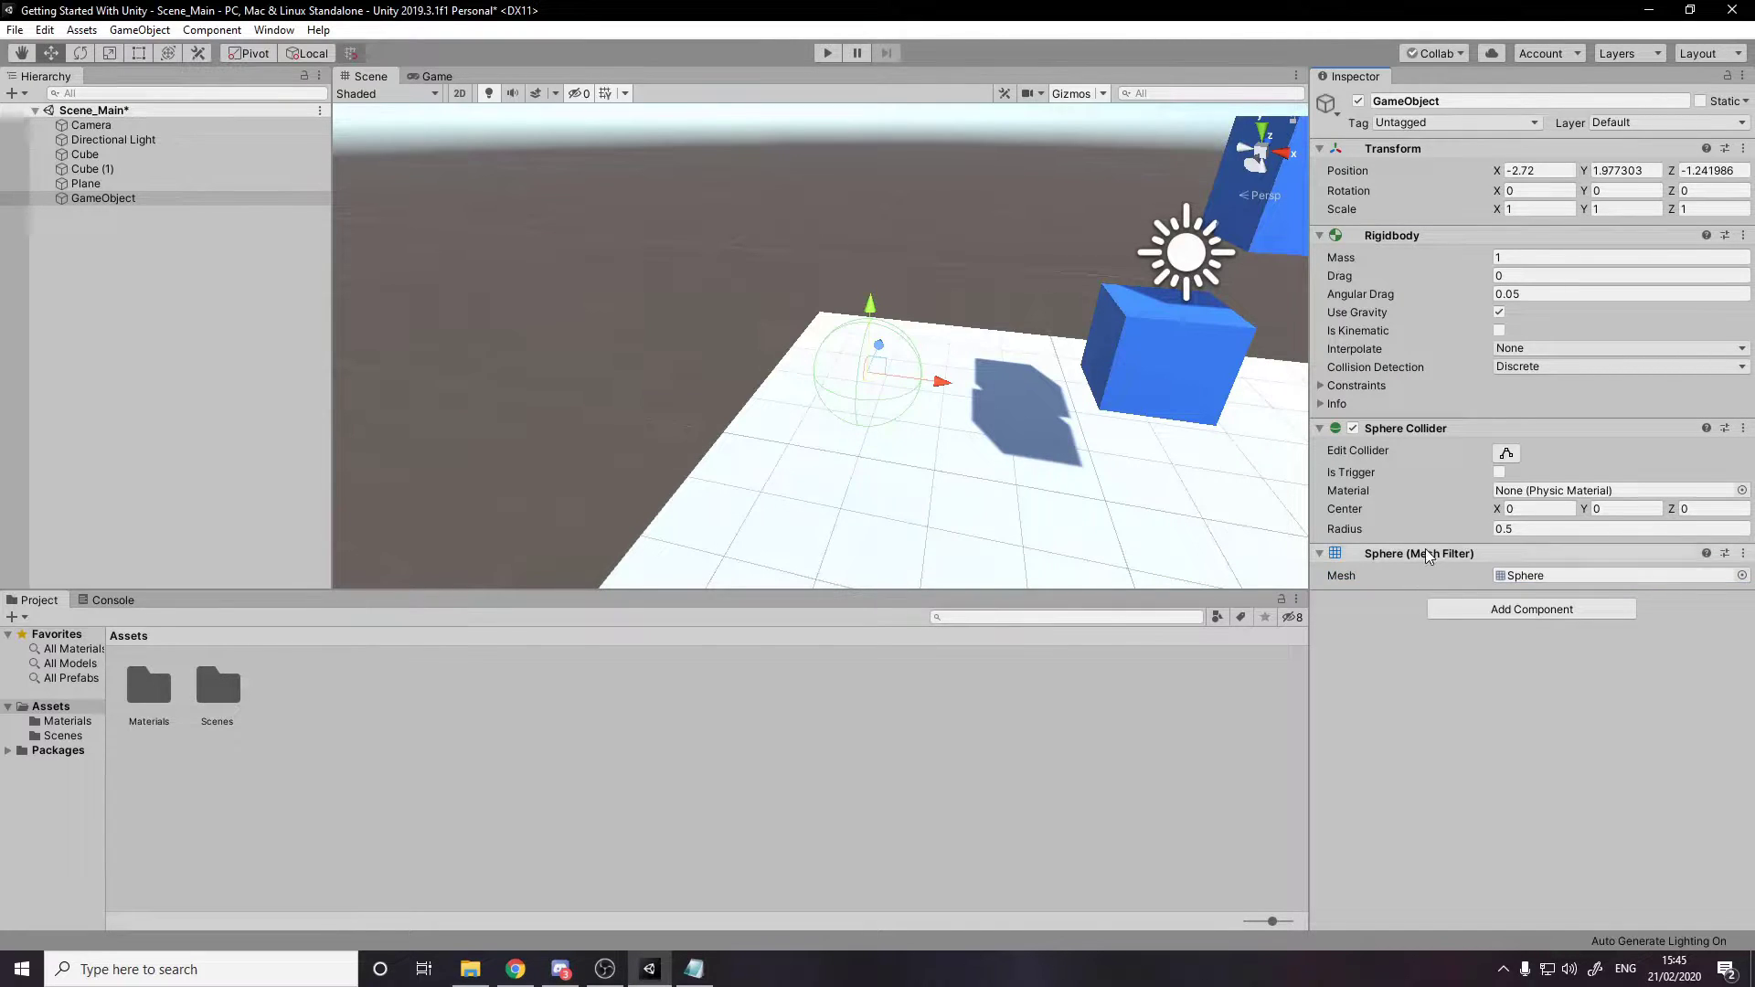
# Add a Mesh Renderer so the sphere renders in magenta.
pyautogui.click(1469, 609)
pyautogui.write('mesh r')
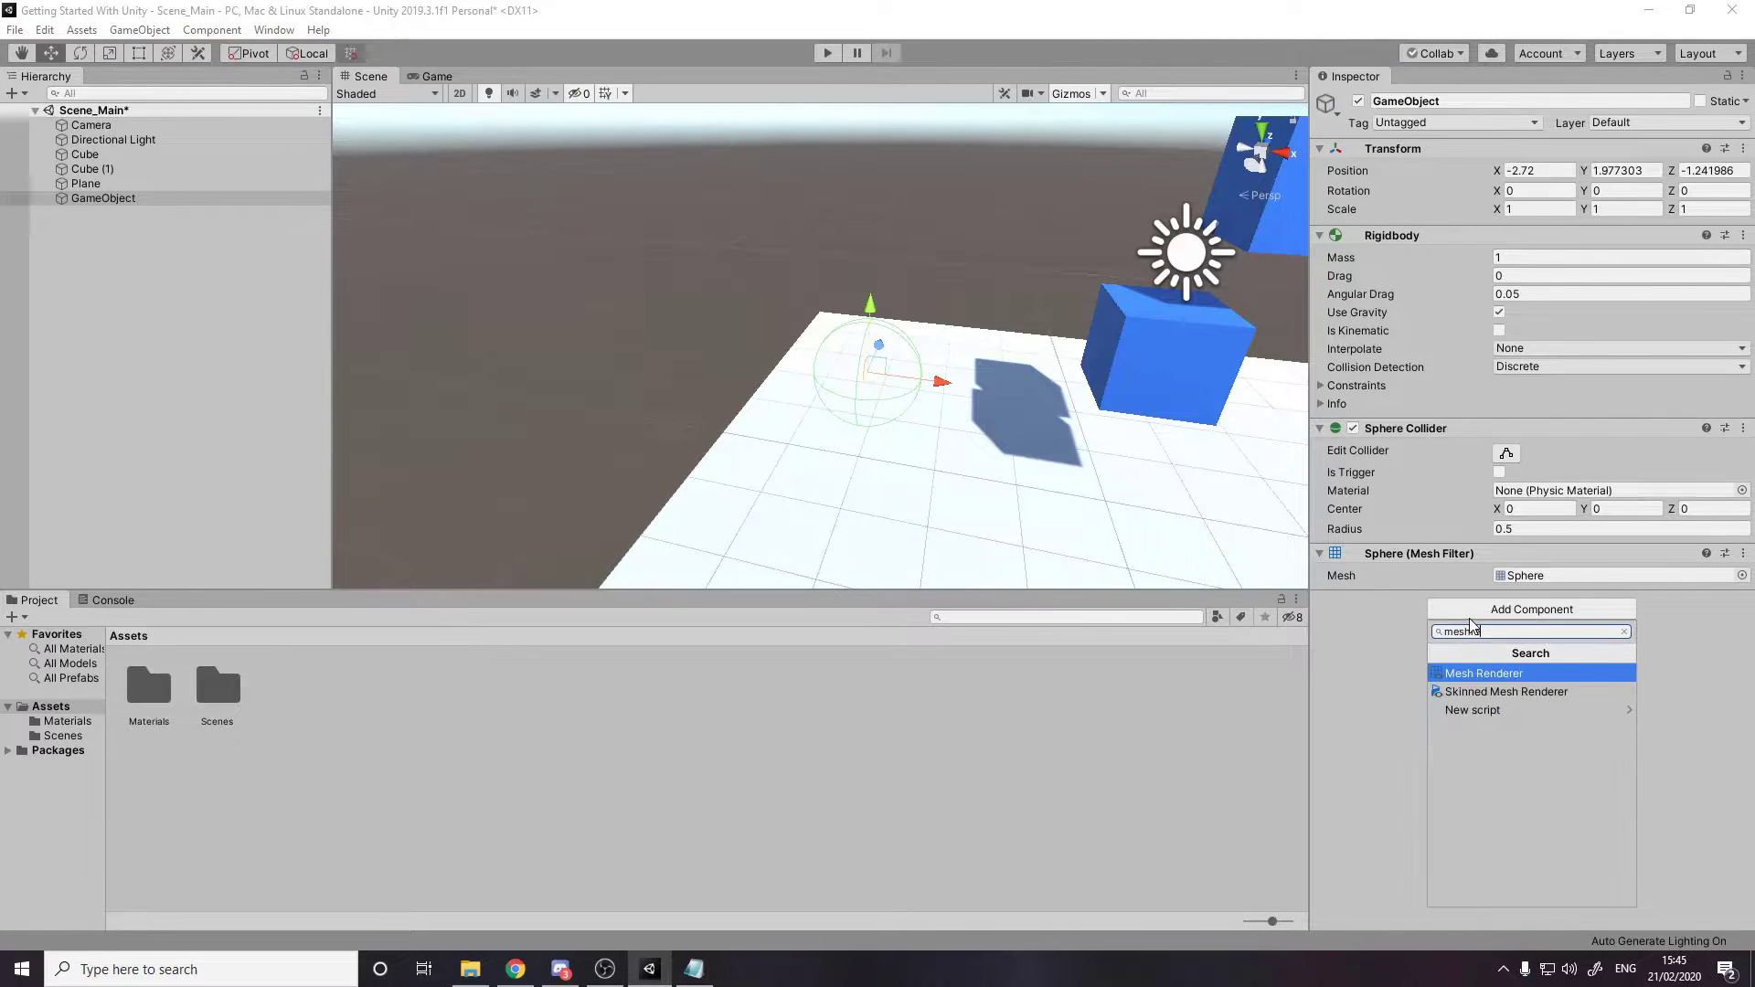
pyautogui.press('Return')
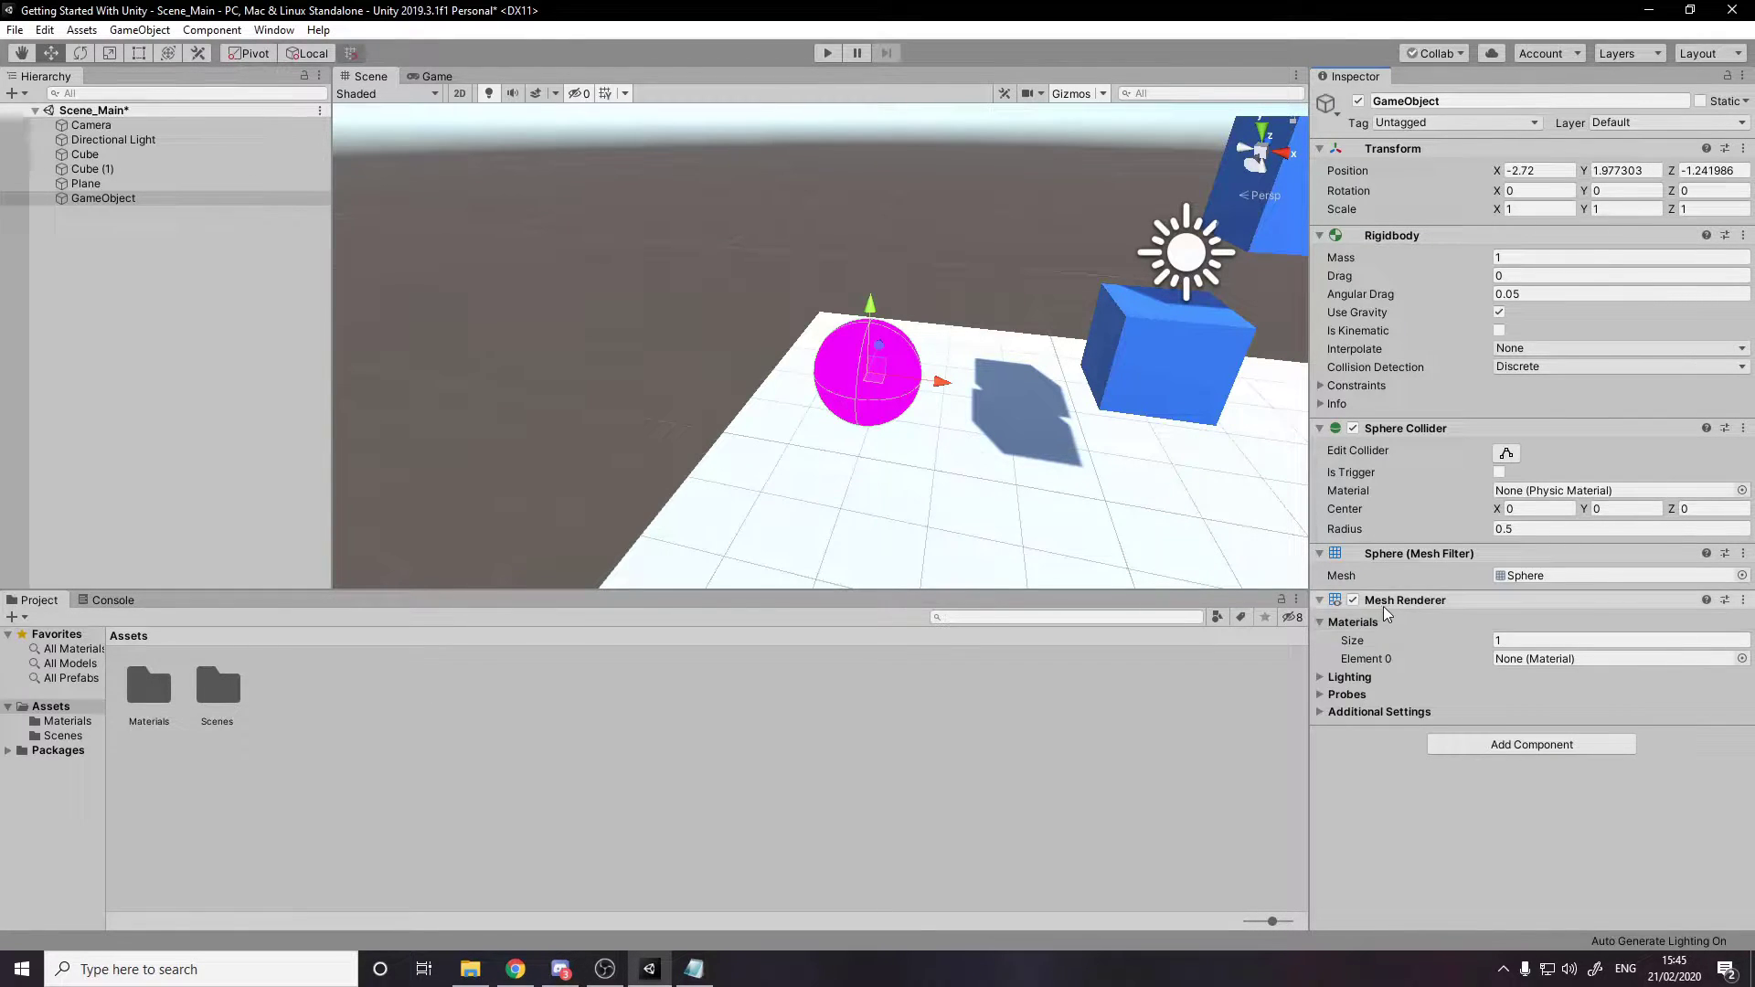
# Assign Mat_Player as the Mesh Renderer's Element 0 material.
pyautogui.keyDown('alt'); pyautogui.moveTo(914, 366); pyautogui.dragTo(854, 295); pyautogui.keyUp('alt')
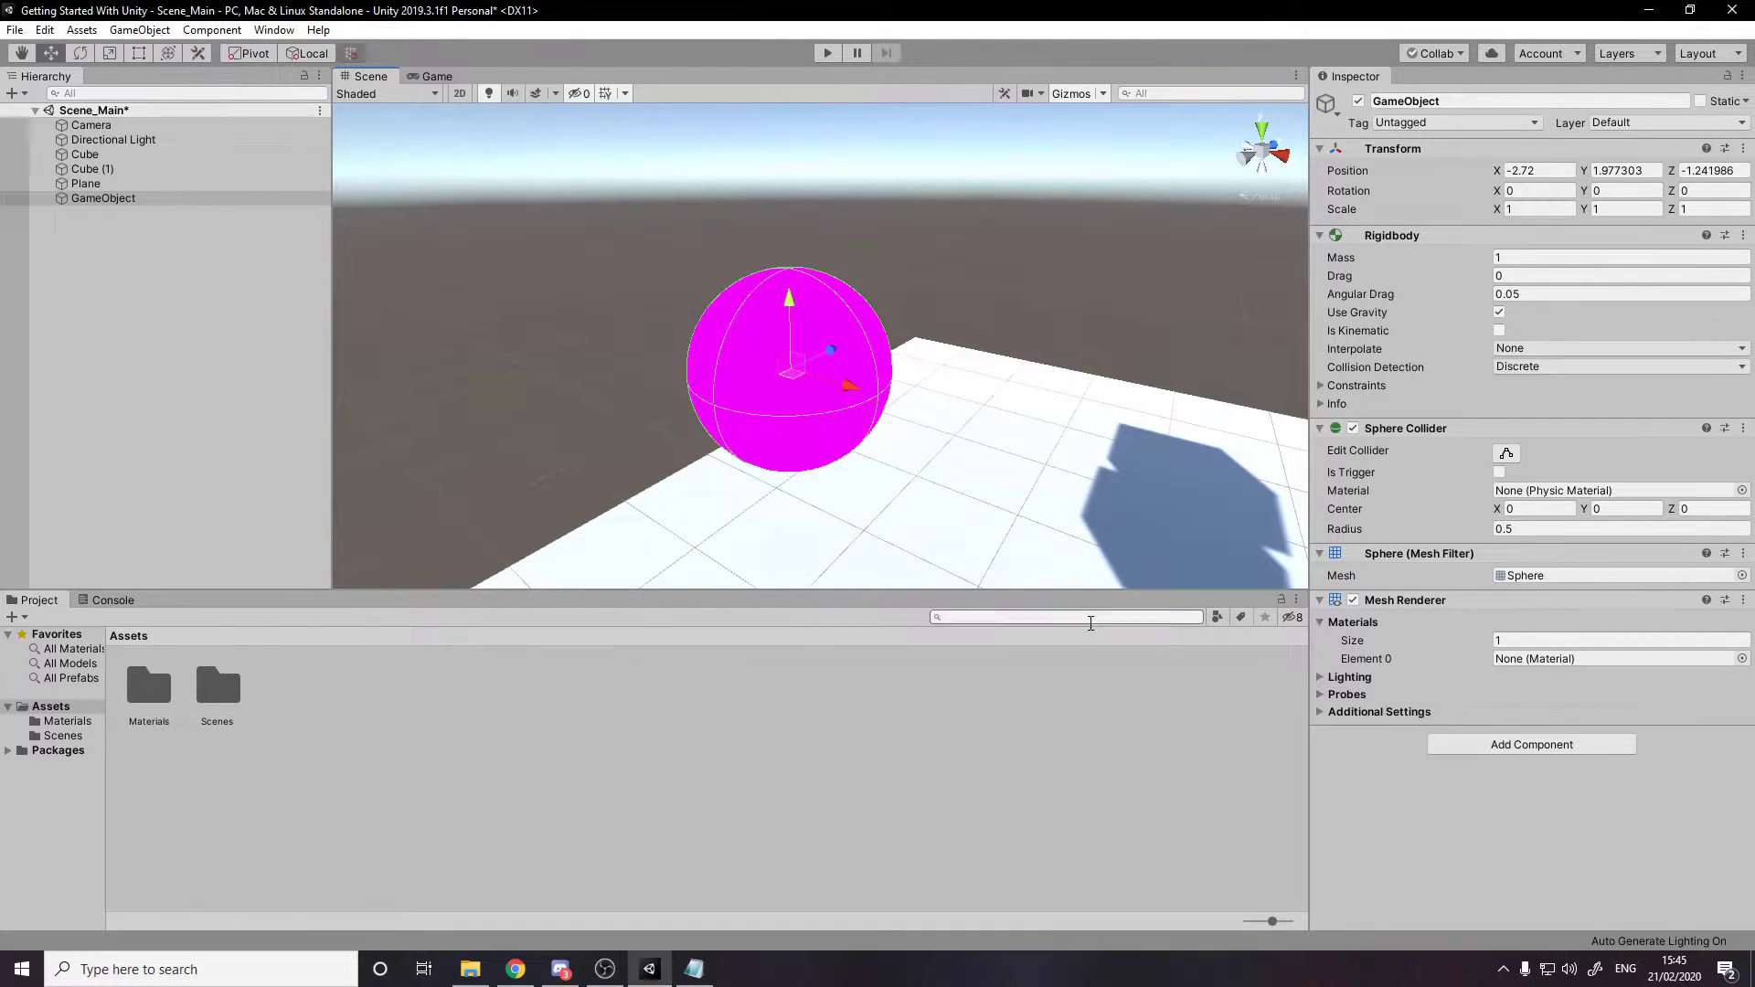
pyautogui.click(1742, 658)
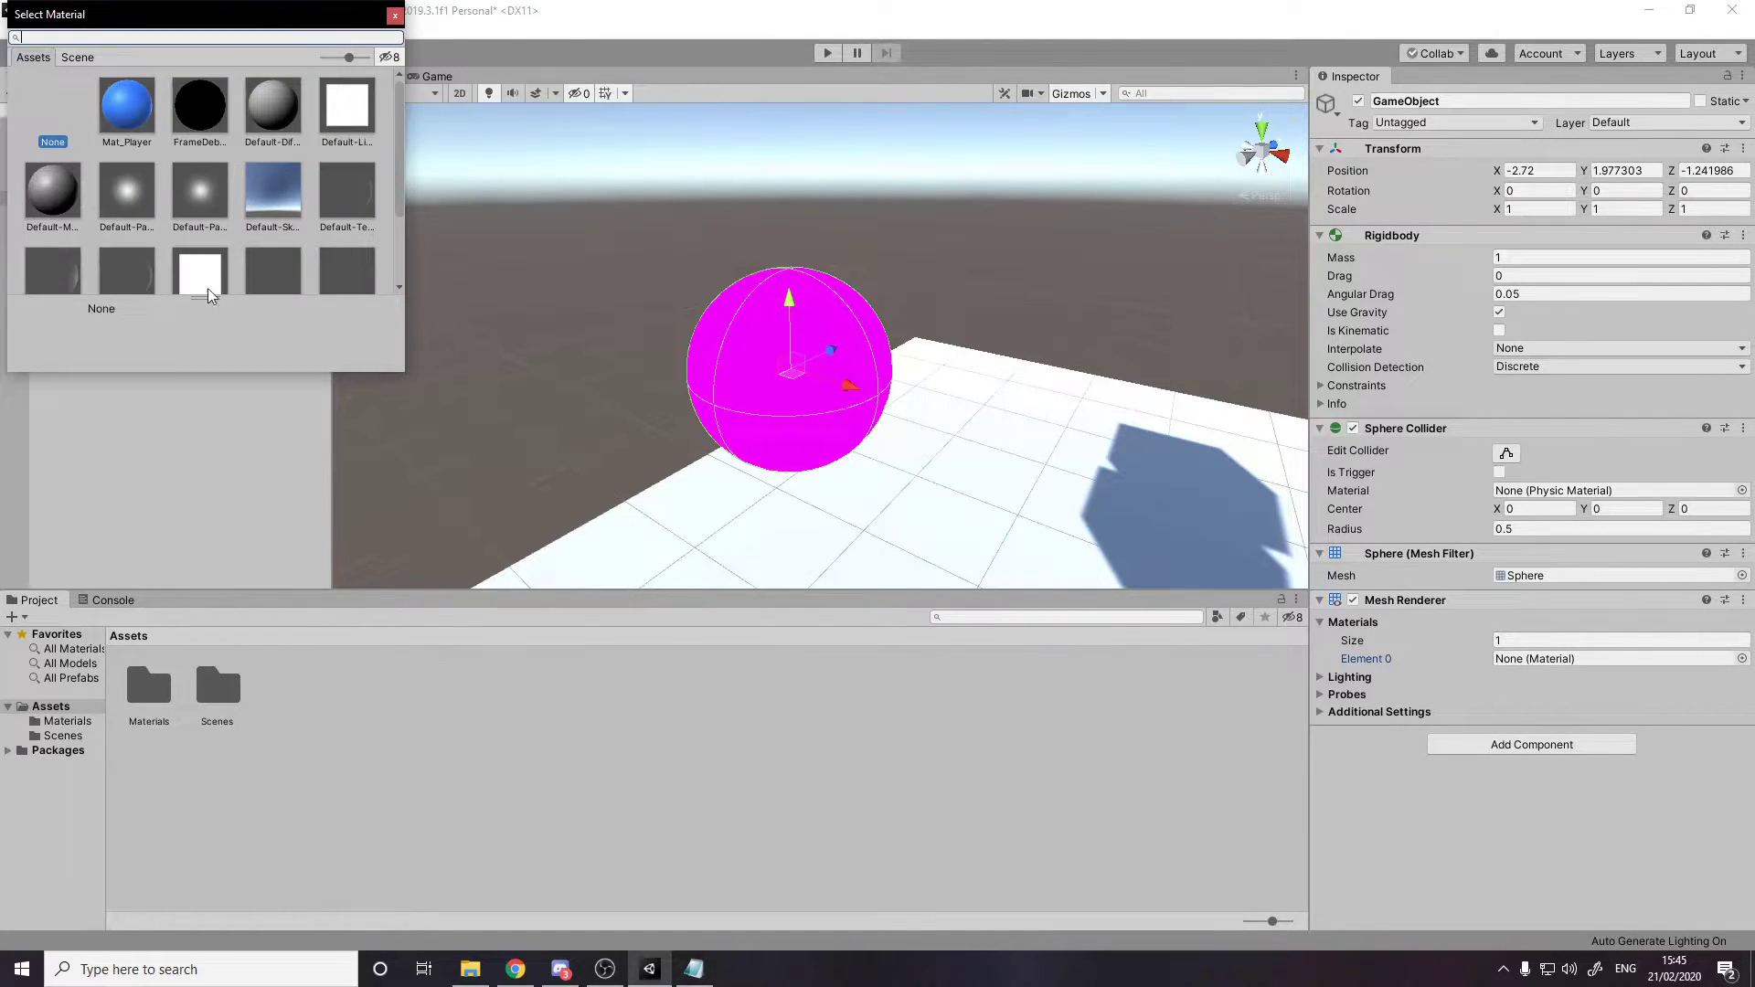
pyautogui.scroll(-2, 200, 229)
pyautogui.scroll(2, 213, 178)
pyautogui.click(126, 111)
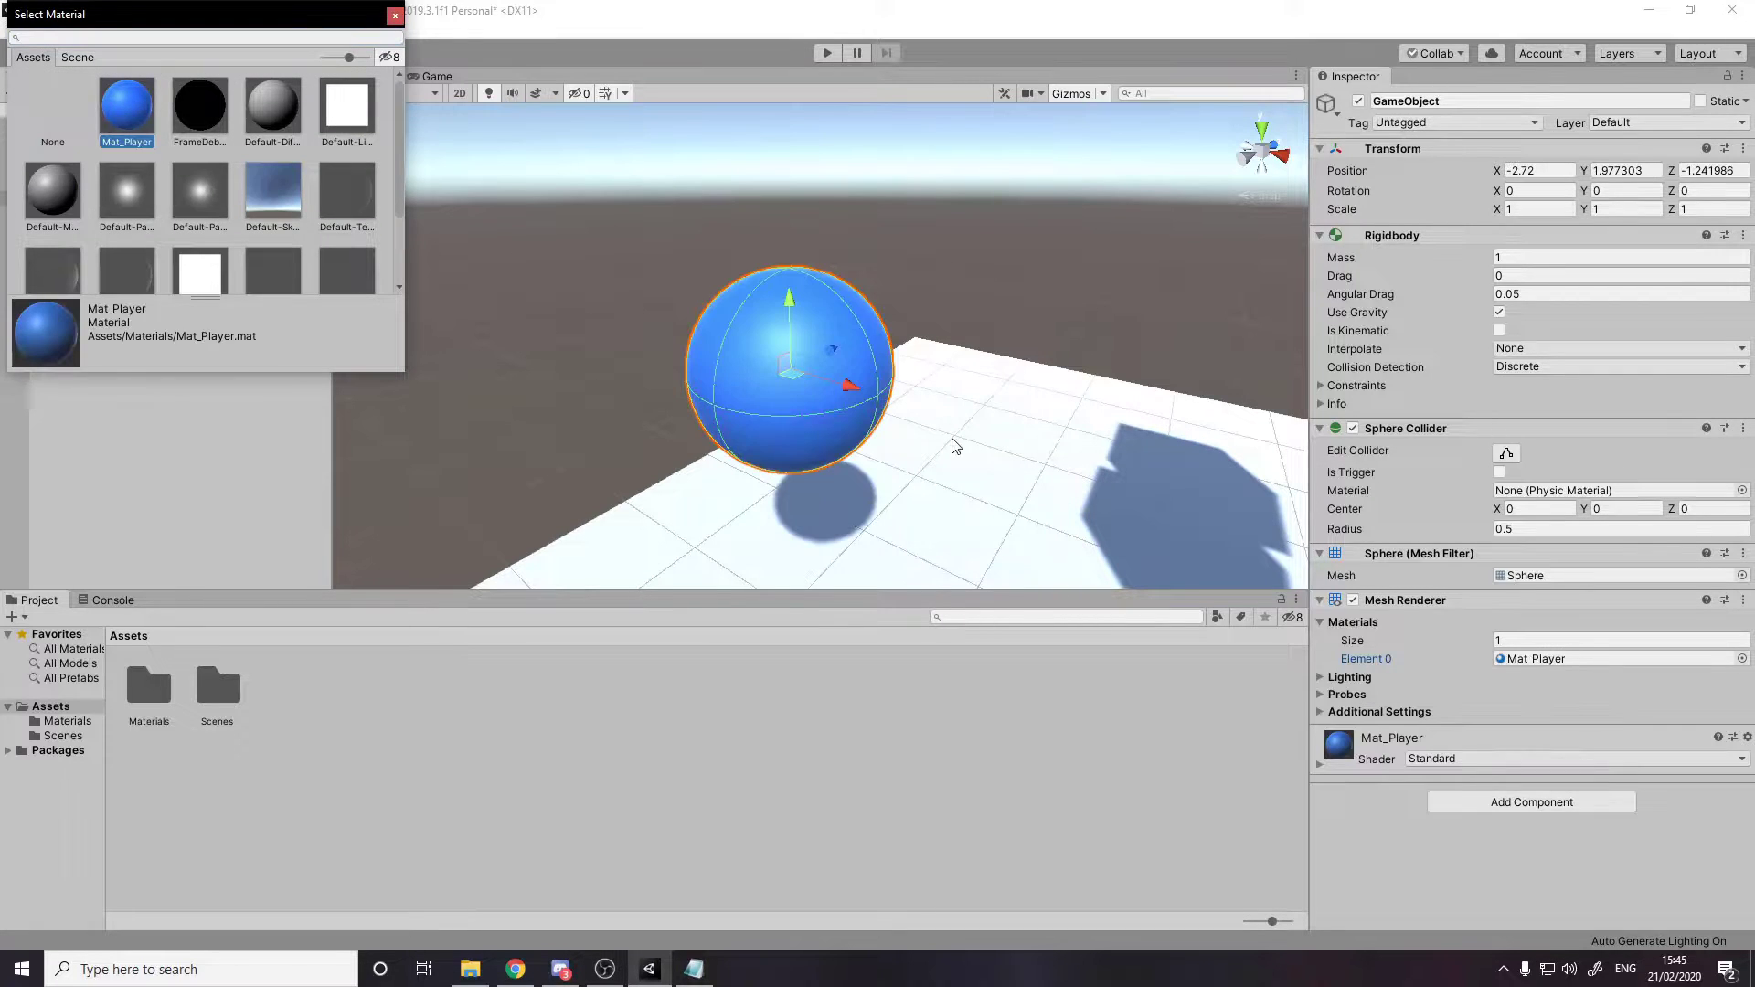
pyautogui.click(954, 438)
# Frame the now-blue sphere and orbit around it to inspect it.
pyautogui.moveTo(1053, 343); pyautogui.dragTo(971, 329, button='middle')
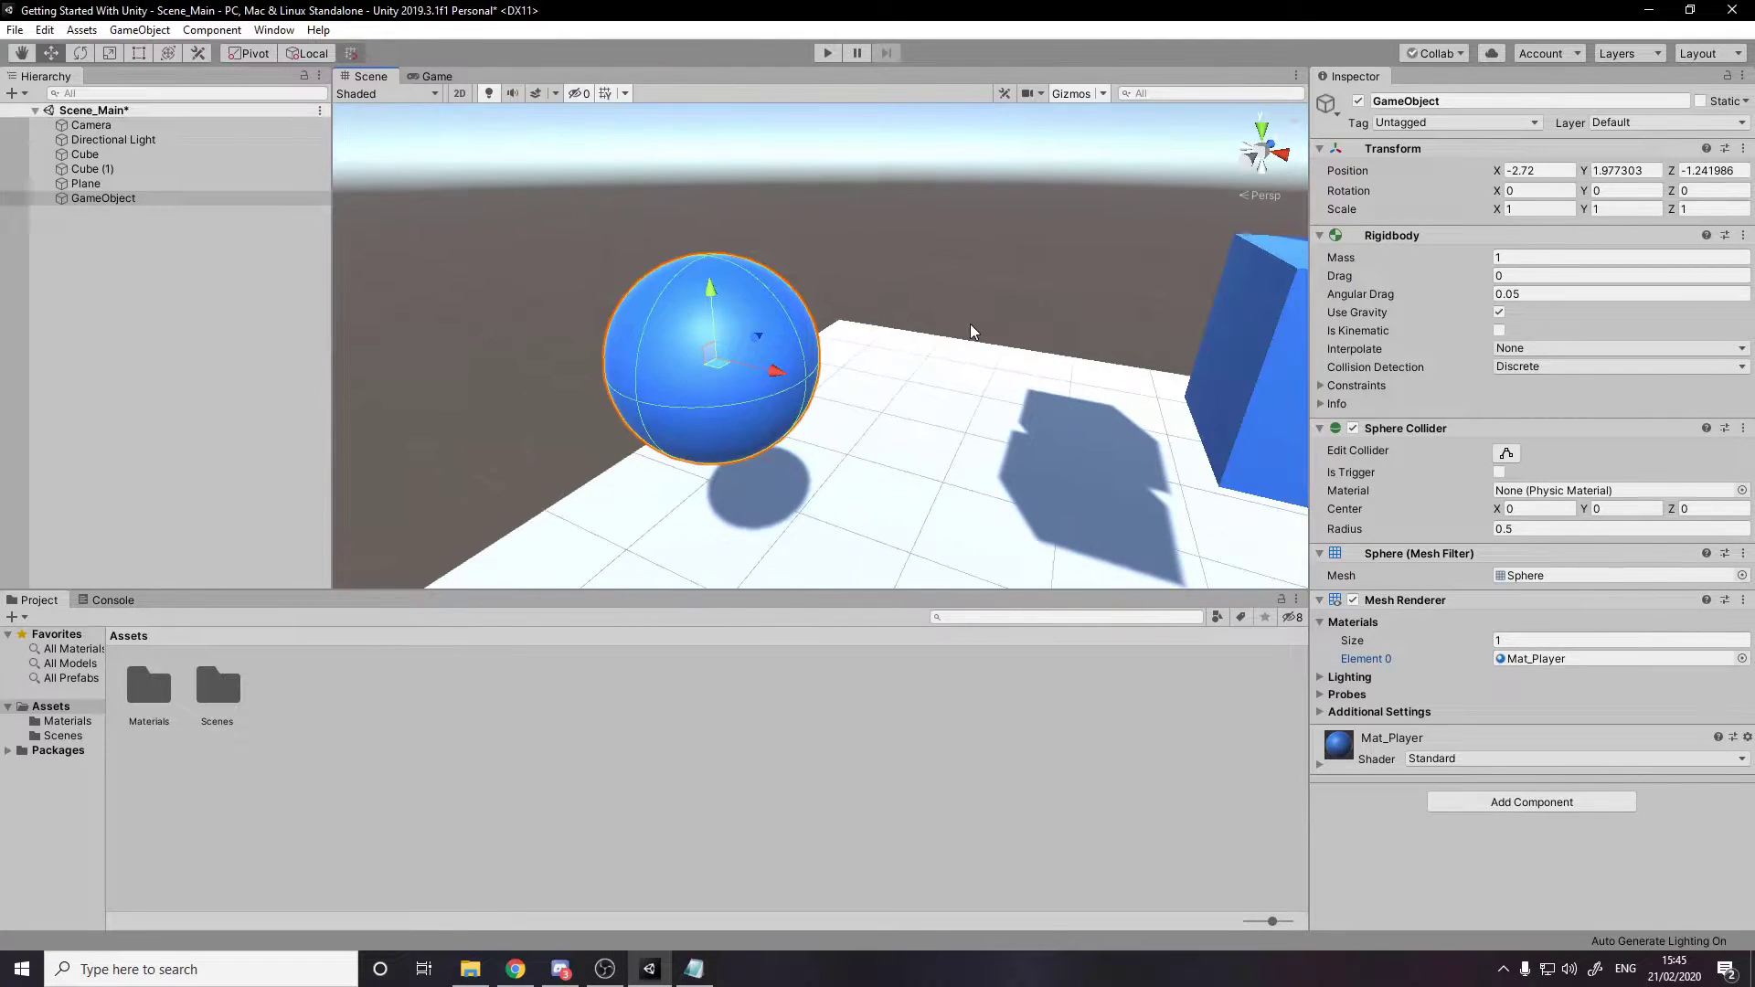
pyautogui.press('f')
pyautogui.keyDown('alt'); pyautogui.moveTo(969, 324); pyautogui.dragTo(860, 343); pyautogui.keyUp('alt')
pyautogui.scroll(1, 688, 338)
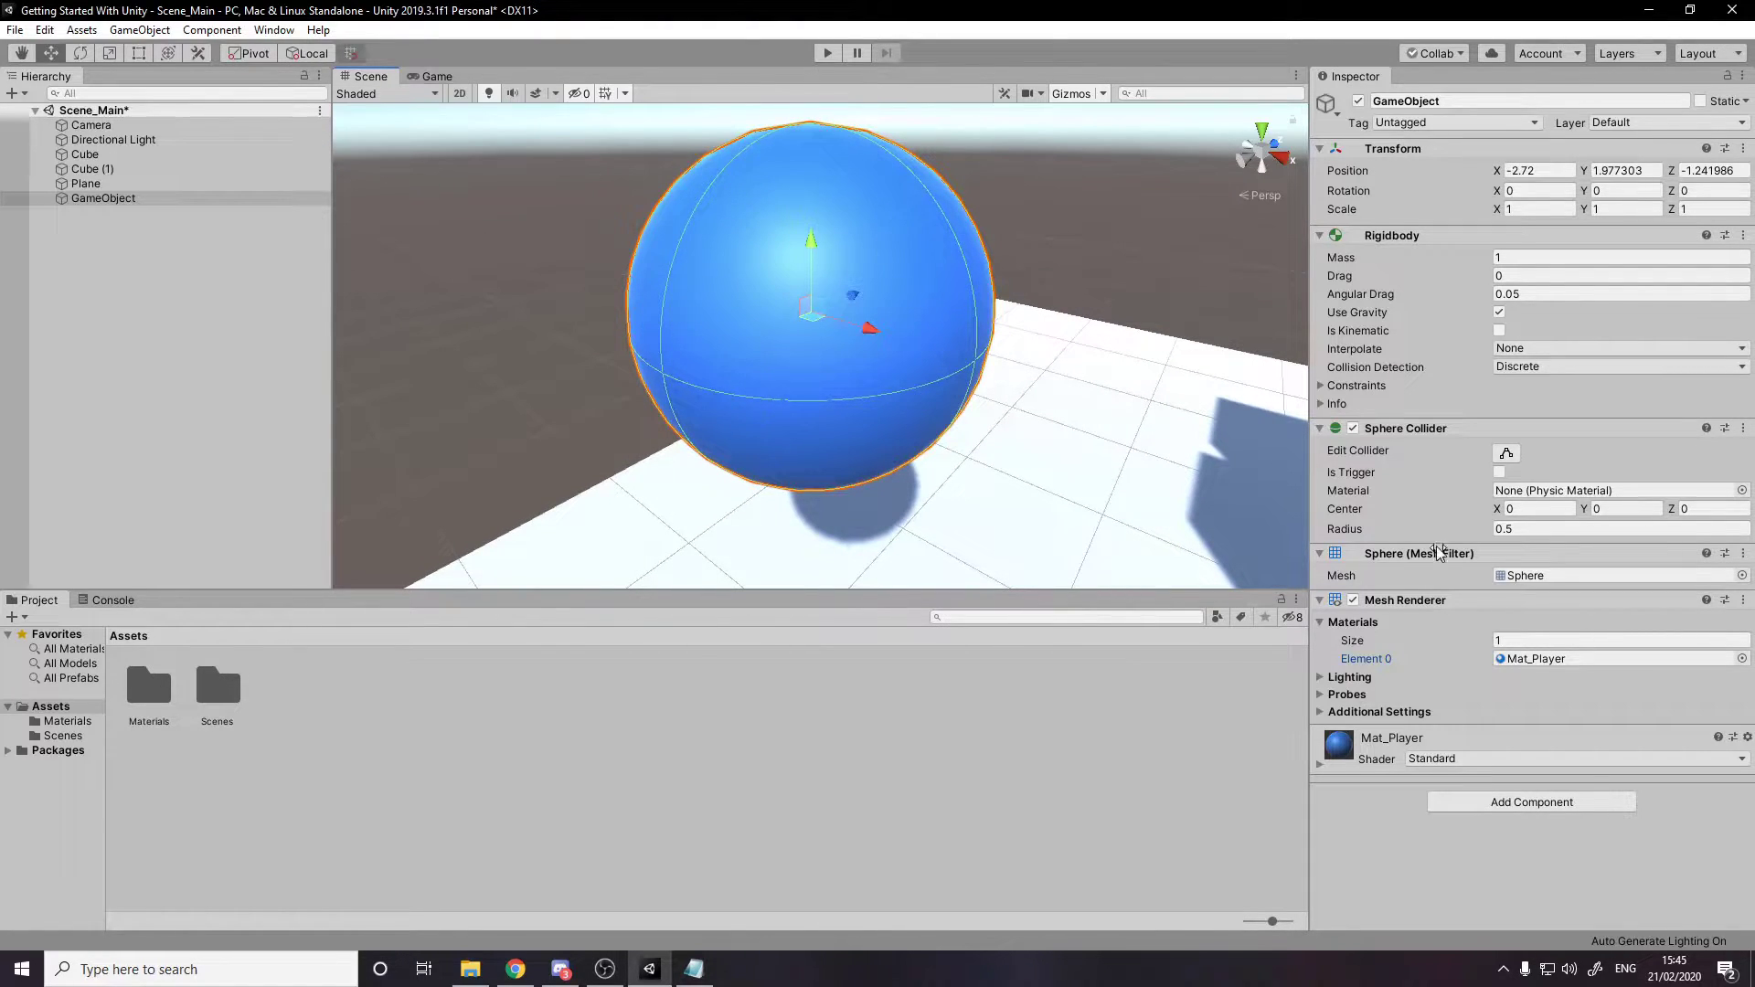
pyautogui.keyDown('alt'); pyautogui.moveTo(919, 216); pyautogui.dragTo(1155, 365); pyautogui.keyUp('alt')
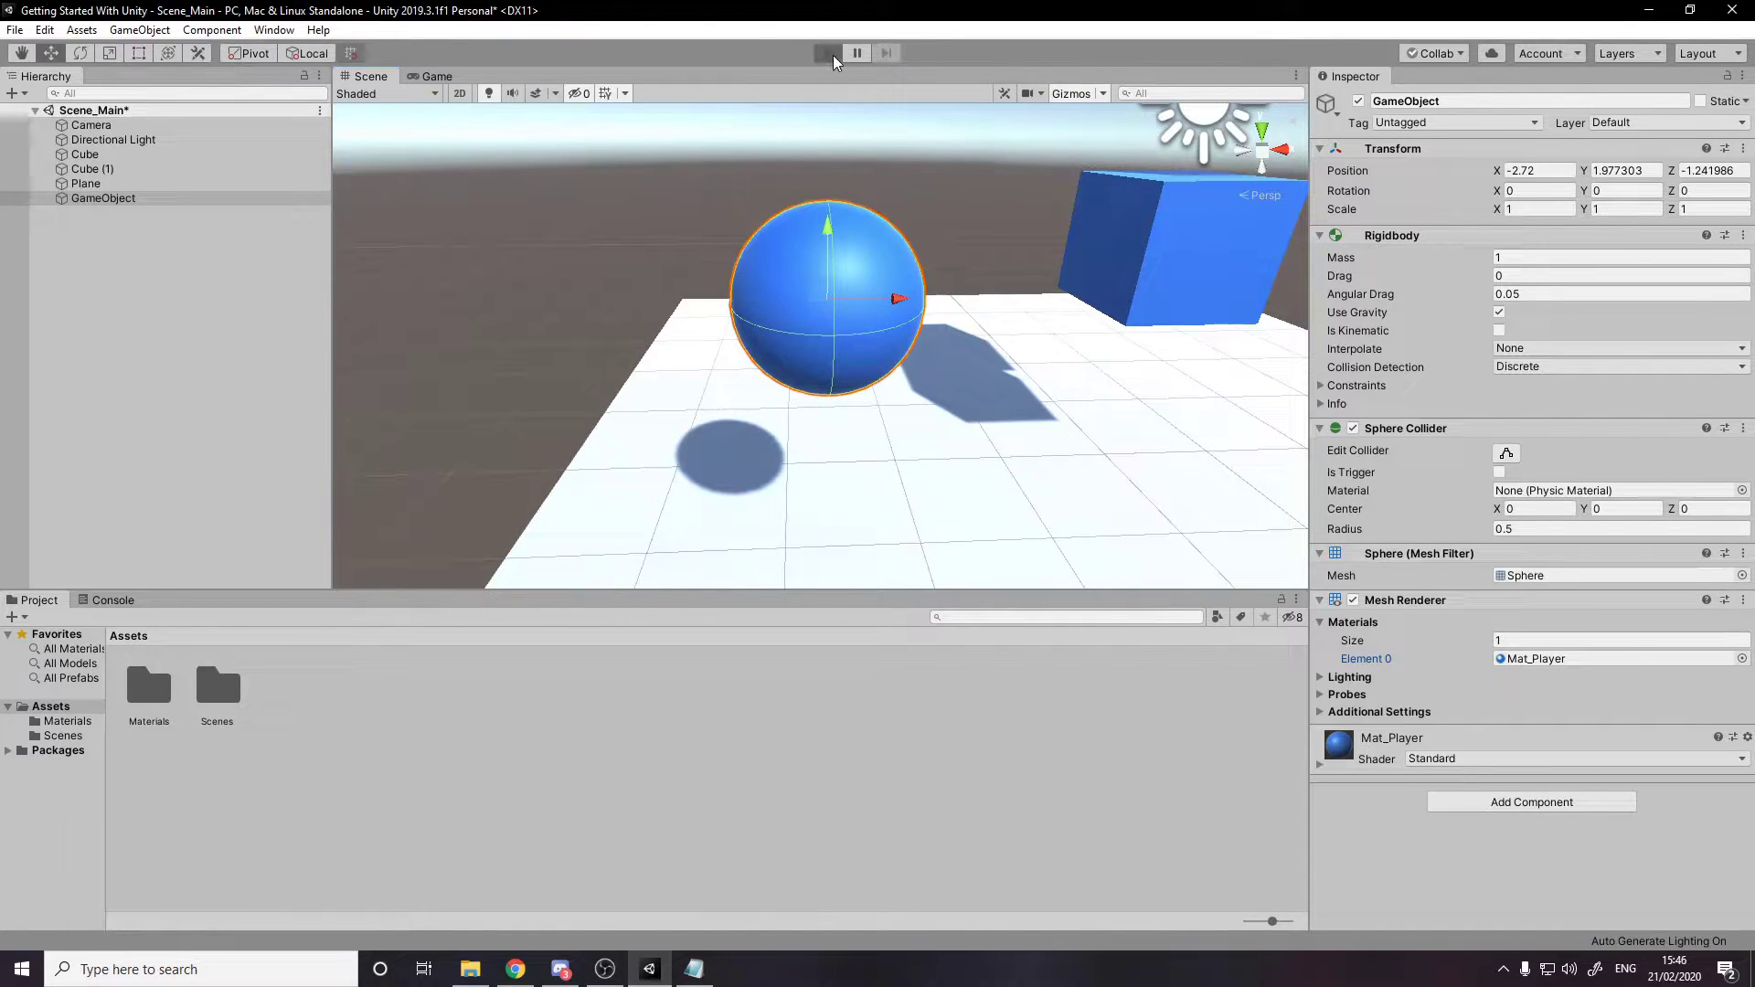
# Lift the sphere to Z 0.03 above the cubes and rerun Play mode to watch it fall.
pyautogui.click(828, 52)
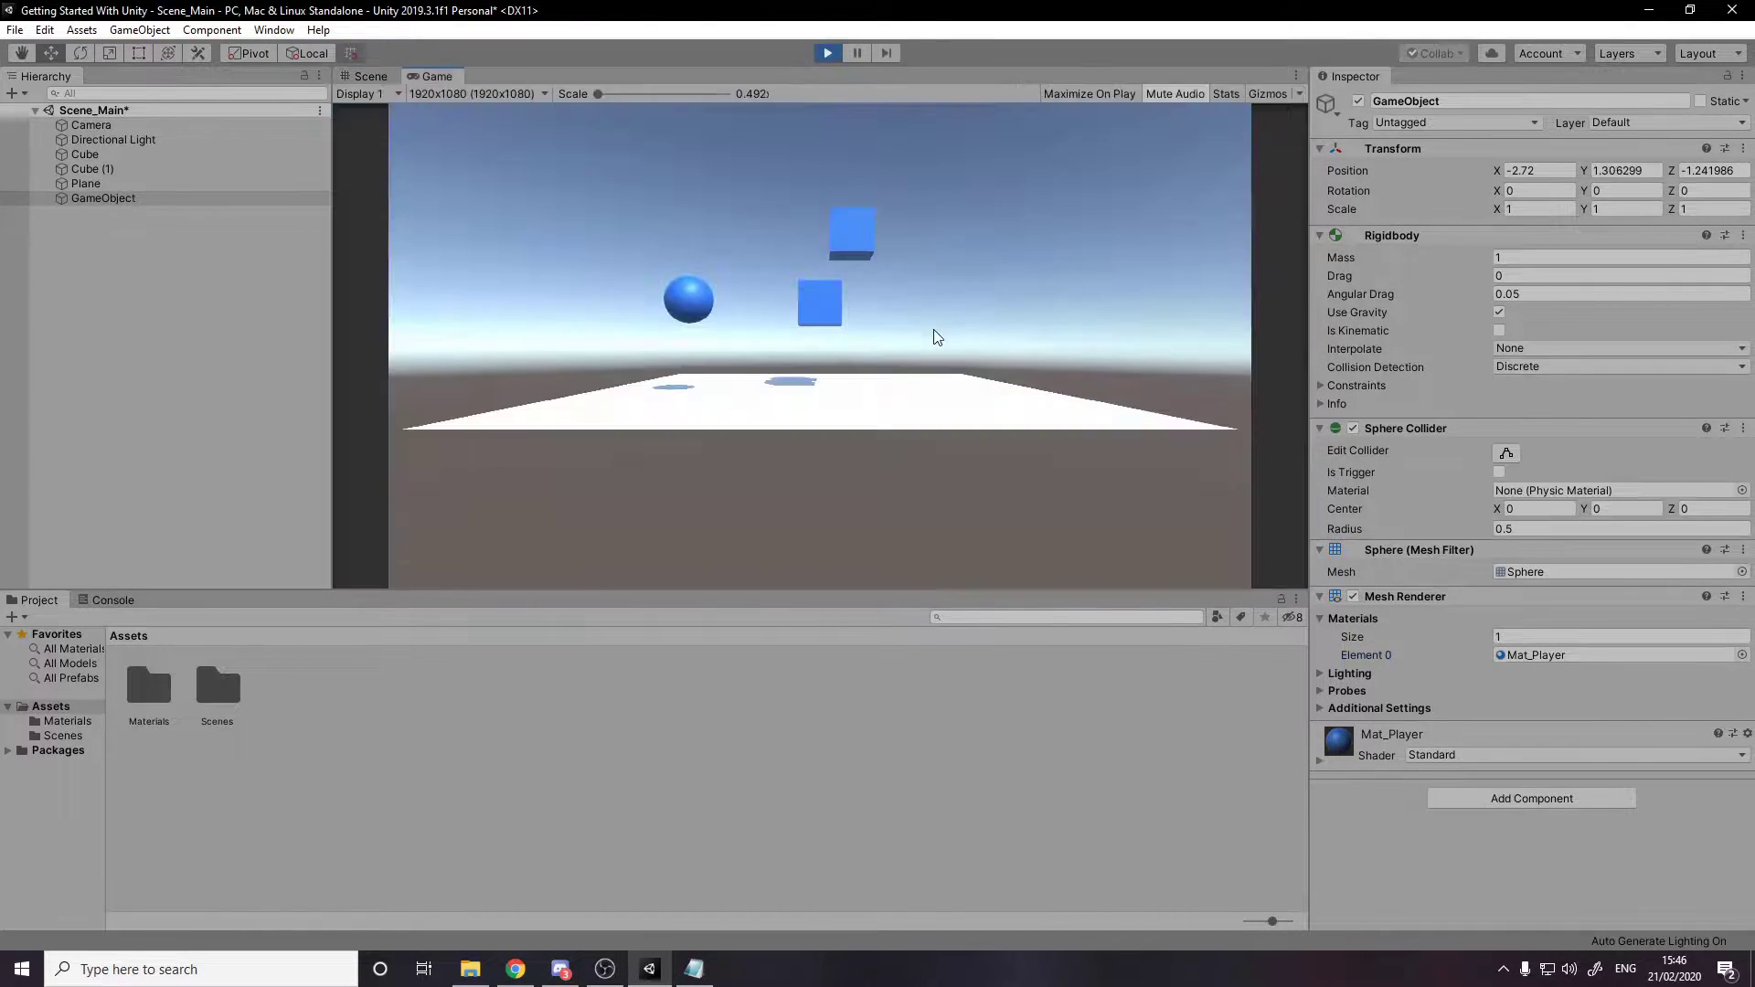
pyautogui.click(828, 52)
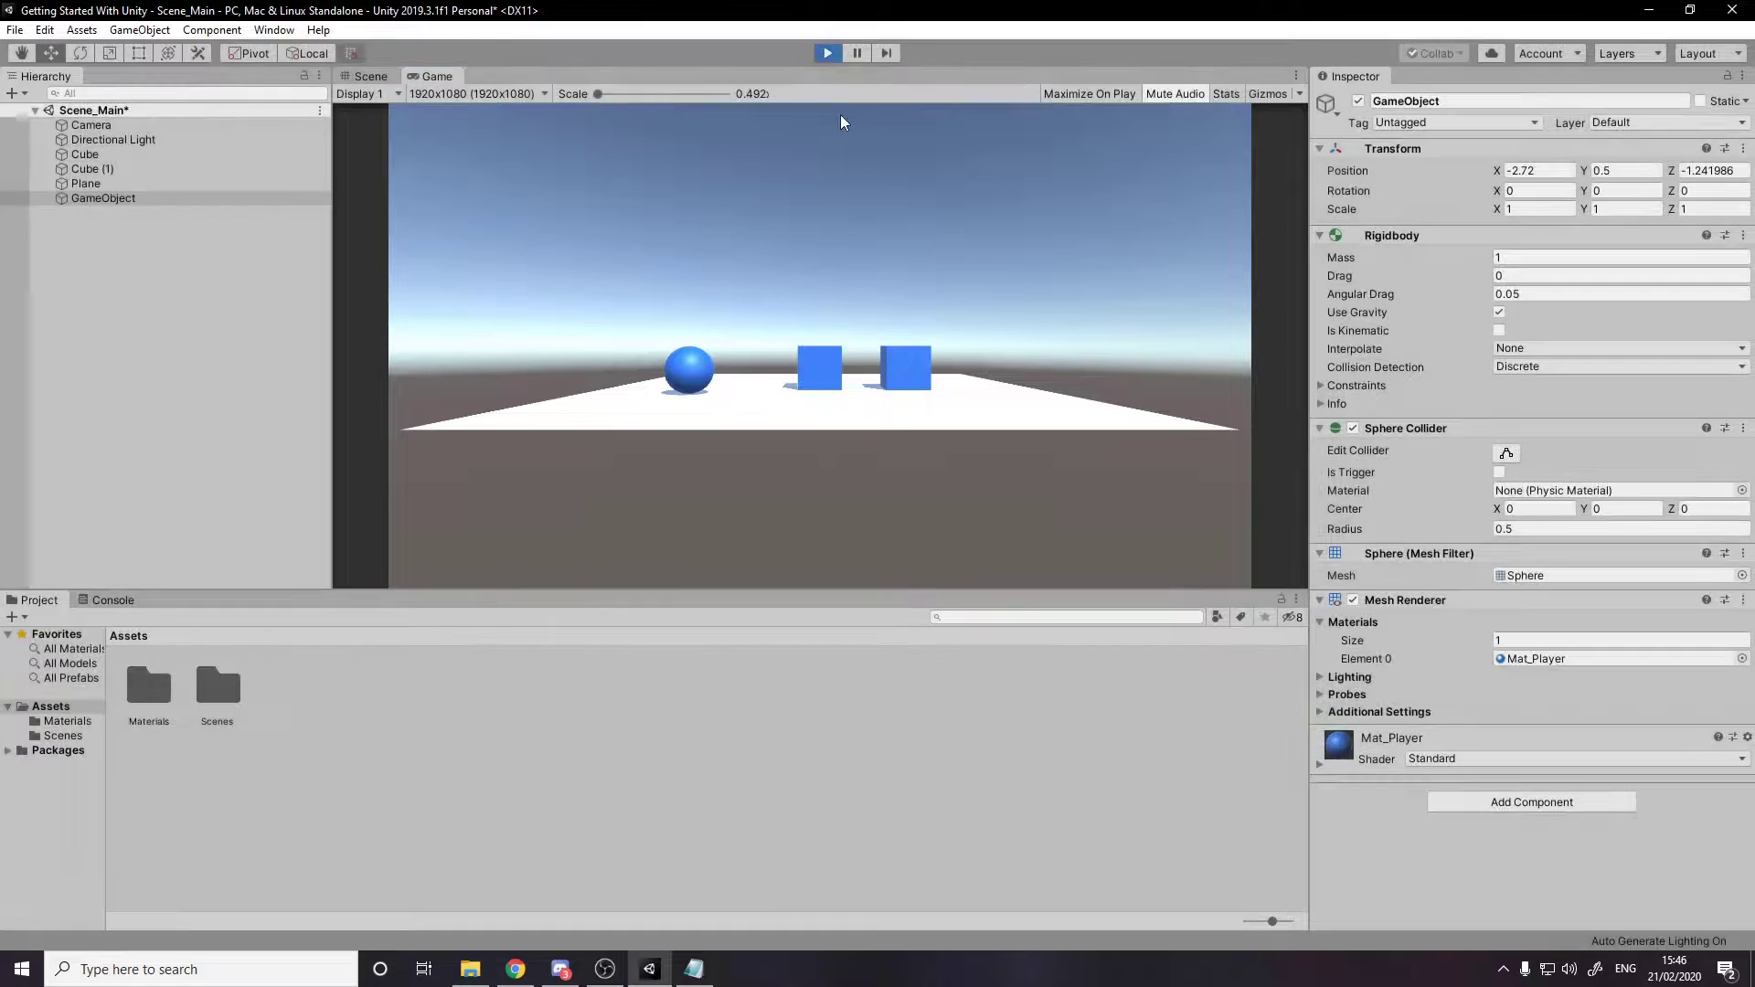
pyautogui.keyDown('alt'); pyautogui.moveTo(945, 320); pyautogui.dragTo(1411, 434); pyautogui.keyUp('alt')
pyautogui.moveTo(1042, 426); pyautogui.dragTo(854, 475)
pyautogui.keyDown('alt'); pyautogui.moveTo(1124, 403); pyautogui.dragTo(869, 228); pyautogui.keyUp('alt')
pyautogui.click(826, 54)
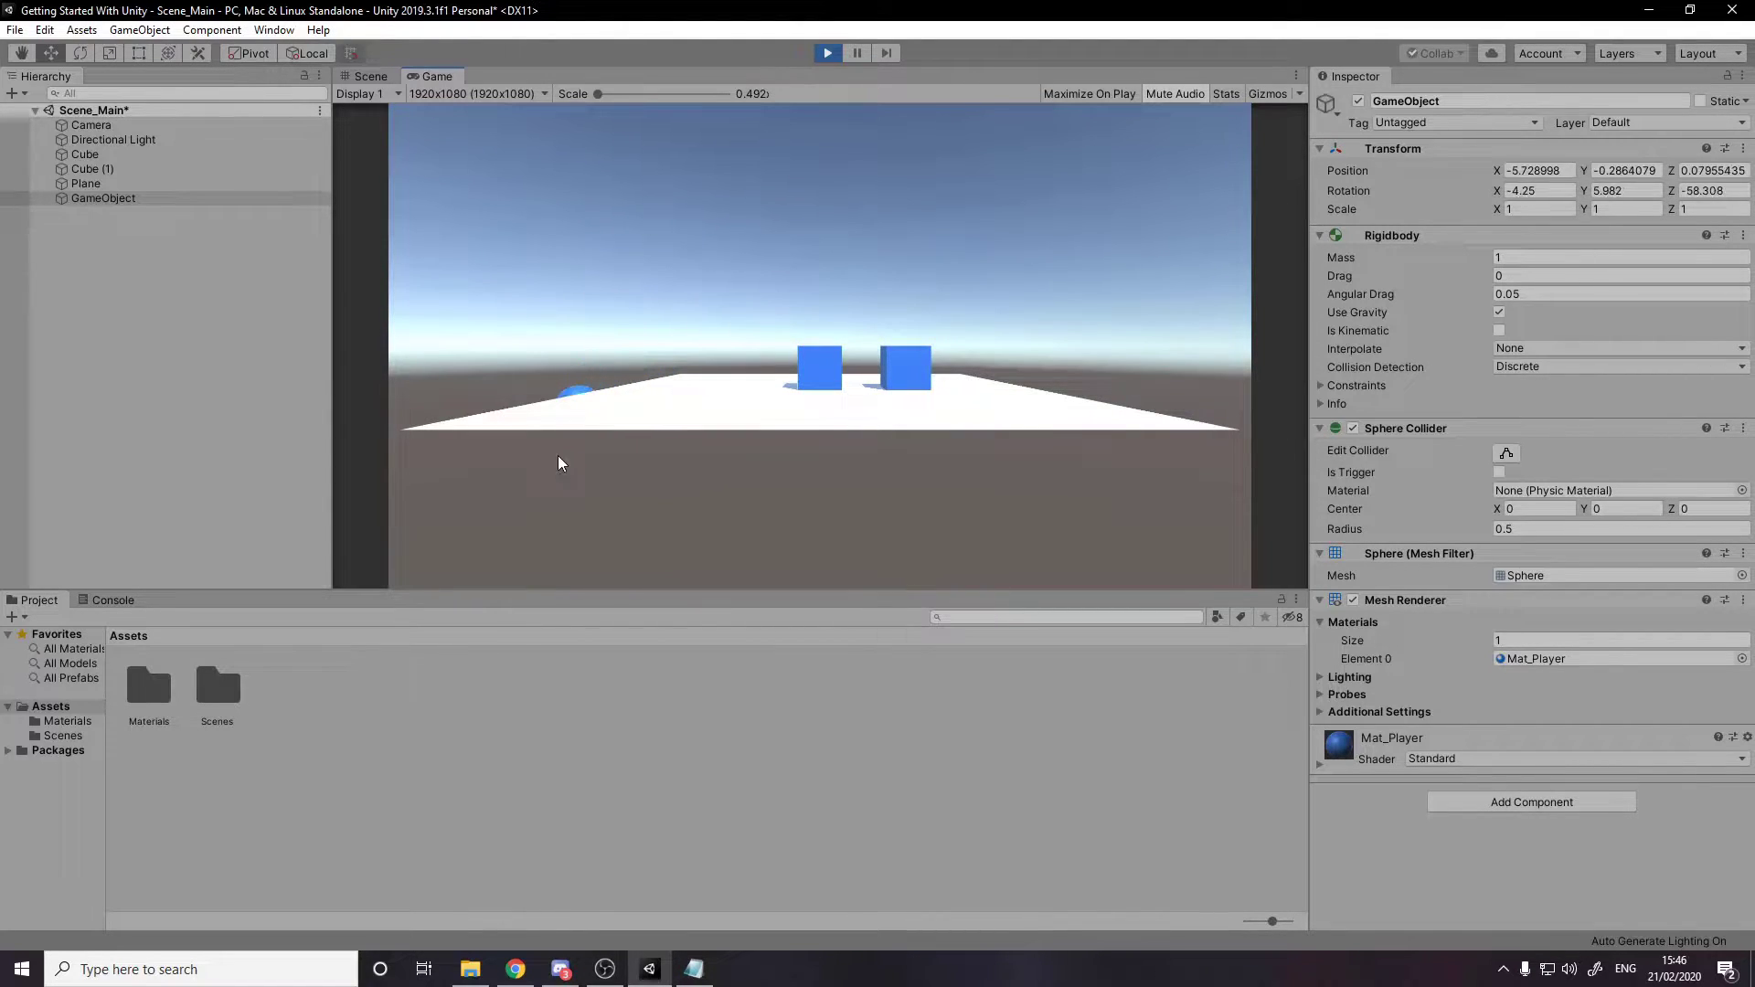
pyautogui.click(828, 53)
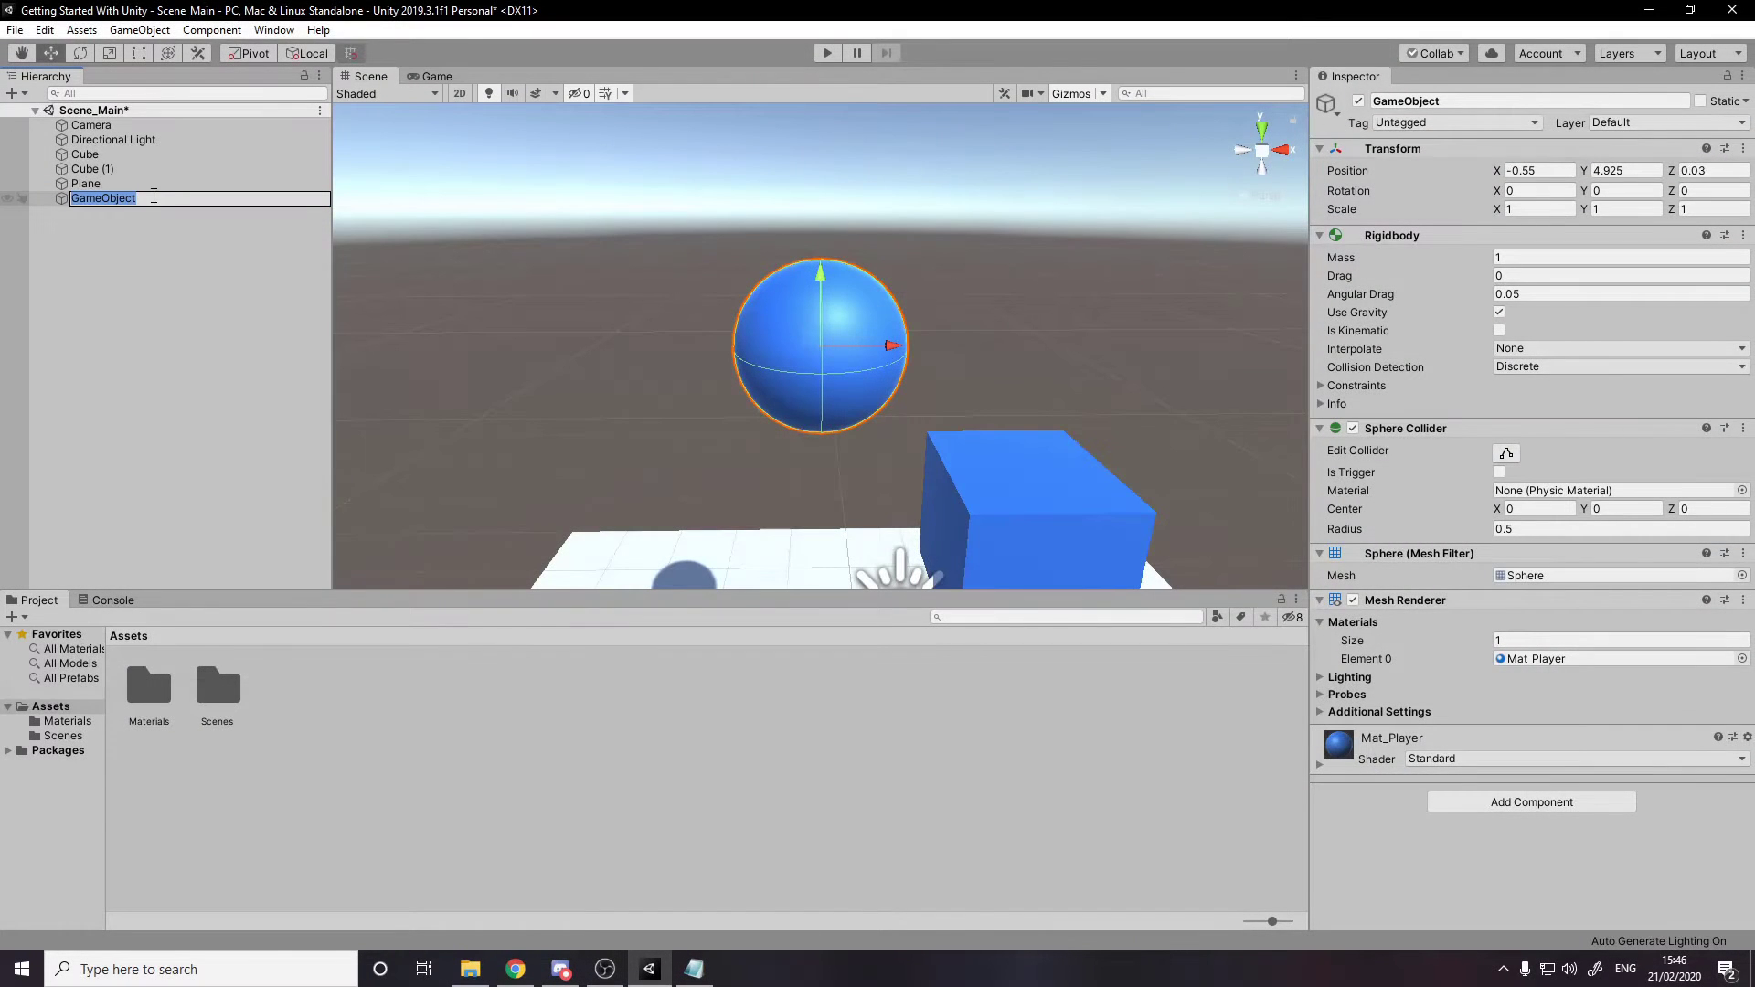
# Rename the sphere GameObject to 'Player'.
pyautogui.write('Playt')
pyautogui.press('BackSpace')
pyautogui.write('er')
pyautogui.press('Return')
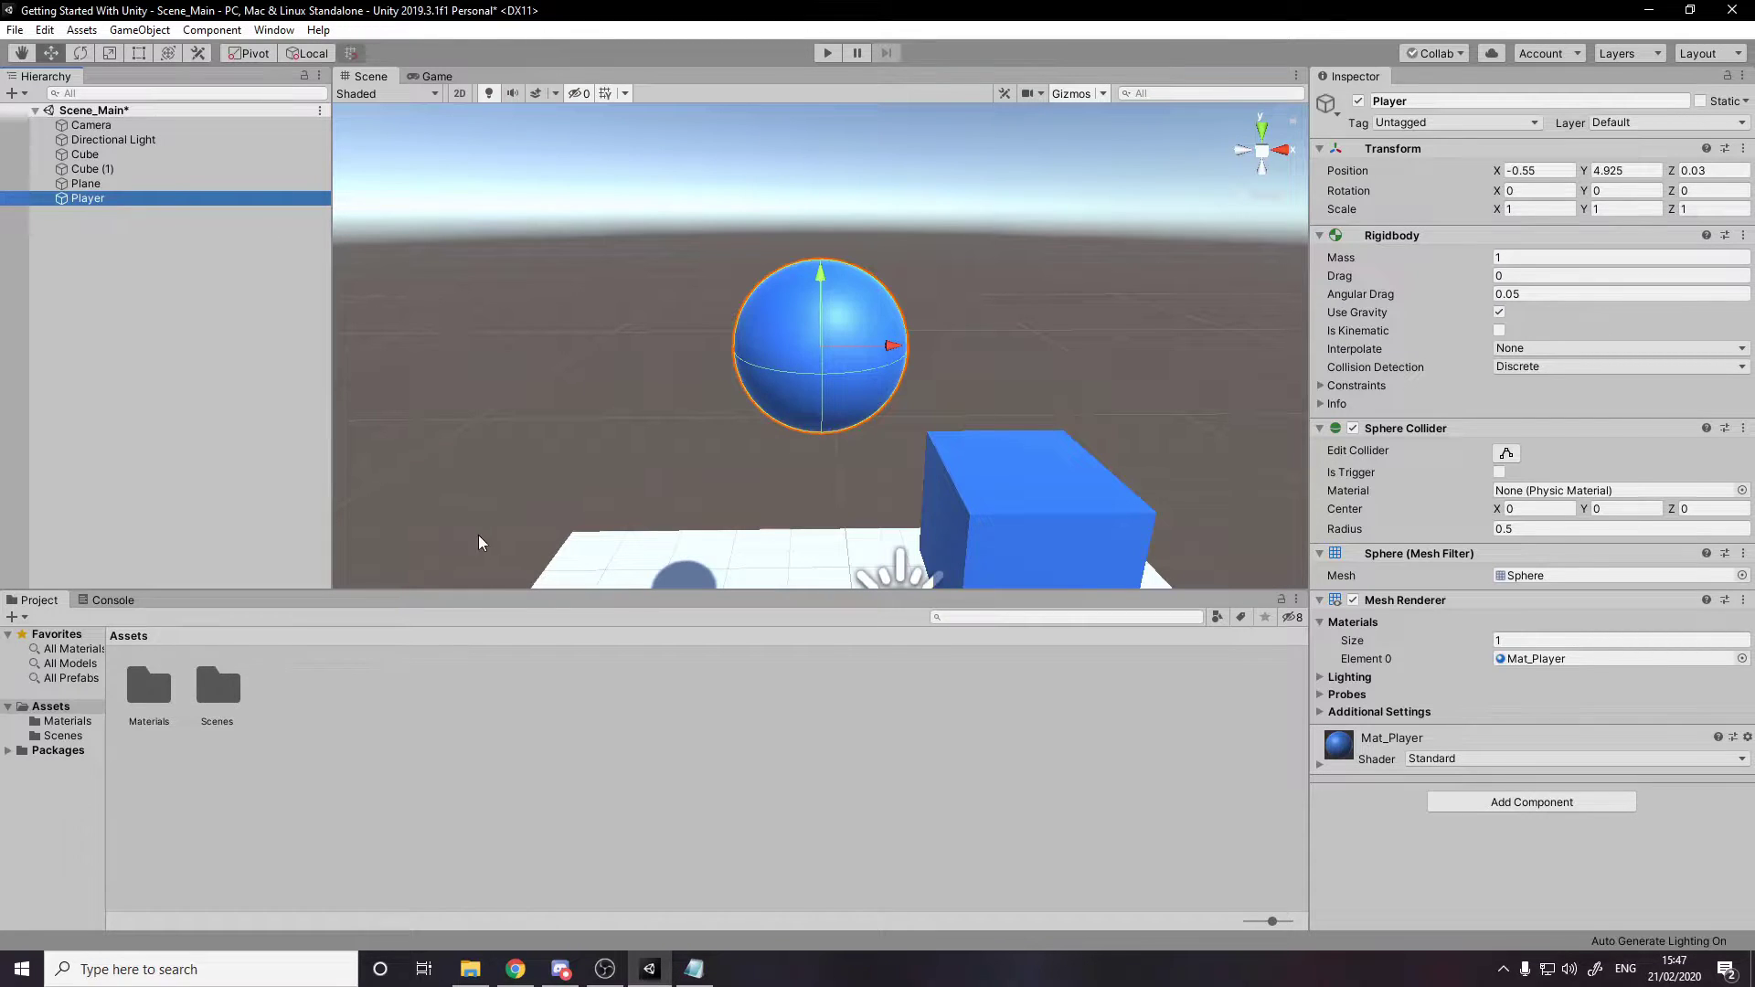
# Create a new folder named 'Scripts' in Assets.
pyautogui.rightClick(309, 693)
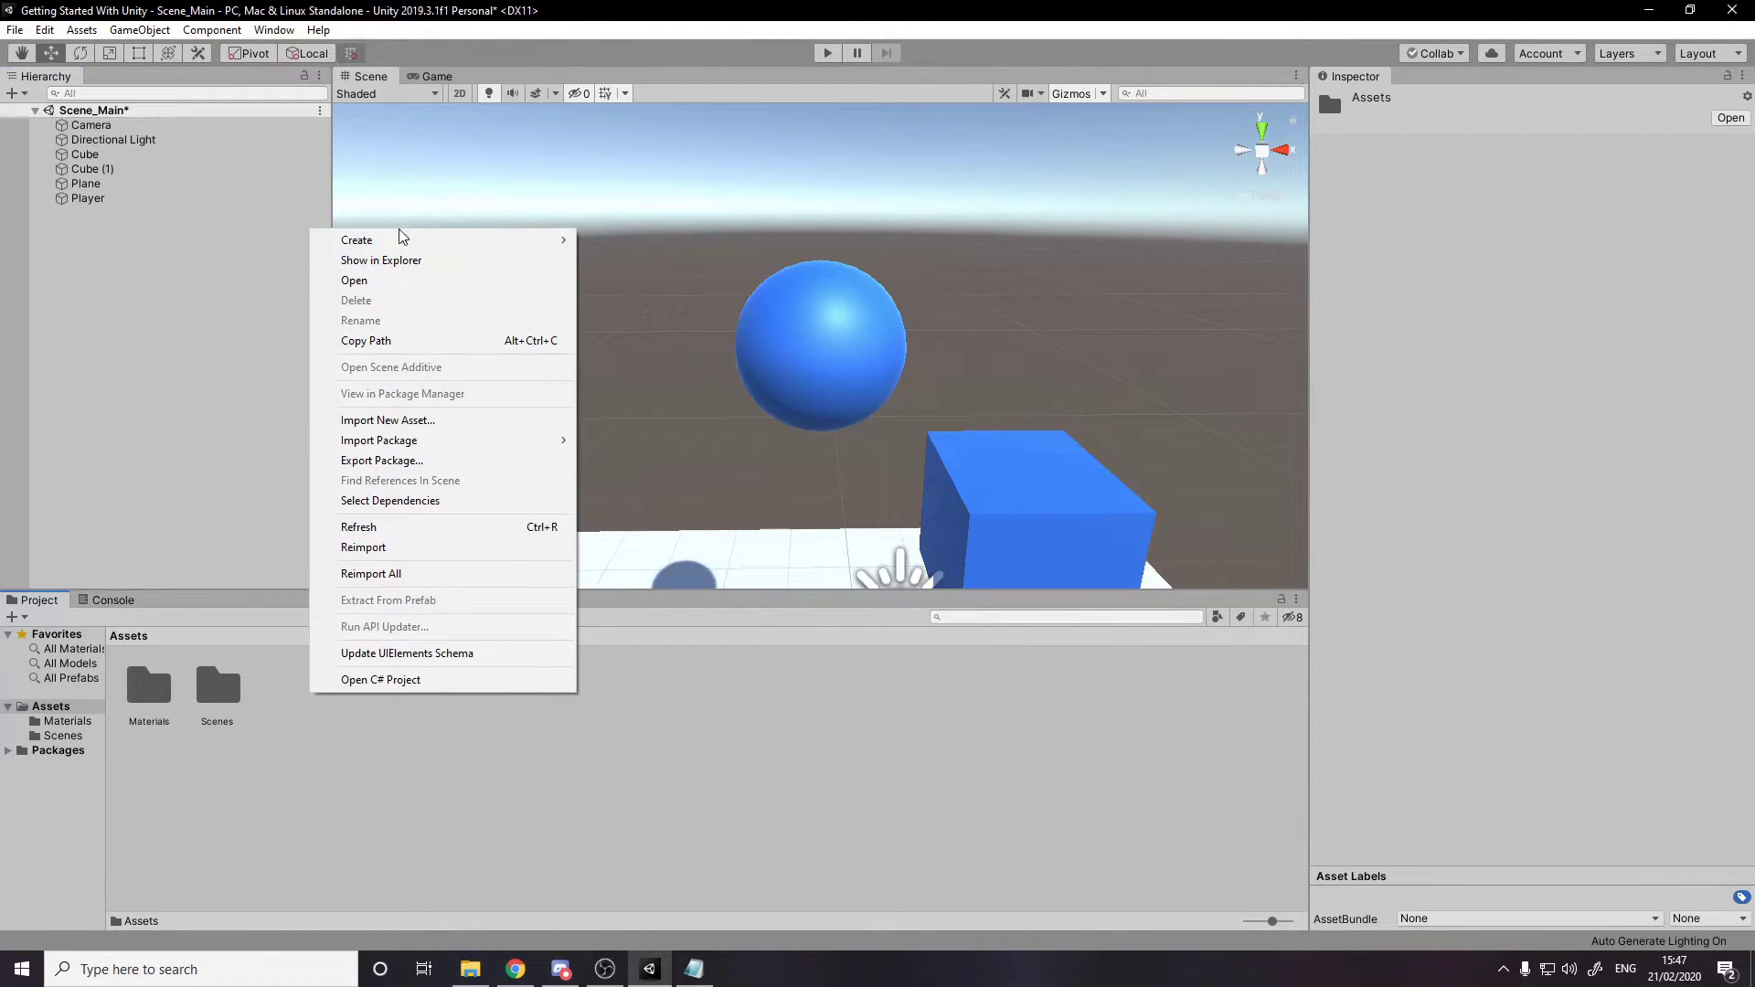
pyautogui.moveTo(411, 244)
pyautogui.click(620, 240)
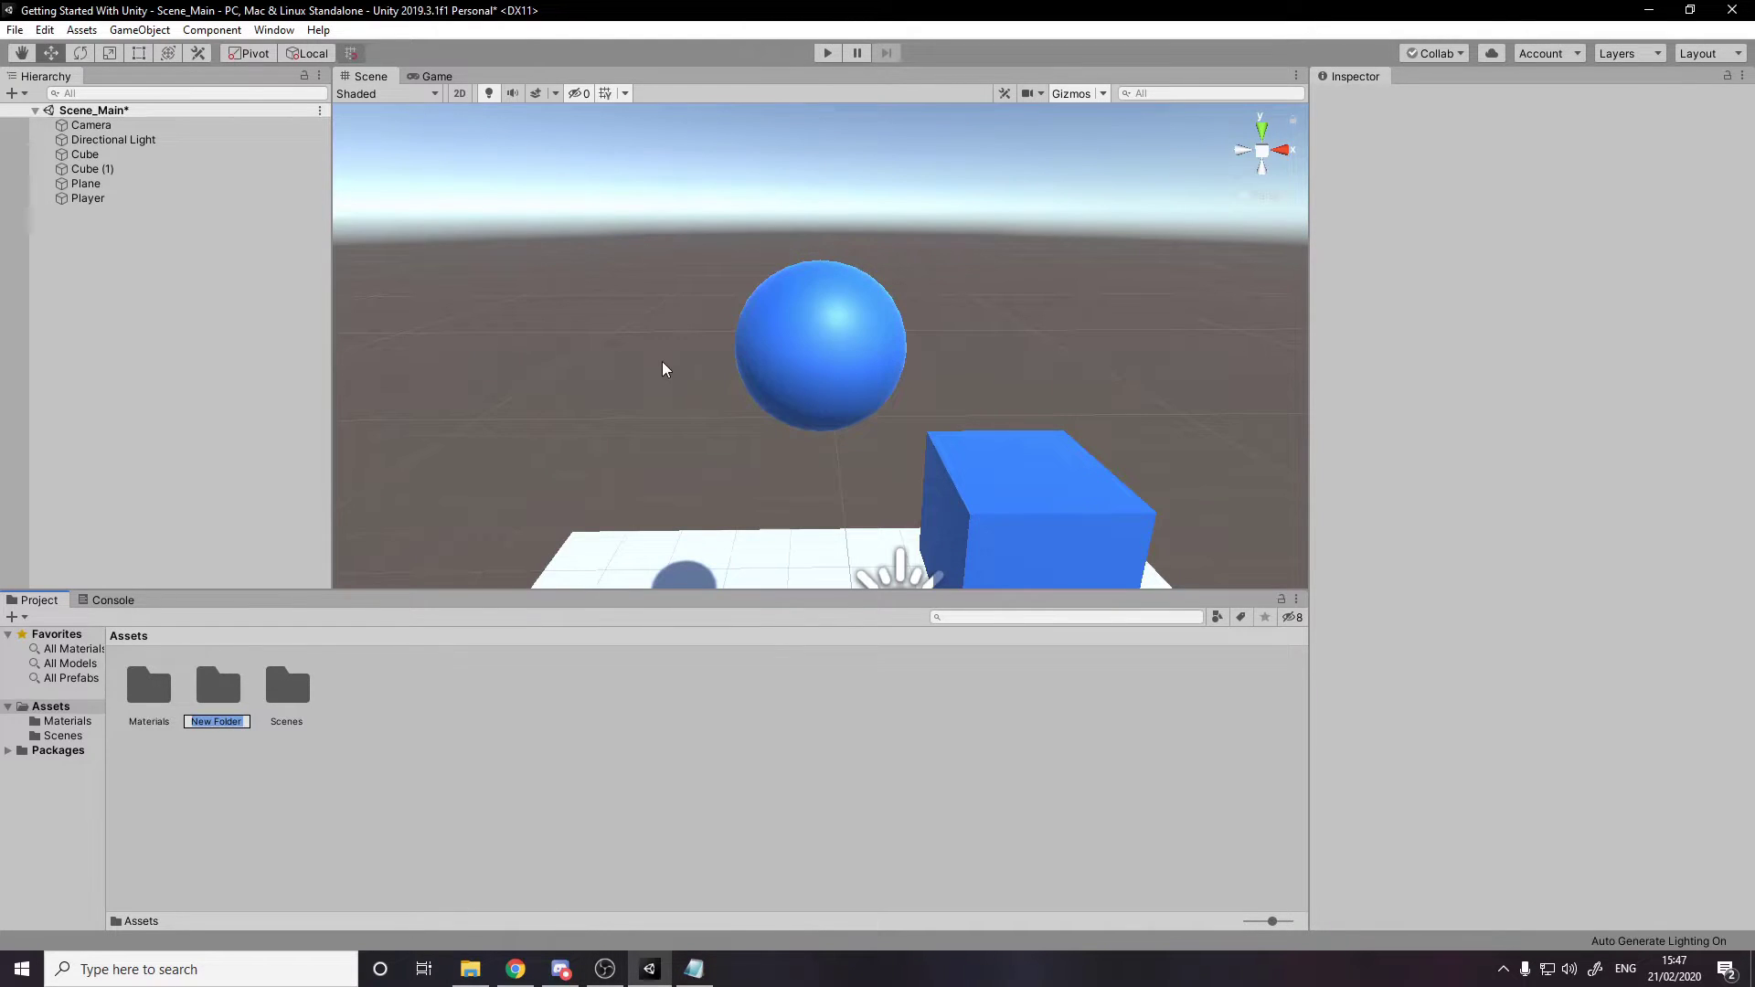
pyautogui.write('Scripts')
pyautogui.press('Return')
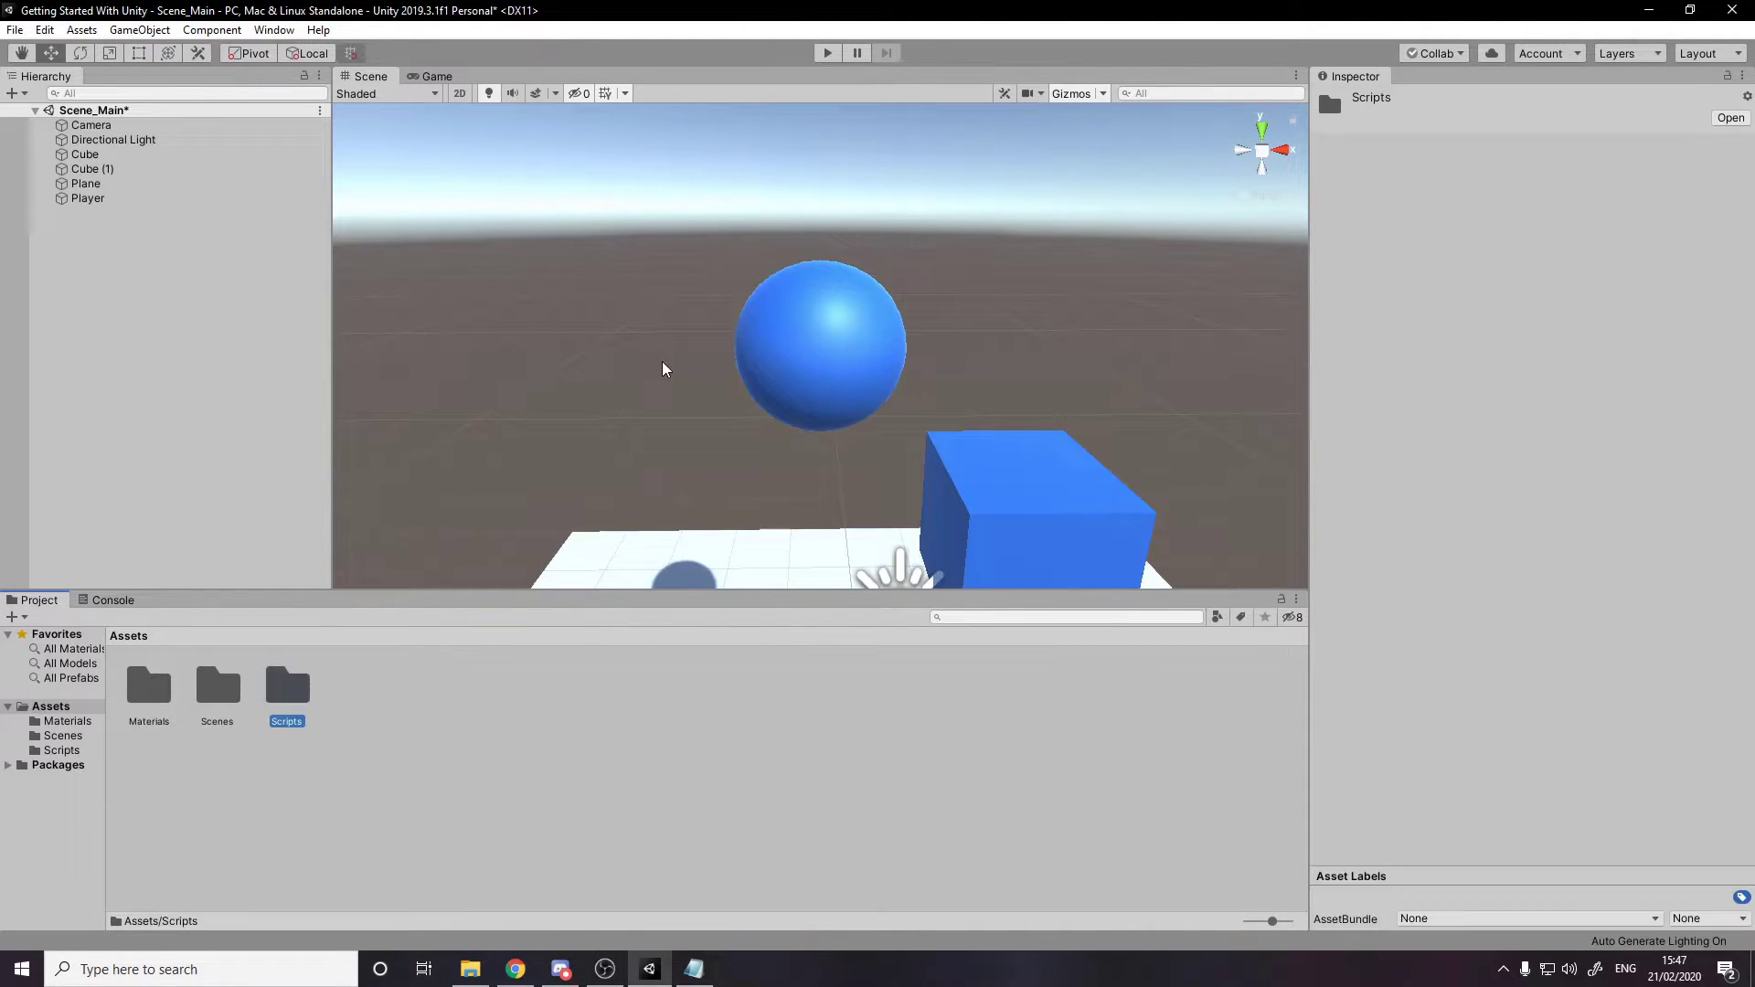
# Inside the Scripts folder, create a C# script named 'JumpTest'.
pyautogui.doubleClick(297, 701)
pyautogui.rightClick(201, 686)
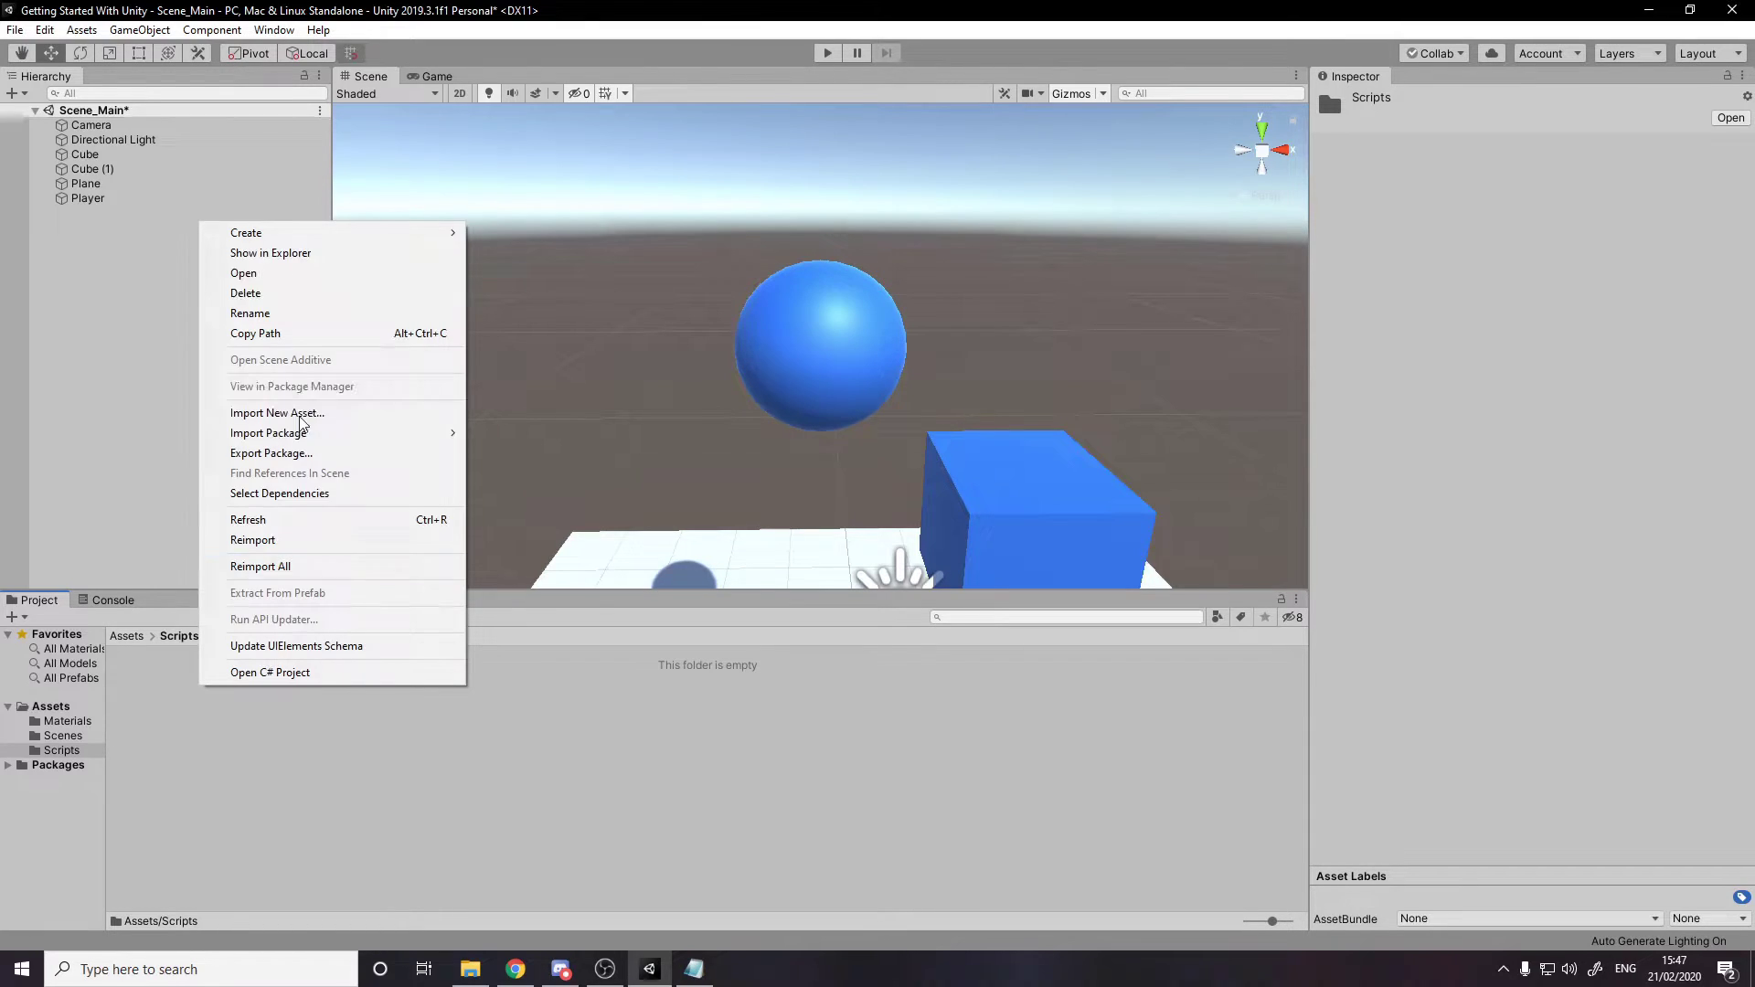
pyautogui.moveTo(384, 234)
pyautogui.click(494, 260)
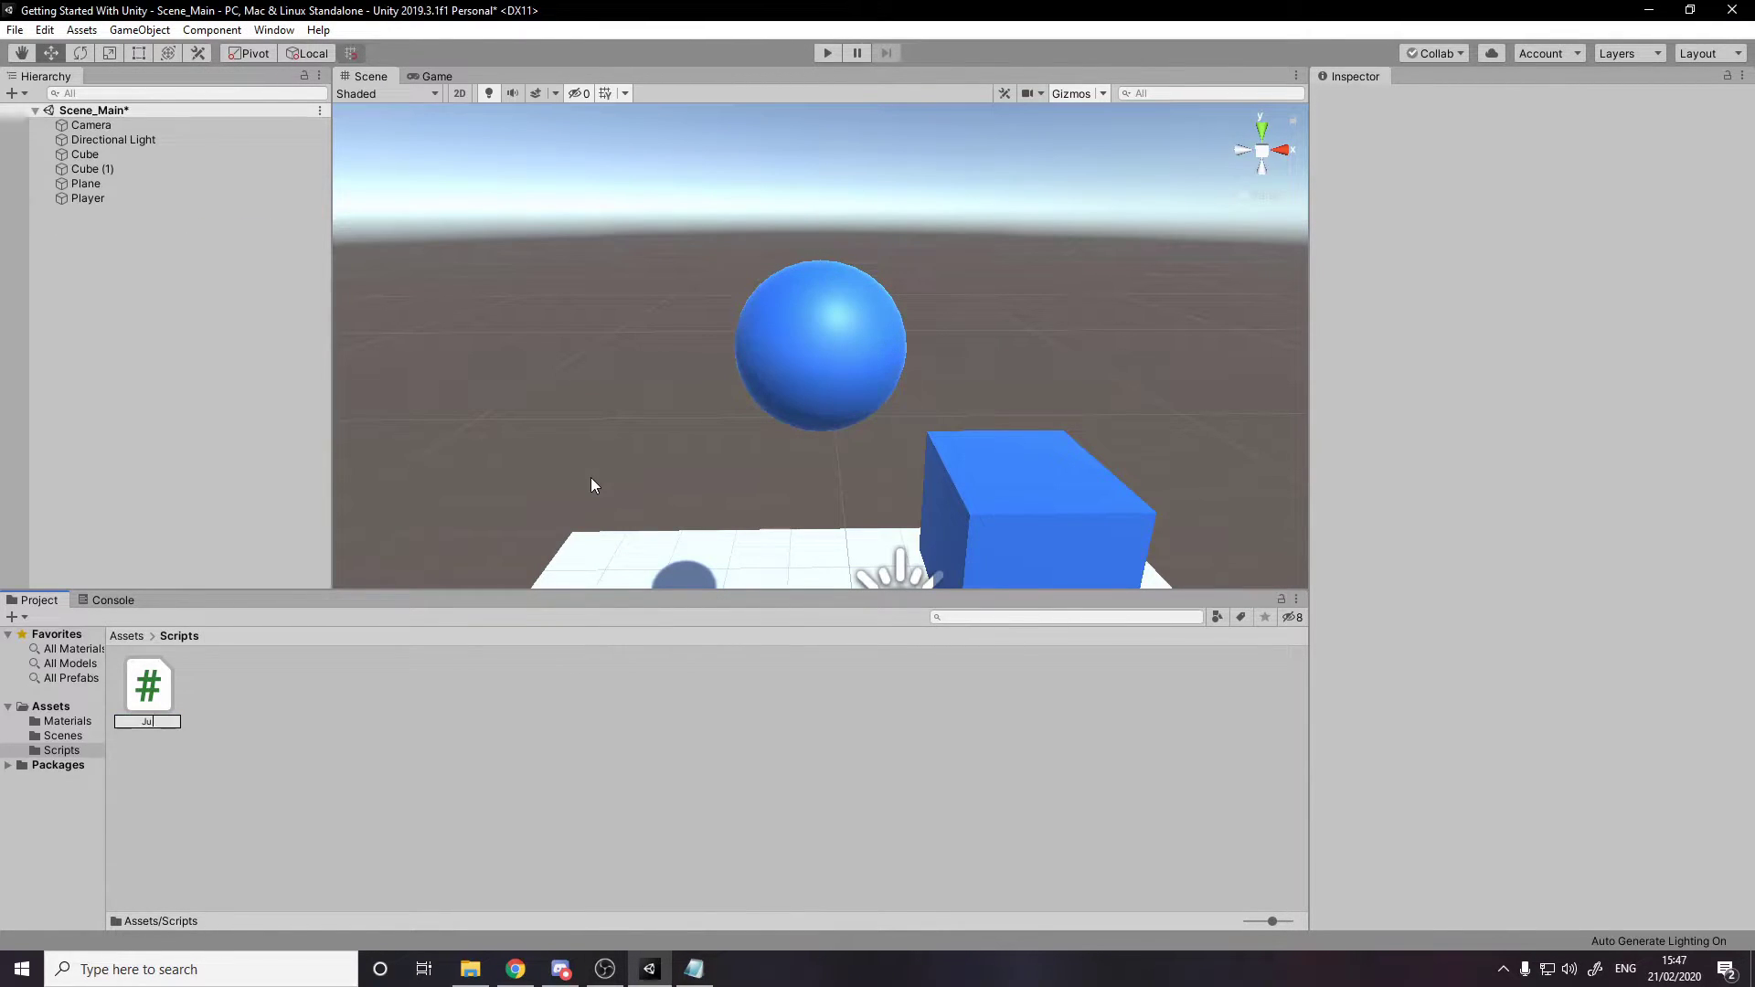
pyautogui.write('mpTest')
pyautogui.press('Return')
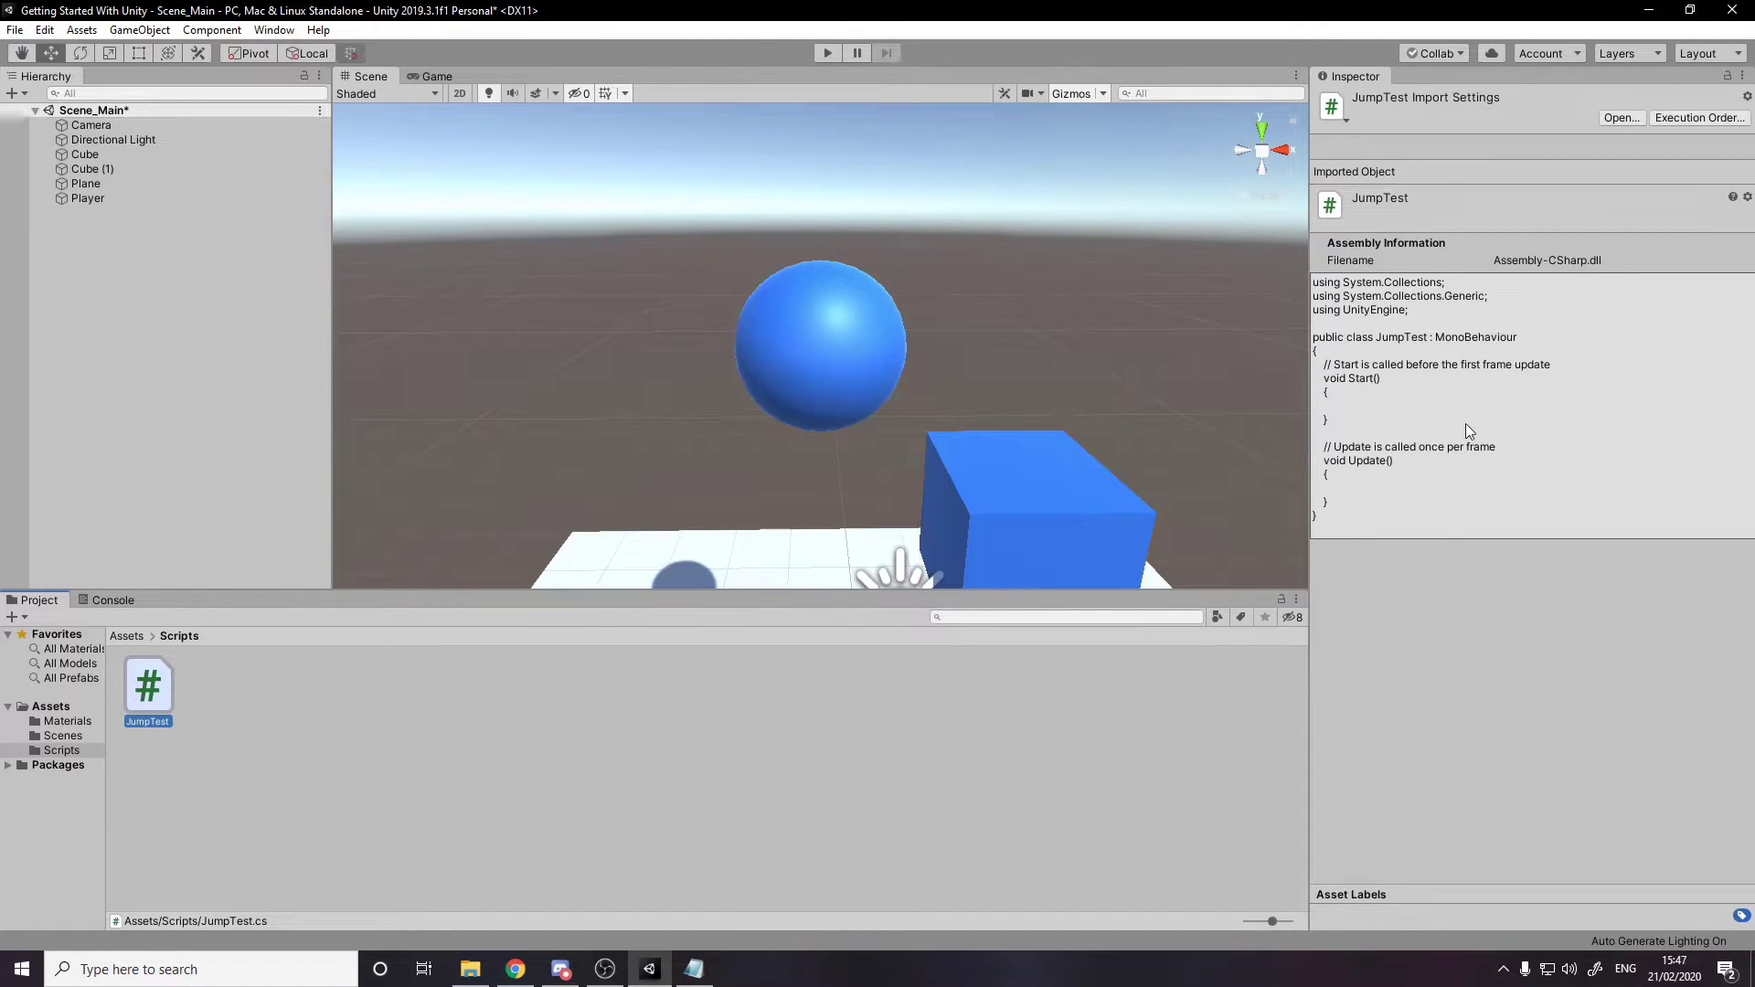
# Open JumpTest.cs from the Project panel in Visual Studio.
pyautogui.click(279, 713)
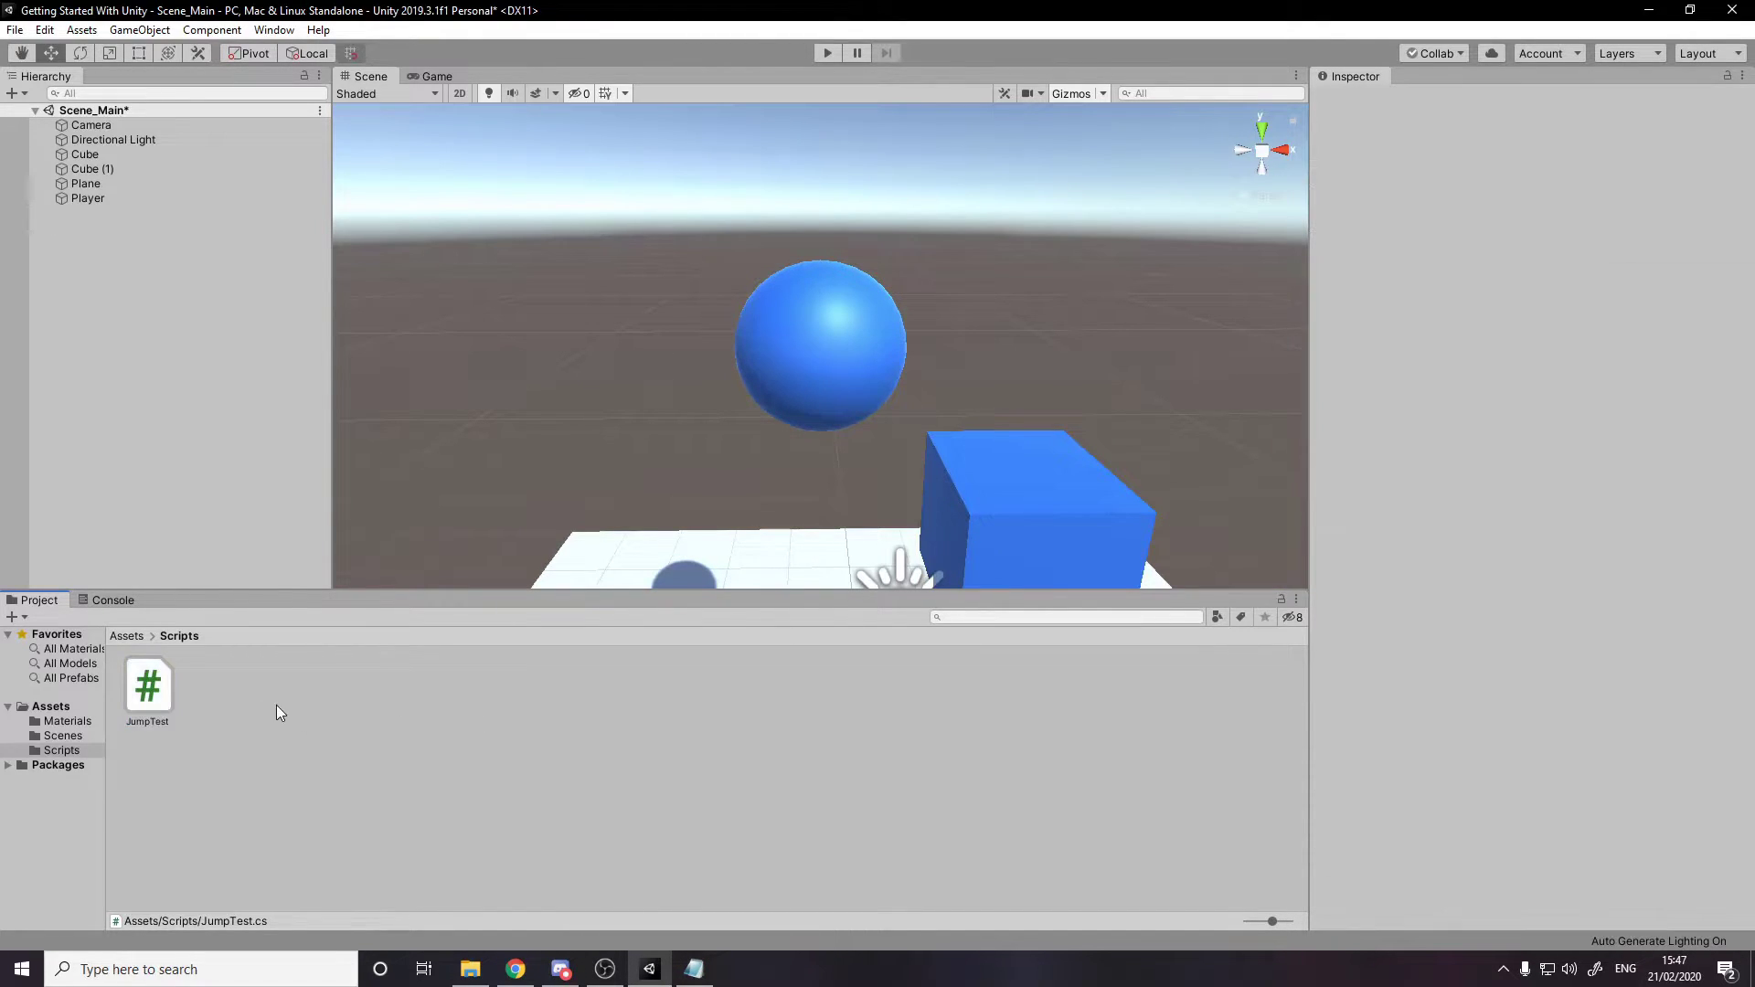
pyautogui.doubleClick(148, 688)
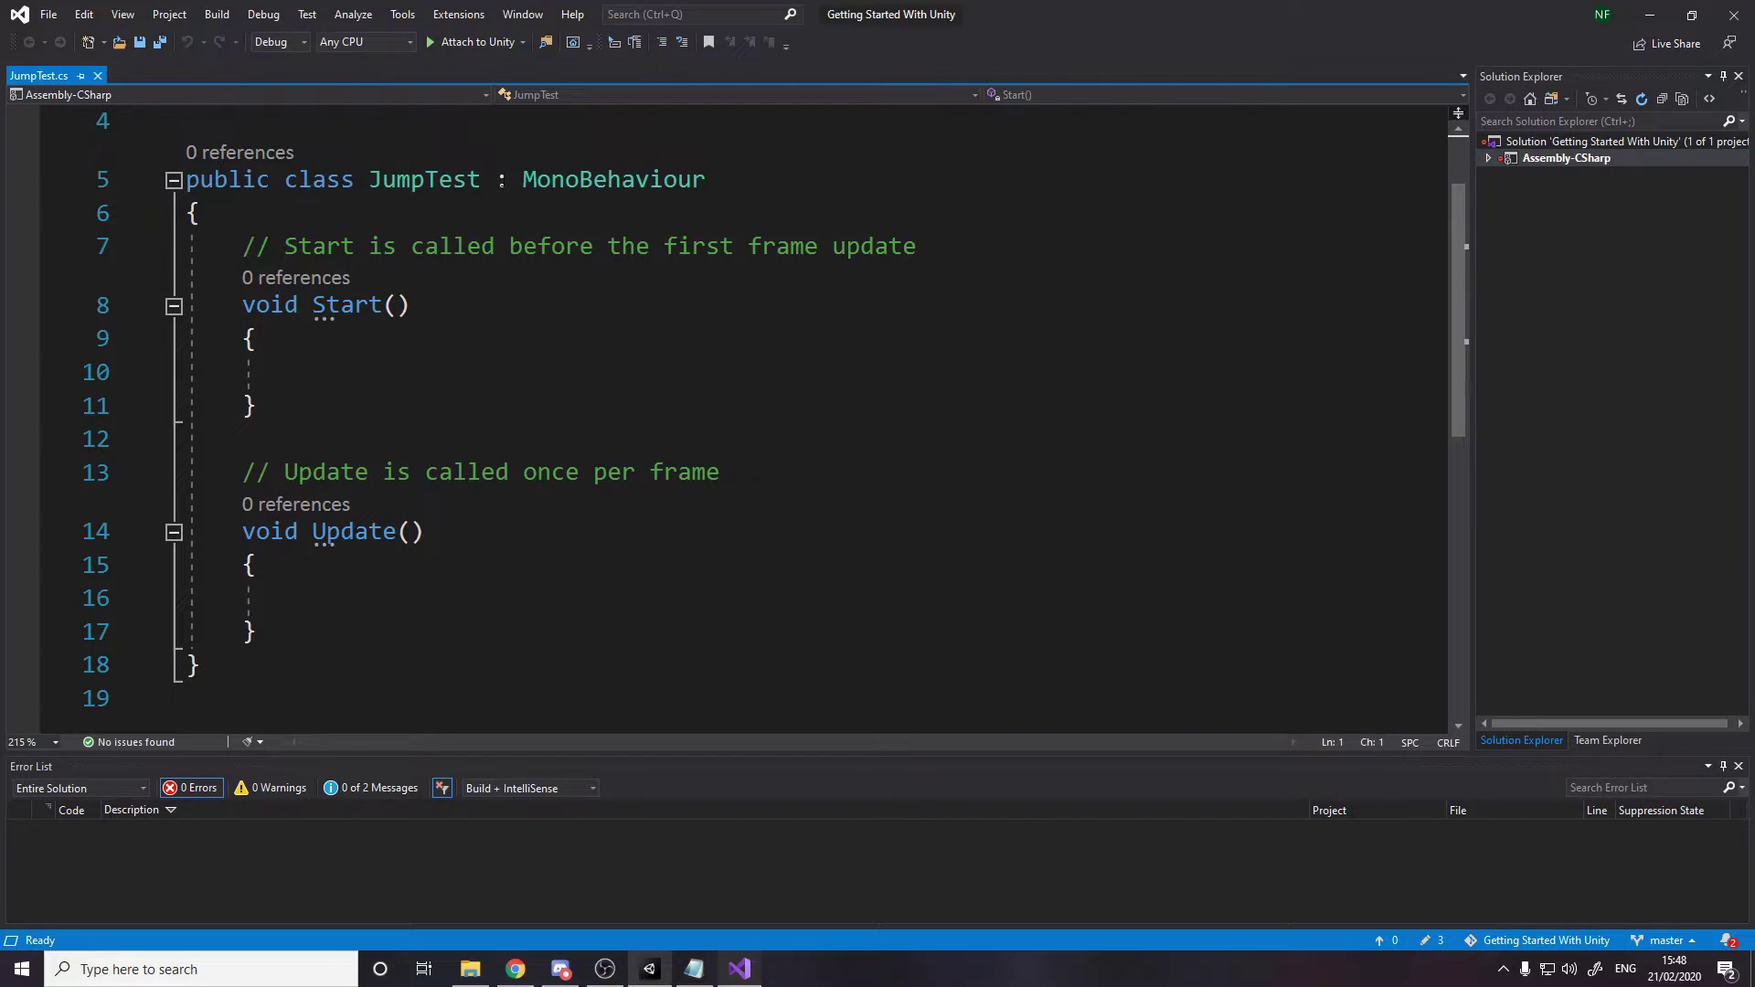
# Highlight the JumpTest class name and MonoBehaviour base on line 5, then return to Unity.
pyautogui.doubleClick(429, 180)
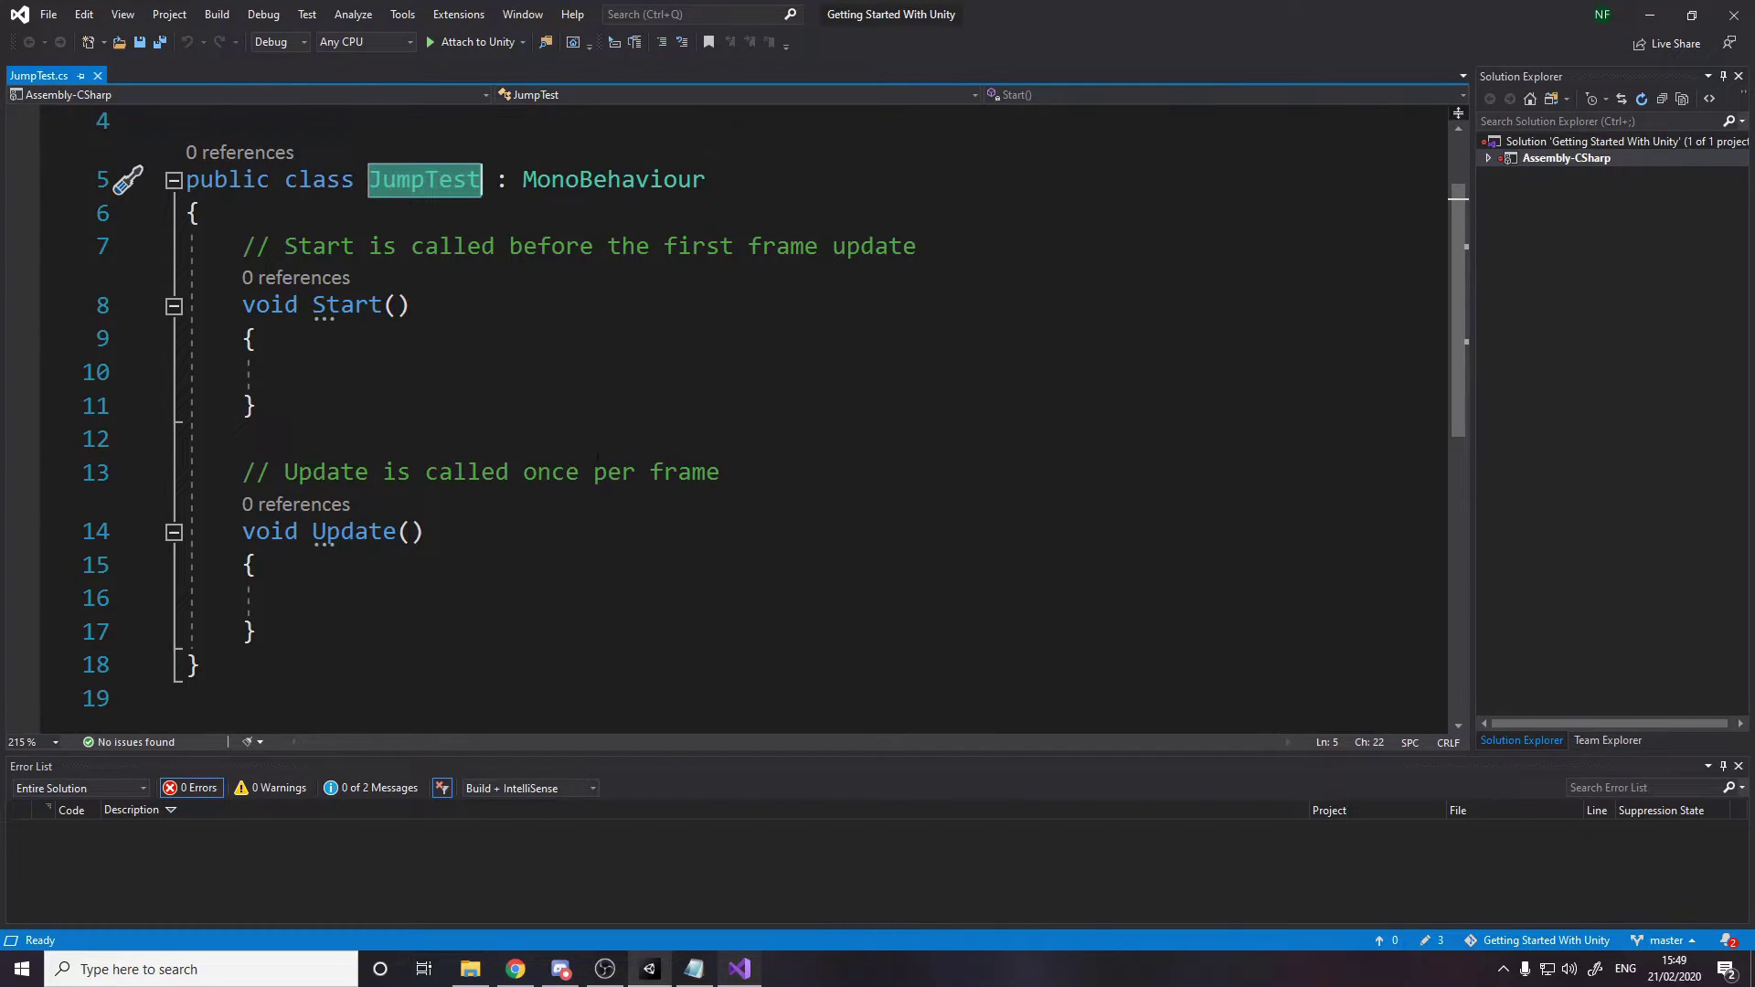
pyautogui.doubleClick(567, 181)
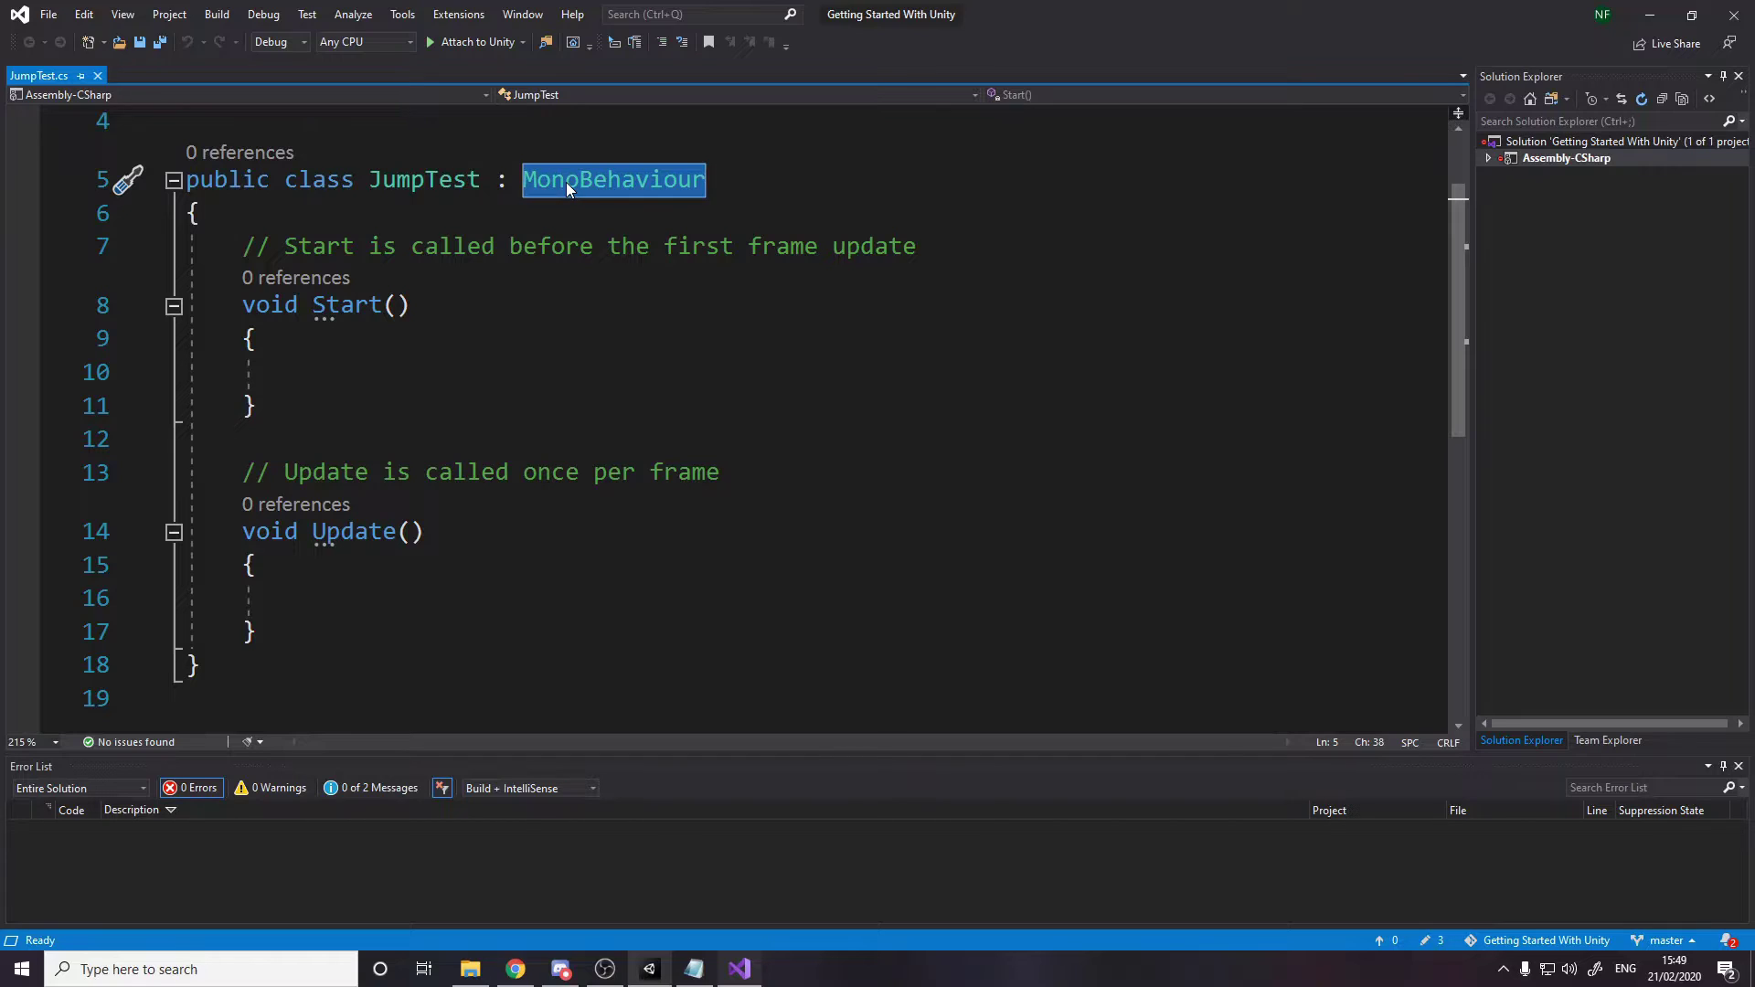
pyautogui.click(506, 183)
pyautogui.click(424, 180)
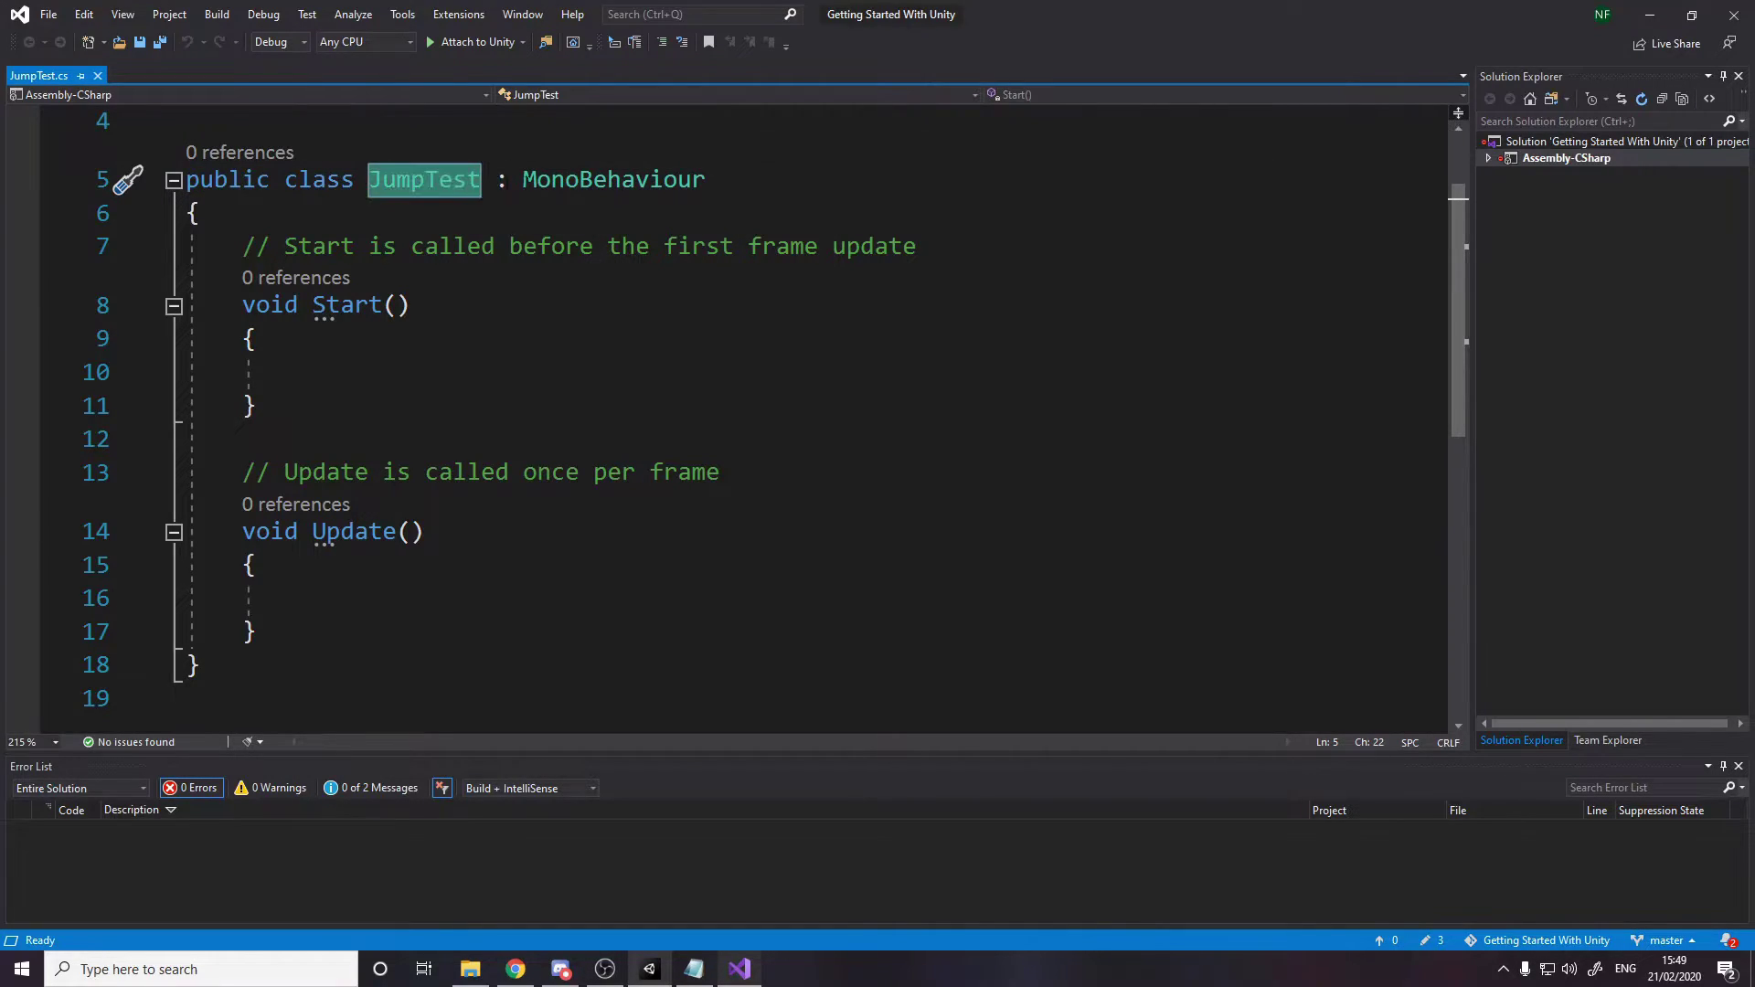
pyautogui.moveTo(523, 180); pyautogui.dragTo(706, 180)
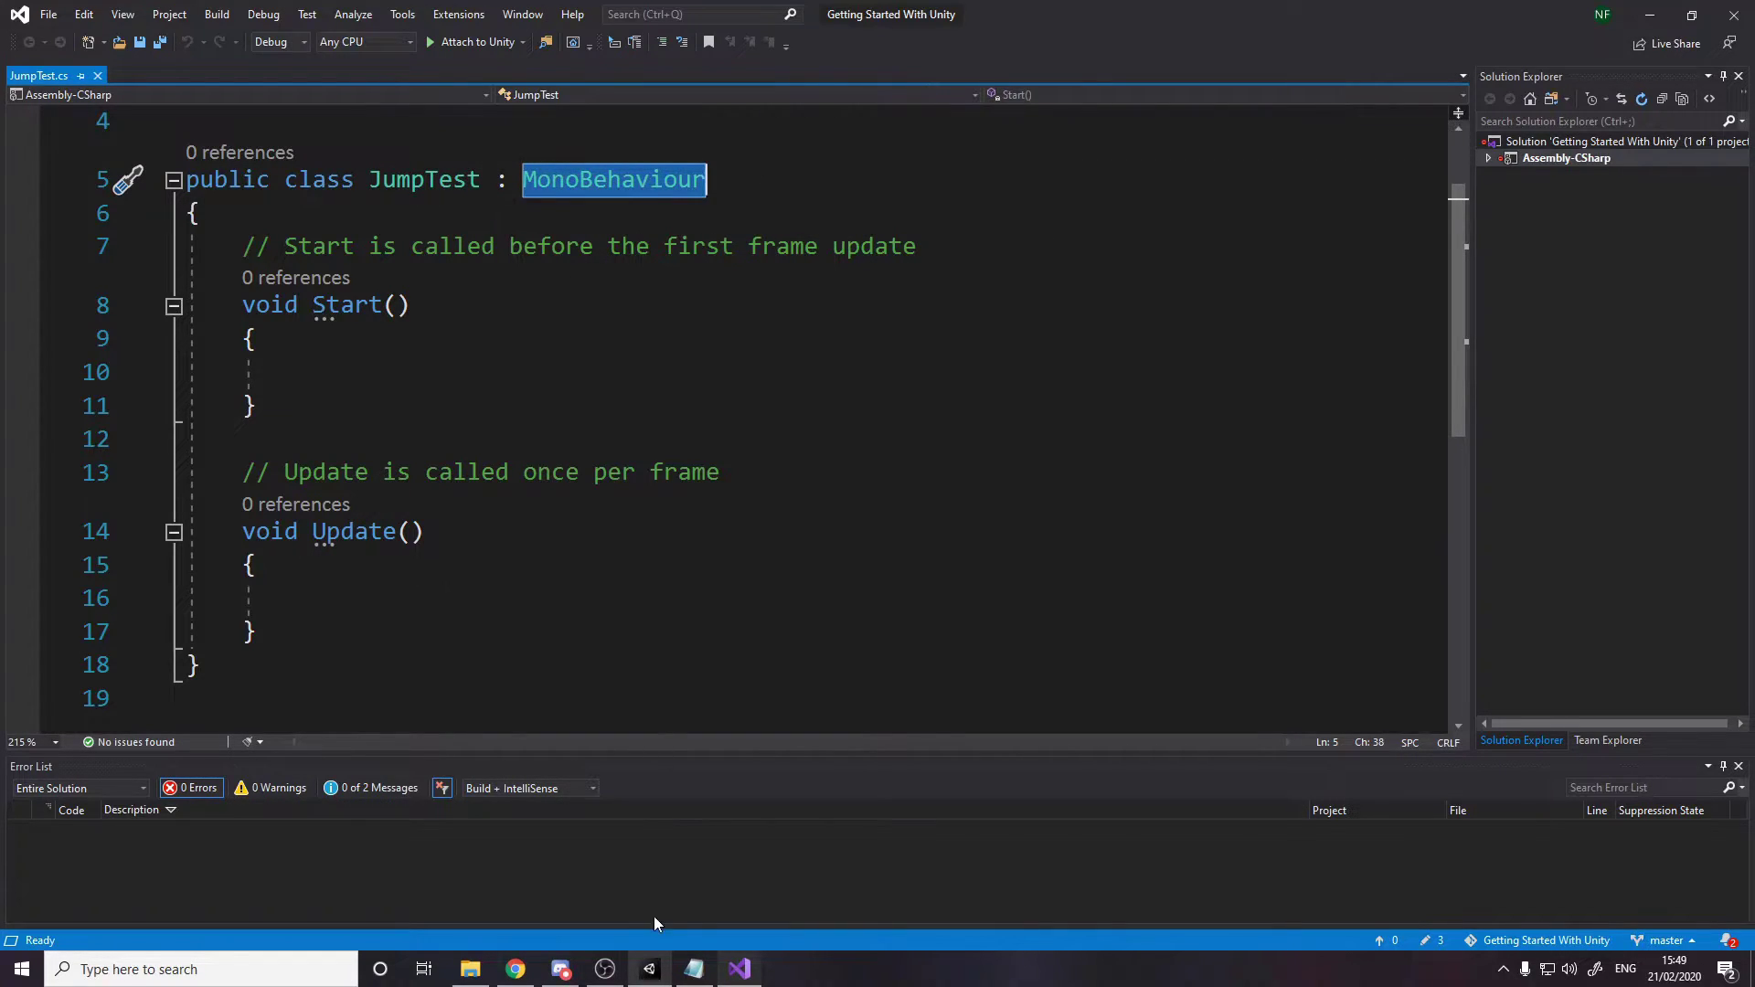
pyautogui.click(650, 958)
# Attach the JumpTest script to the Player object as a component.
pyautogui.click(137, 198)
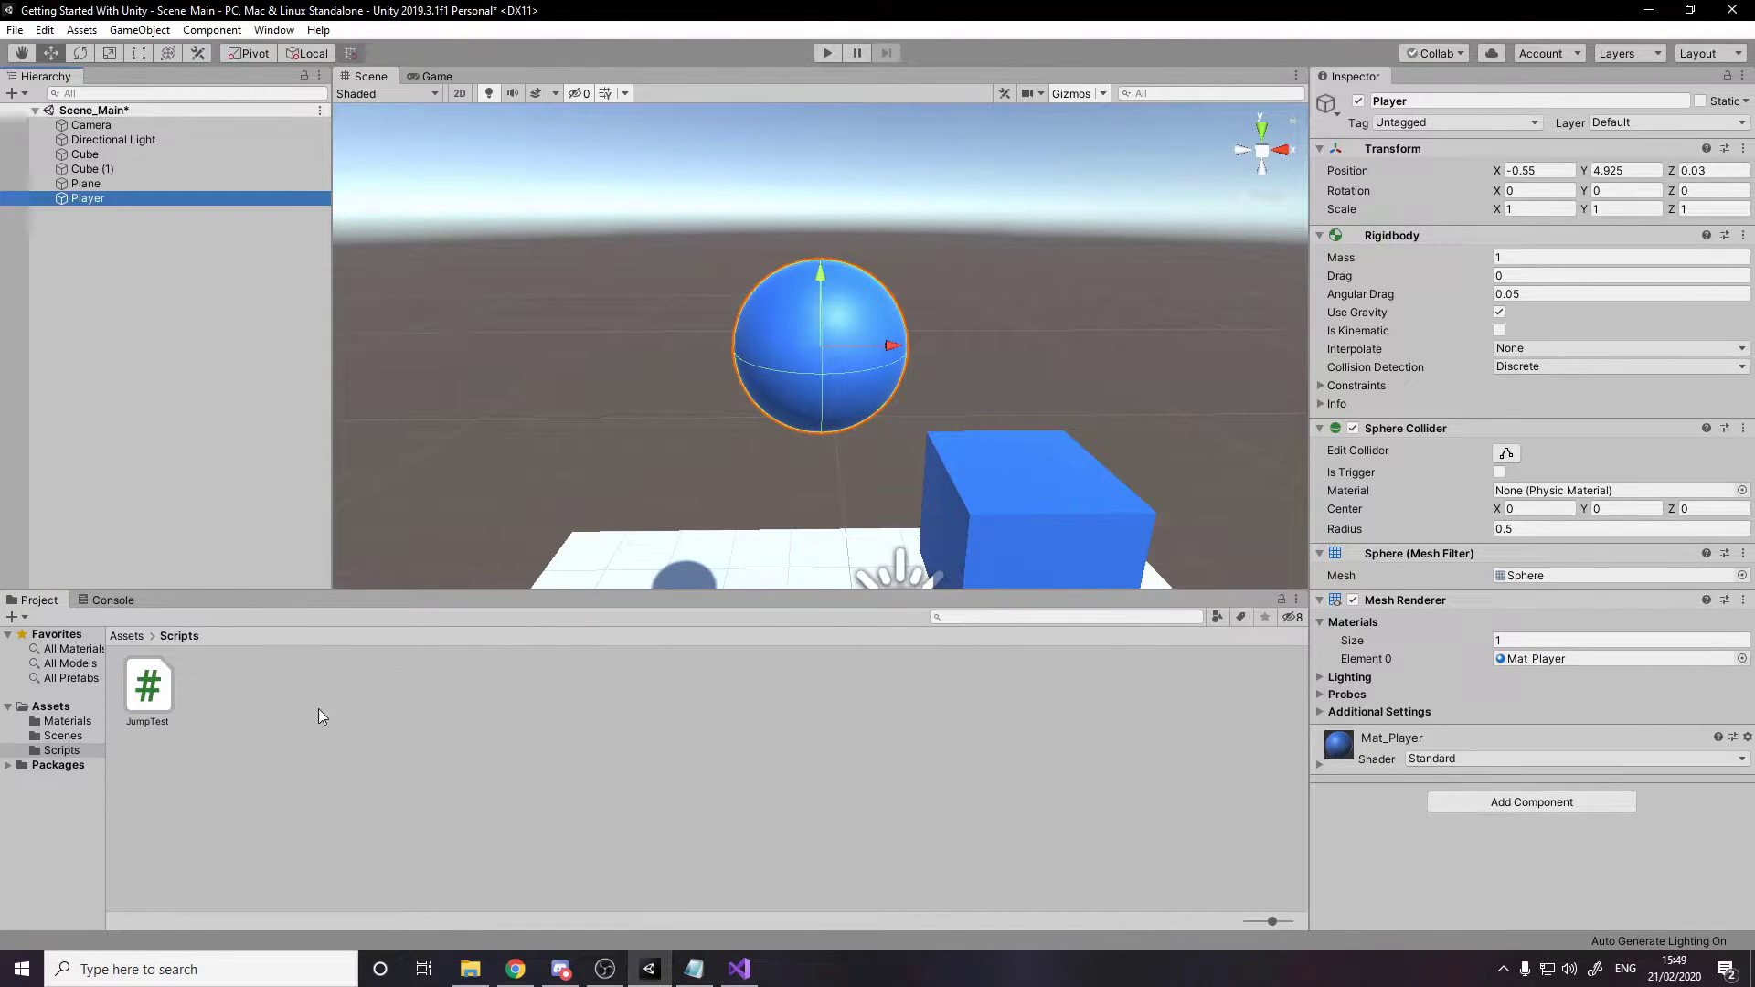
pyautogui.moveTo(149, 697); pyautogui.dragTo(1617, 865)
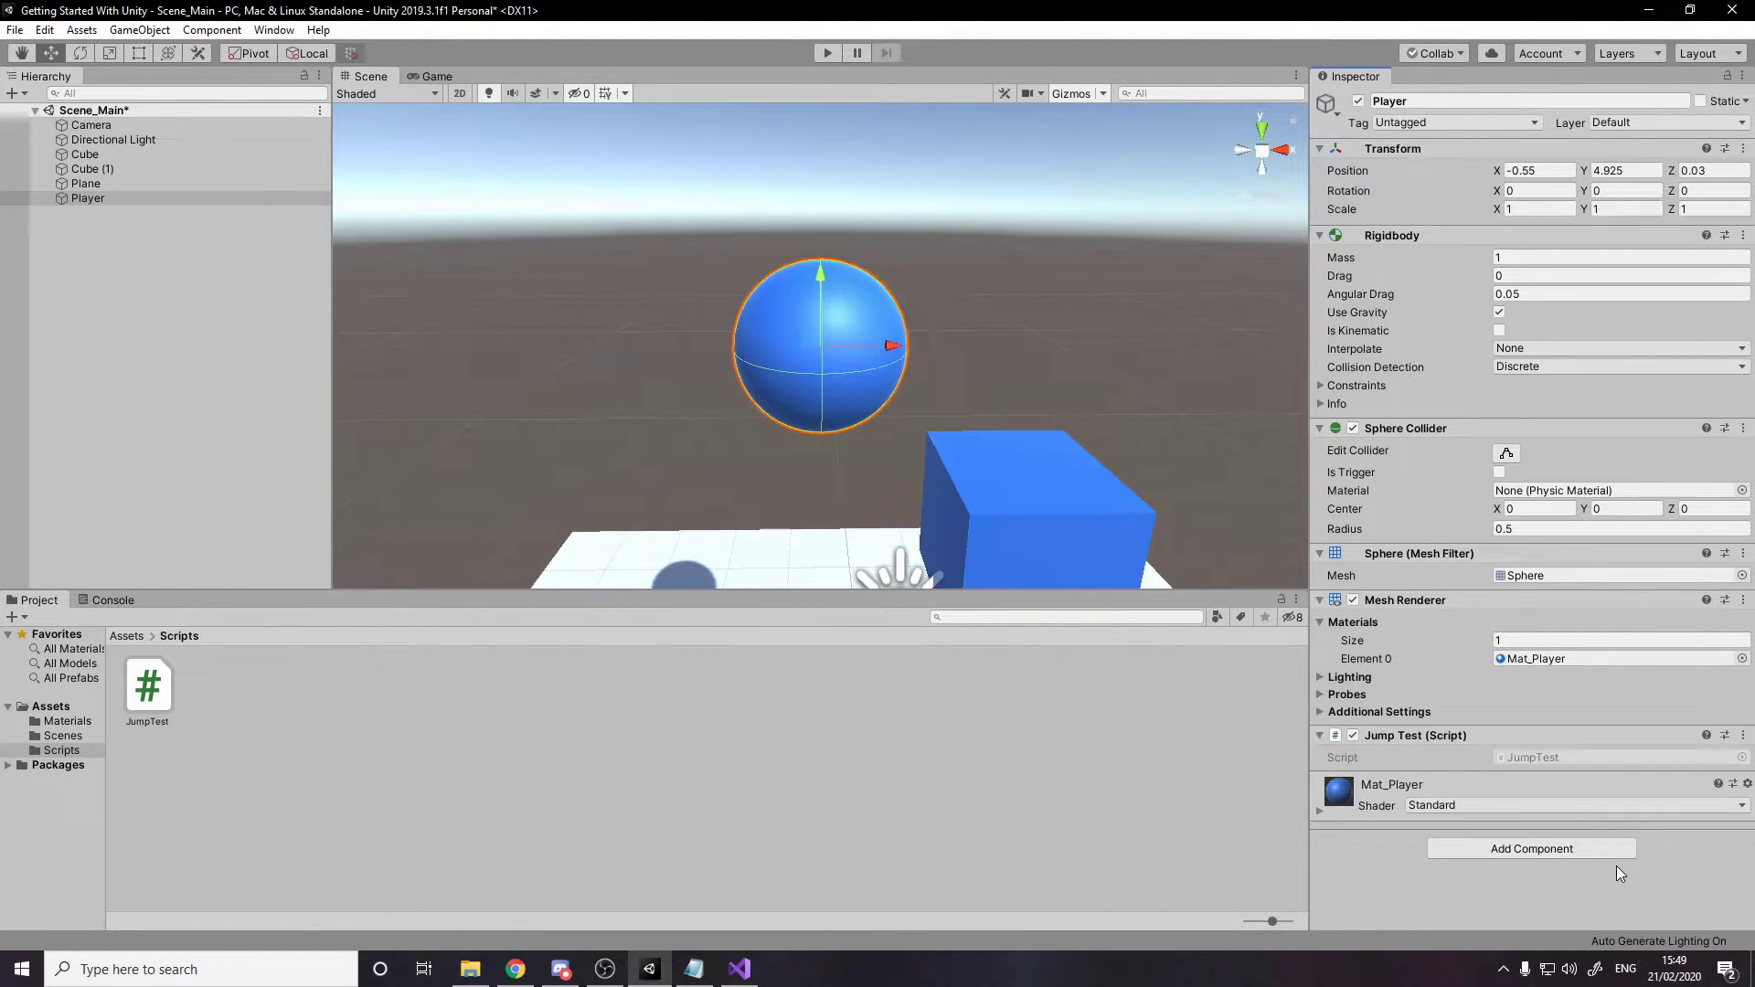
pyautogui.click(1499, 804)
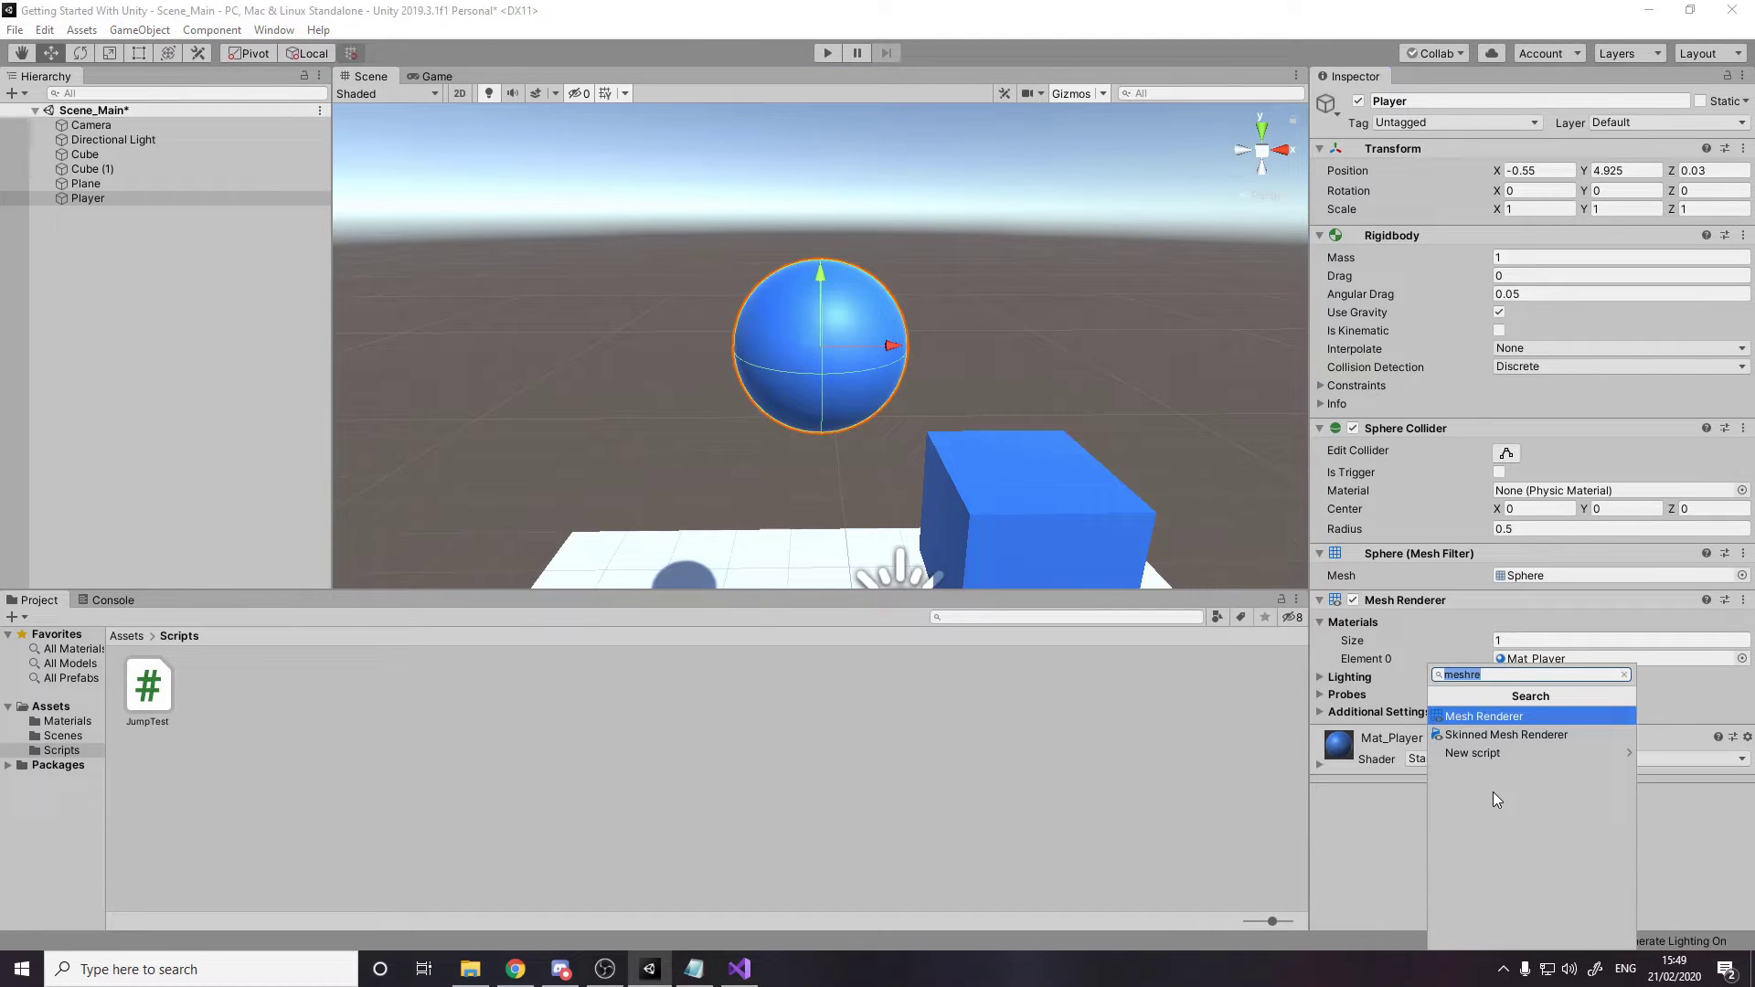
pyautogui.press('Escape')
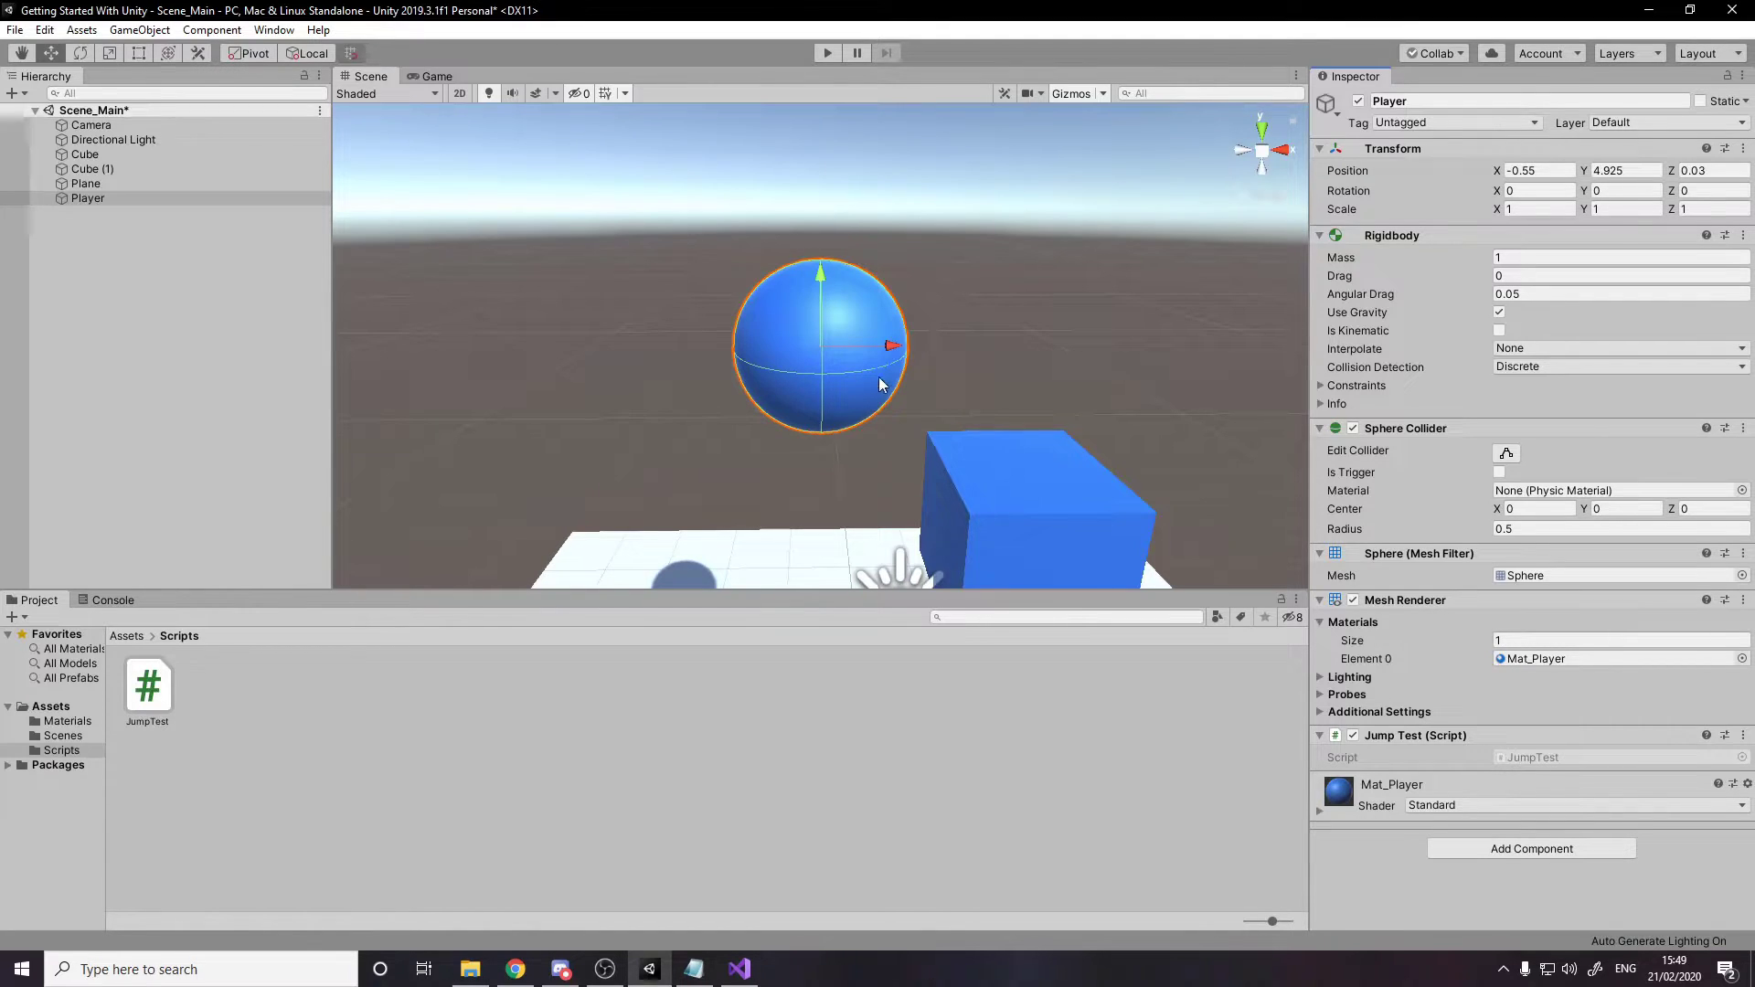
# Move the Player sphere to X -1.725 and test it in Play mode.
pyautogui.moveTo(880, 368); pyautogui.dragTo(896, 183, button='right')
pyautogui.moveTo(896, 183); pyautogui.dragTo(674, 178)
pyautogui.hotkey('ctrl', 'p')
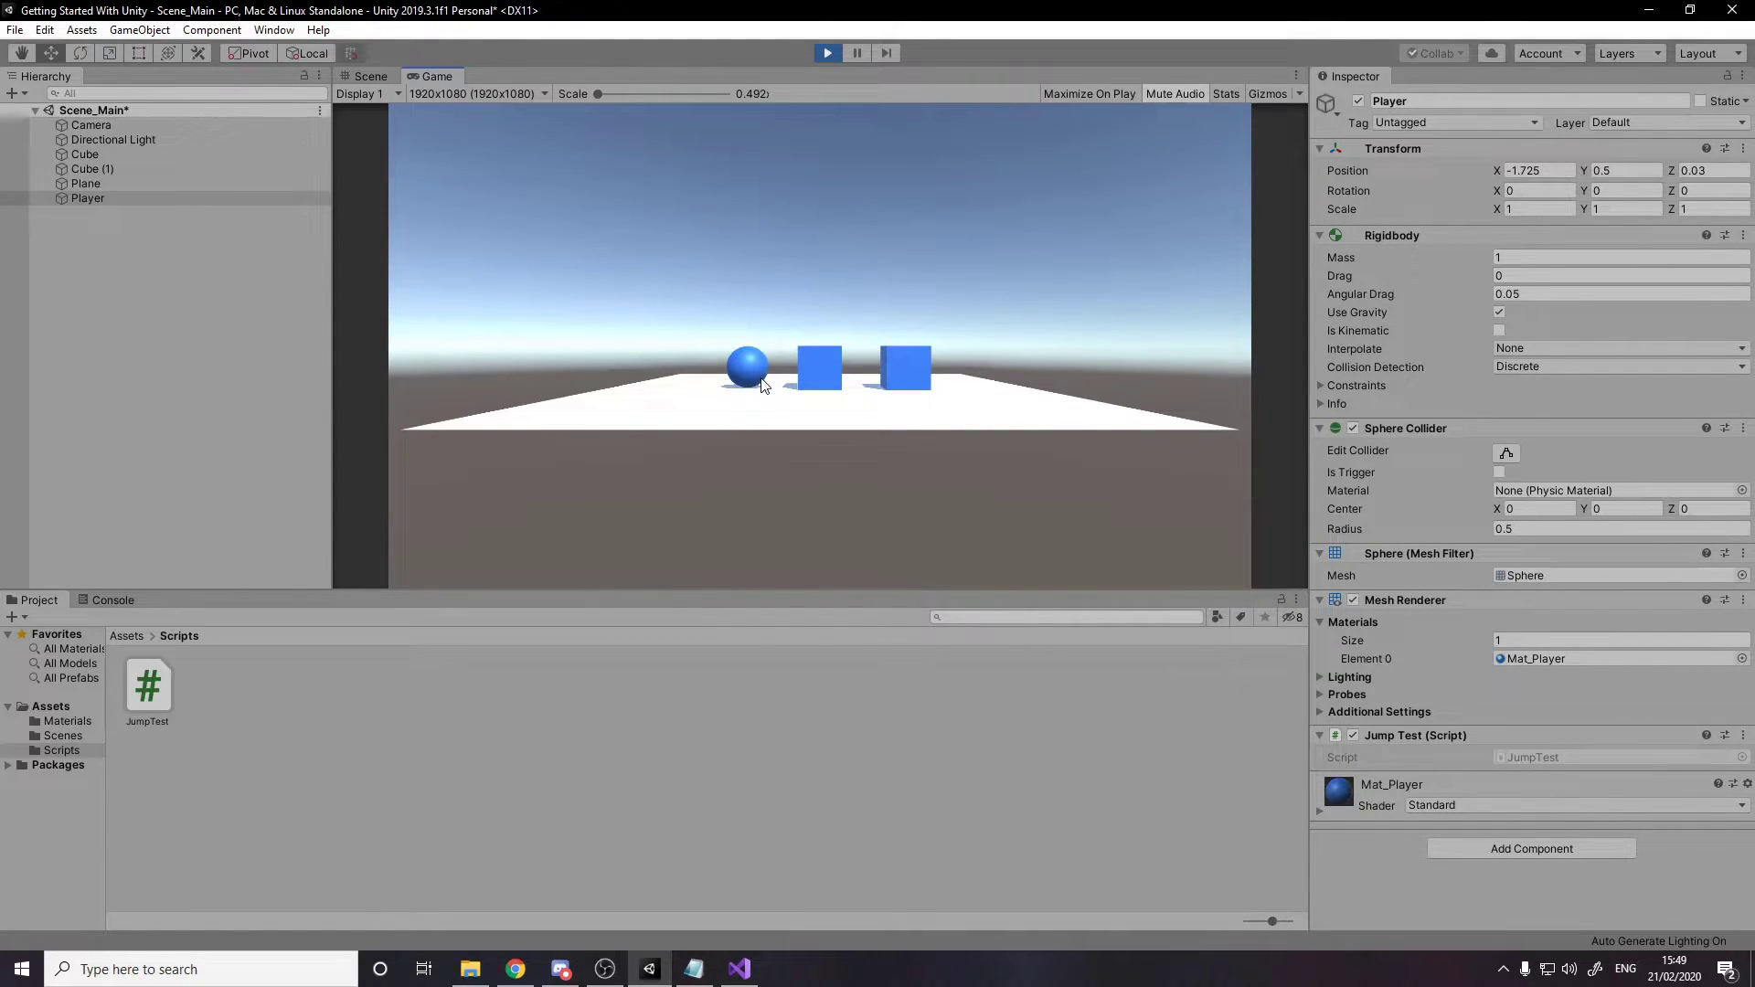
pyautogui.click(828, 54)
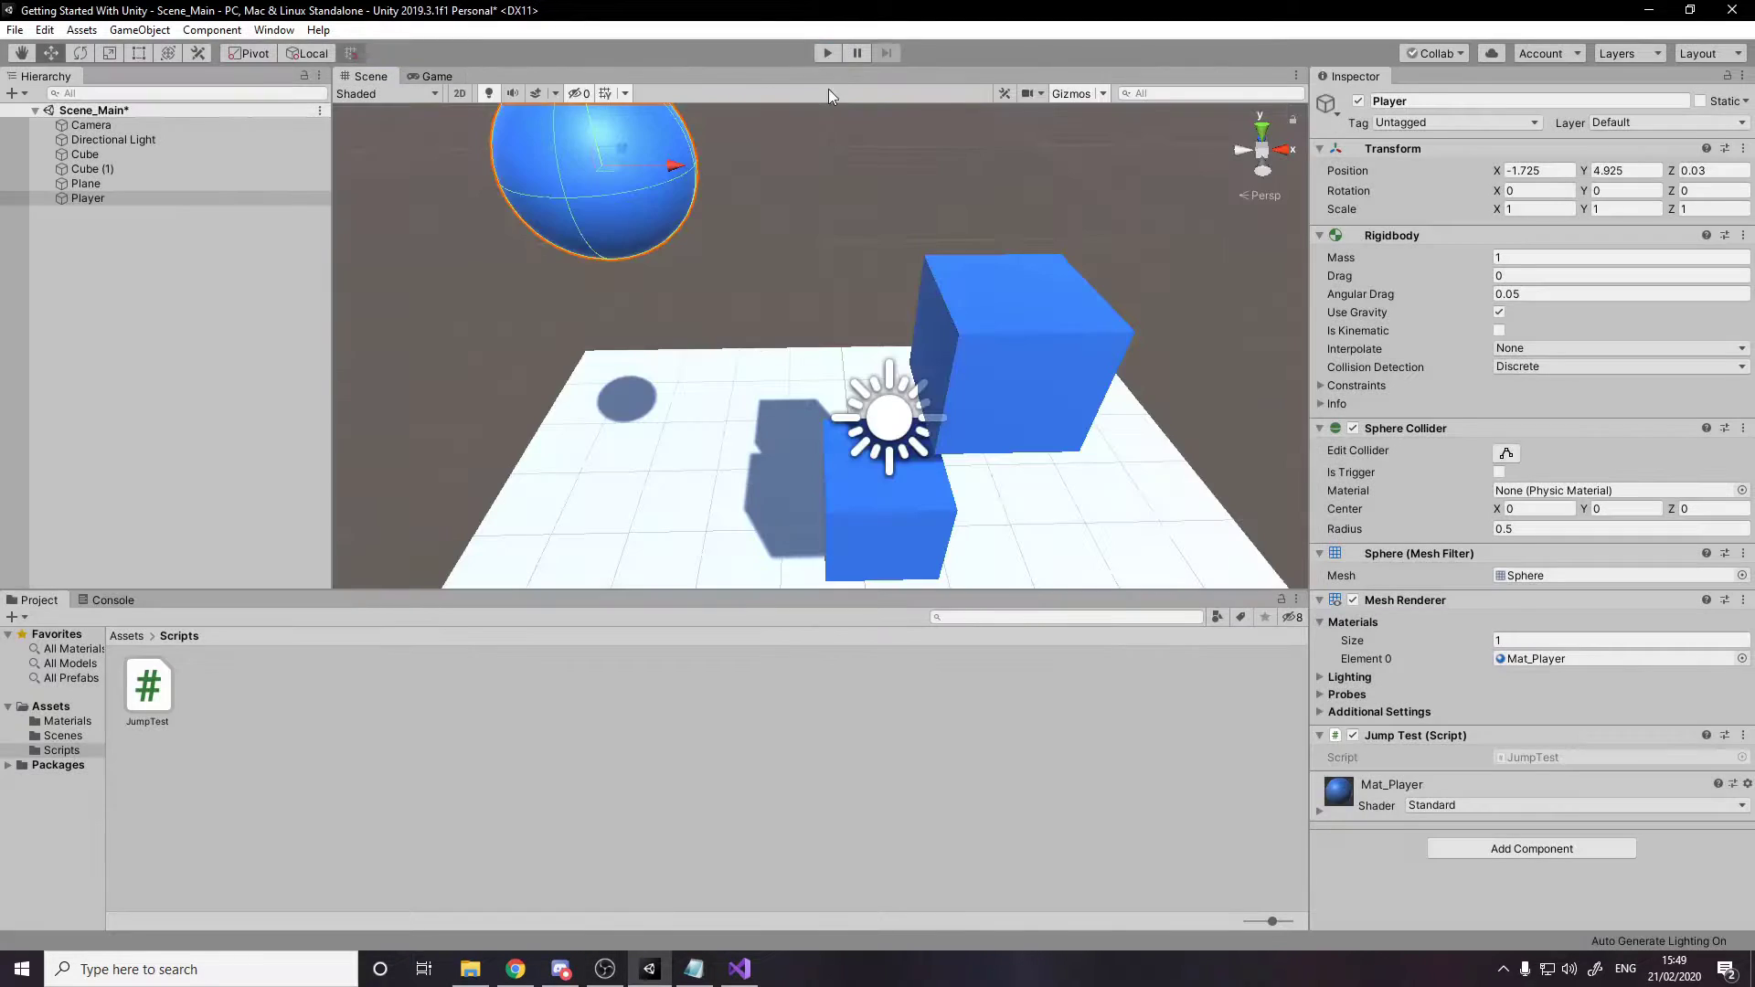
# In Visual Studio, look over the Start method, its comment and the empty Update body.
pyautogui.hotkey('alt', 'Tab')
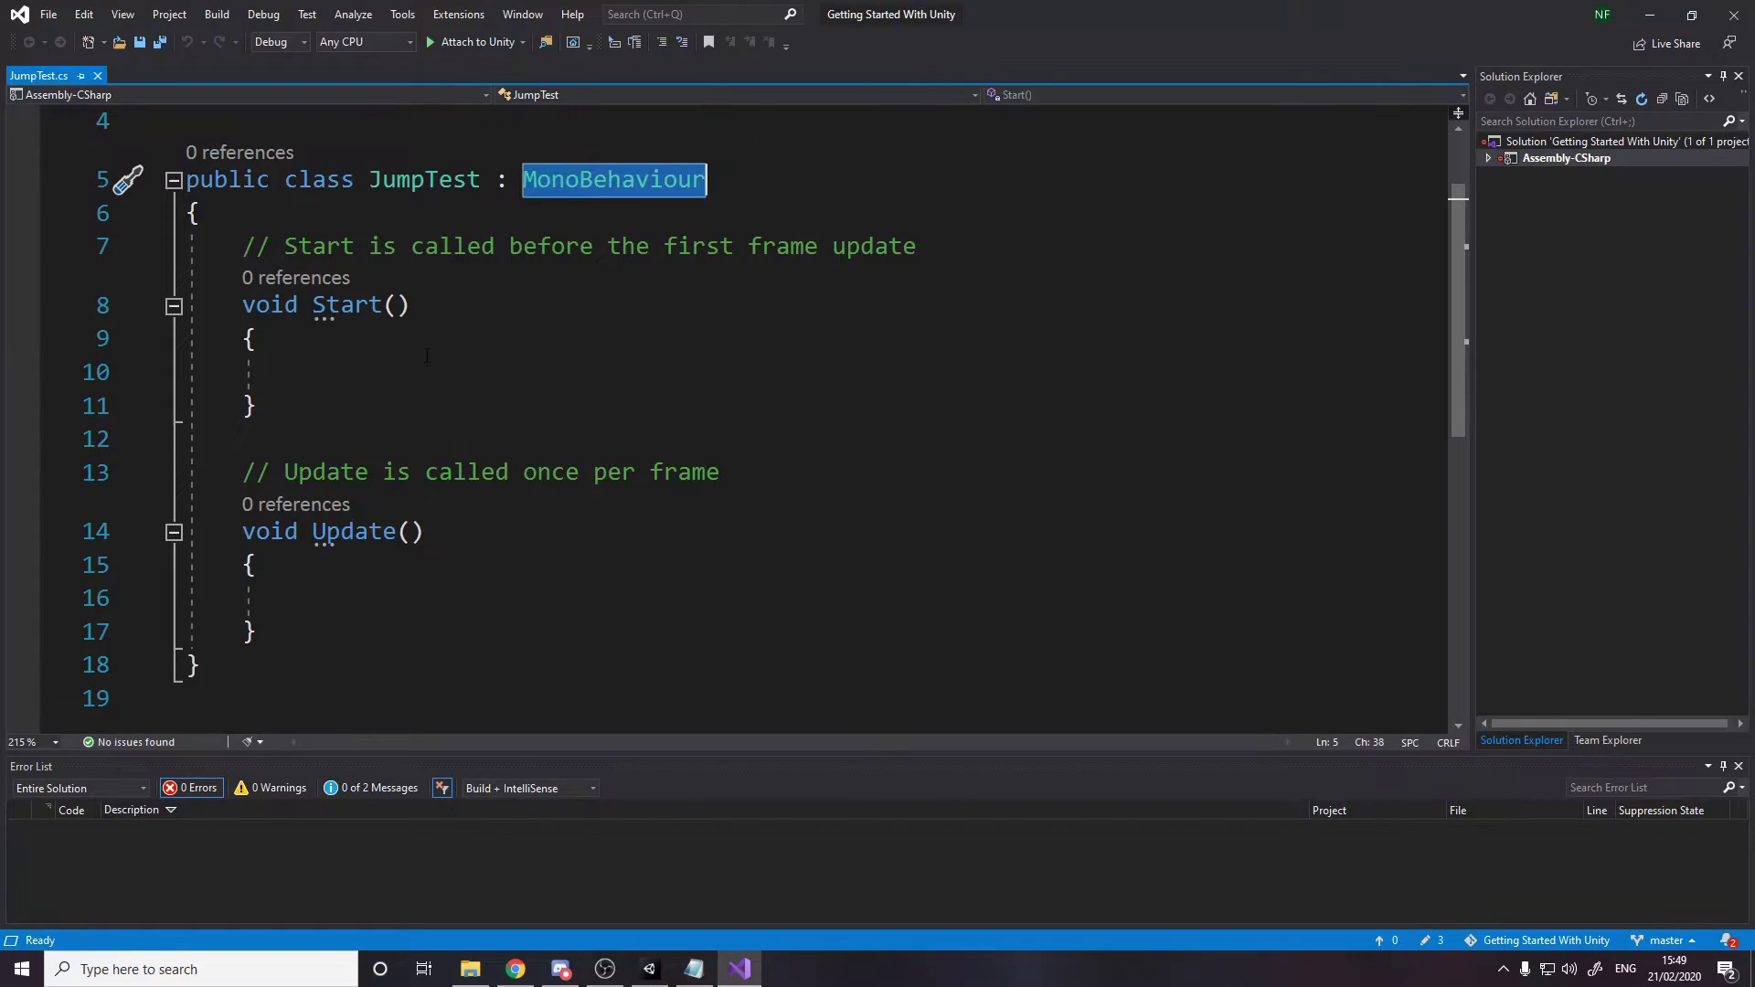
pyautogui.moveTo(373, 378); pyautogui.dragTo(299, 274)
pyautogui.click(348, 305)
pyautogui.doubleClick(348, 305)
pyautogui.click(388, 403)
pyautogui.click(387, 382)
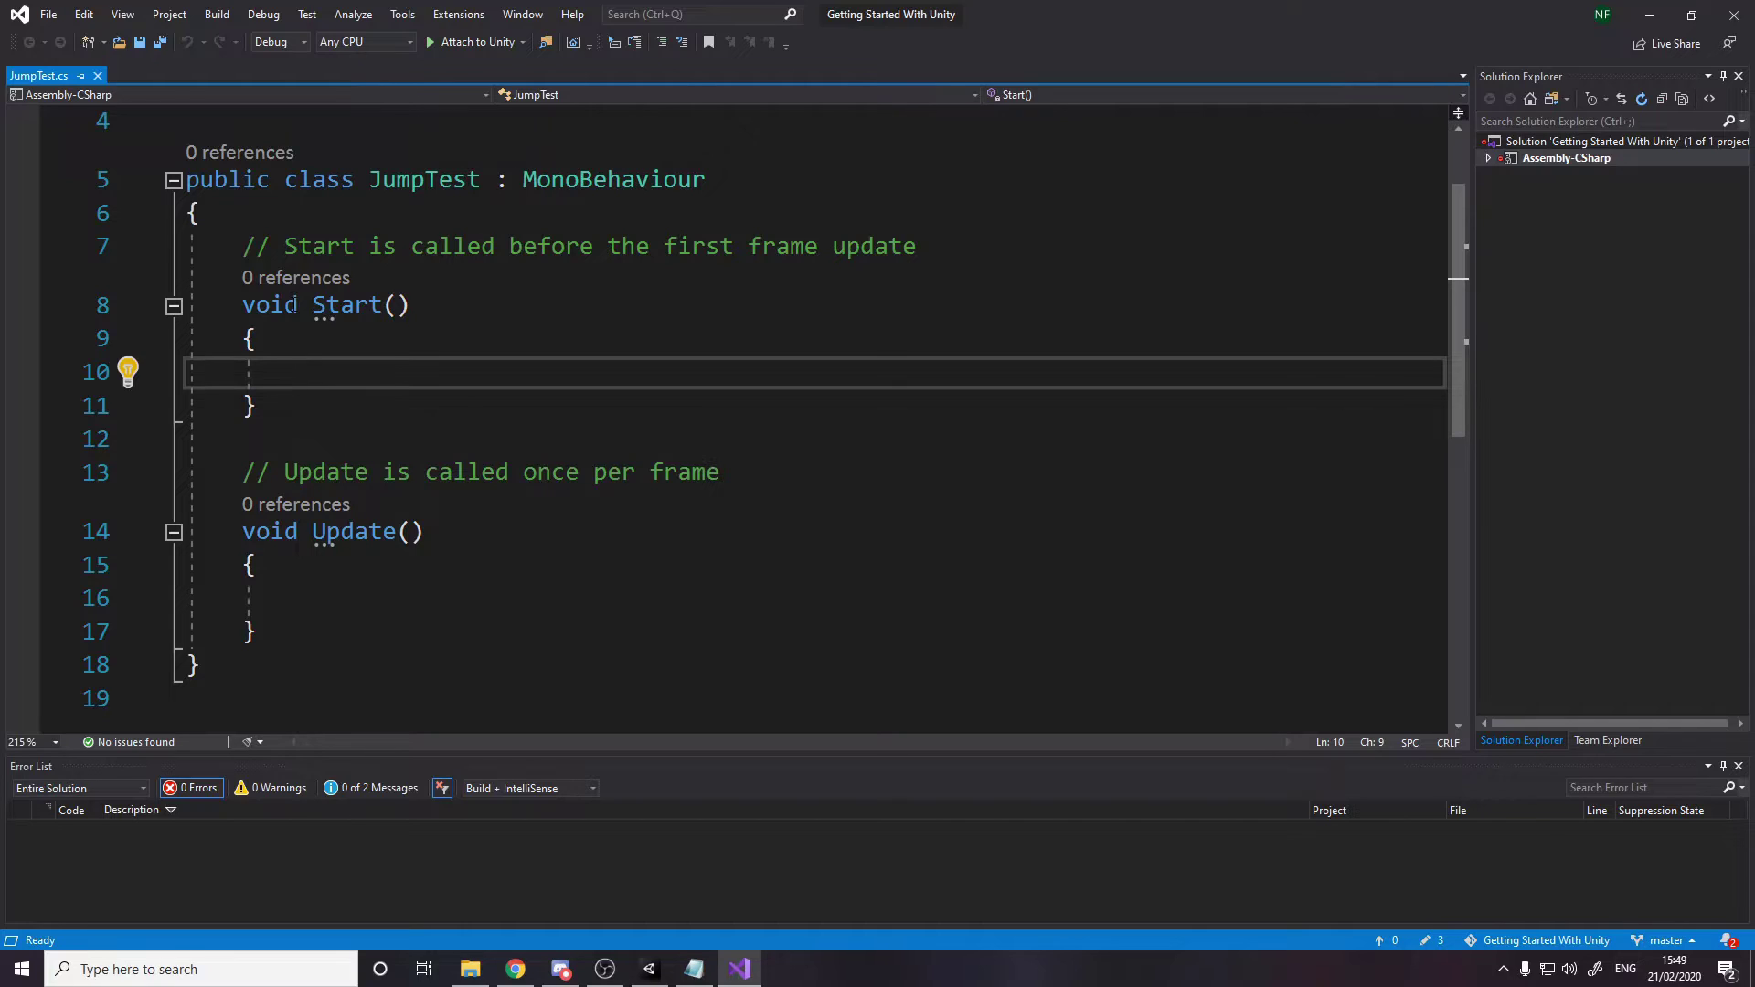
pyautogui.moveTo(242, 247); pyautogui.dragTo(962, 265)
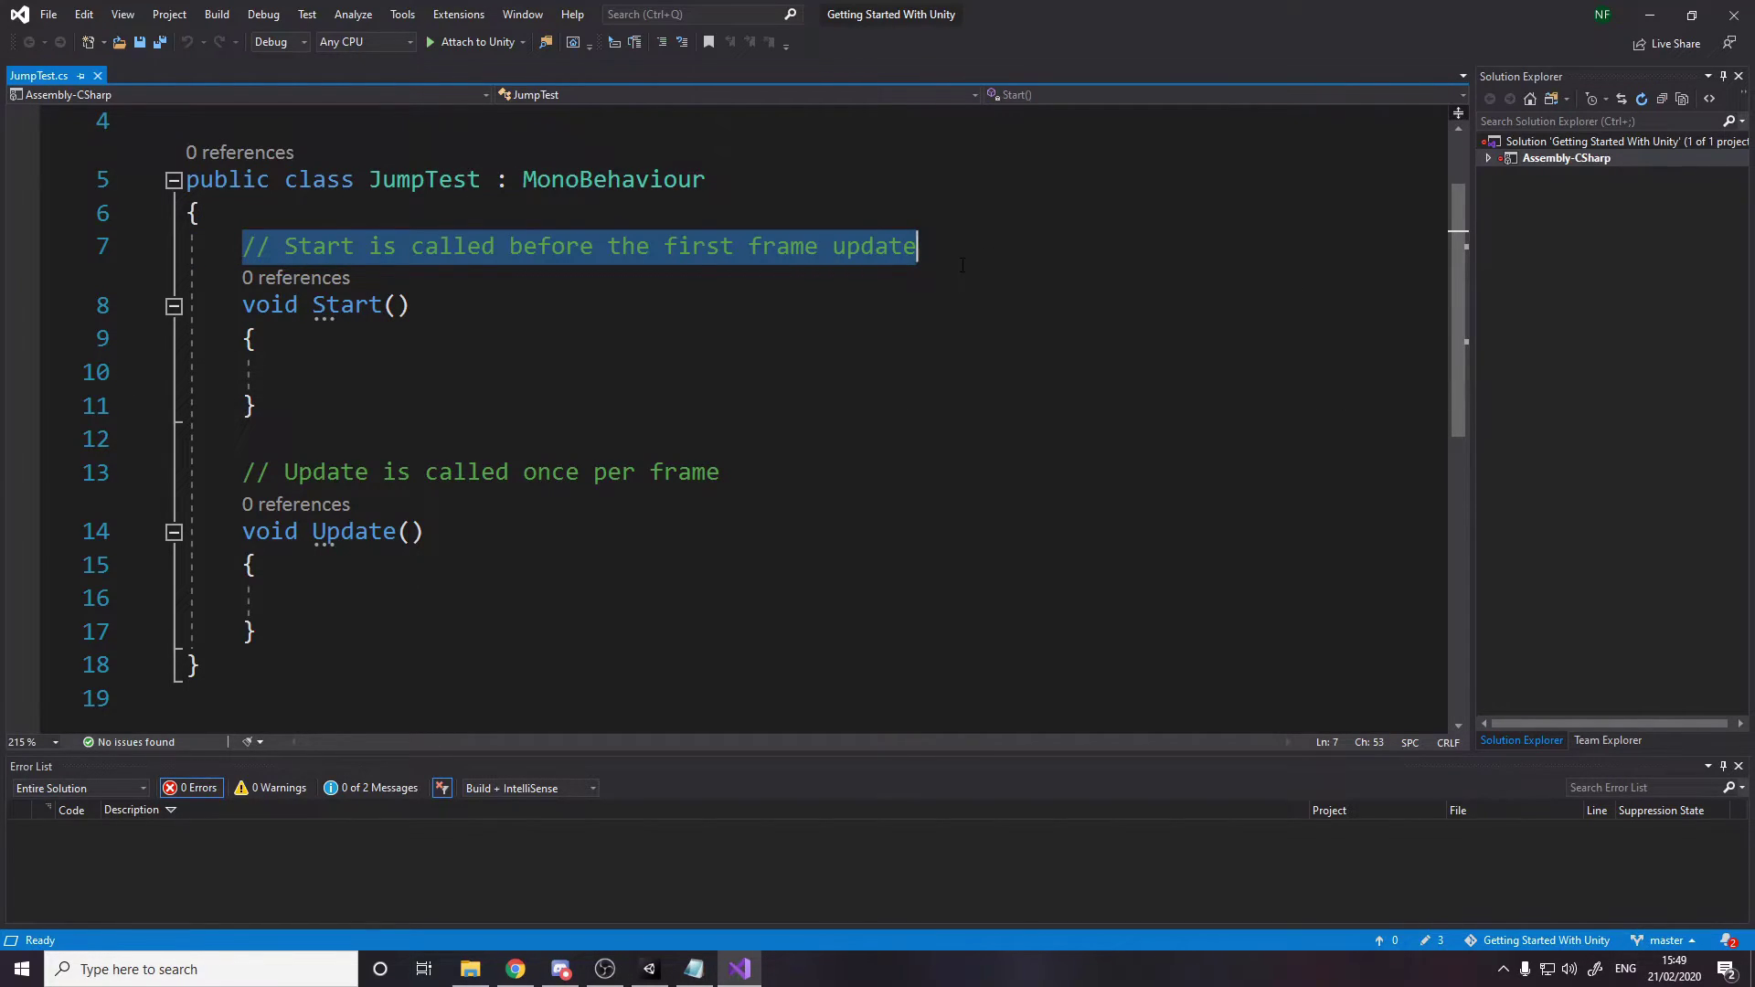
pyautogui.click(398, 304)
pyautogui.click(366, 336)
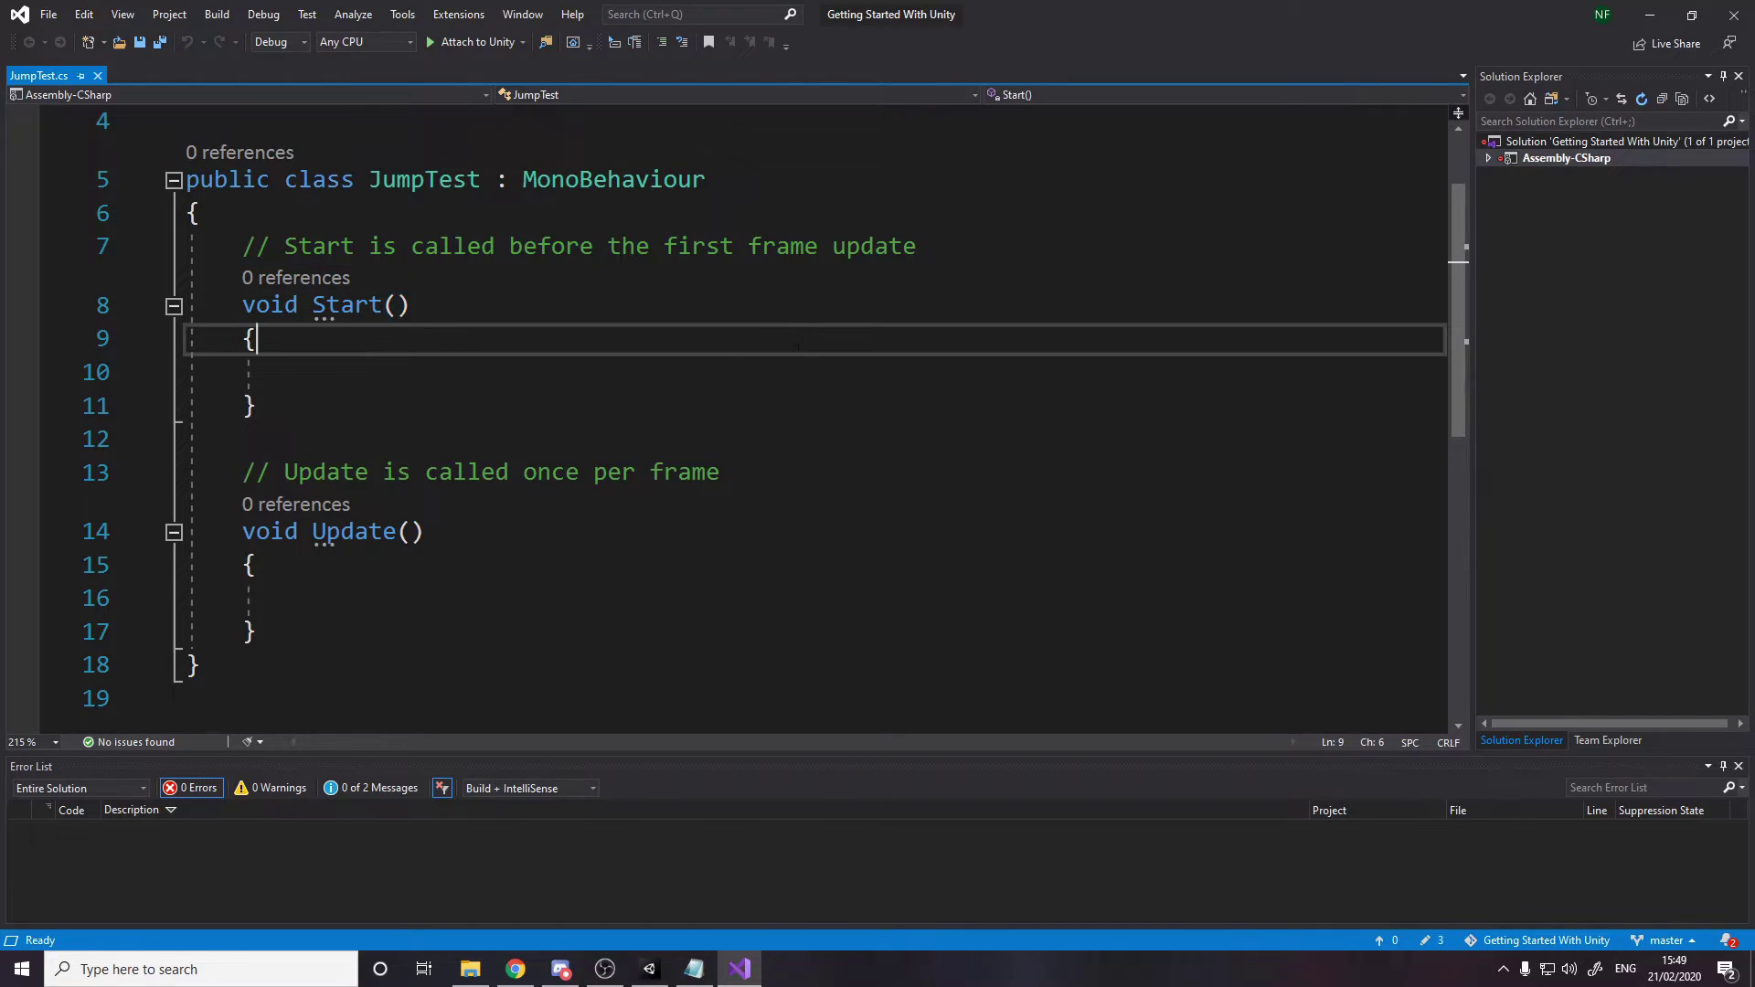
pyautogui.click(365, 361)
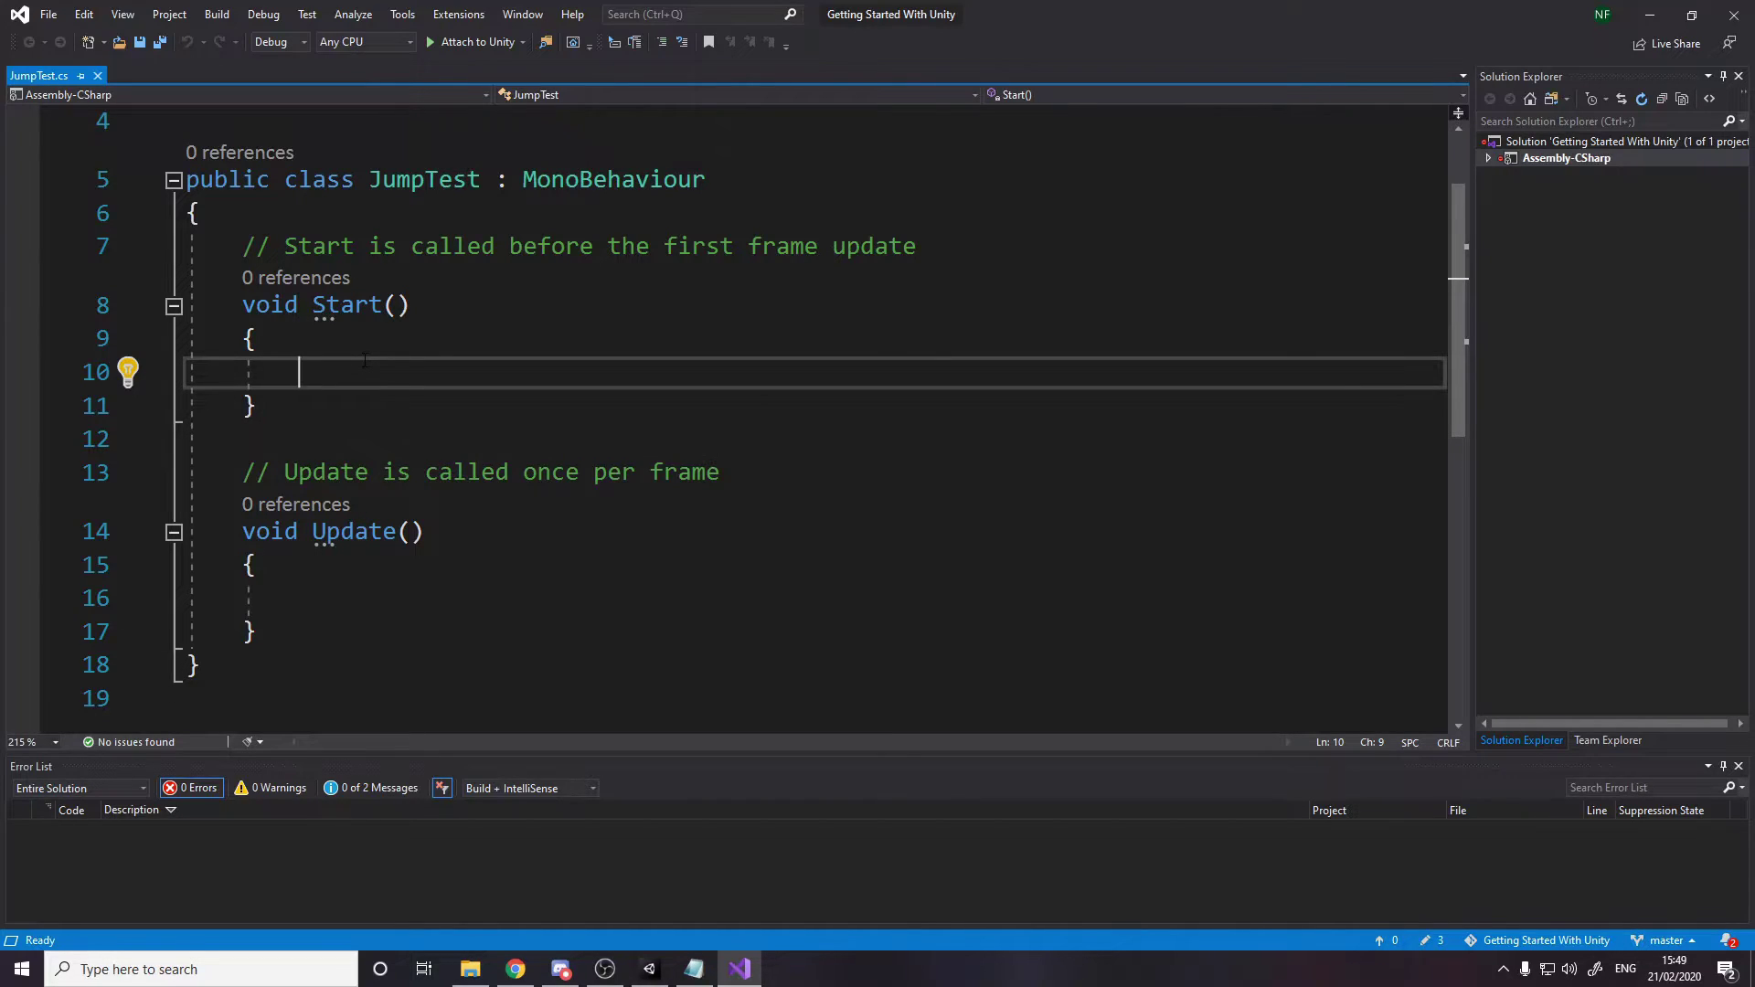
pyautogui.press('Down')
pyautogui.press('Down')
pyautogui.press('Down')
pyautogui.press('Down')
pyautogui.press('Down')
pyautogui.press('Down')
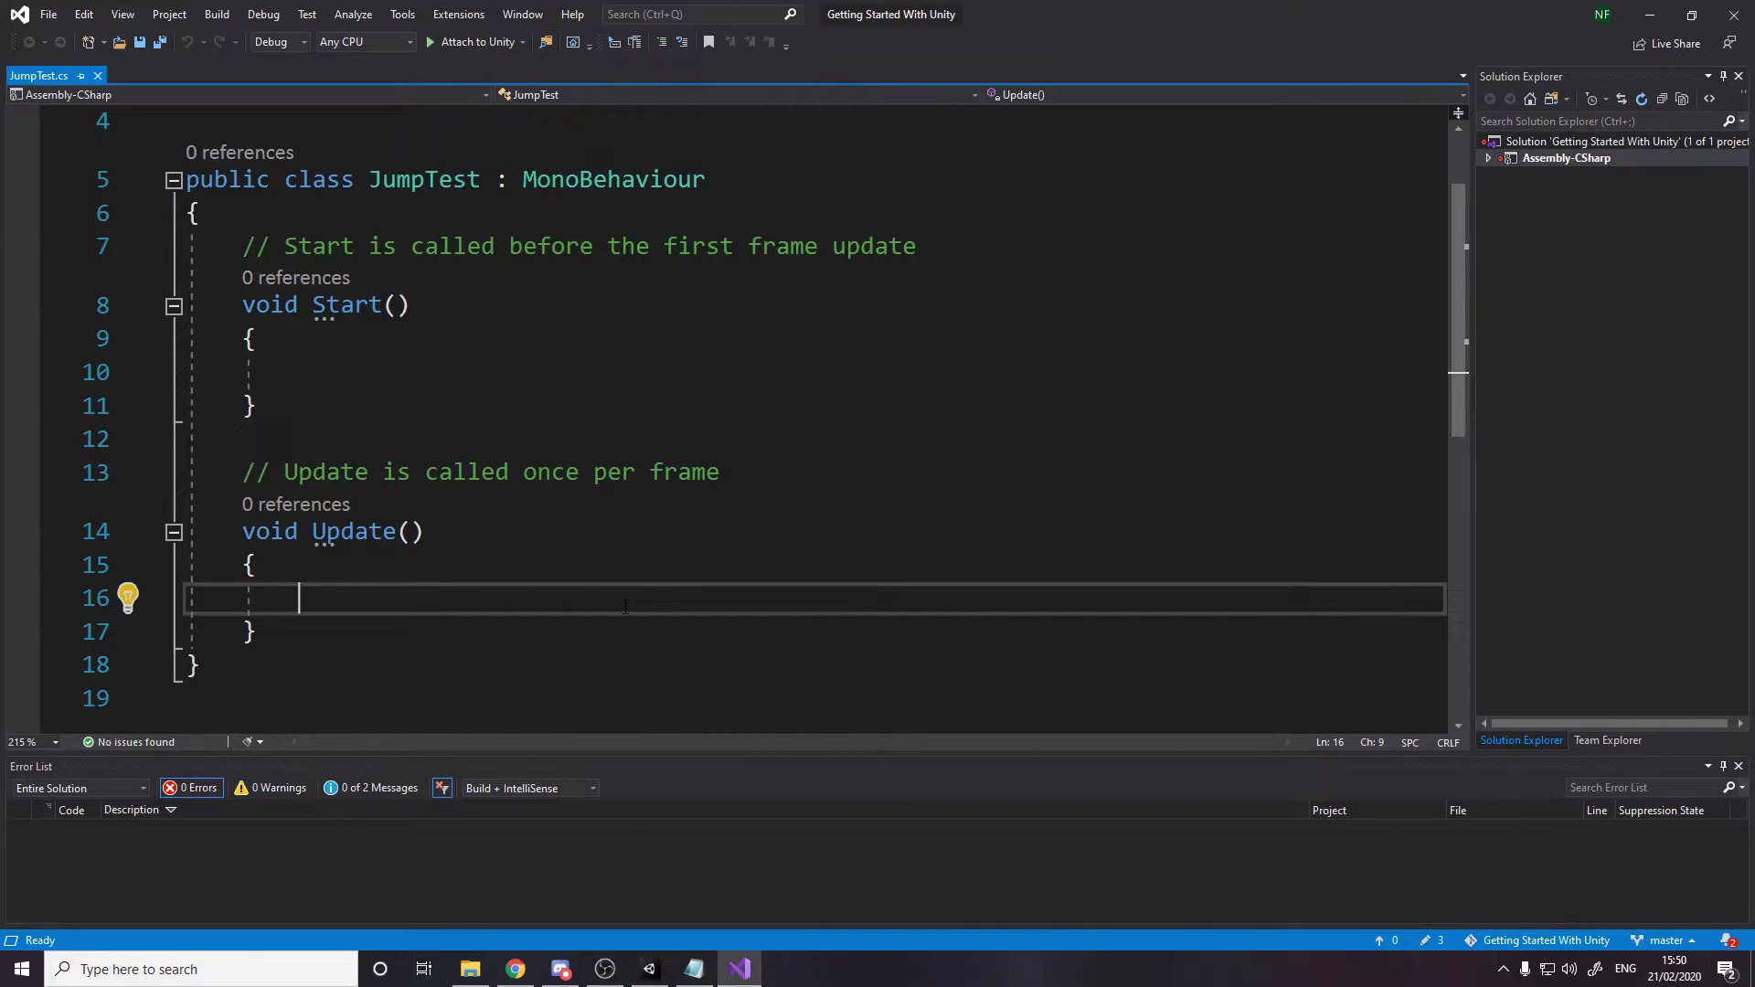
pyautogui.click(258, 406)
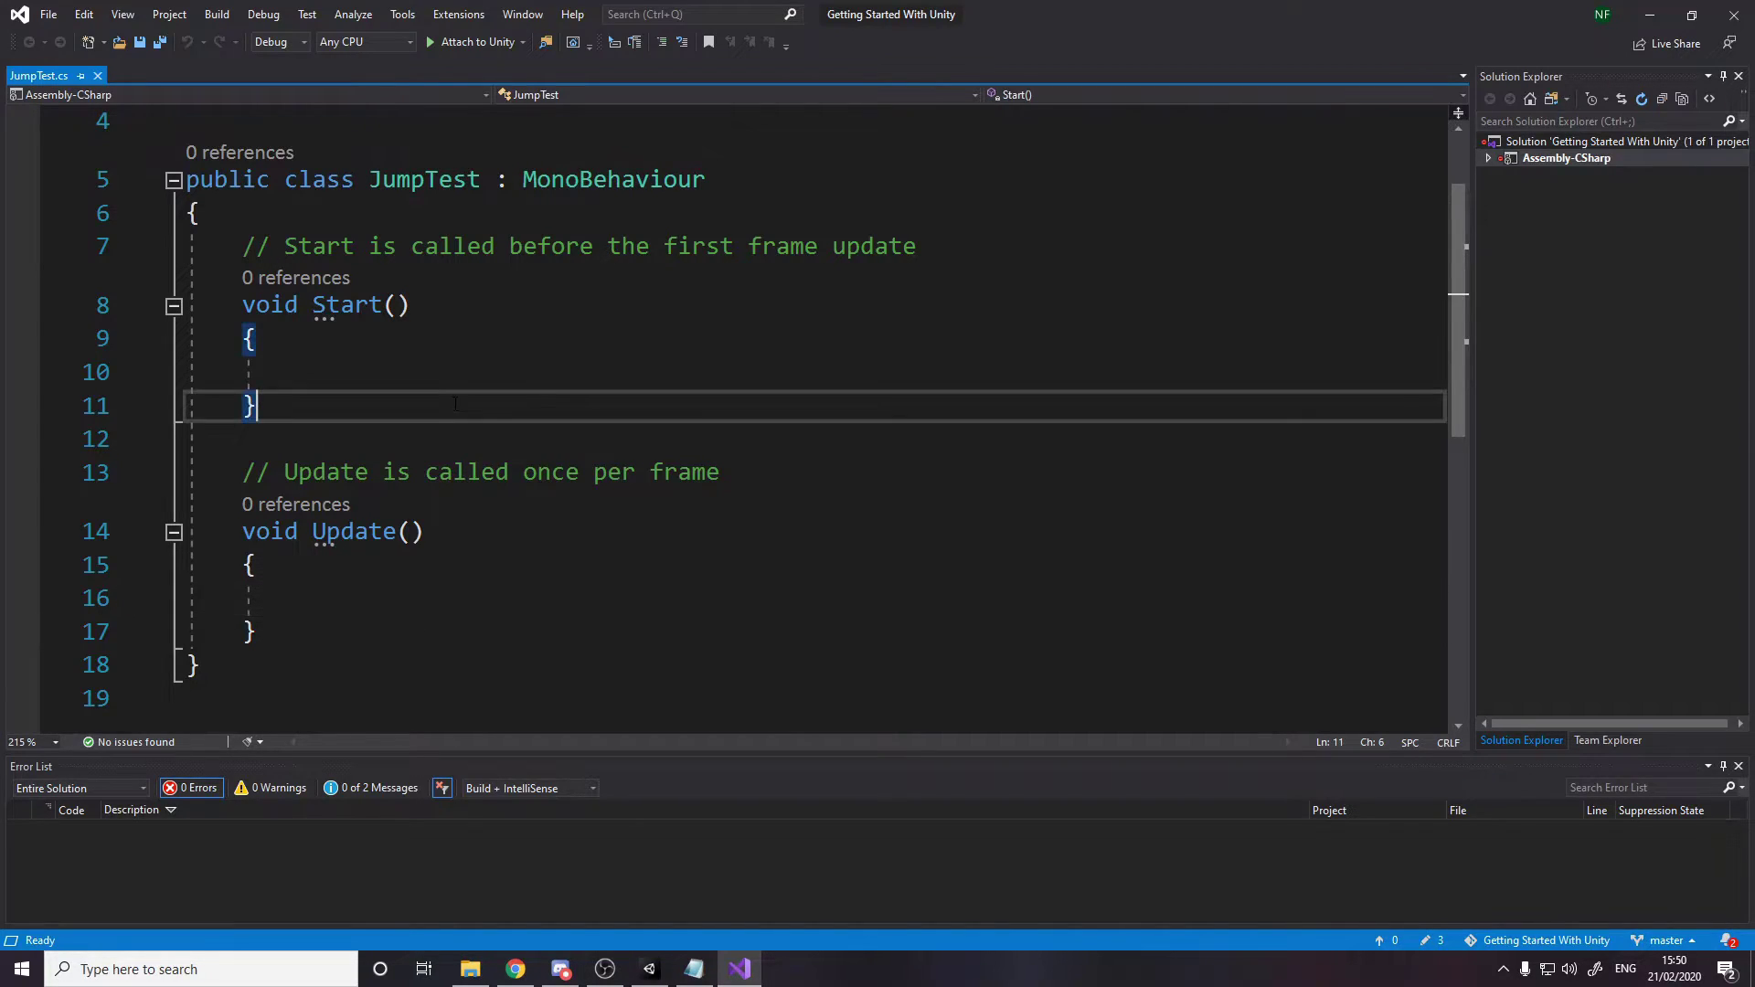
pyautogui.click(356, 246)
# Insert an Awake method stub, then delete it and save the script.
pyautogui.hotkey('ctrl', 'Return')
pyautogui.hotkey('ctrl', 'Return')
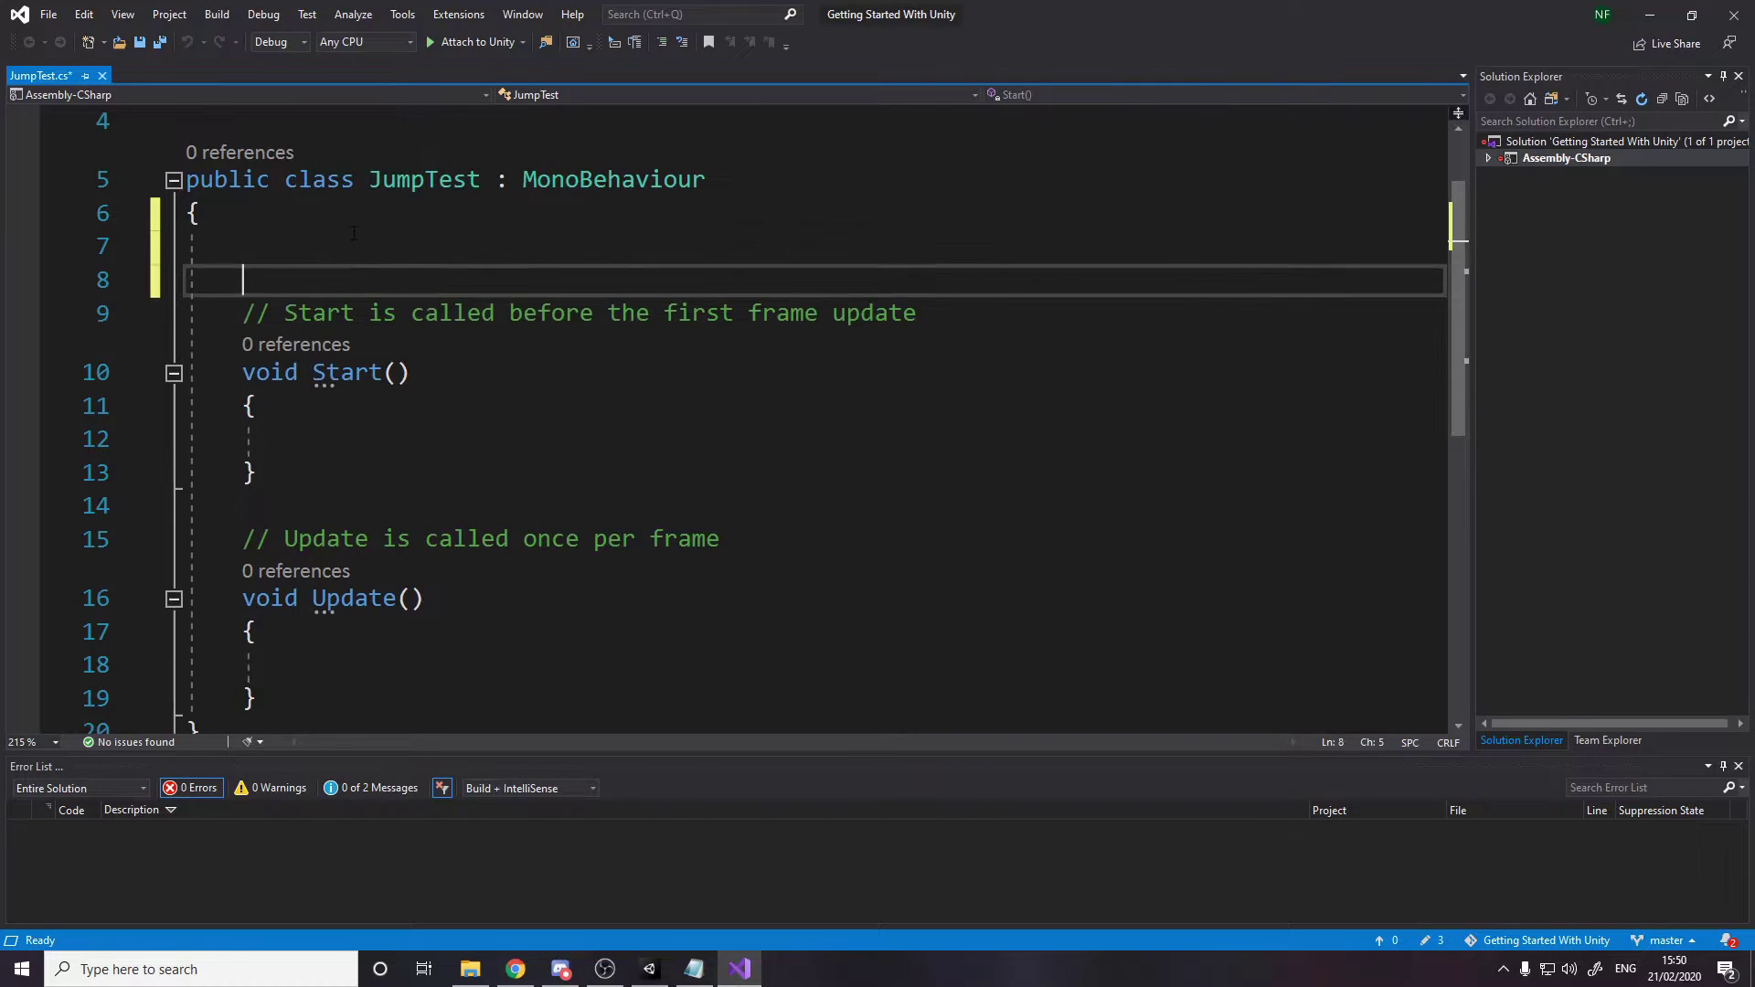
pyautogui.write('awake')
pyautogui.press('Tab')
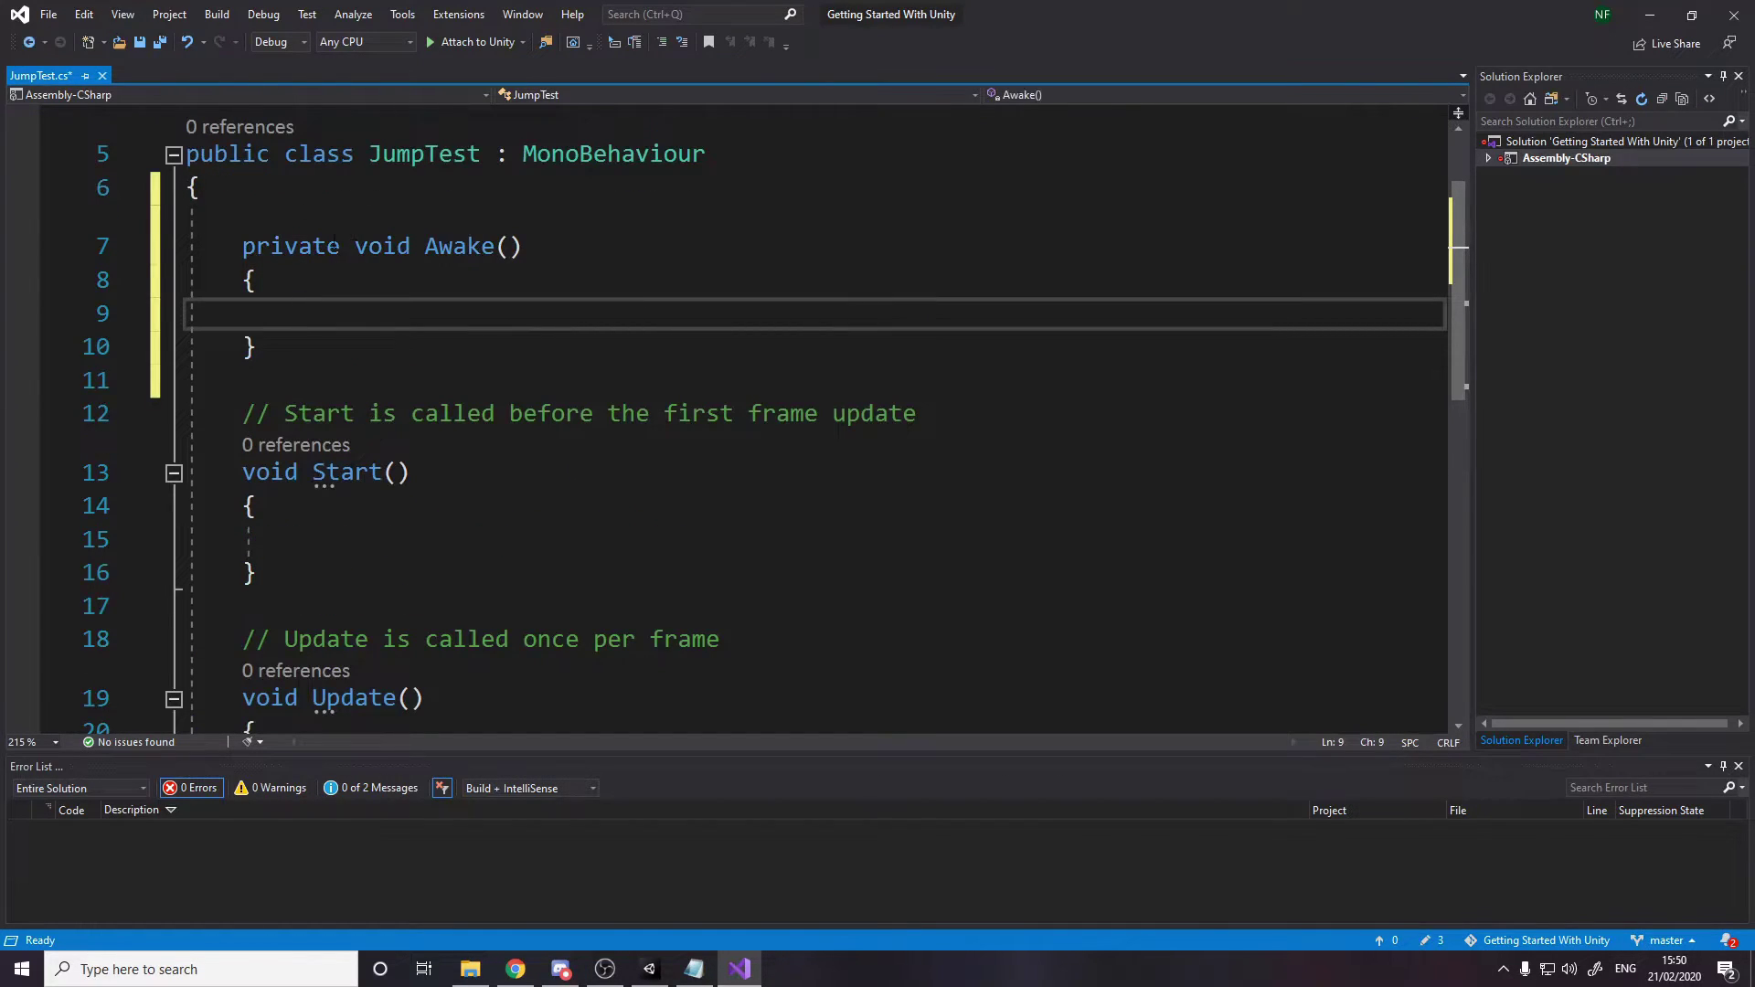
pyautogui.moveTo(260, 348); pyautogui.dragTo(123, 256)
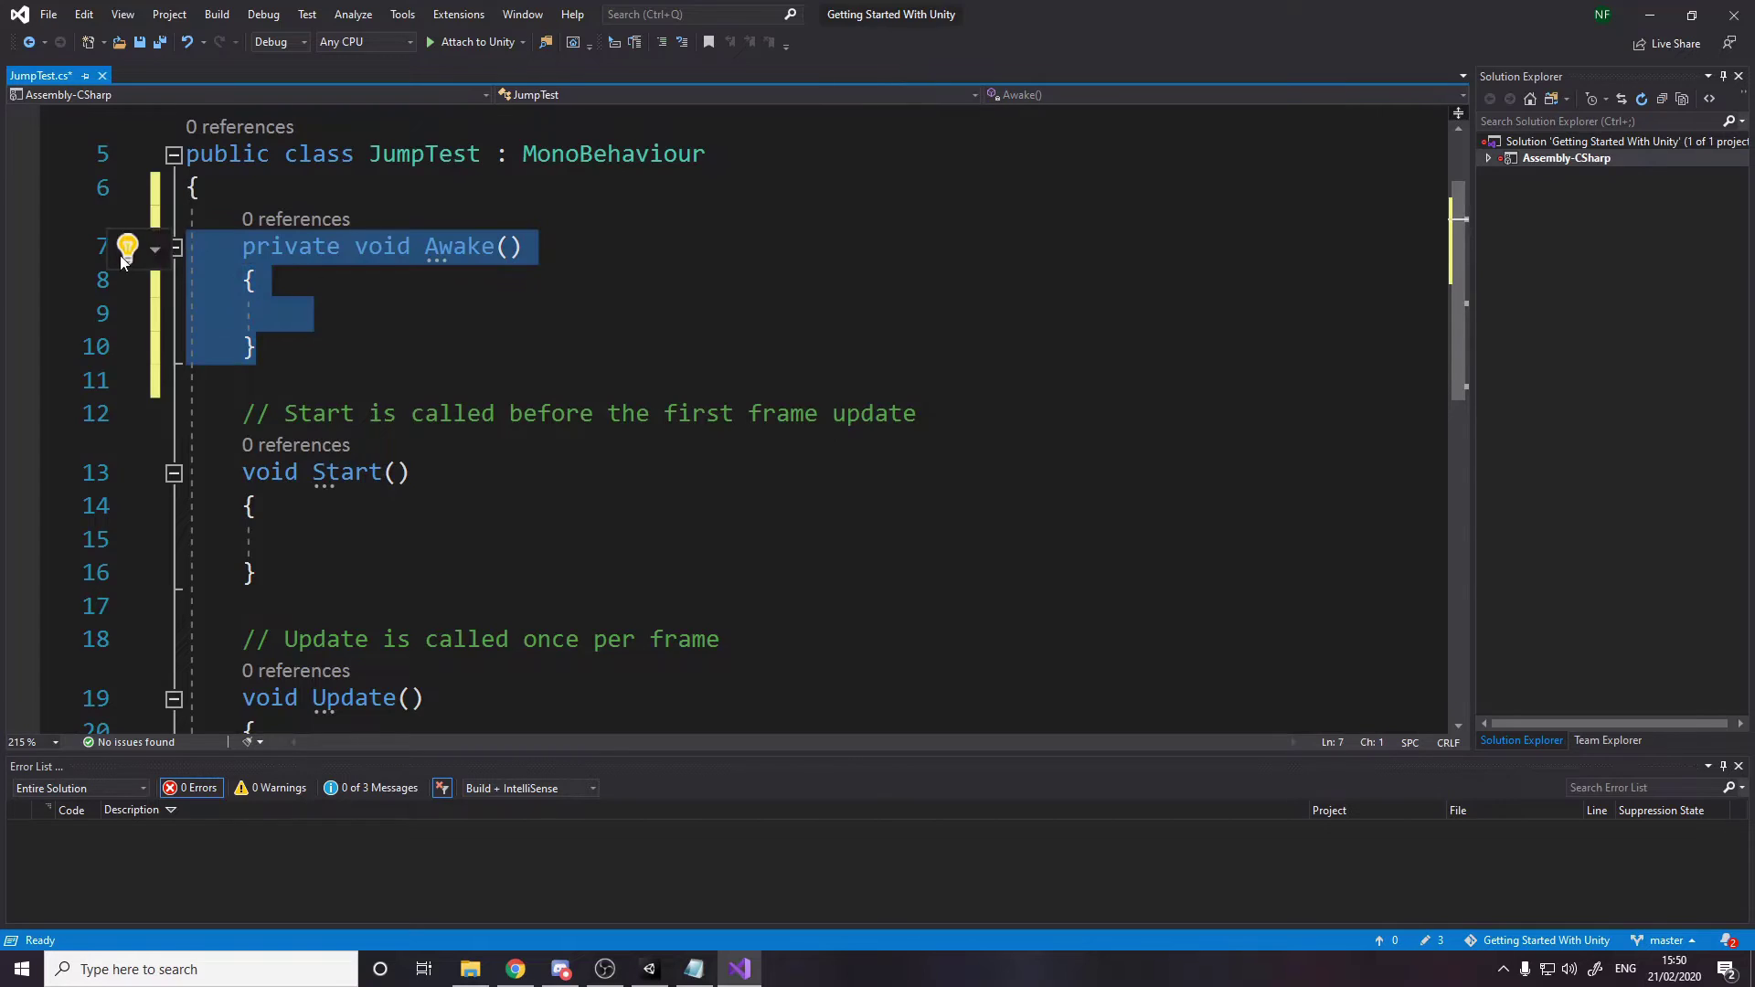
pyautogui.press('BackSpace')
pyautogui.press('BackSpace')
pyautogui.hotkey('ctrl', 's')
# Delete the Start method with its comment and blank lines, leaving only Update.
pyautogui.moveTo(310, 446); pyautogui.dragTo(165, 279)
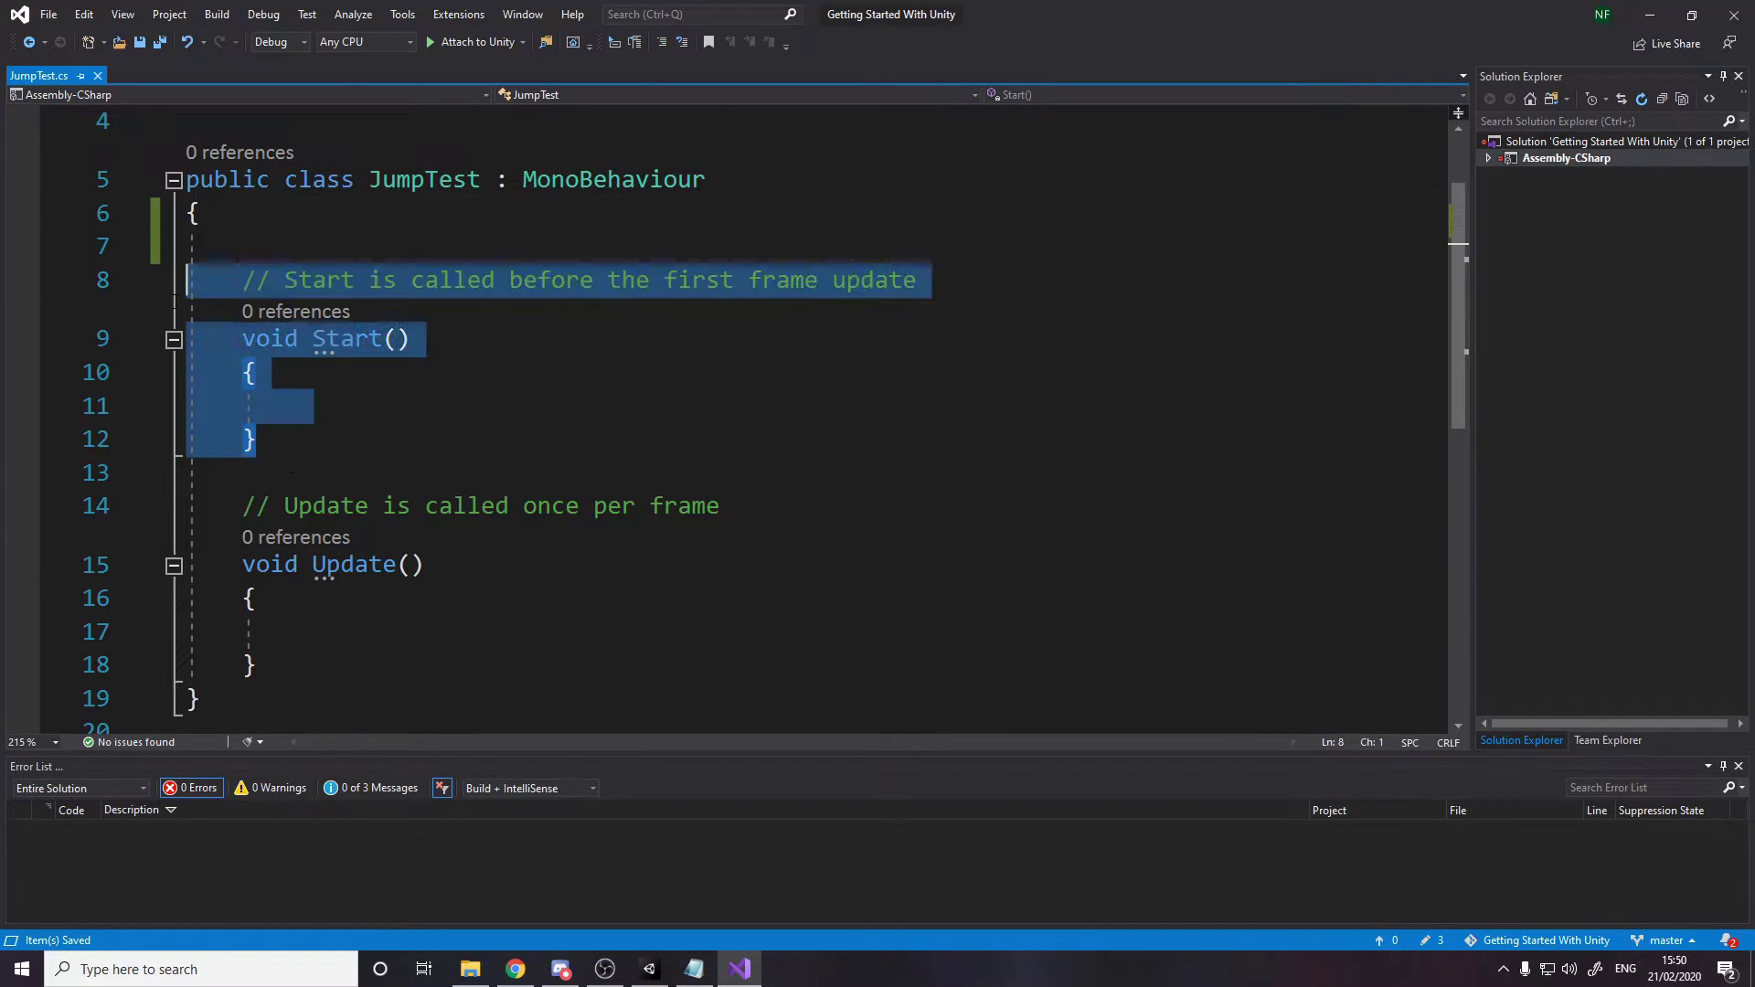
pyautogui.press('BackSpace')
pyautogui.press('BackSpace')
pyautogui.press('BackSpace')
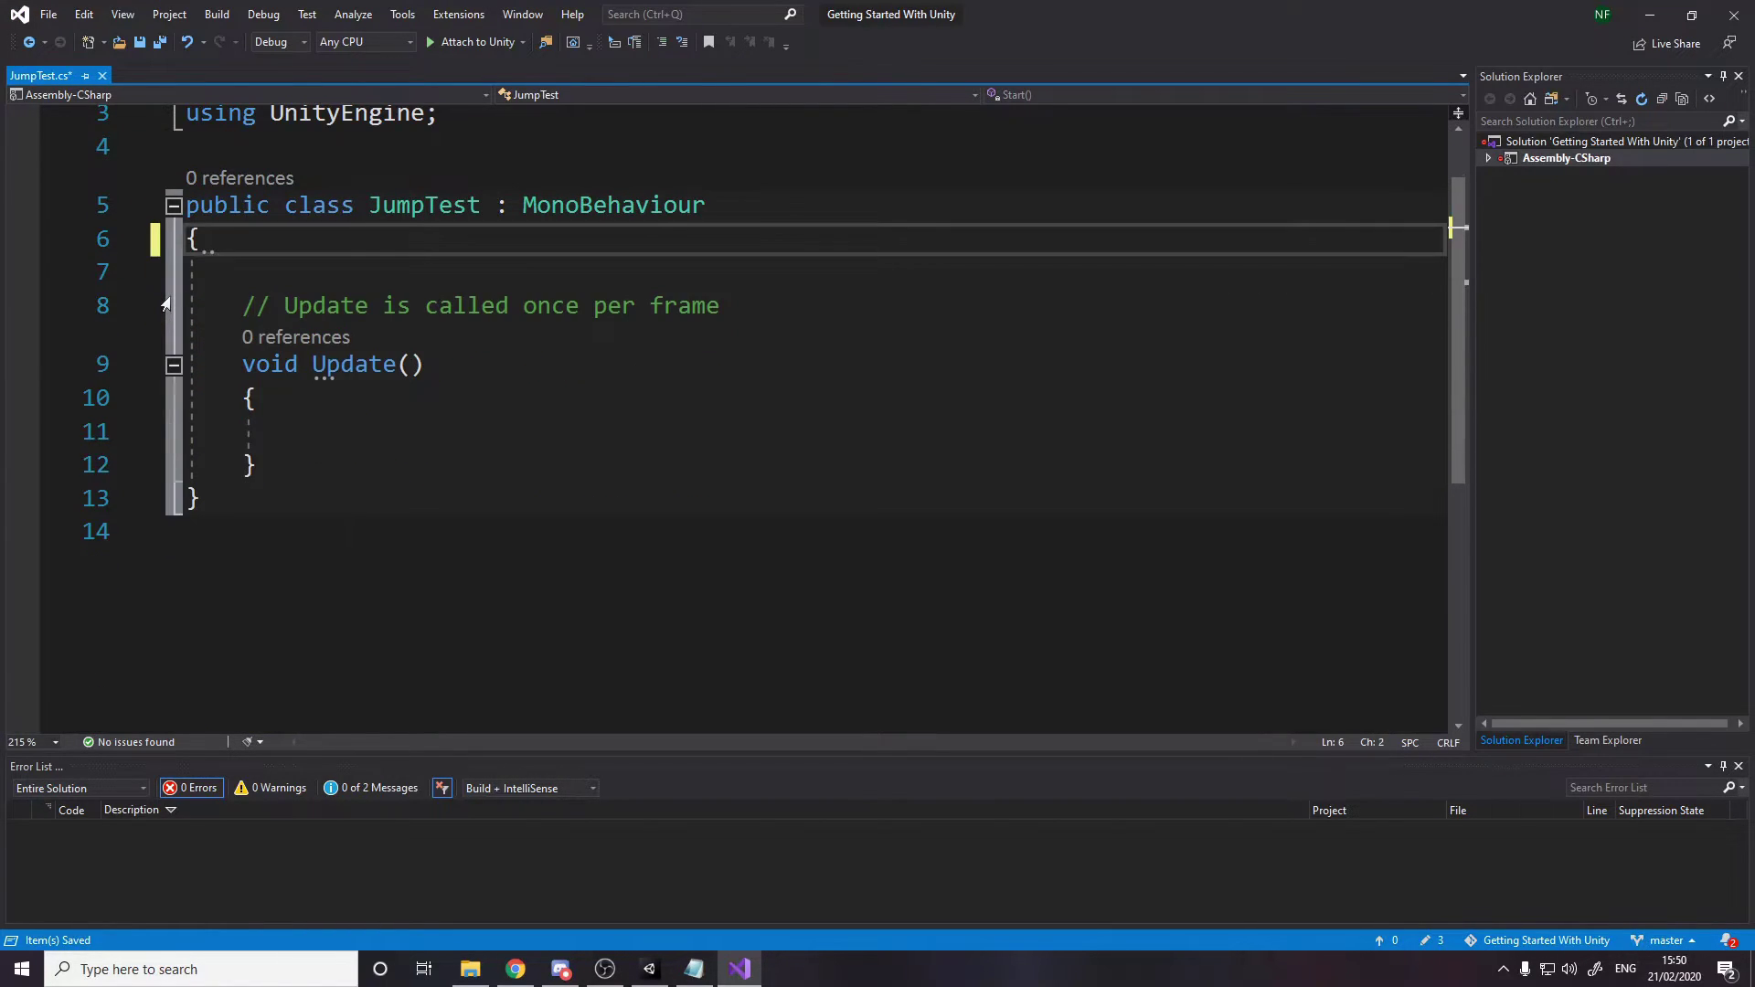
pyautogui.click(473, 267)
pyautogui.press('BackSpace')
pyautogui.press('BackSpace')
pyautogui.hotkey('ctrl', 's')
pyautogui.keyDown('ctrl'); pyautogui.scroll(3, 473, 267); pyautogui.keyUp('ctrl')
pyautogui.click(458, 500)
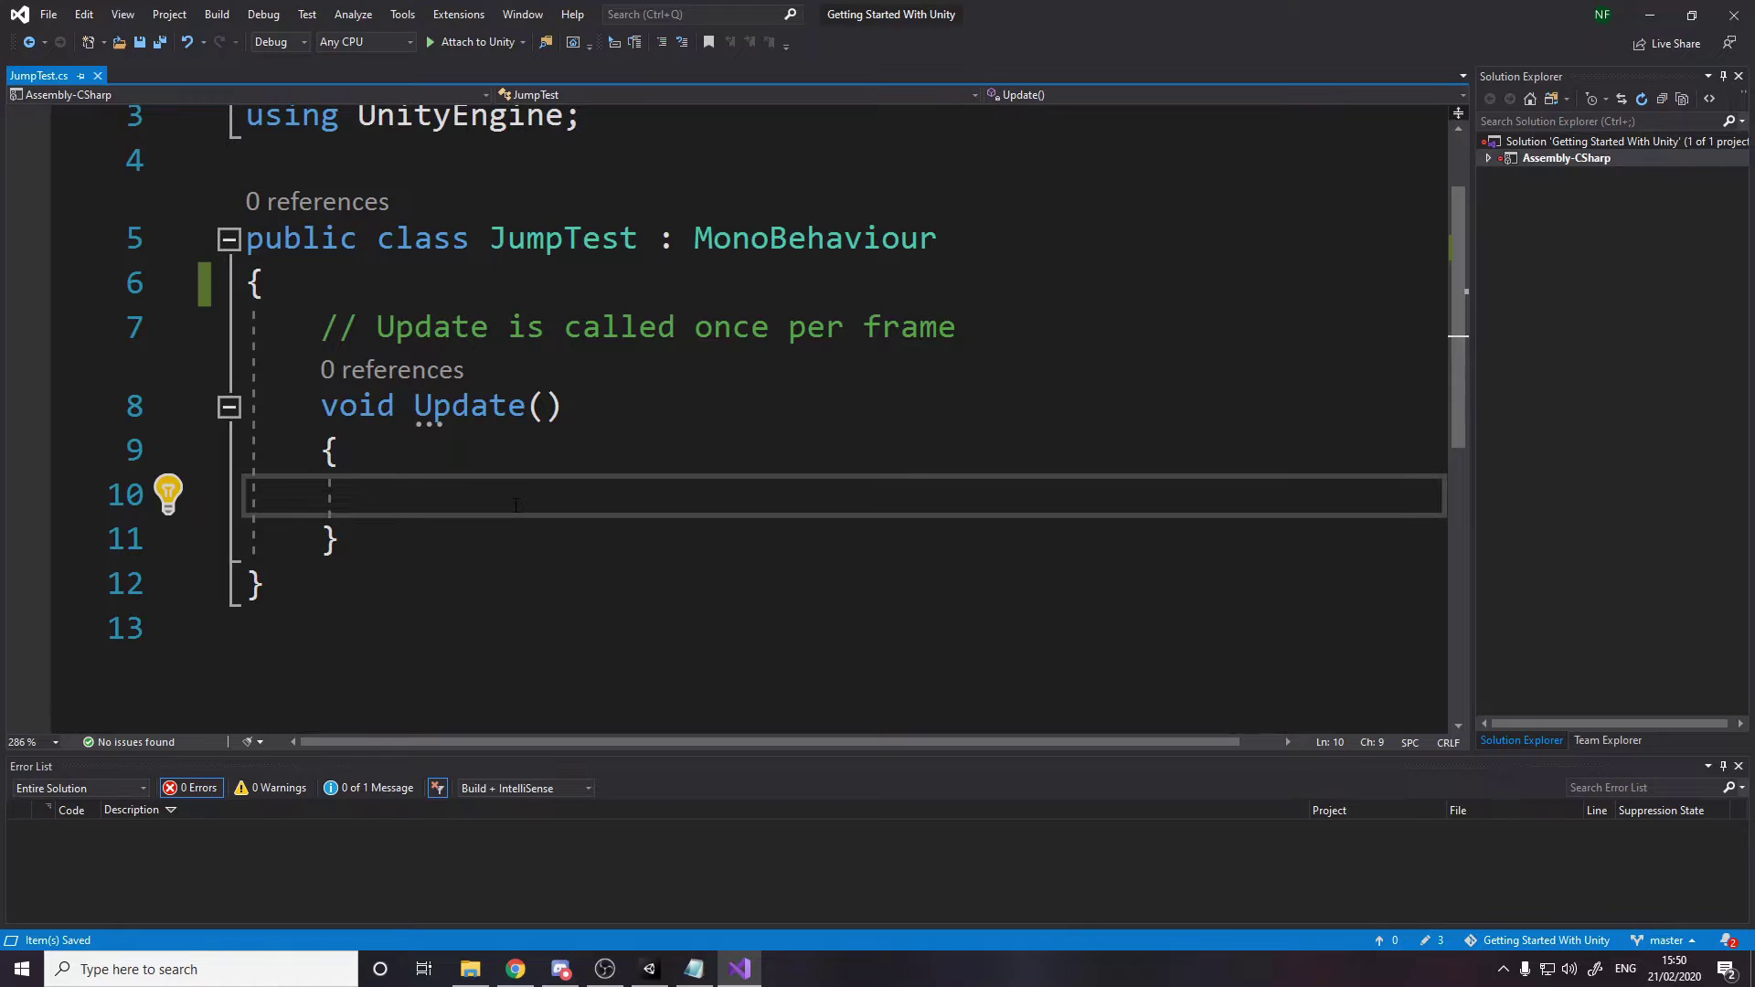
# Begin the condition if(Input.GetKeyDown(KeyCode. inside Update.
pyautogui.write('if(')
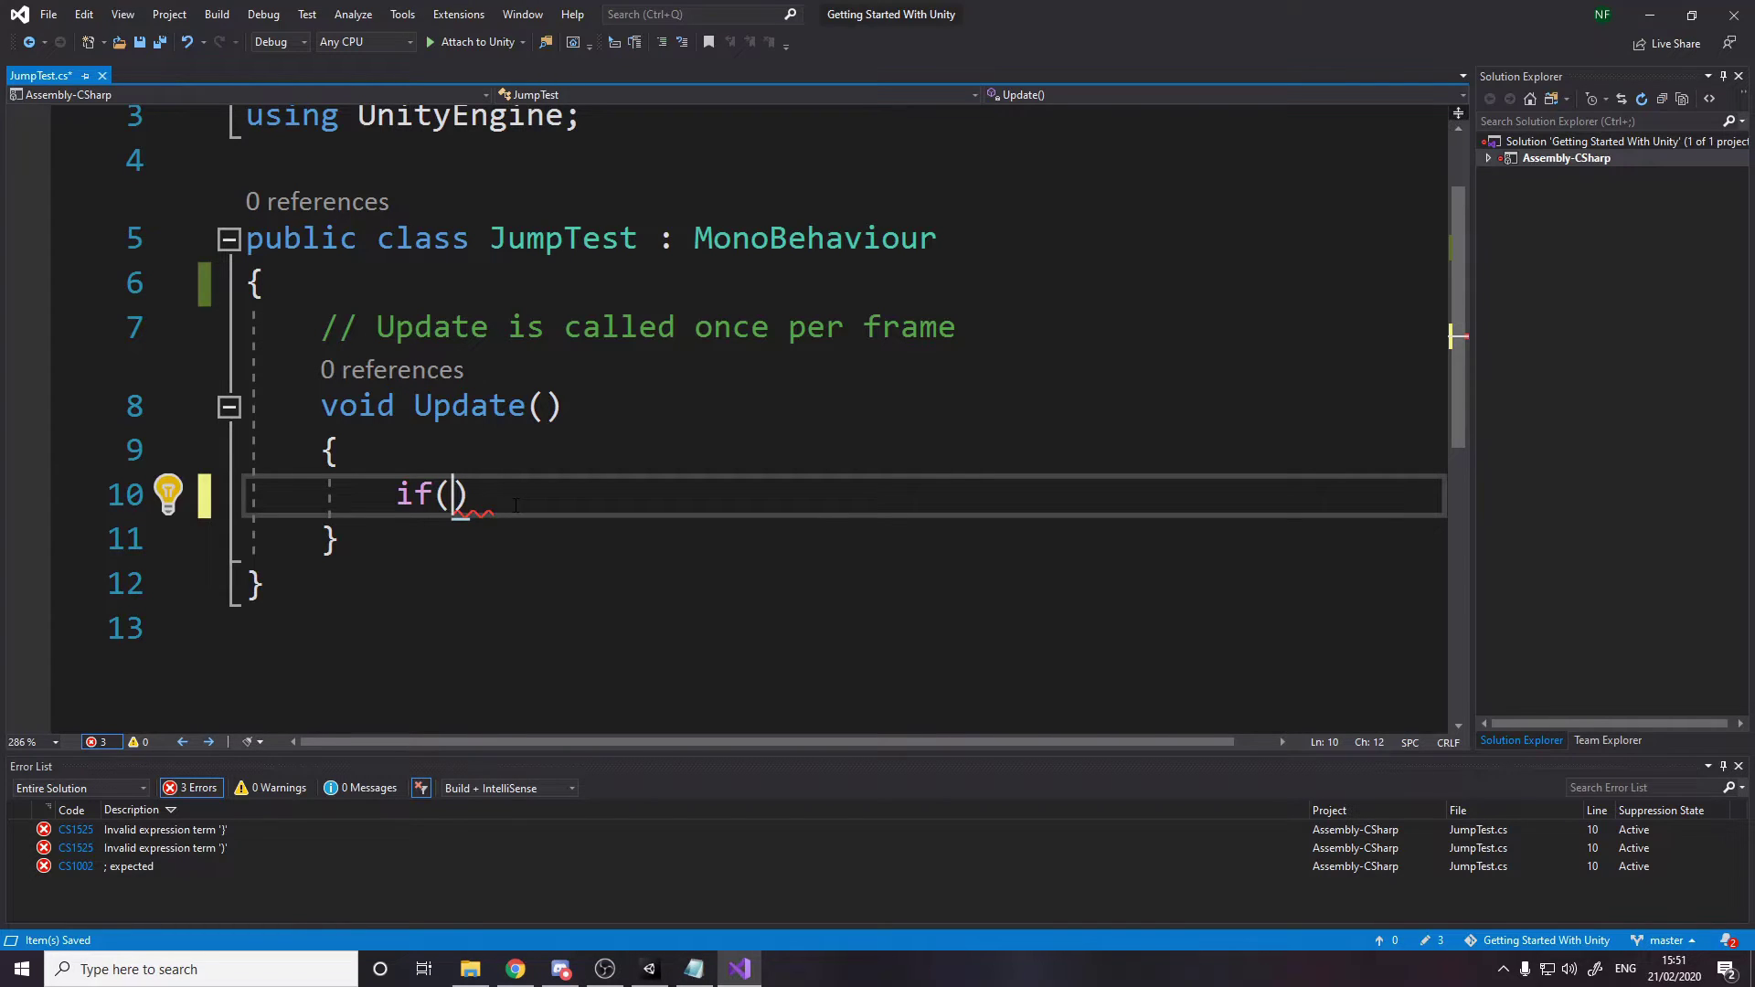
pyautogui.write('input')
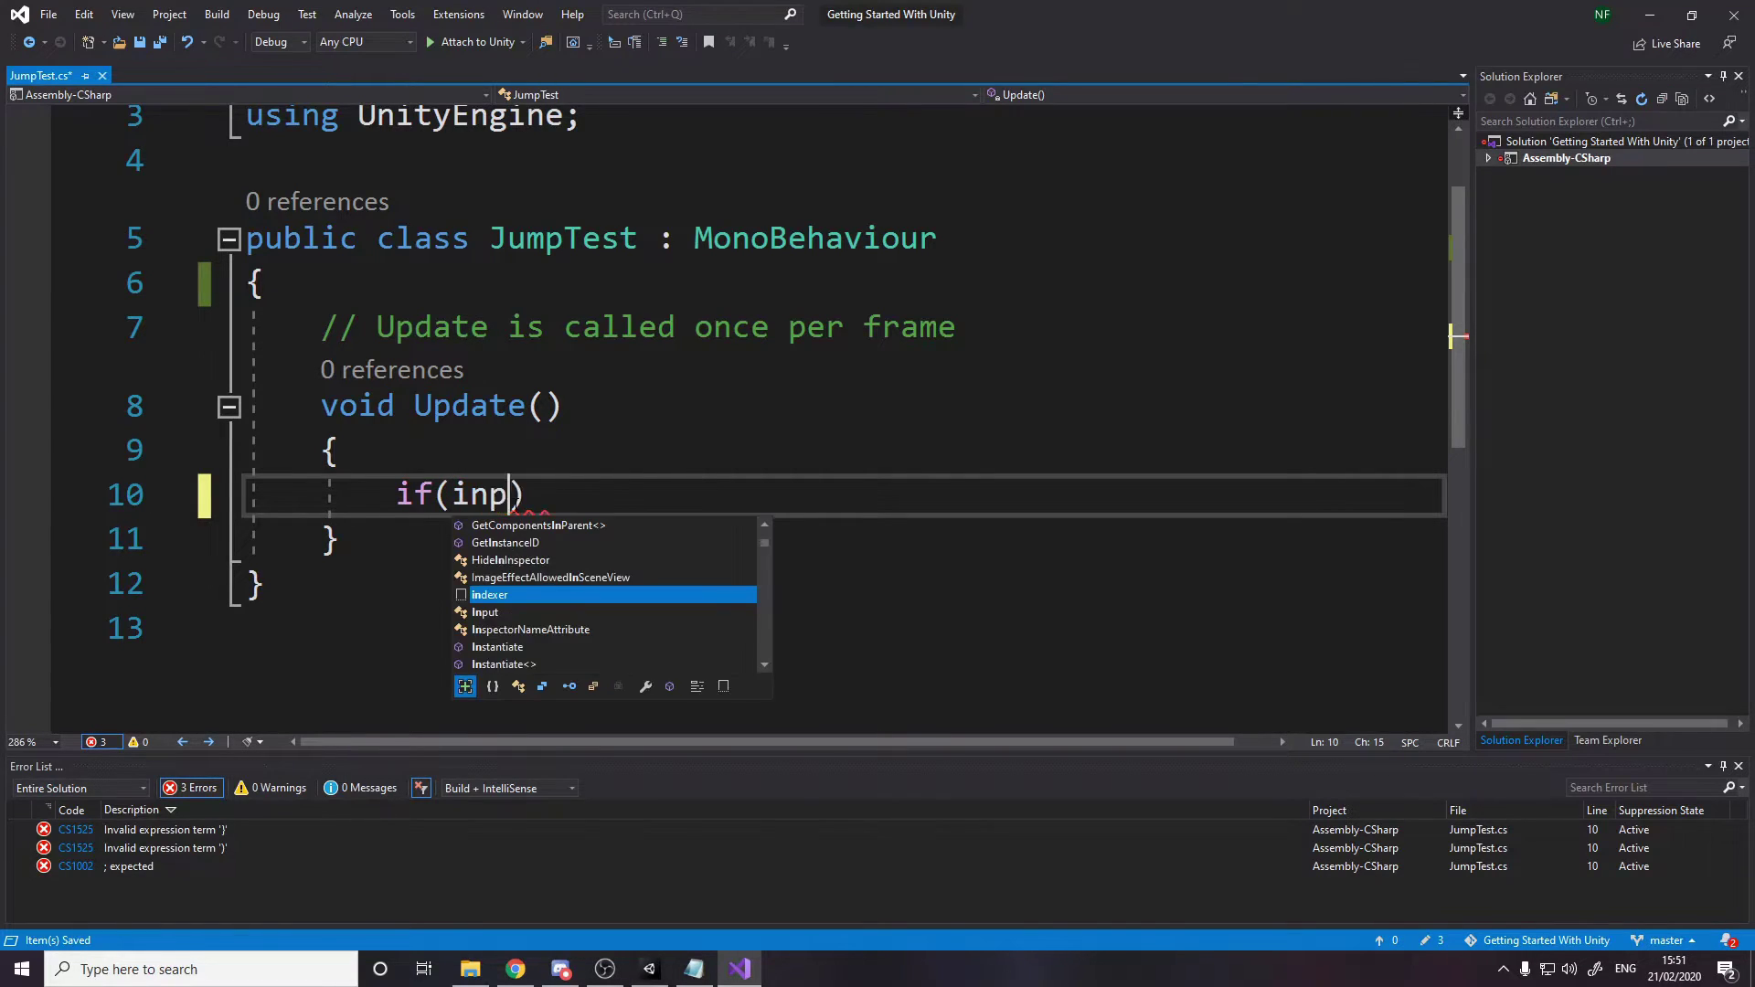
pyautogui.write('.get')
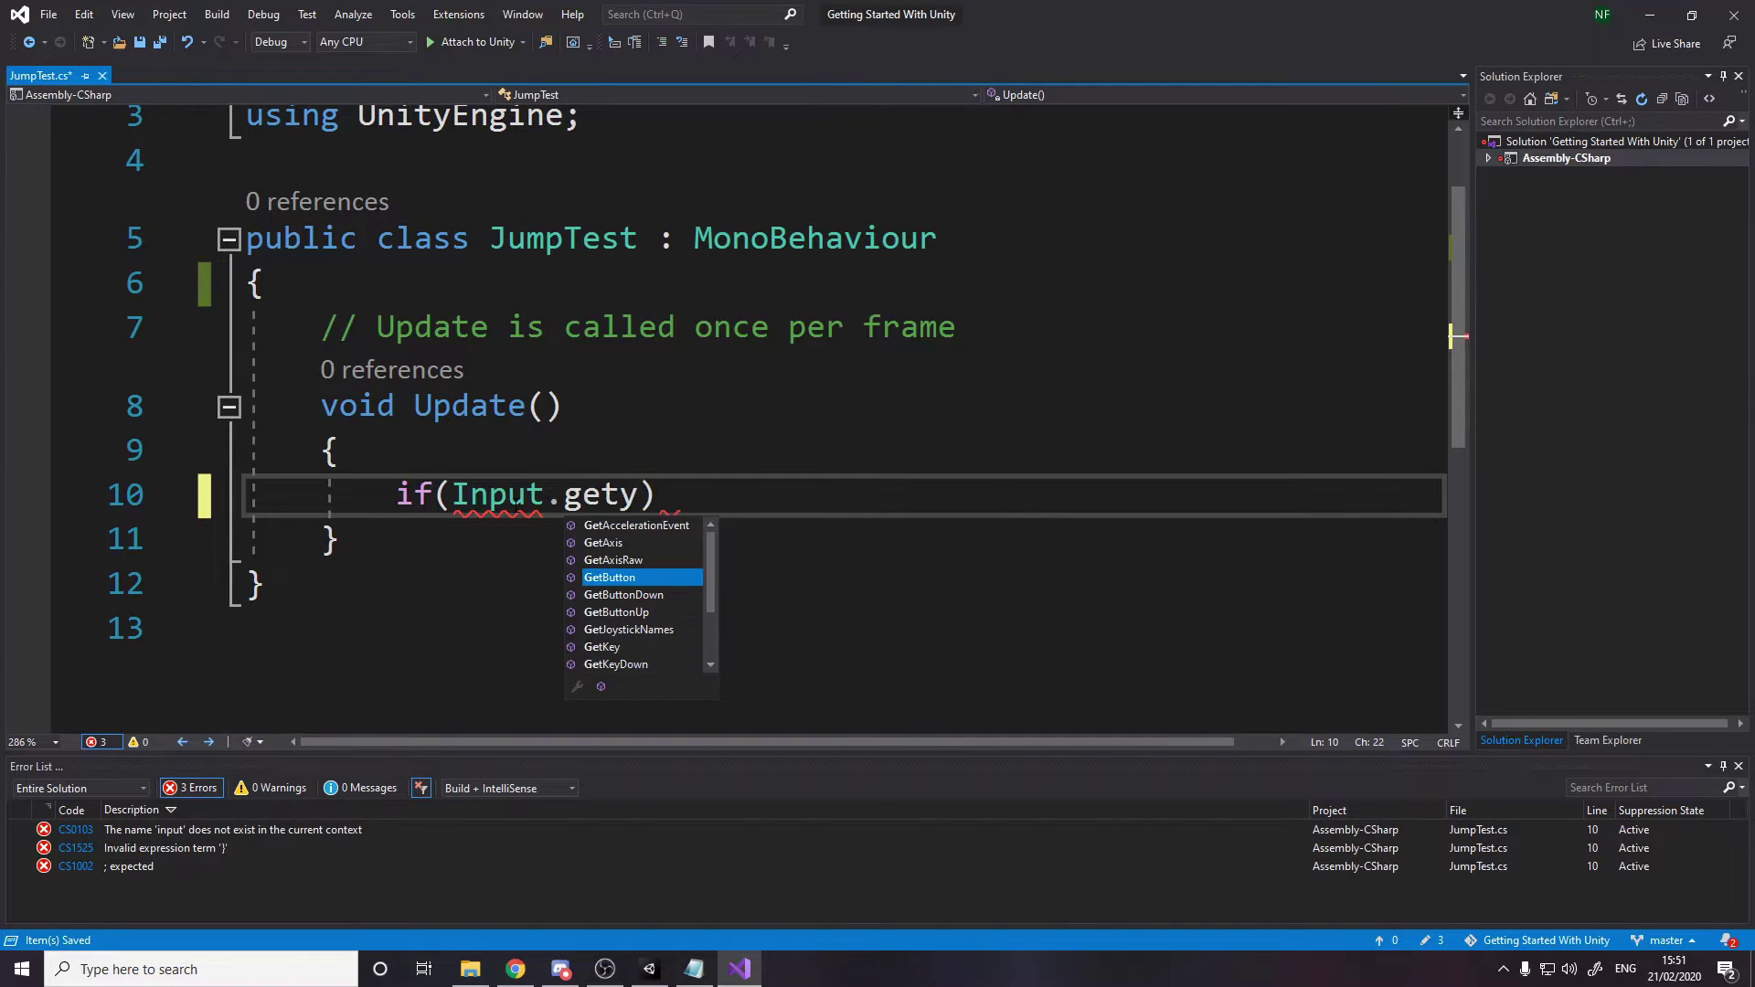
pyautogui.write('ke')
pyautogui.press('Down')
pyautogui.write('(')
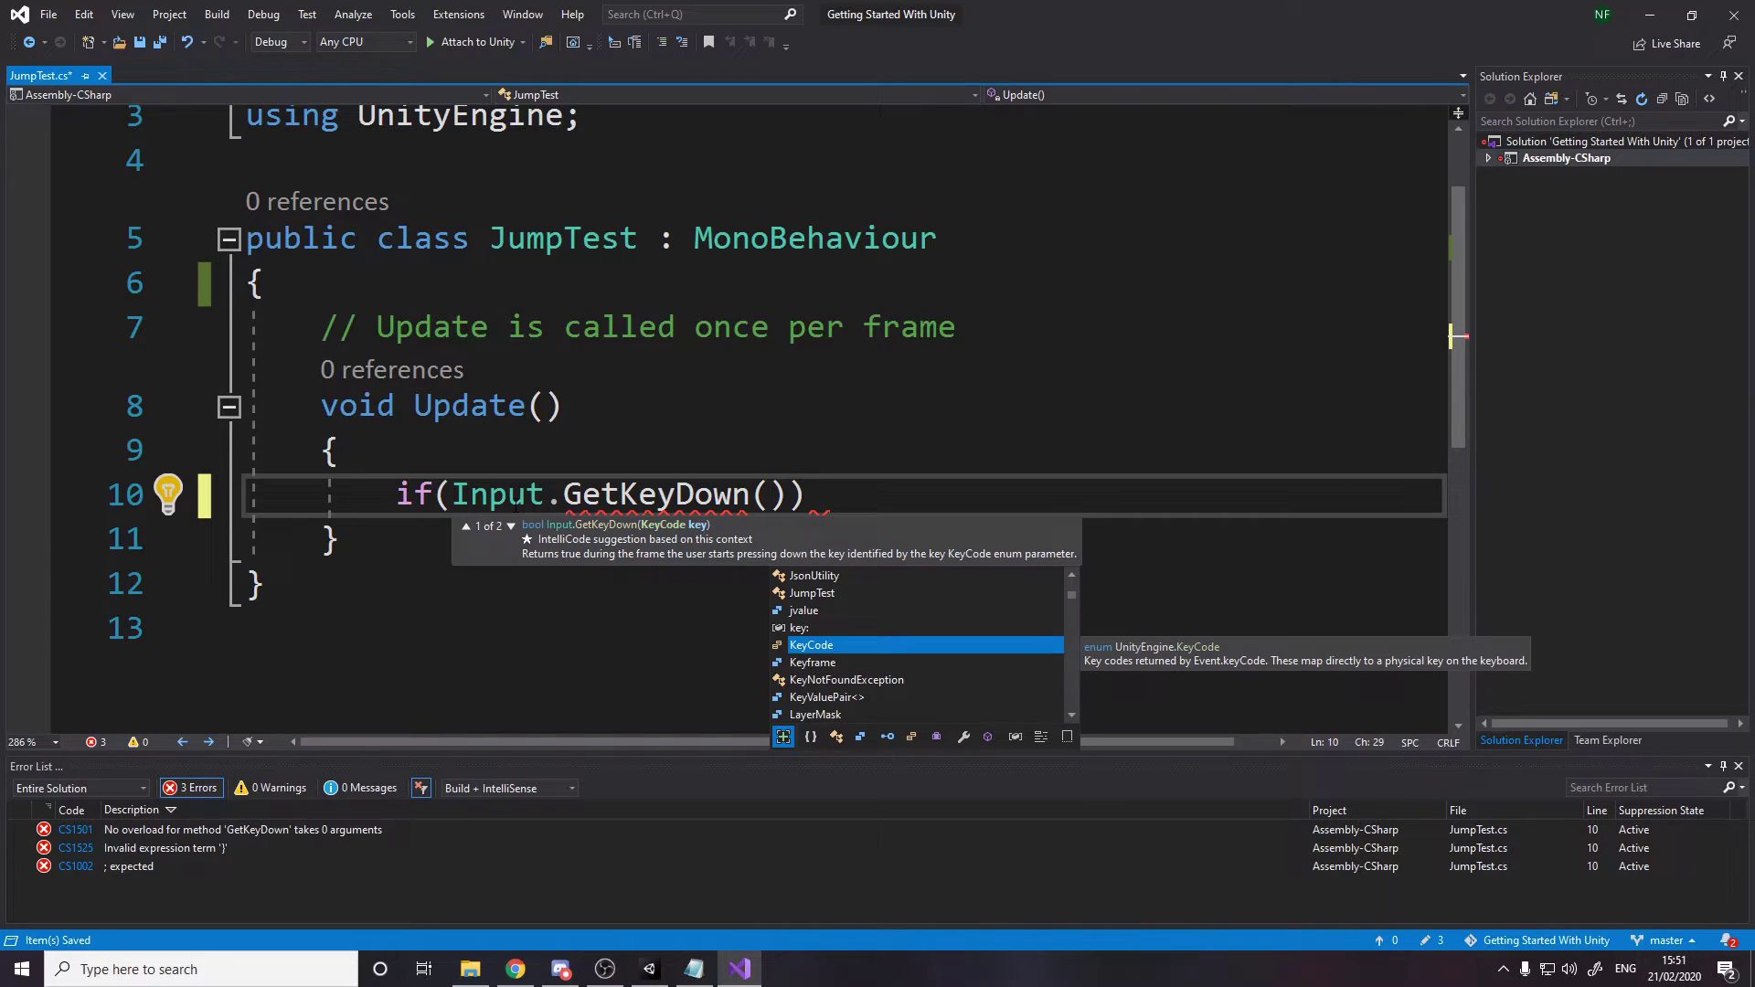
pyautogui.doubleClick(837, 648)
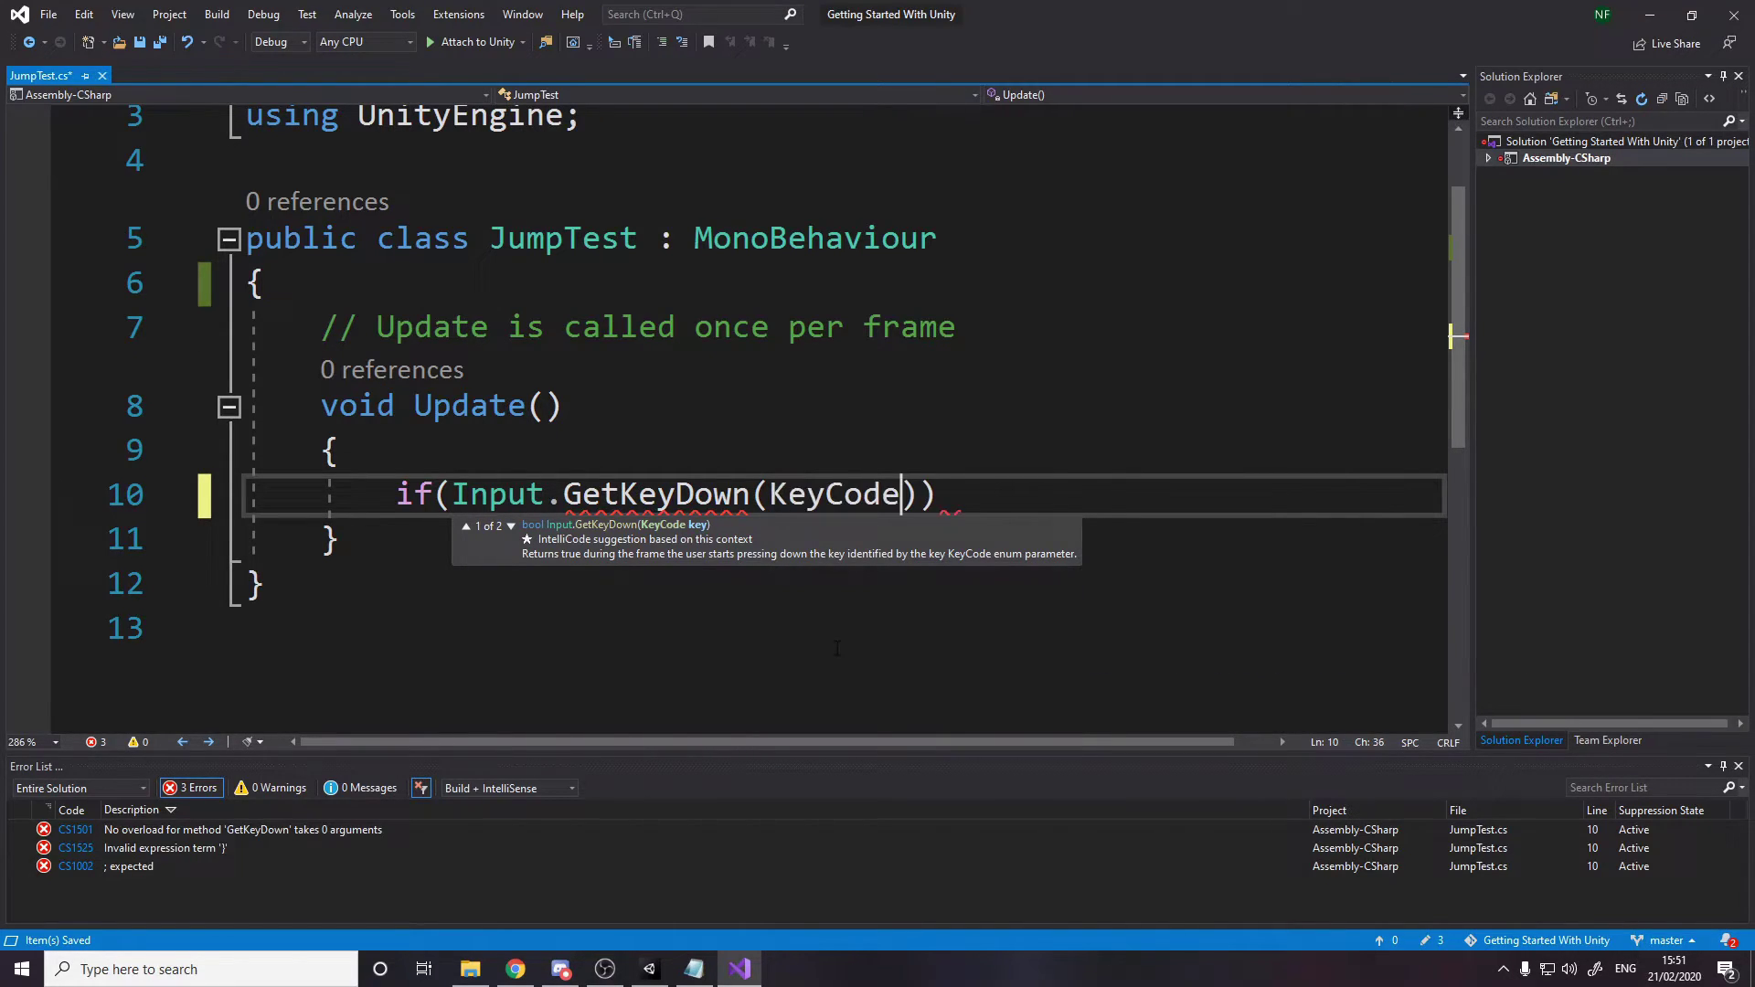
pyautogui.write('.')
# Complete the argument as KeyCode.Space and close the condition with an opening brace.
pyautogui.scroll(-3, 989, 589)
pyautogui.scroll(-20, 989, 589)
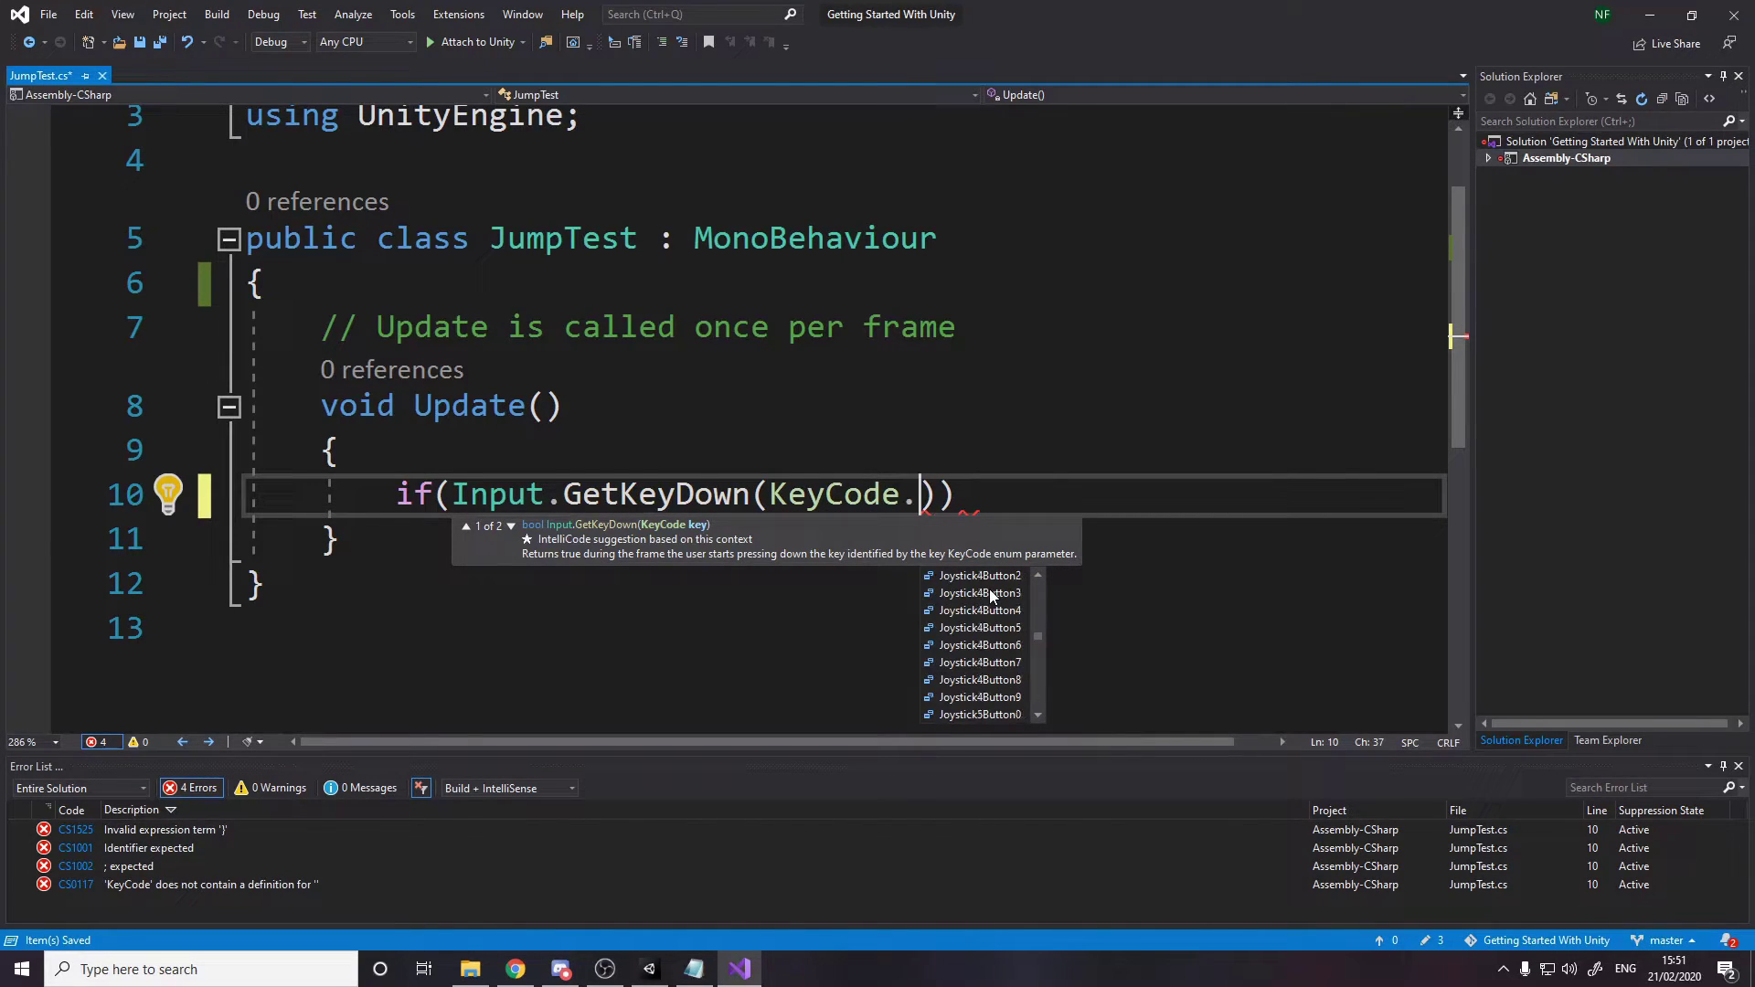
pyautogui.scroll(-18, 990, 589)
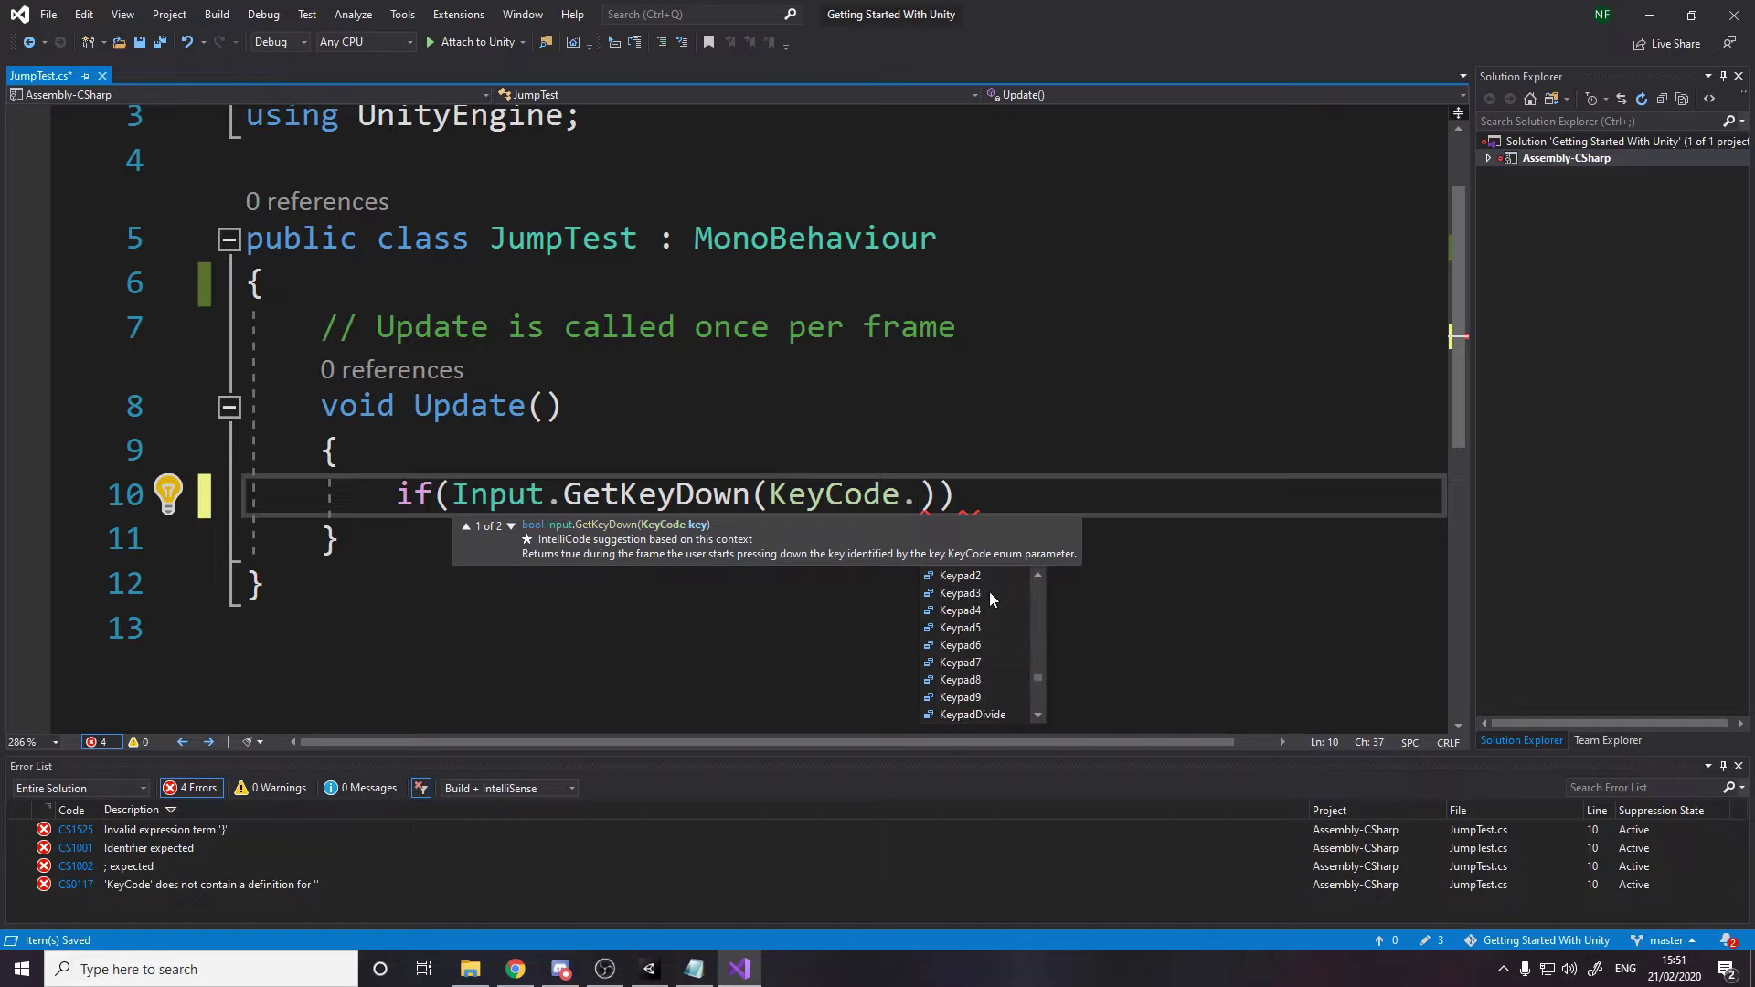
pyautogui.scroll(-20, 951, 630)
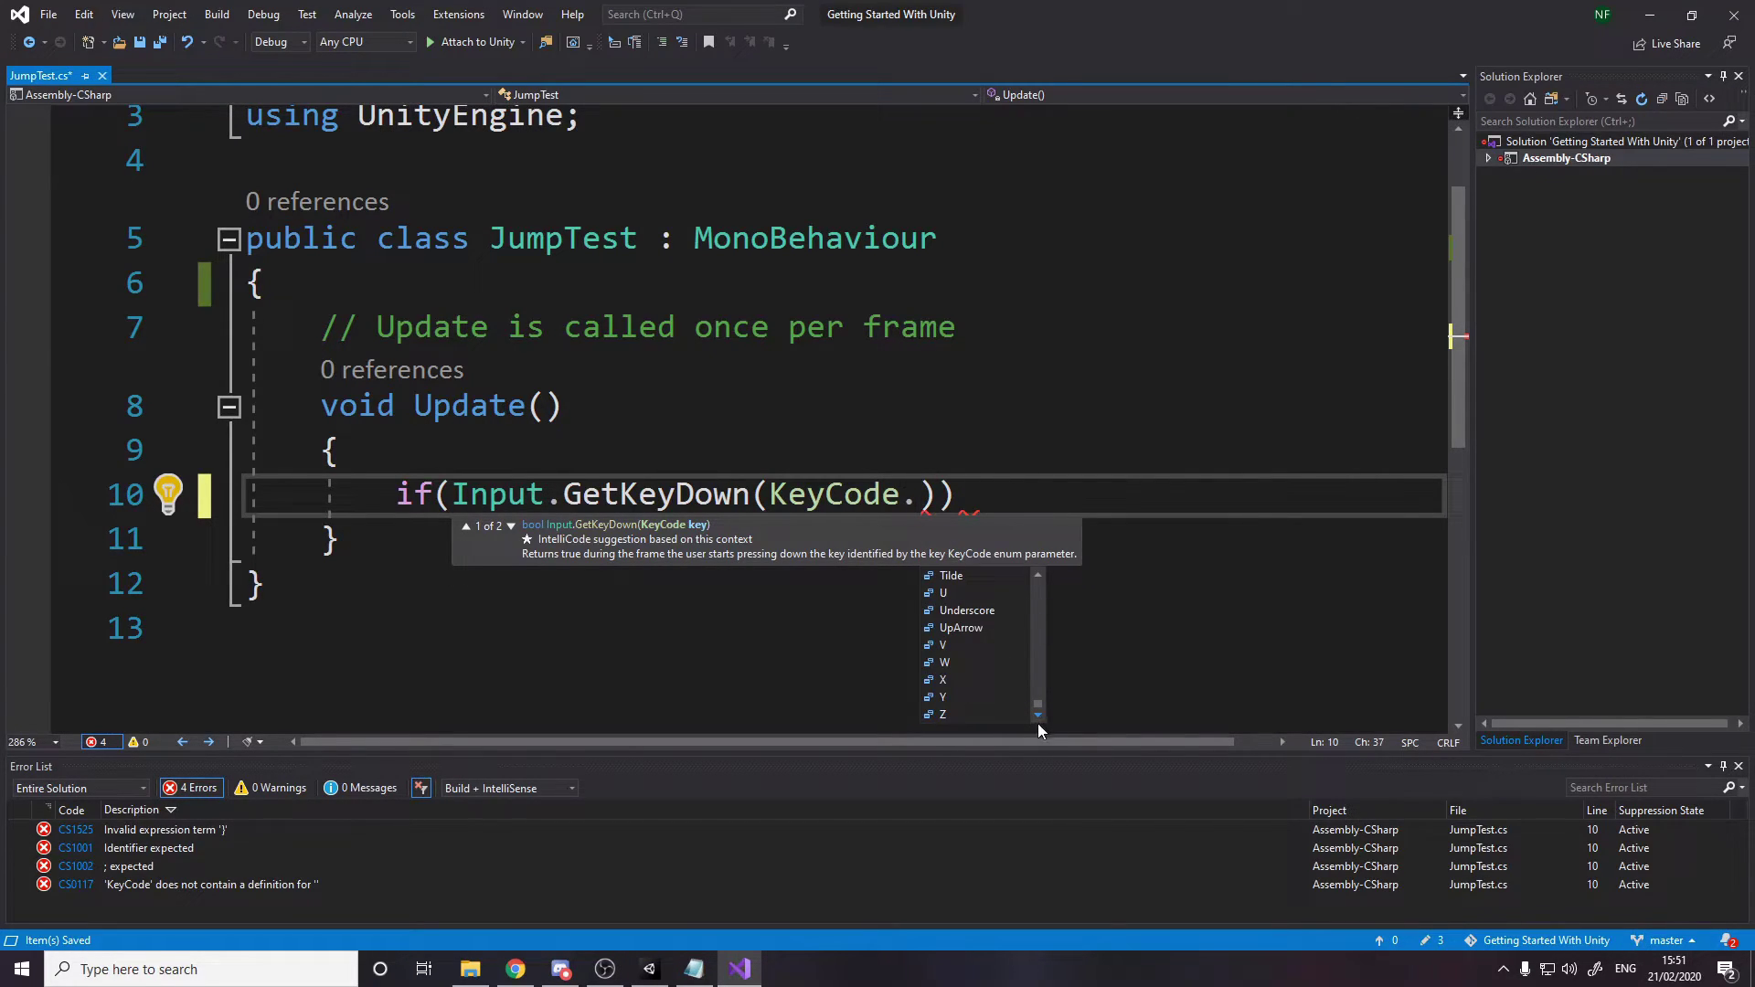
pyautogui.moveTo(1039, 705); pyautogui.dragTo(1045, 583)
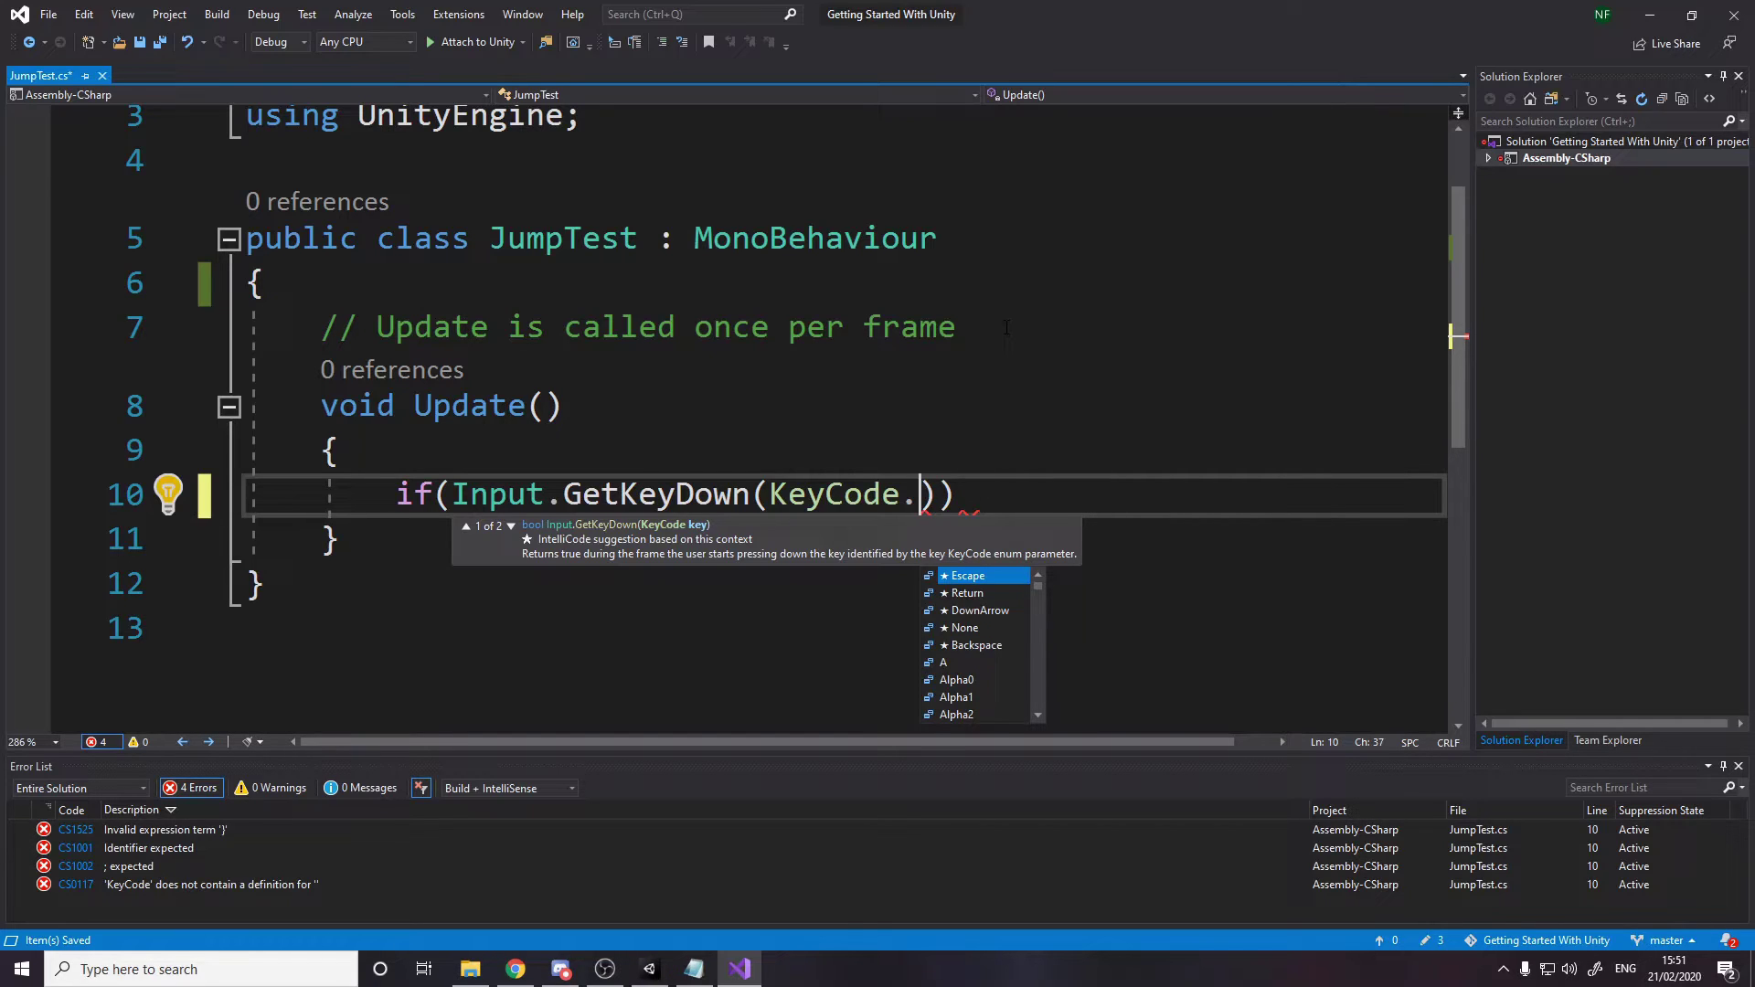
pyautogui.write('spac')
pyautogui.press('Tab')
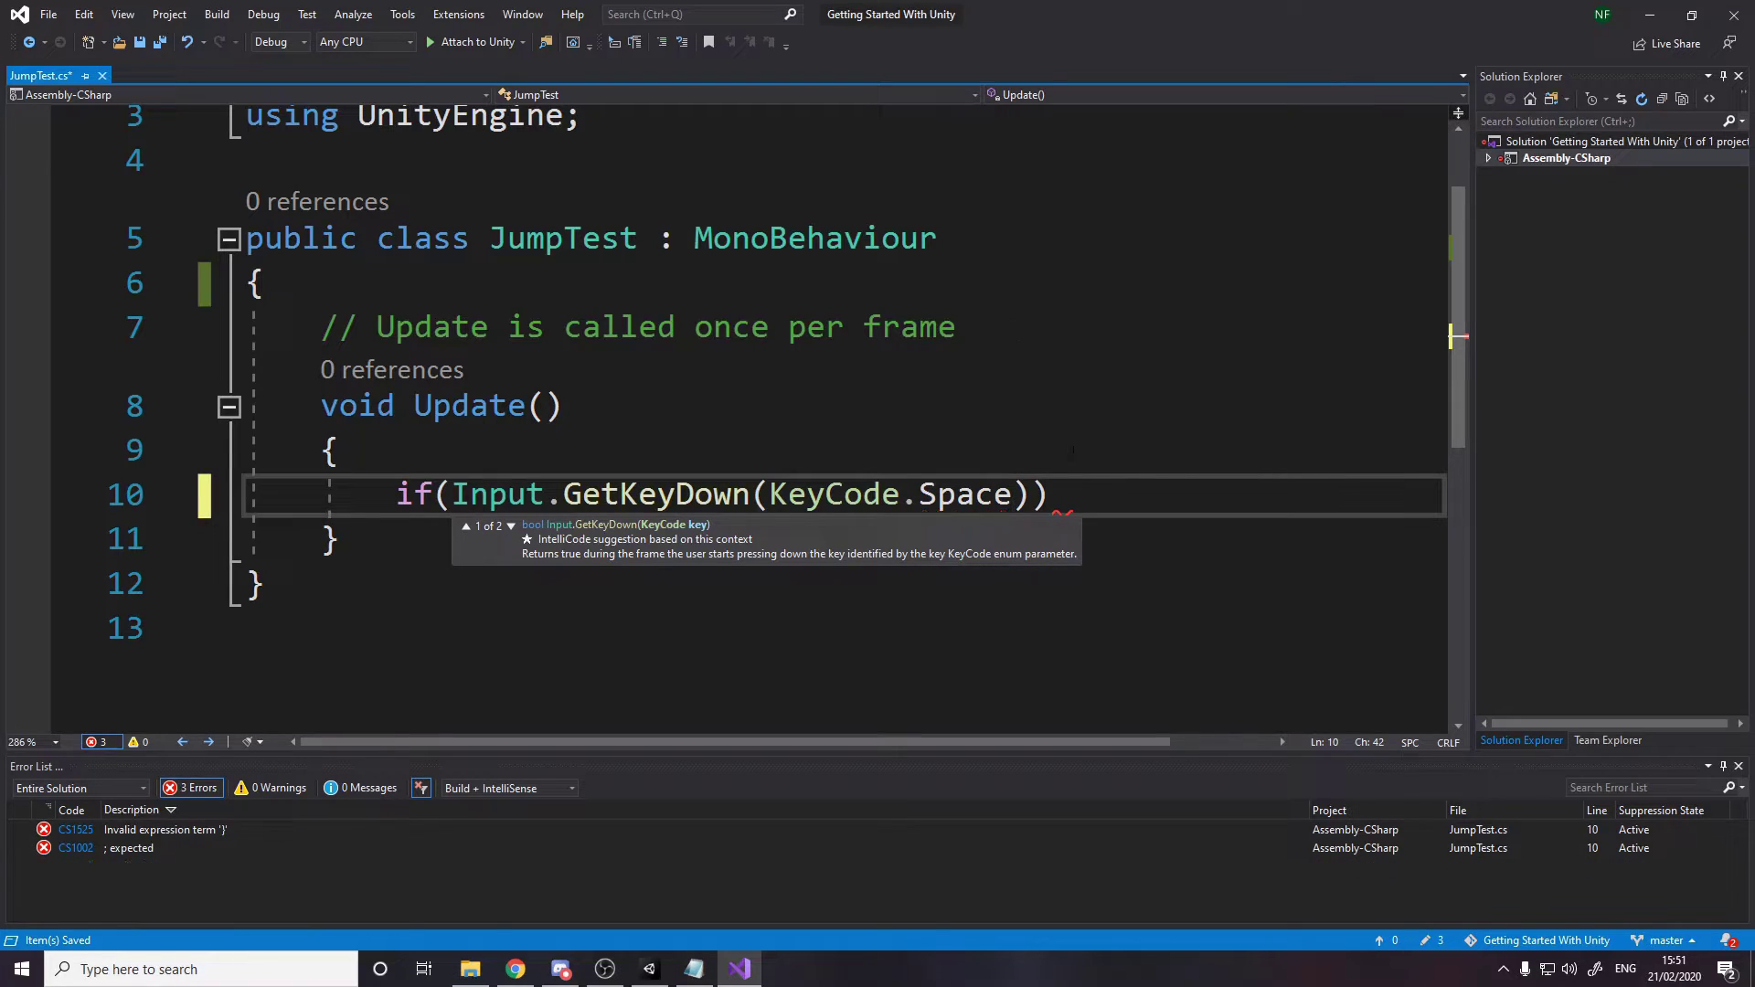
pyautogui.write('))')
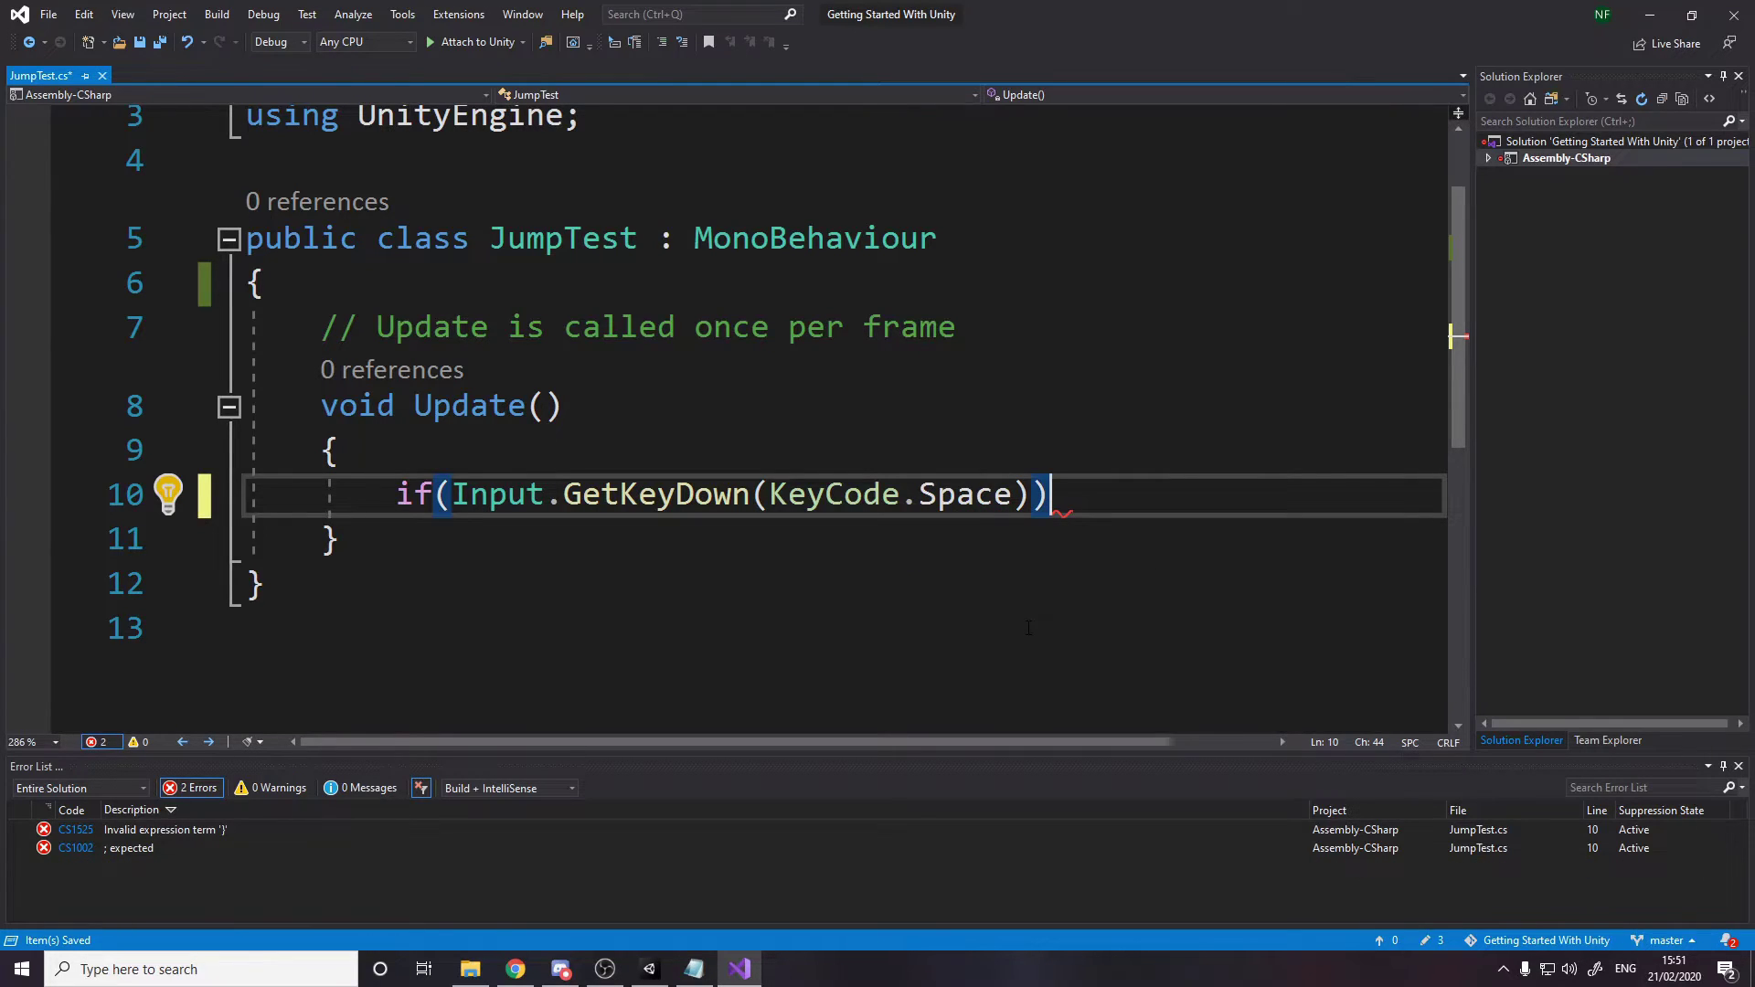
pyautogui.write(' {')
pyautogui.press('Return')
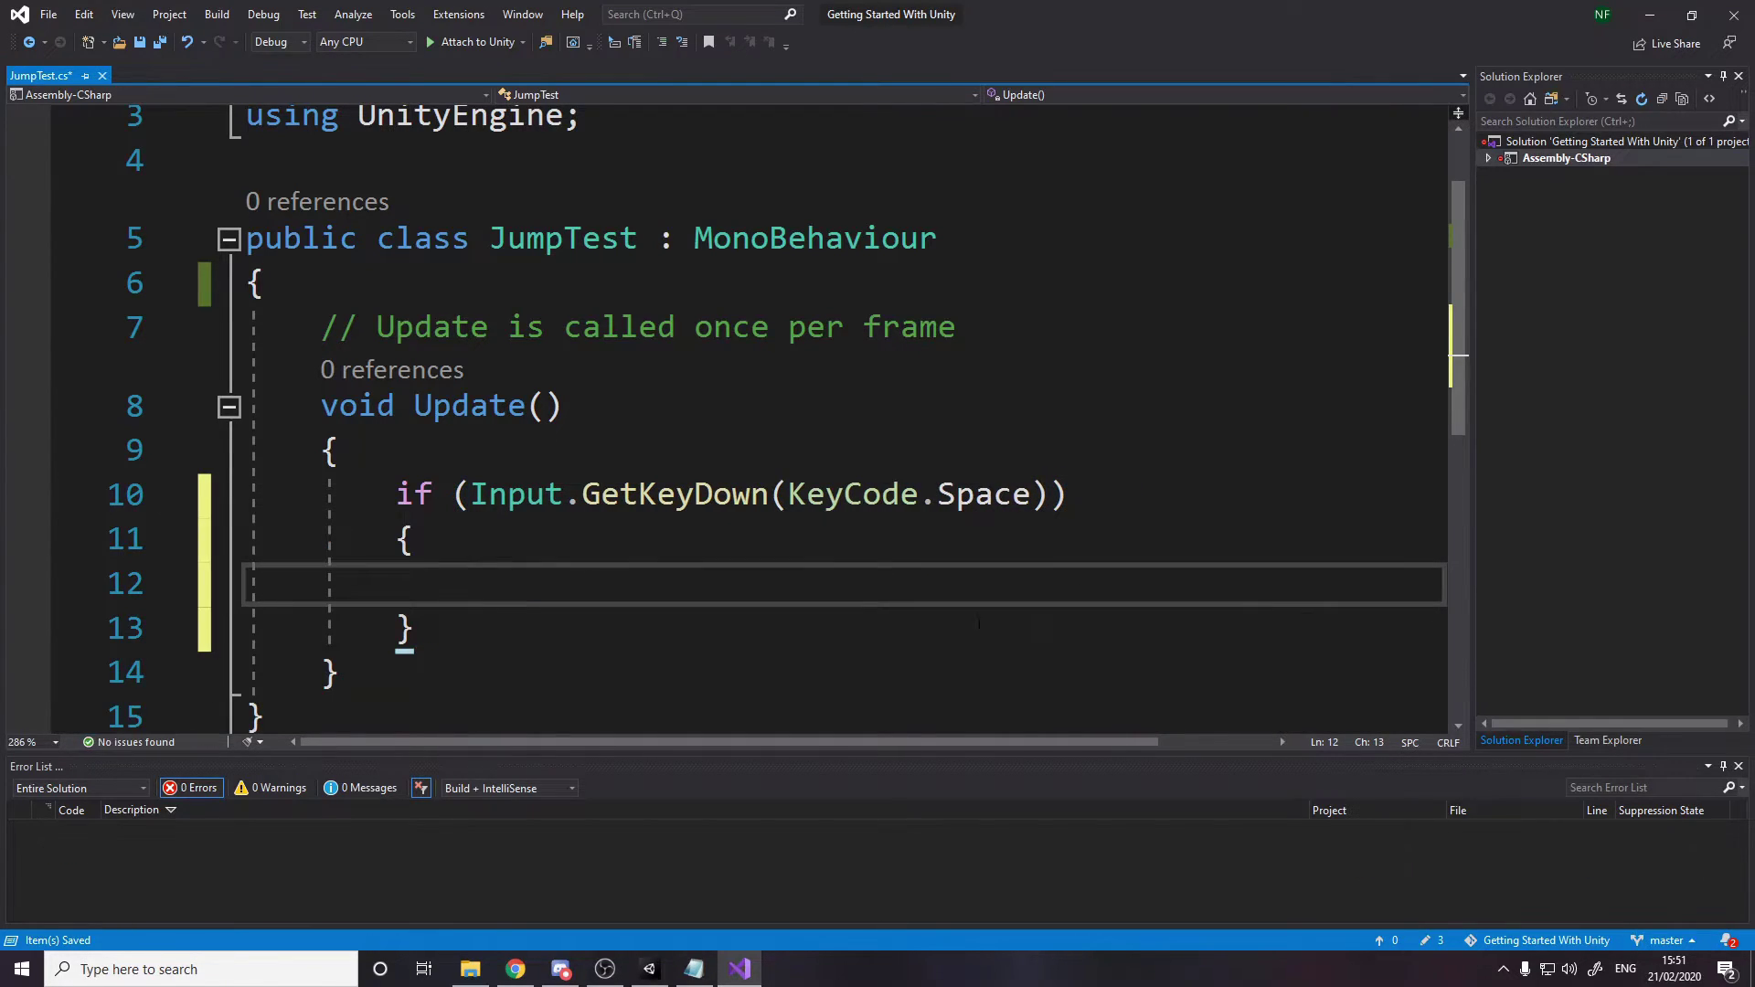
pyautogui.moveTo(396, 365); pyautogui.dragTo(1070, 365)
pyautogui.click(552, 453)
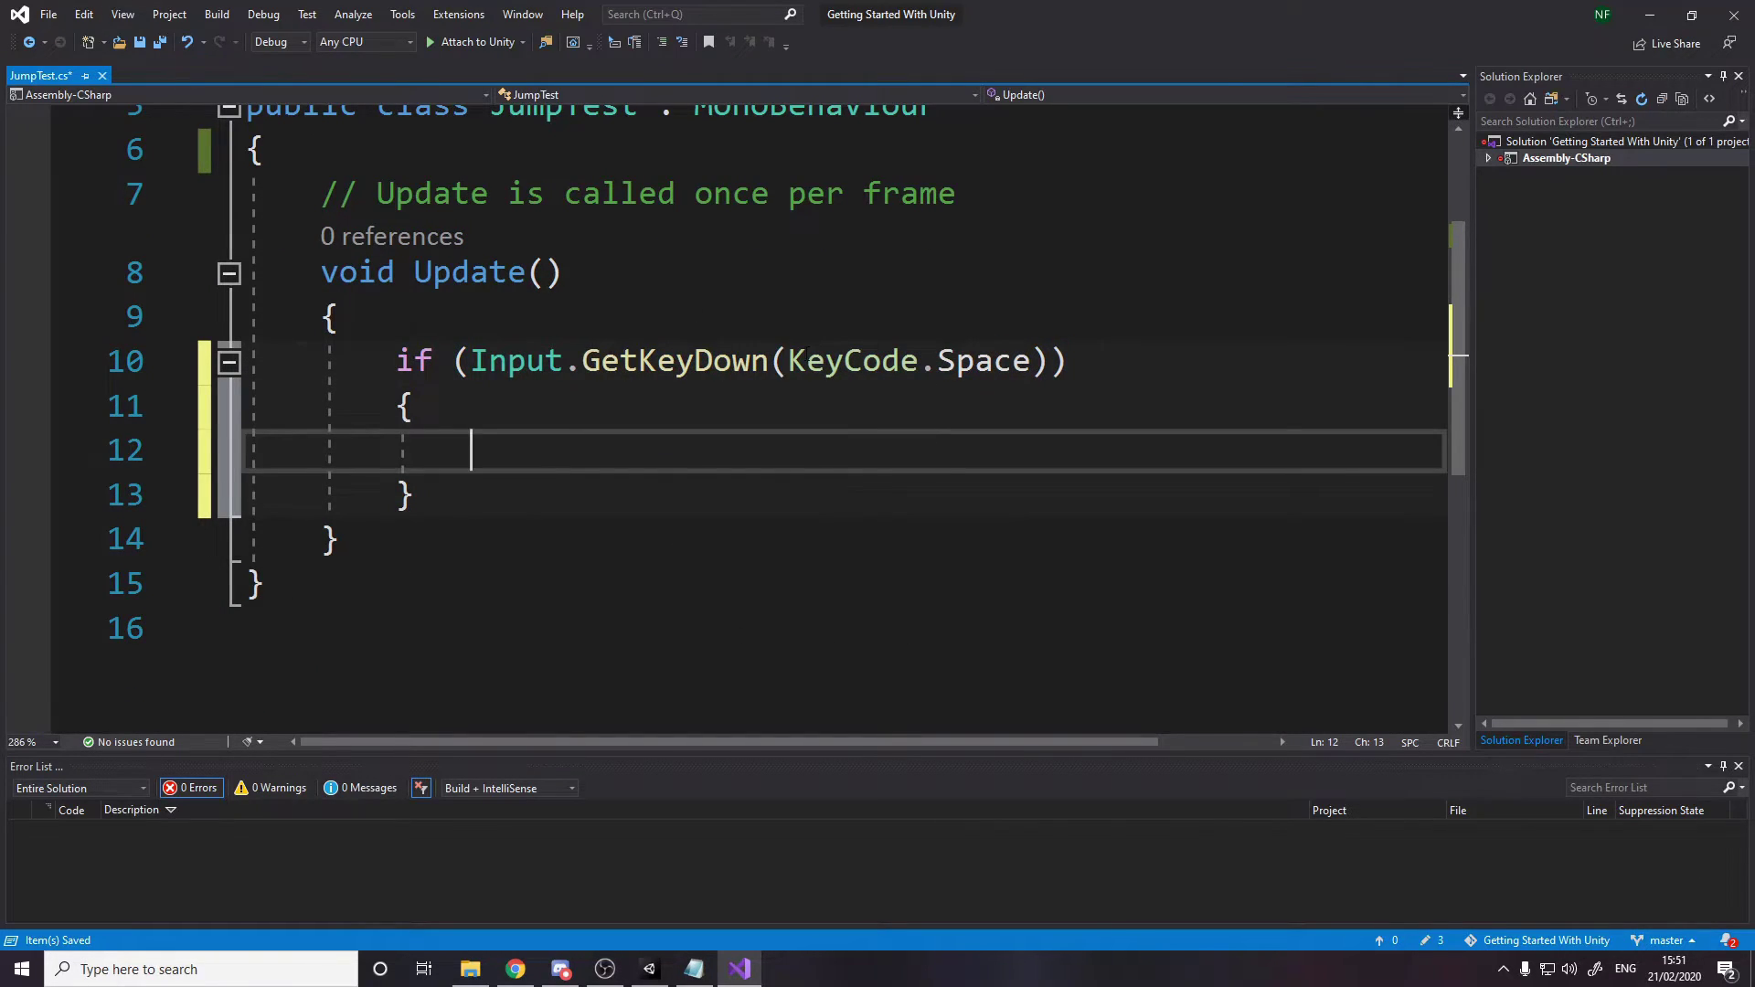
pyautogui.doubleClick(589, 361)
pyautogui.click(939, 362)
pyautogui.doubleClick(960, 362)
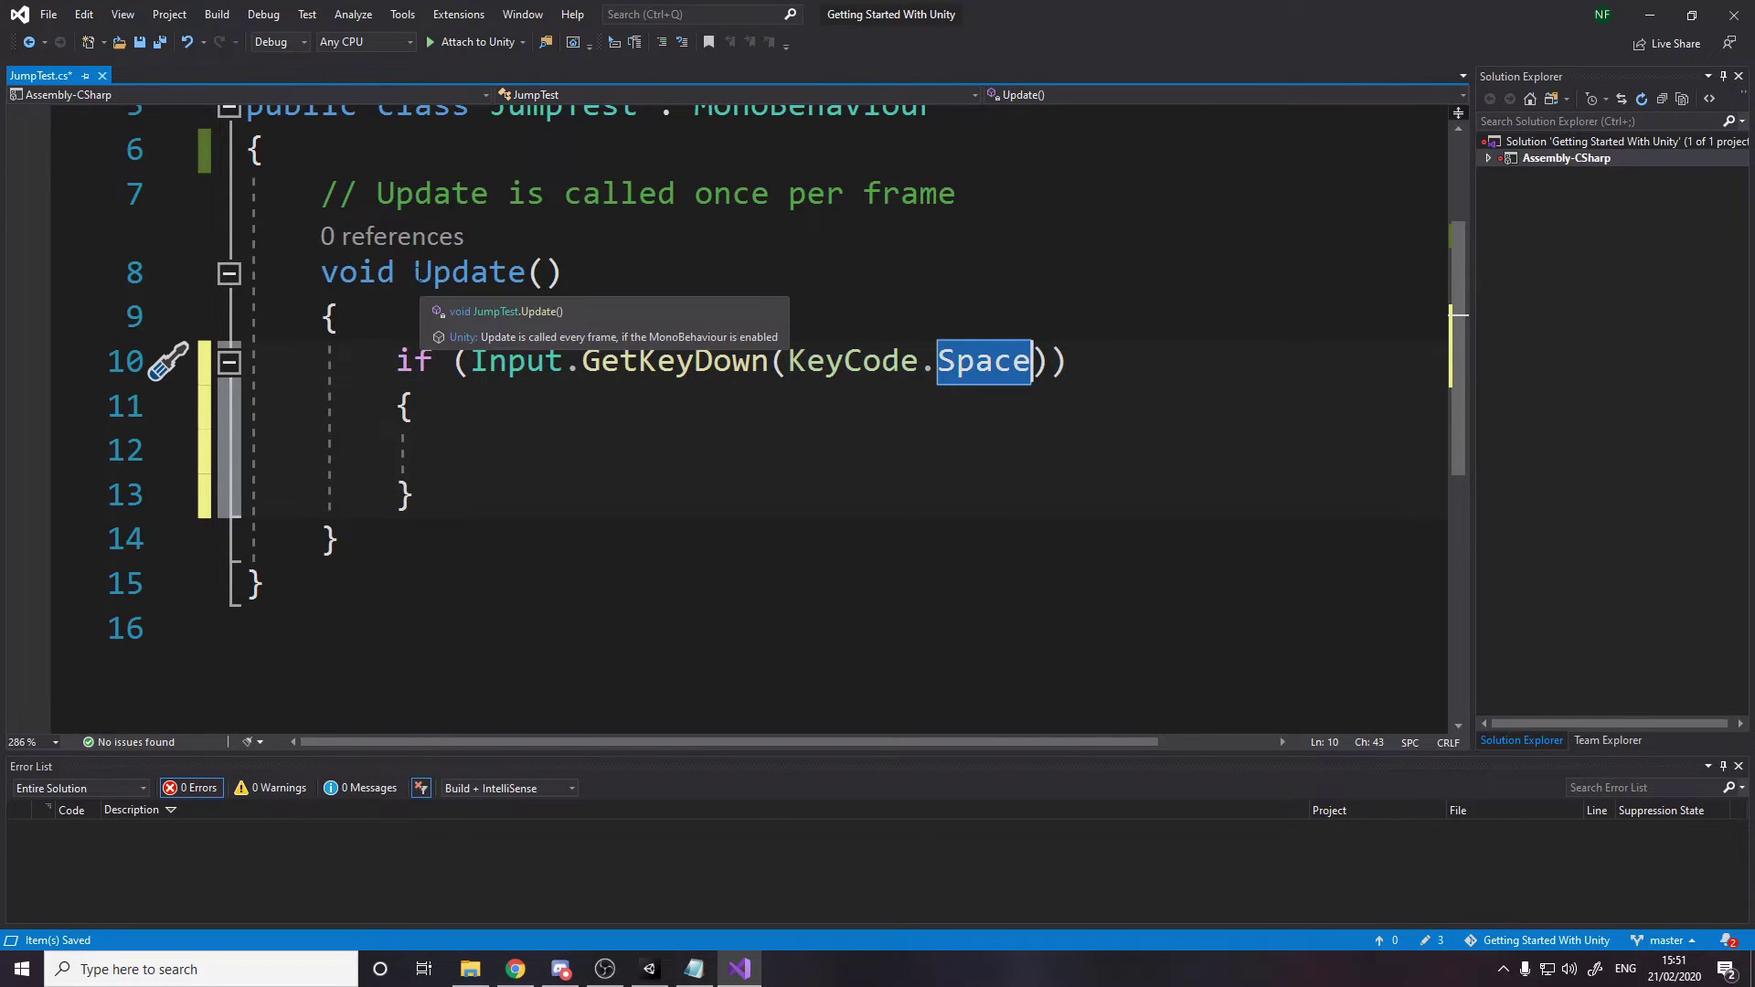
pyautogui.moveTo(396, 363); pyautogui.dragTo(1066, 363)
pyautogui.click(430, 407)
pyautogui.click(523, 457)
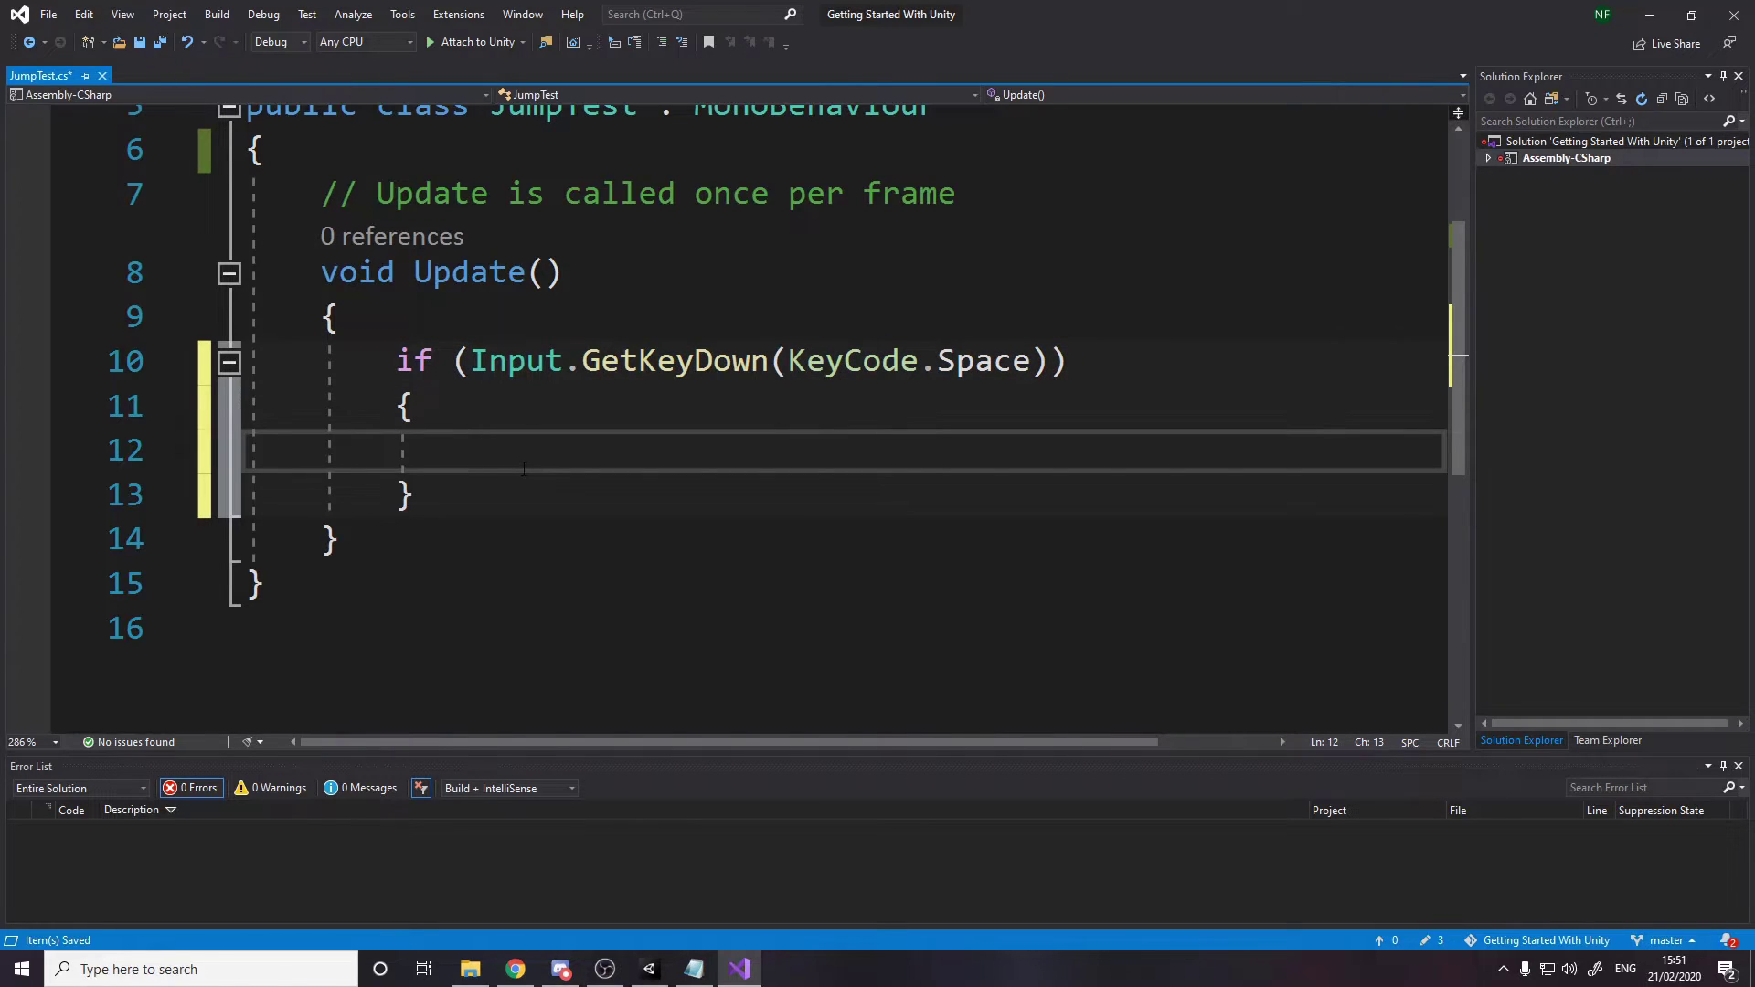
pyautogui.scroll(1, 519, 471)
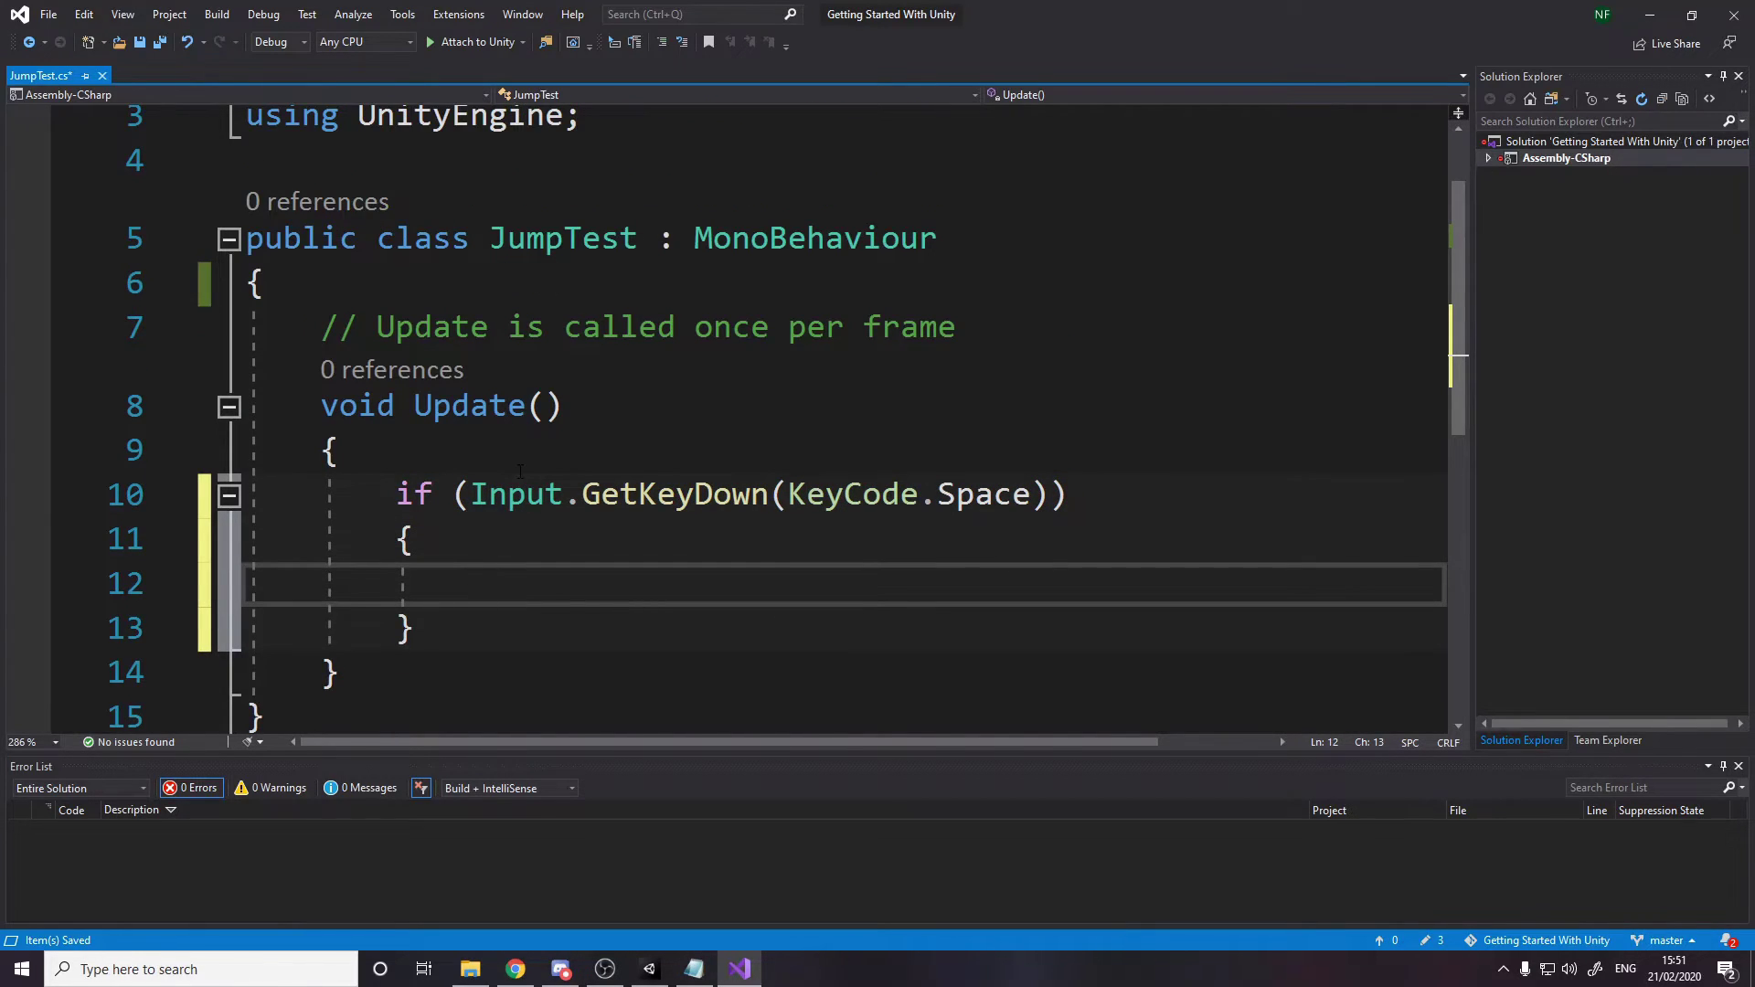
pyautogui.scroll(-1, 570, 529)
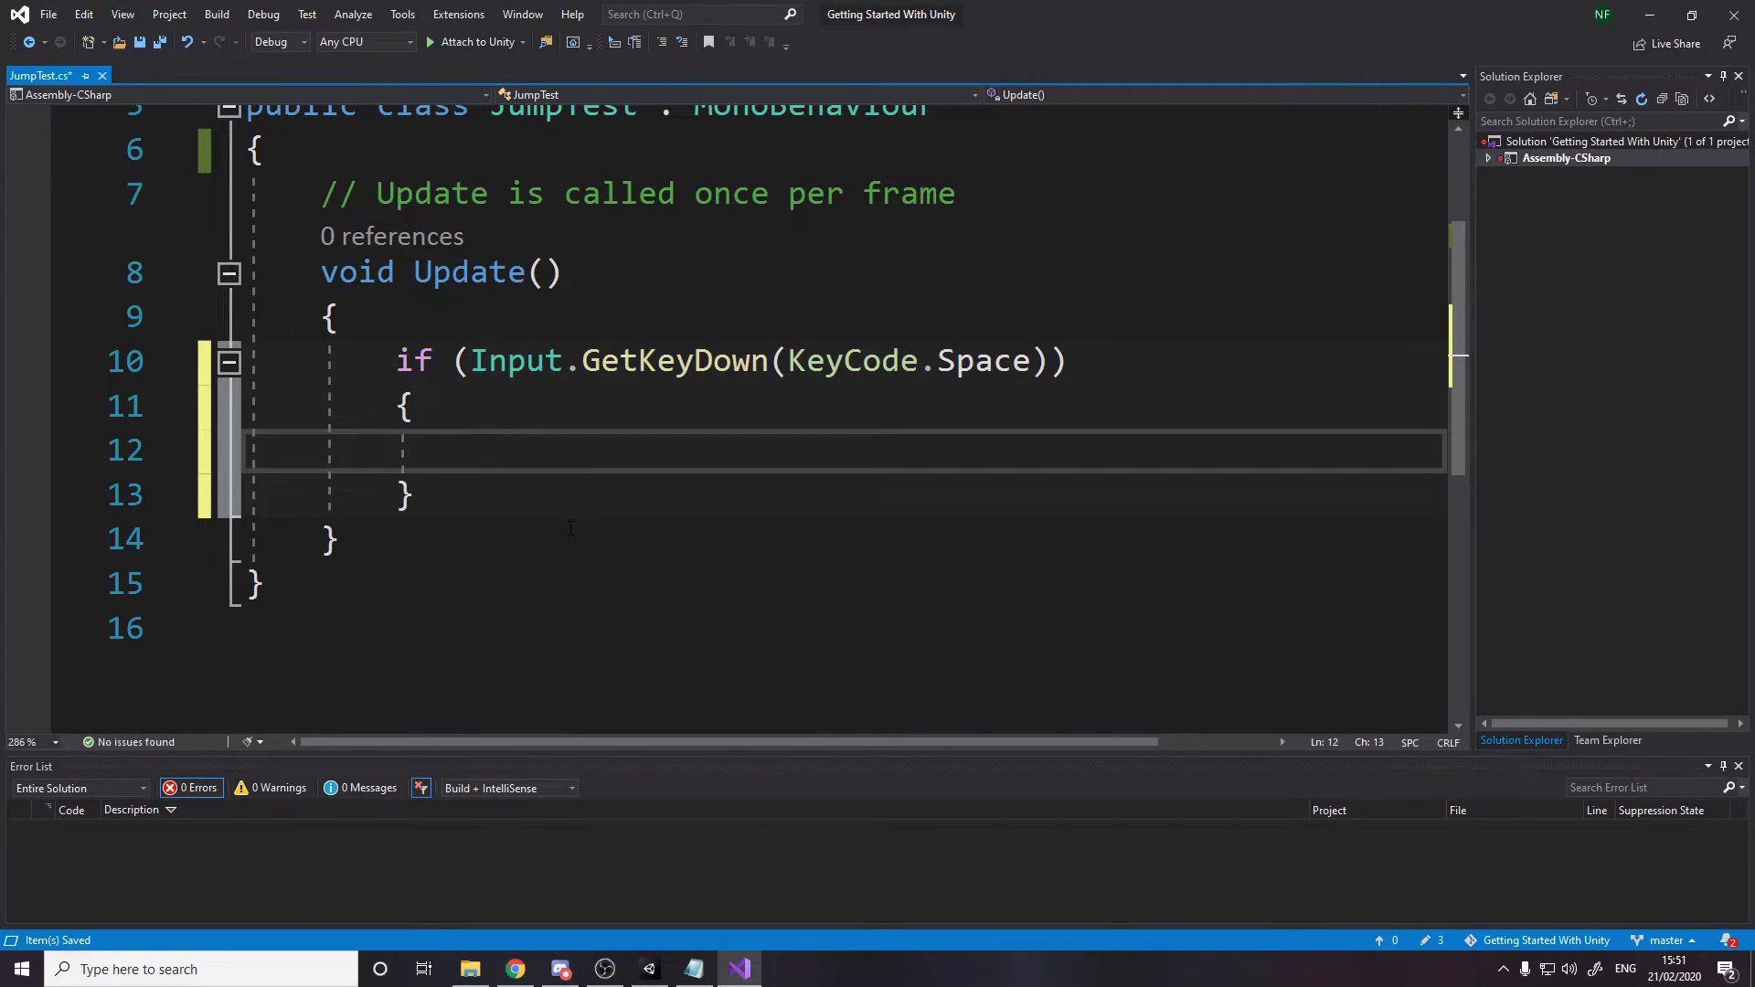
pyautogui.moveTo(956, 194); pyautogui.dragTo(322, 193)
pyautogui.press('Up')
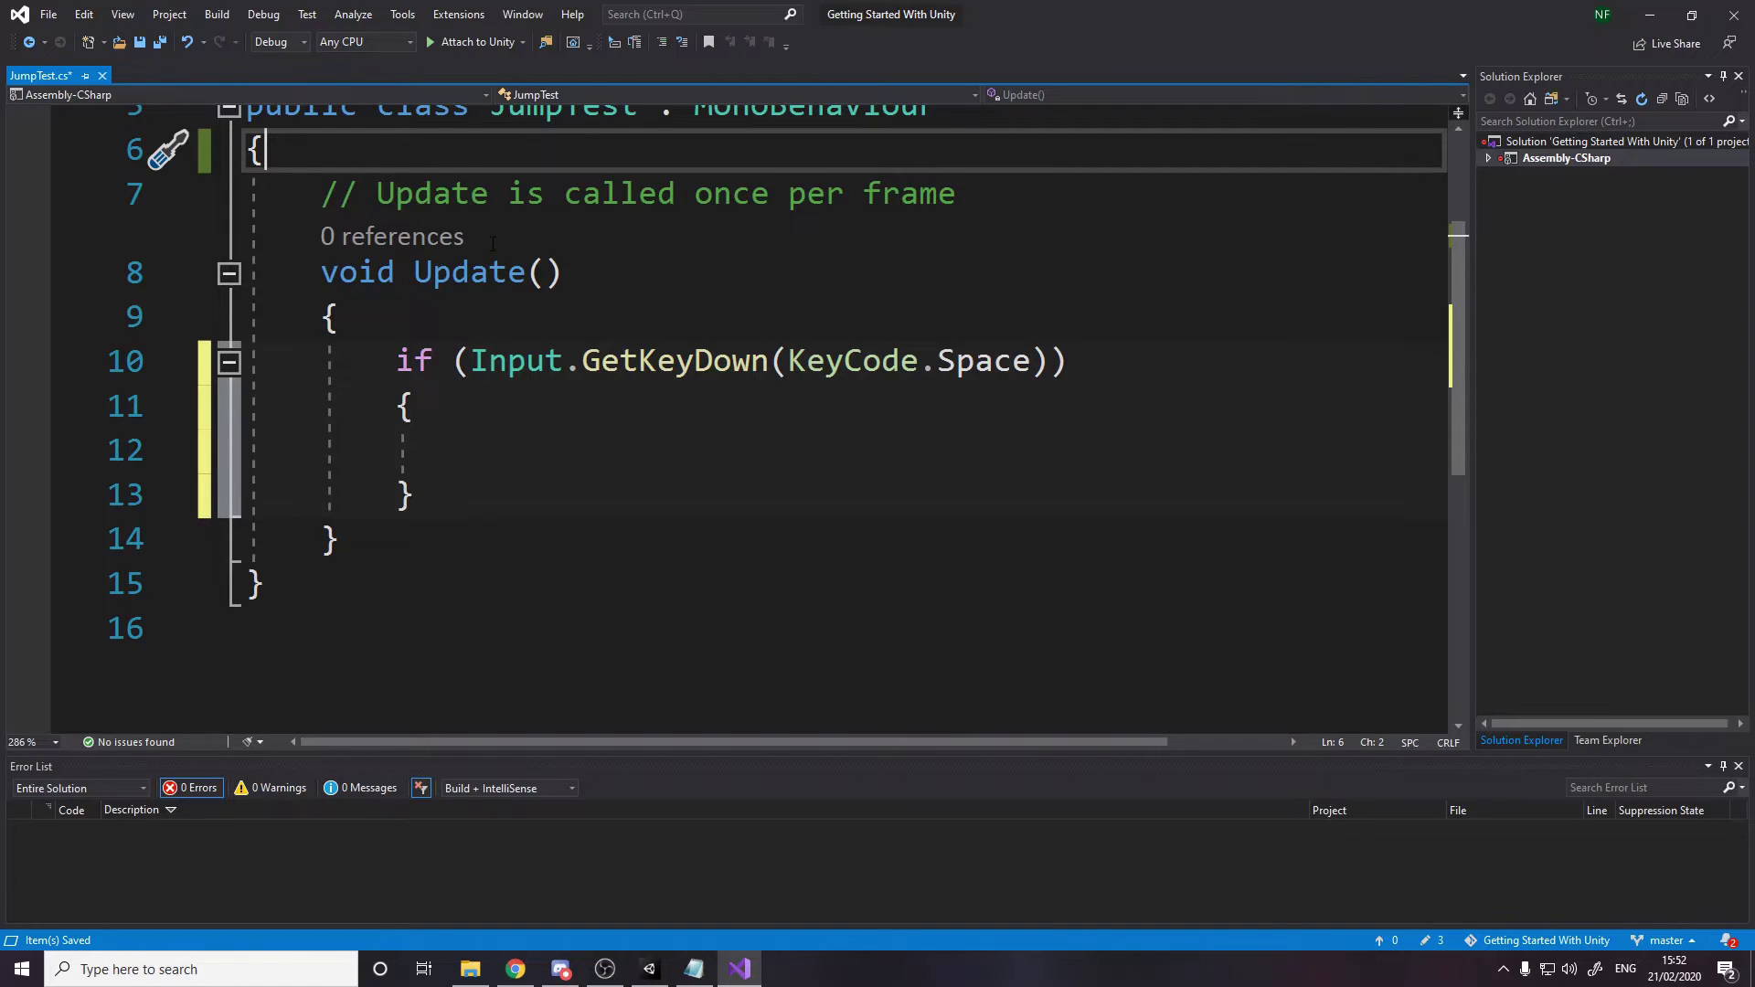
# Declare a field 'public Rigidbody rigidbody;' on a new line 7.
pyautogui.press('Return')
pyautogui.press('Return')
pyautogui.press('Up')
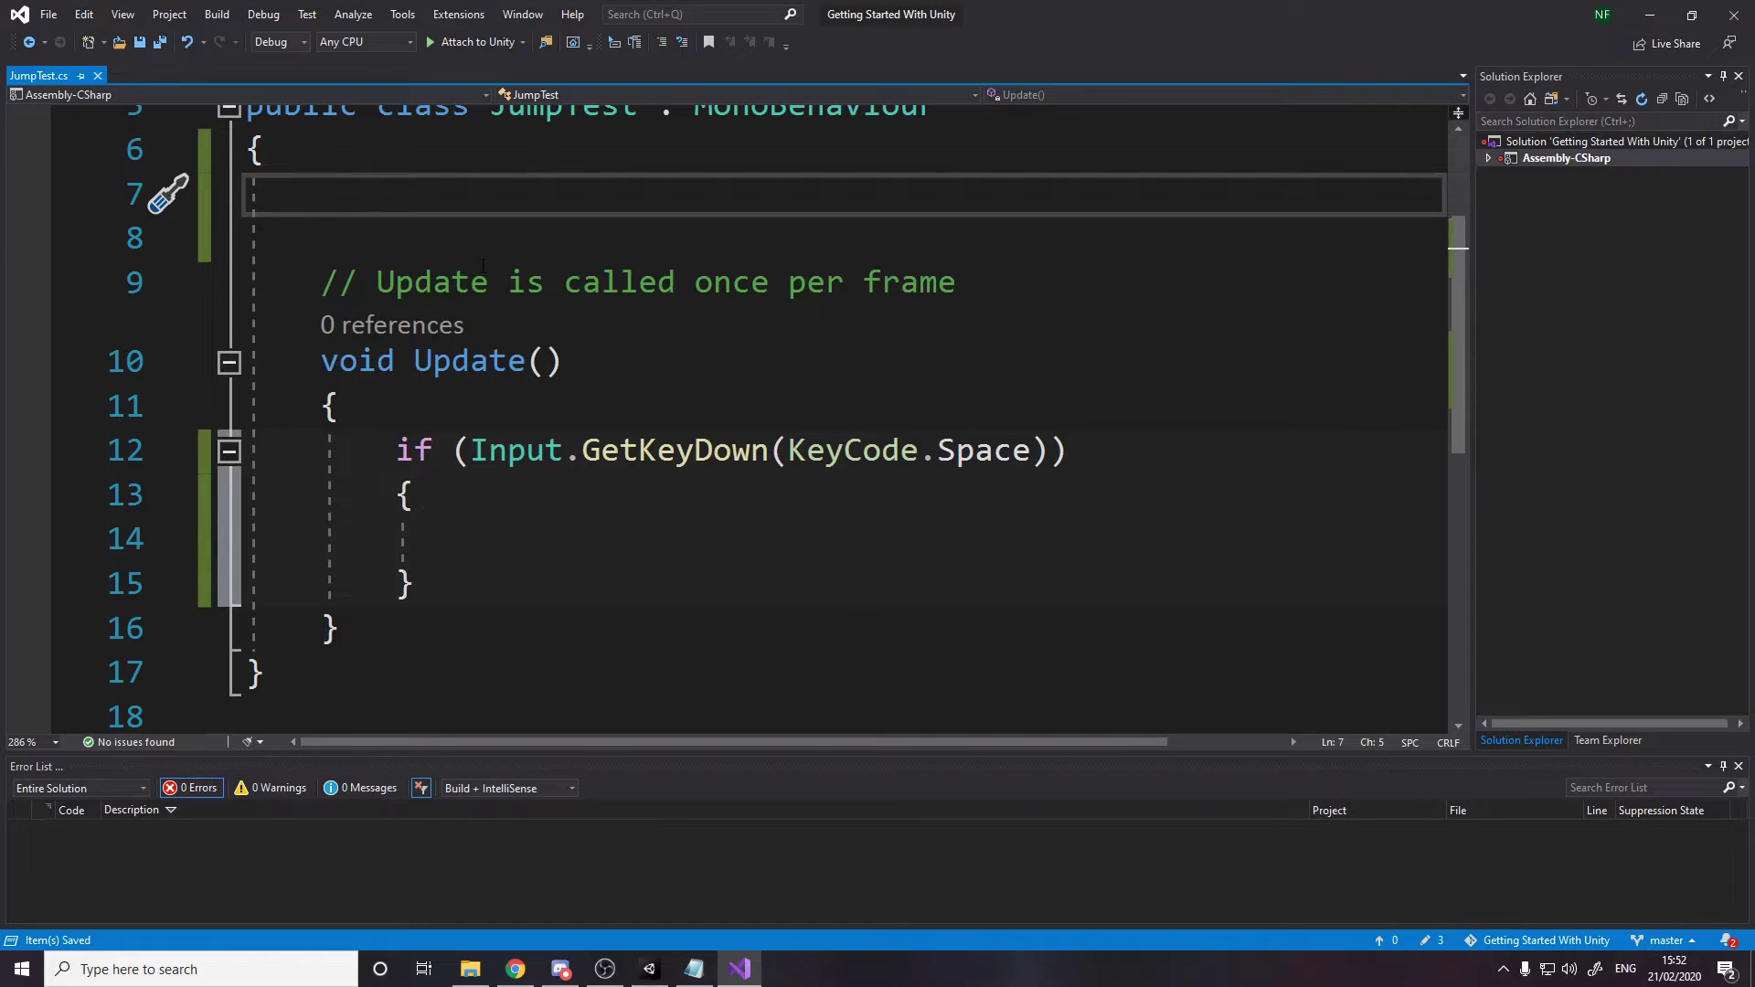
pyautogui.scroll(1, 494, 274)
pyautogui.scroll(-1, 496, 306)
pyautogui.scroll(1, 529, 166)
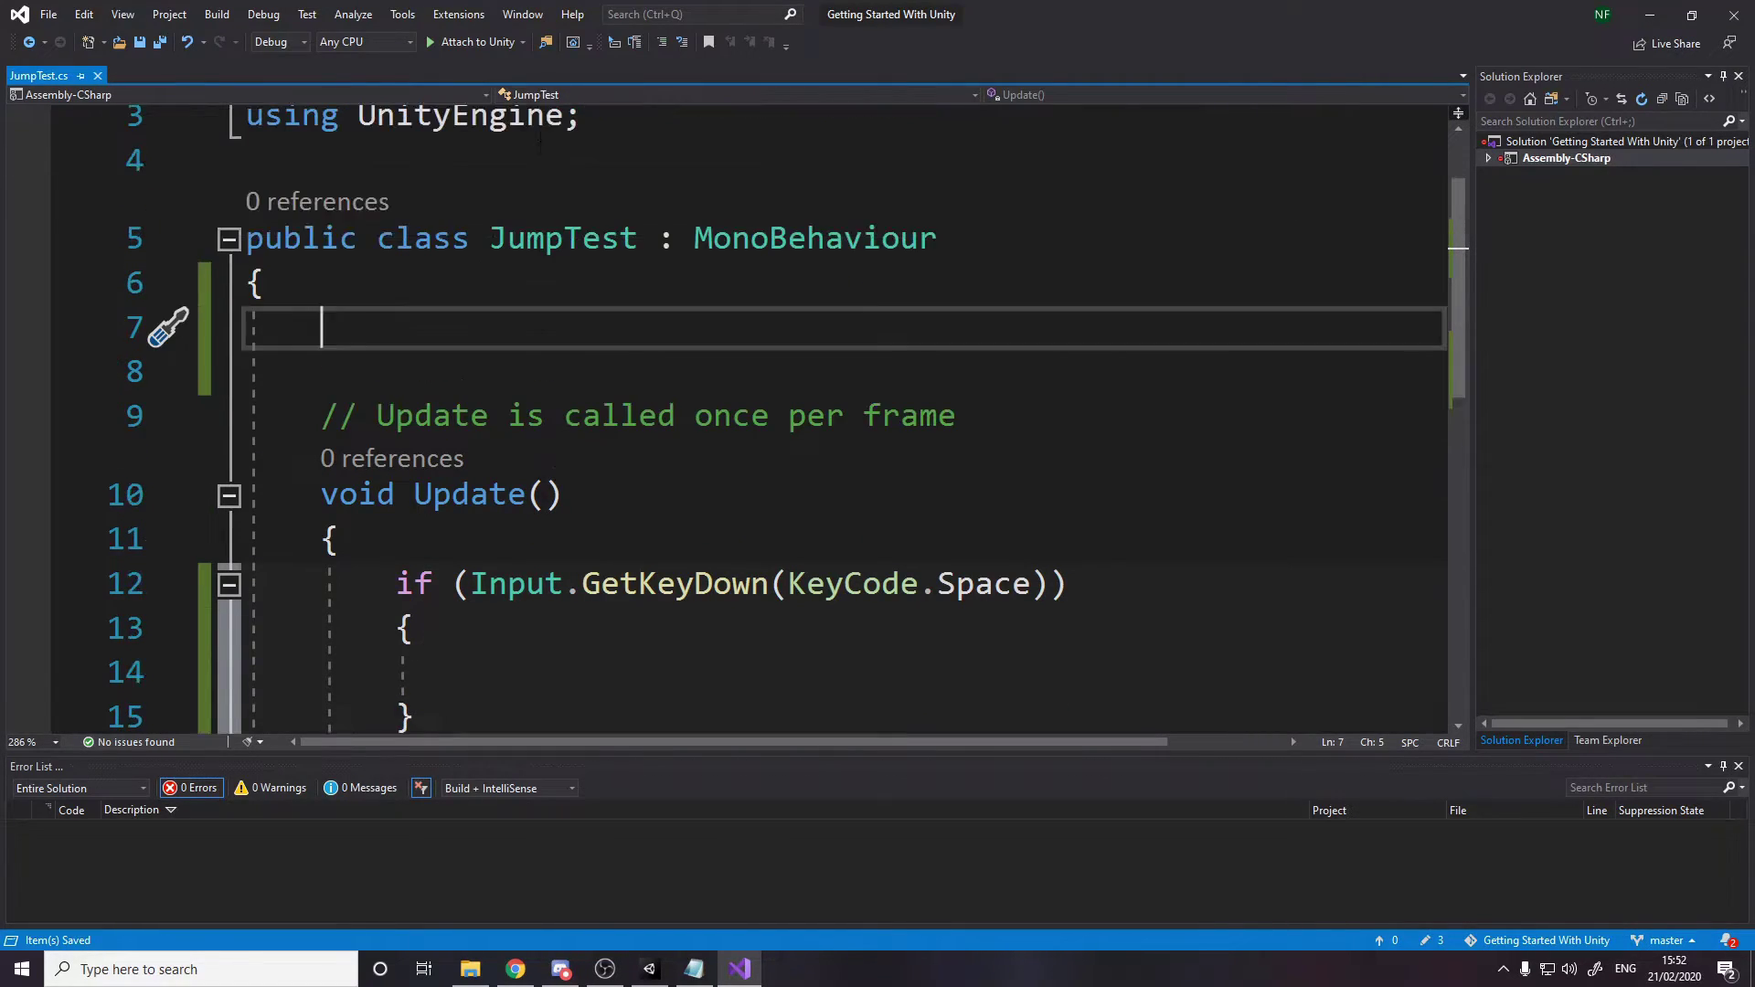
pyautogui.scroll(-1, 499, 302)
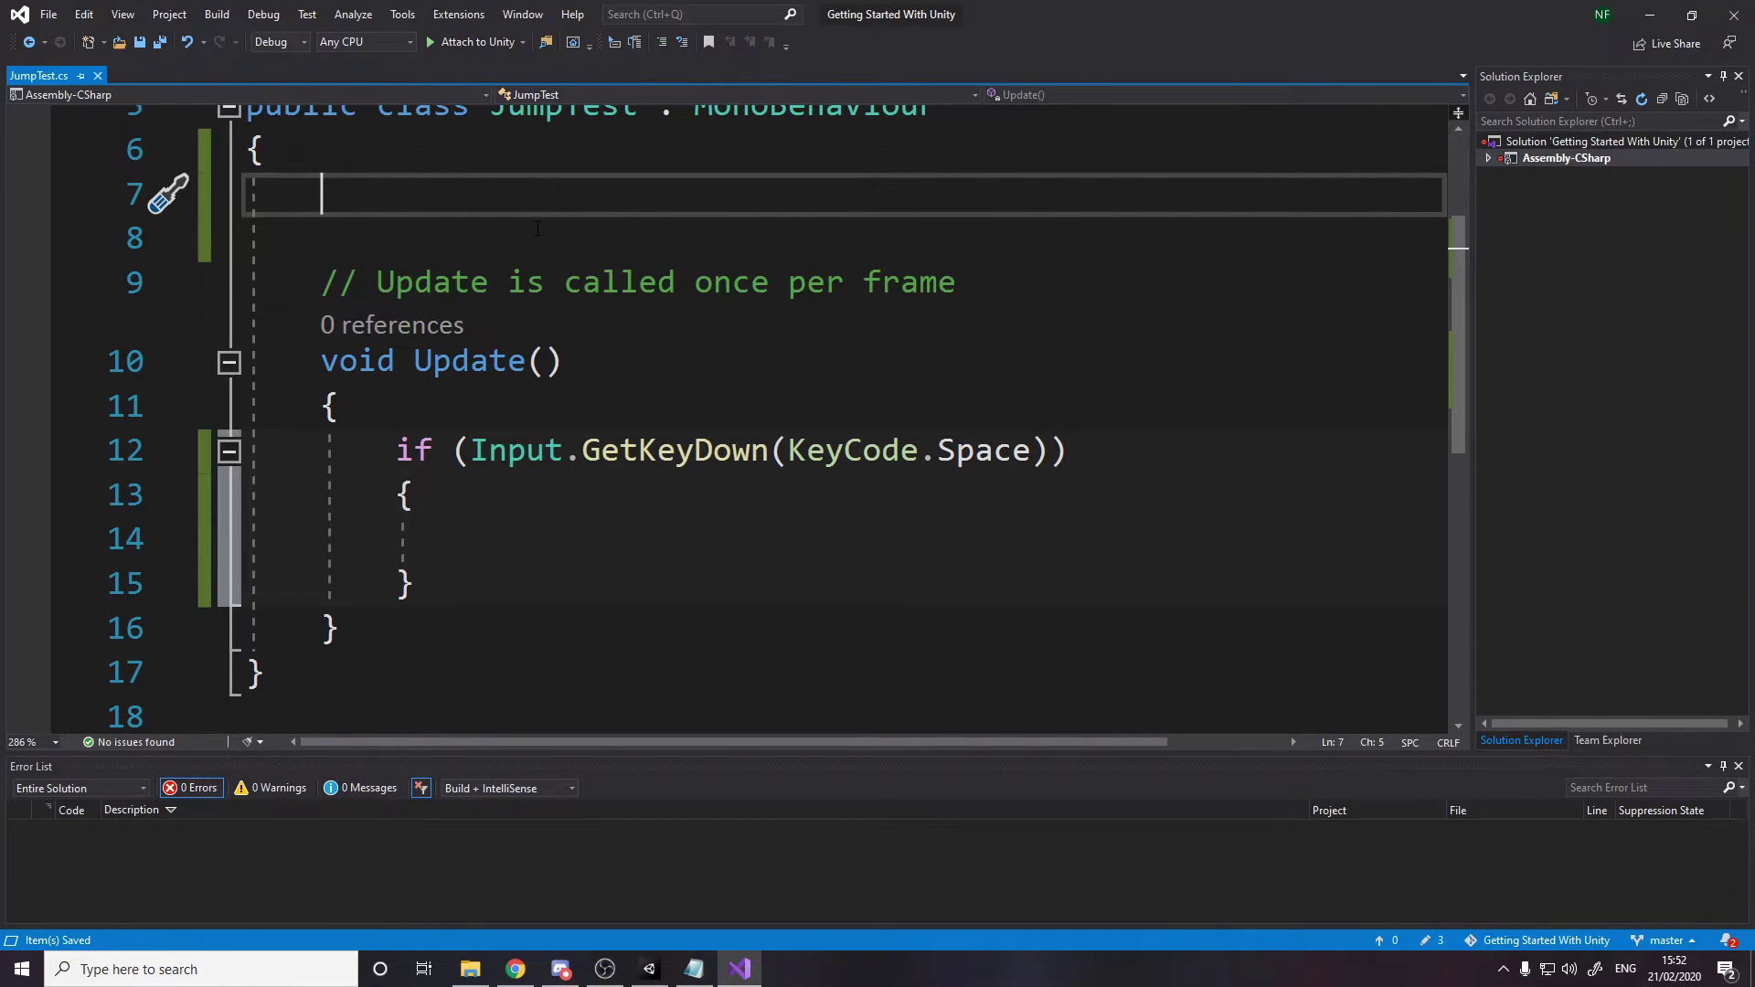
pyautogui.write('public ')
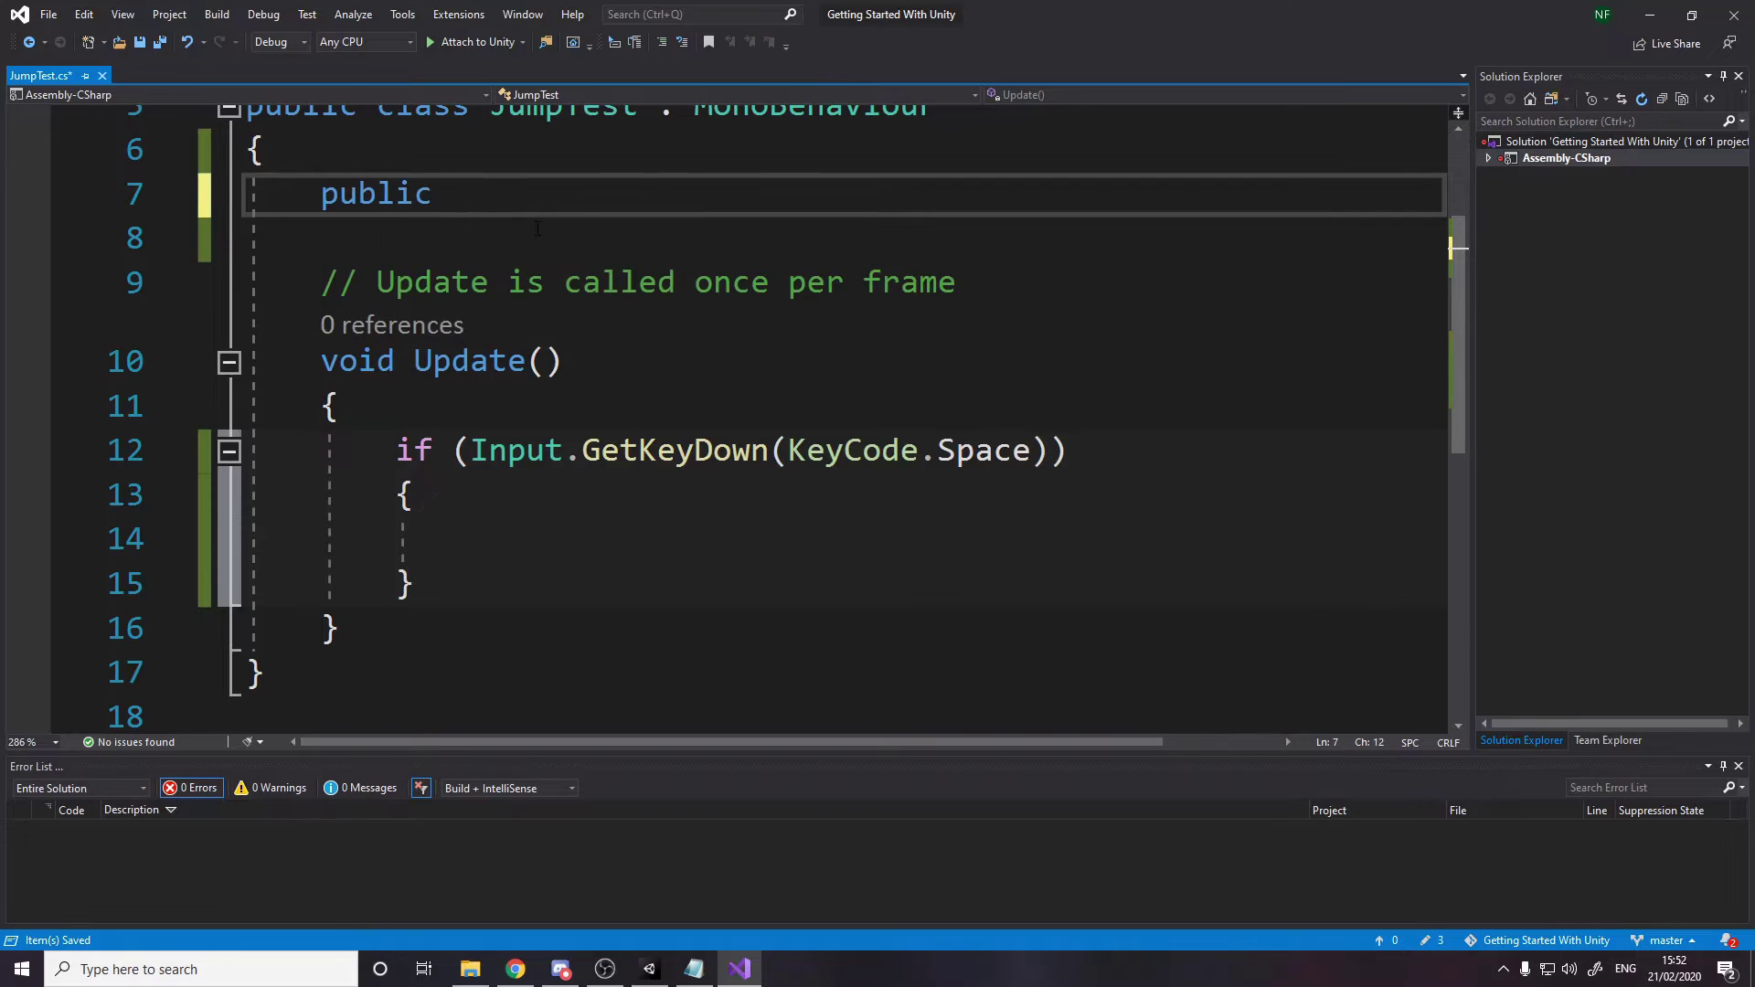
pyautogui.write('Rigidbody')
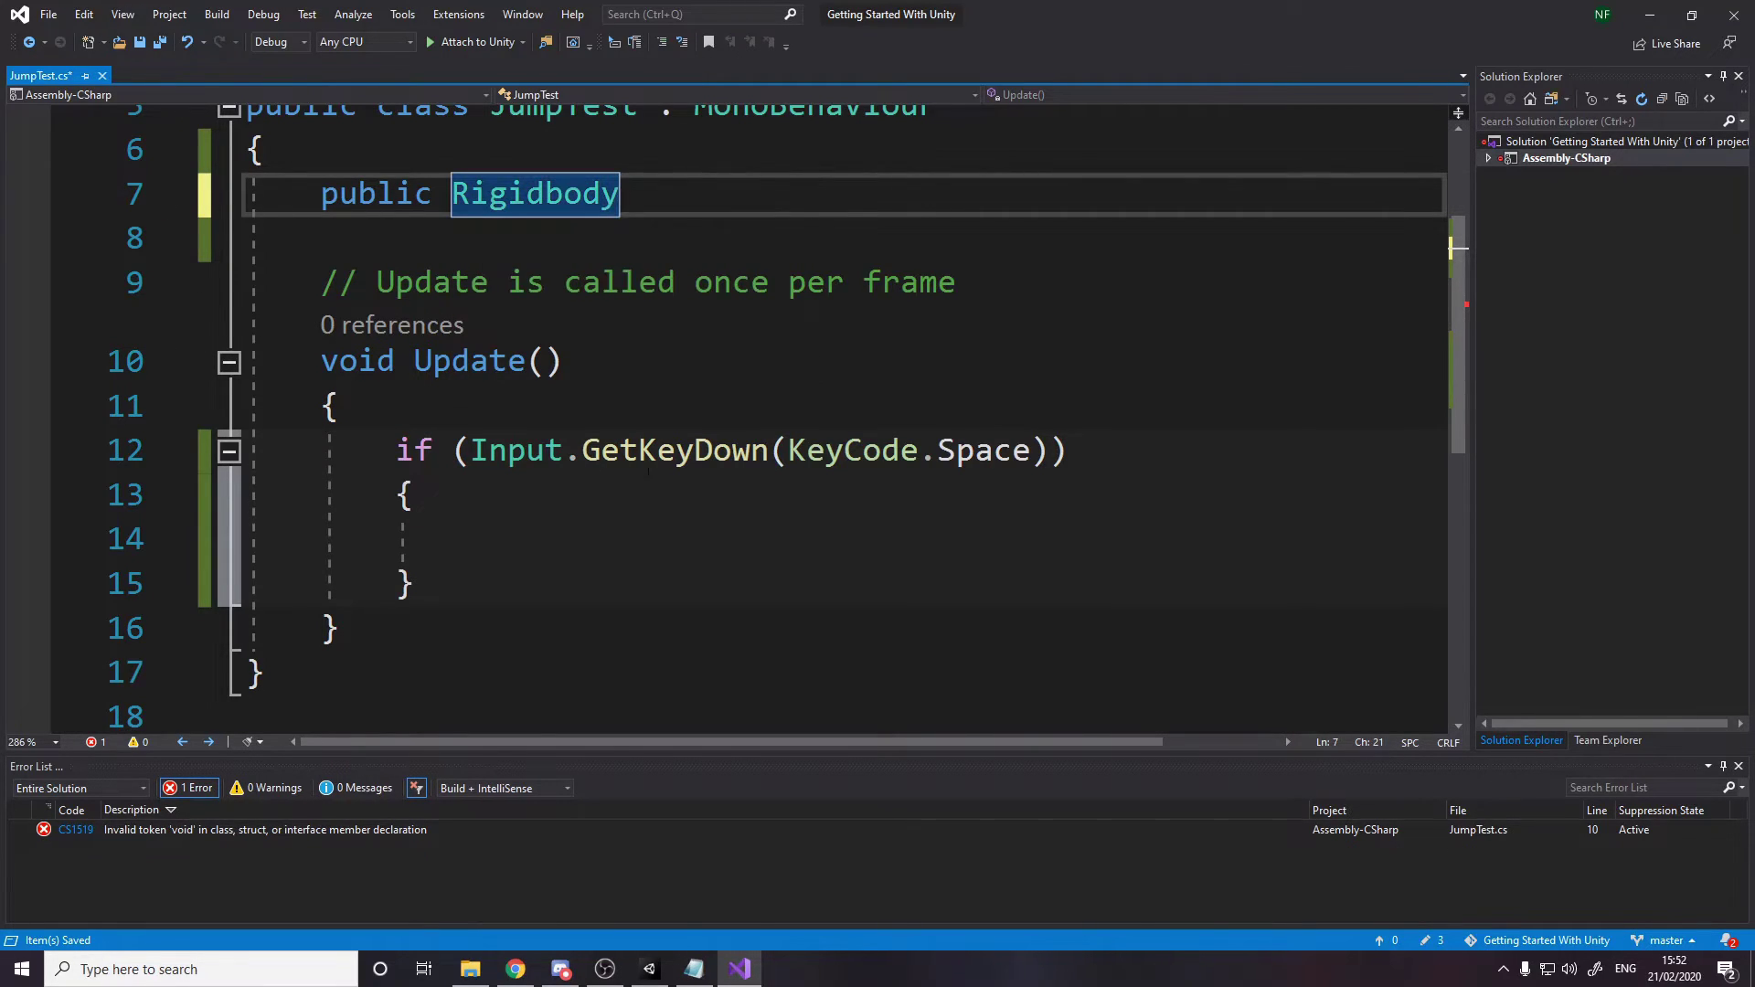
pyautogui.hotkey('alt', 'Tab')
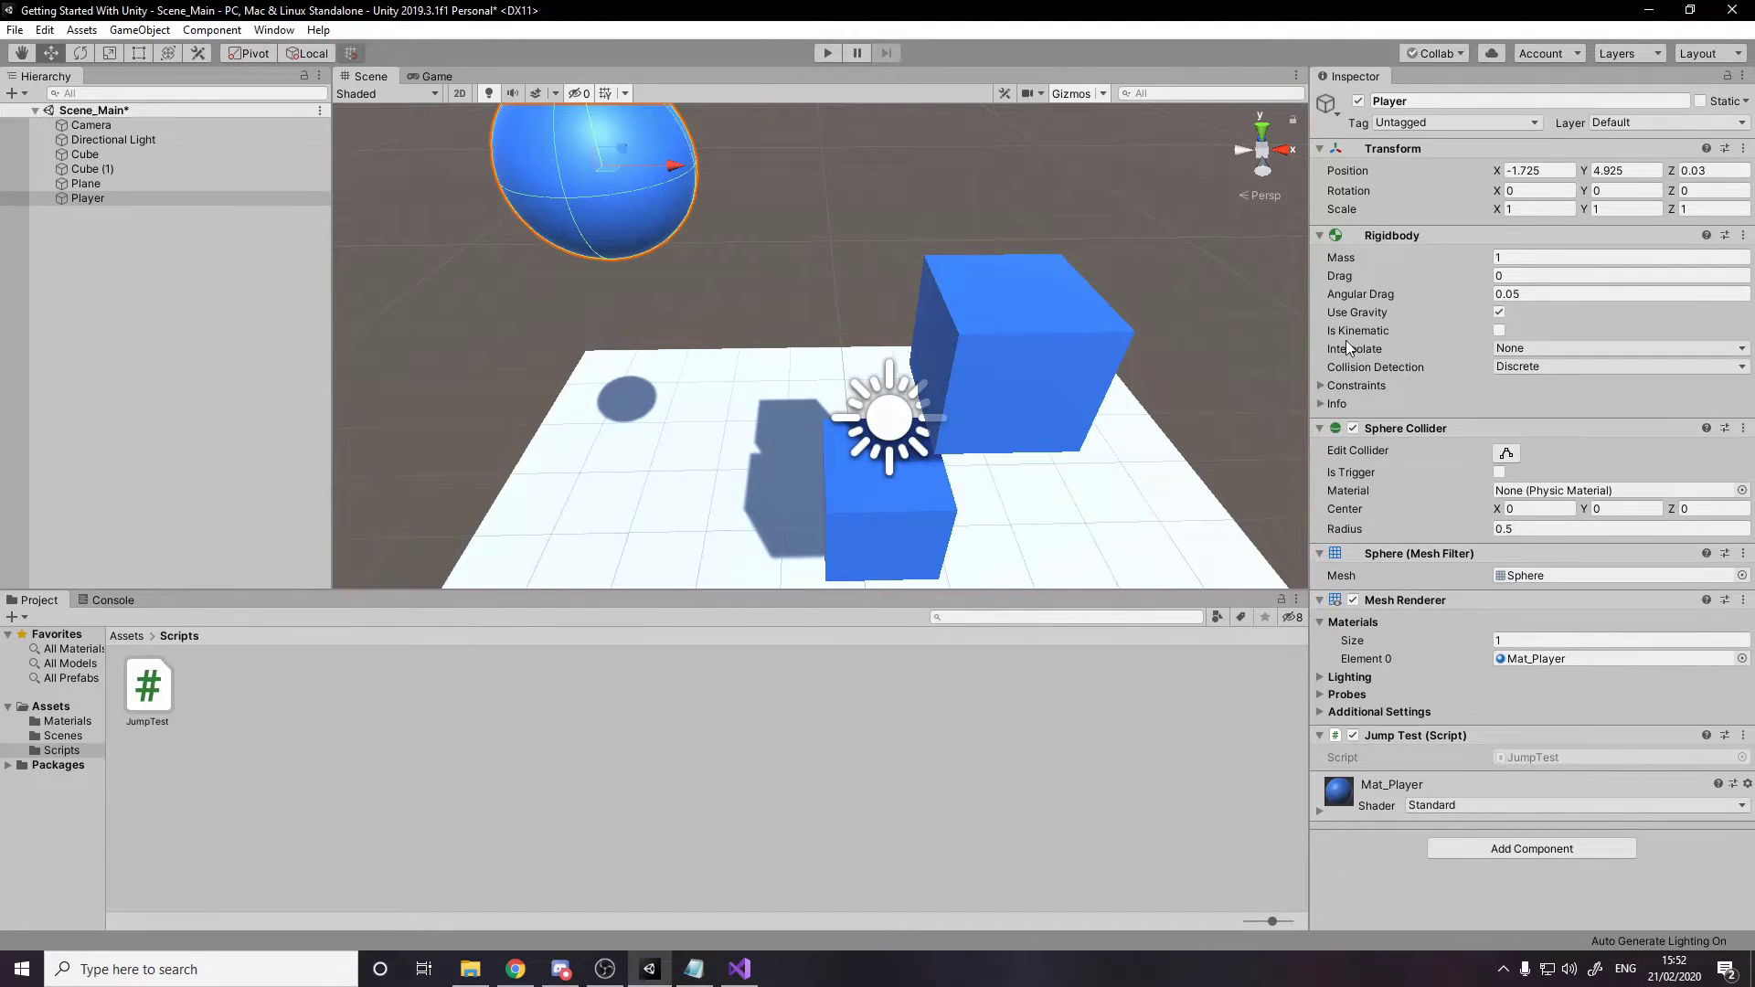
pyautogui.click(740, 968)
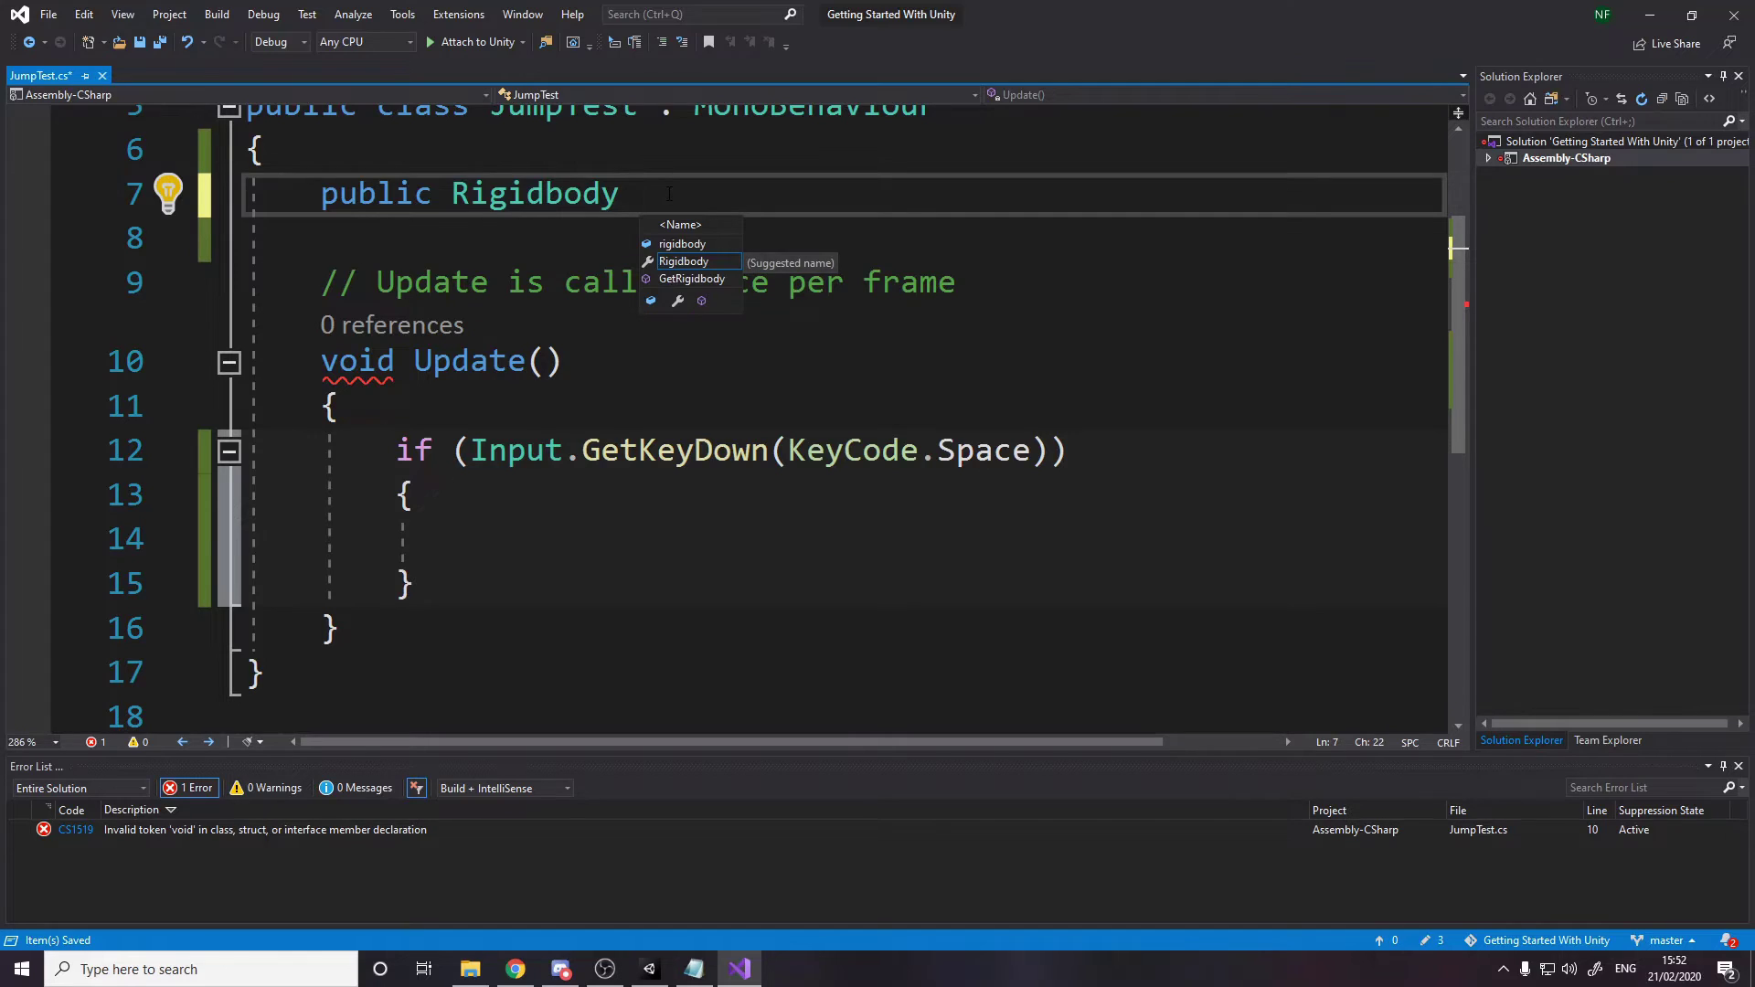
pyautogui.press('Tab')
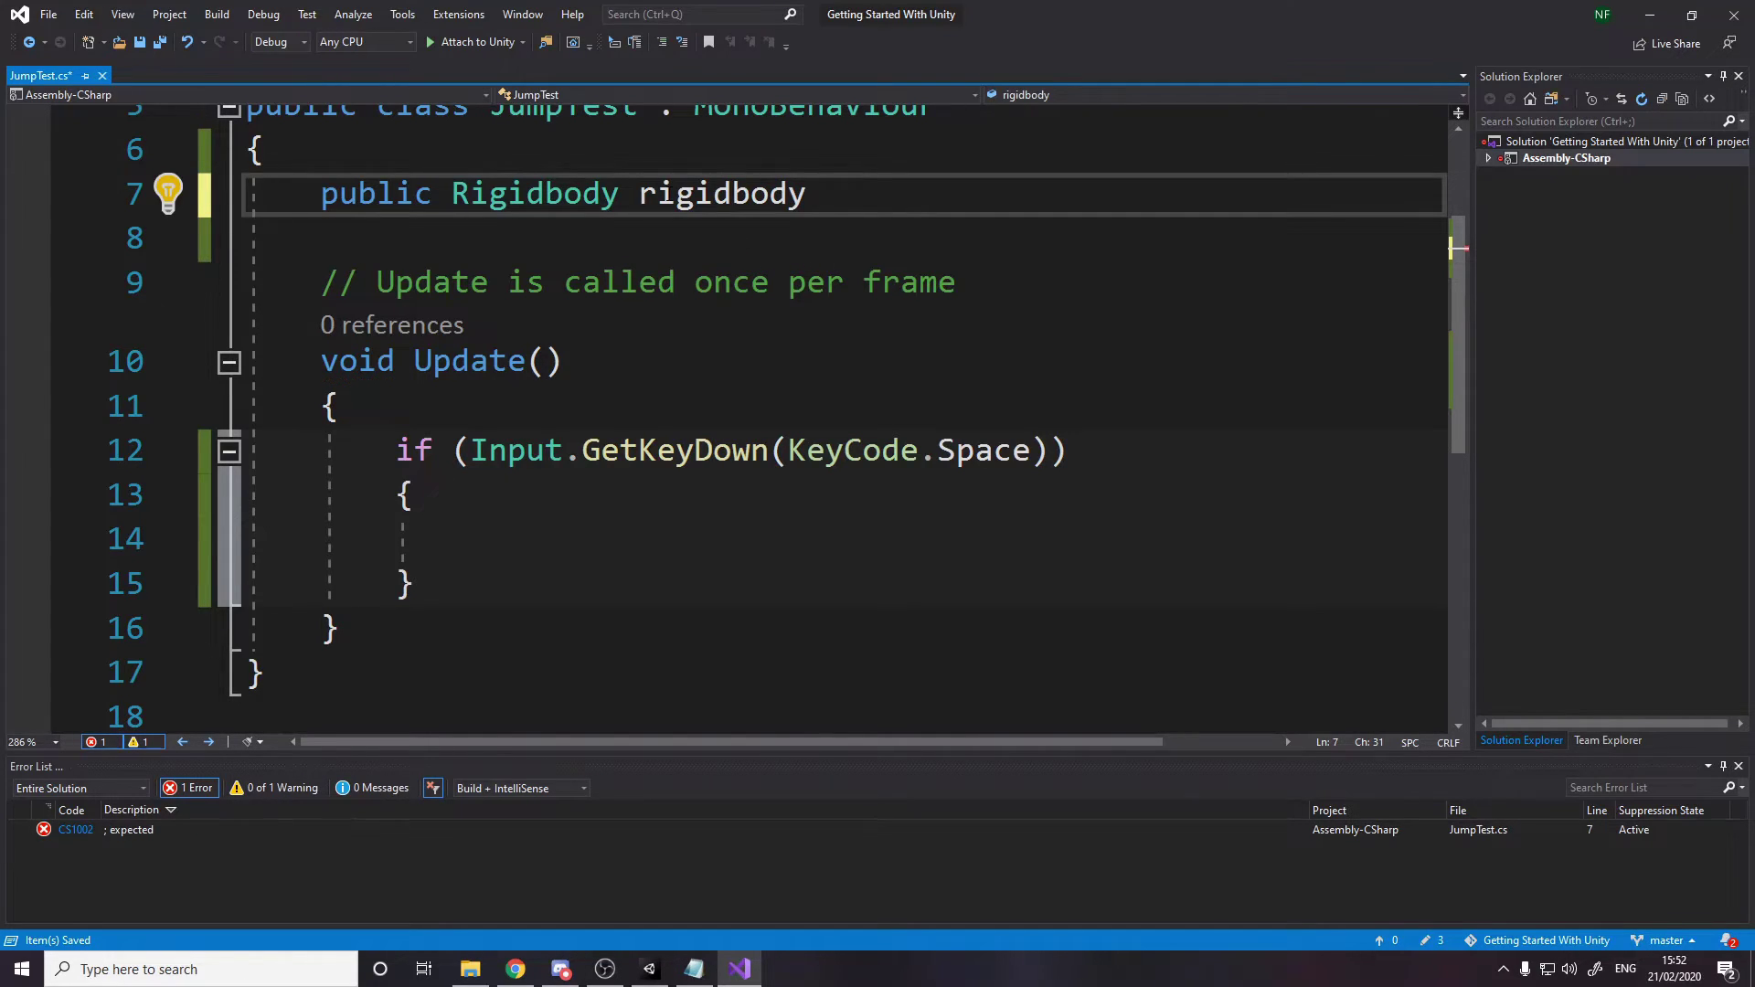
pyautogui.write(';')
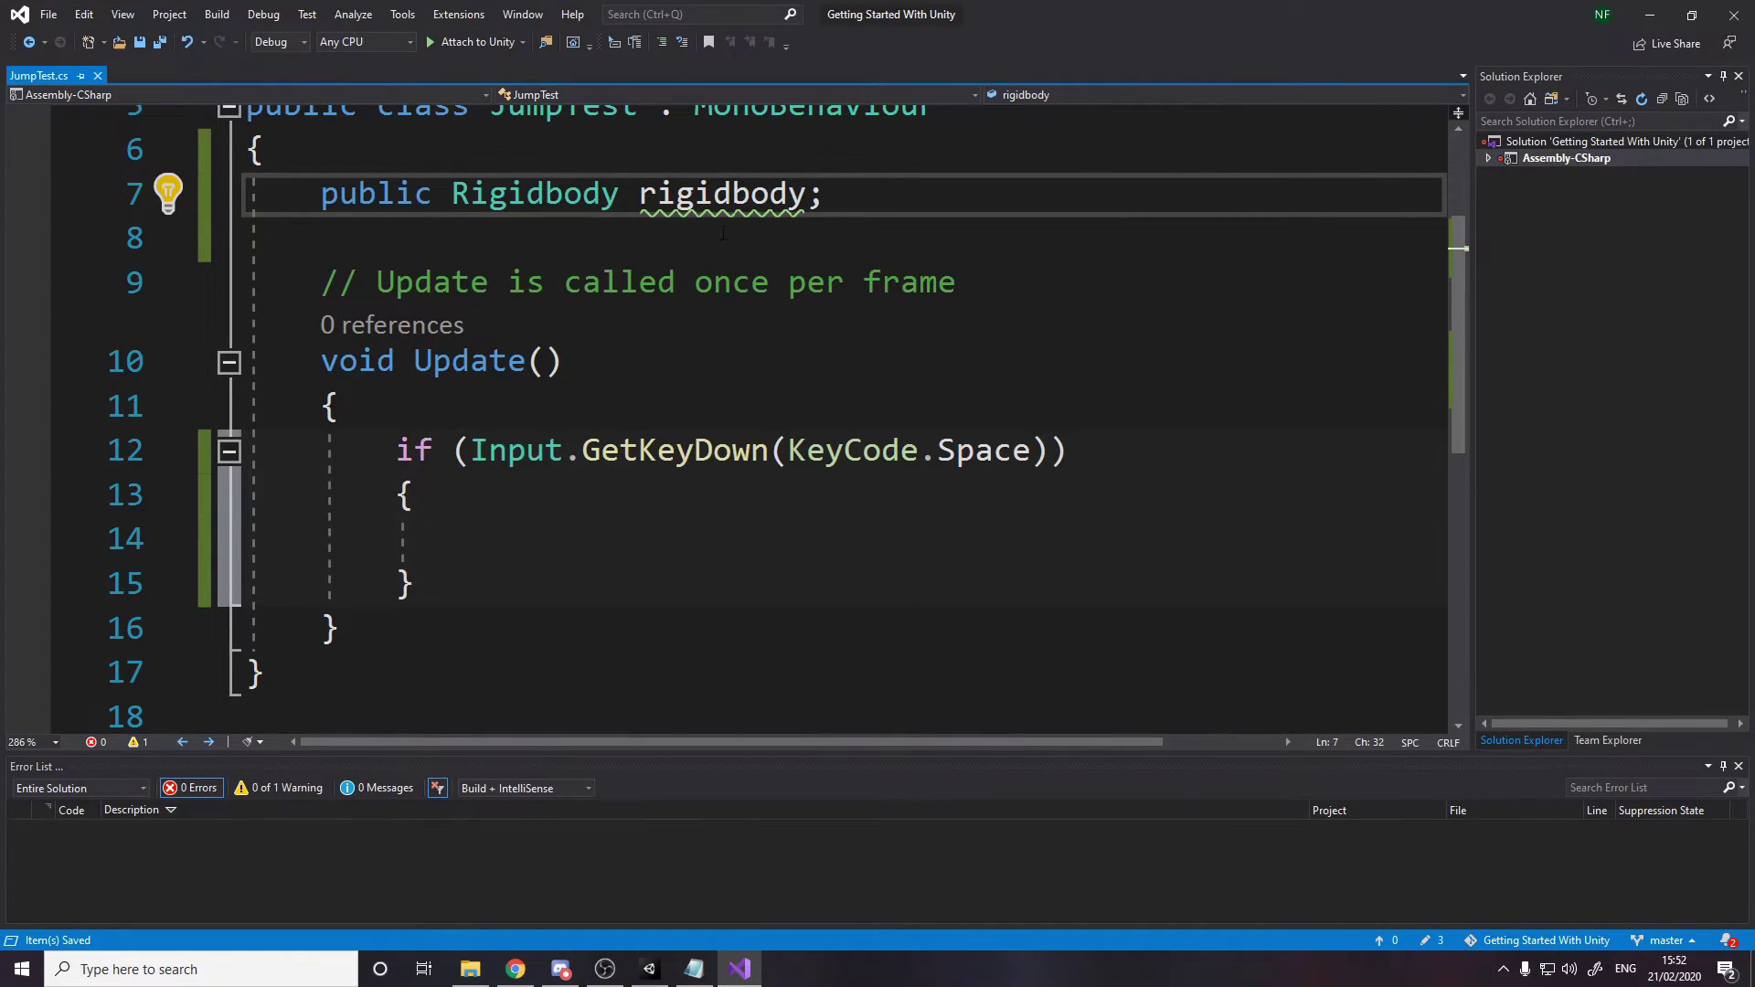
# Rename the Rigidbody field from rigidbody to rb.
pyautogui.moveTo(722, 206)
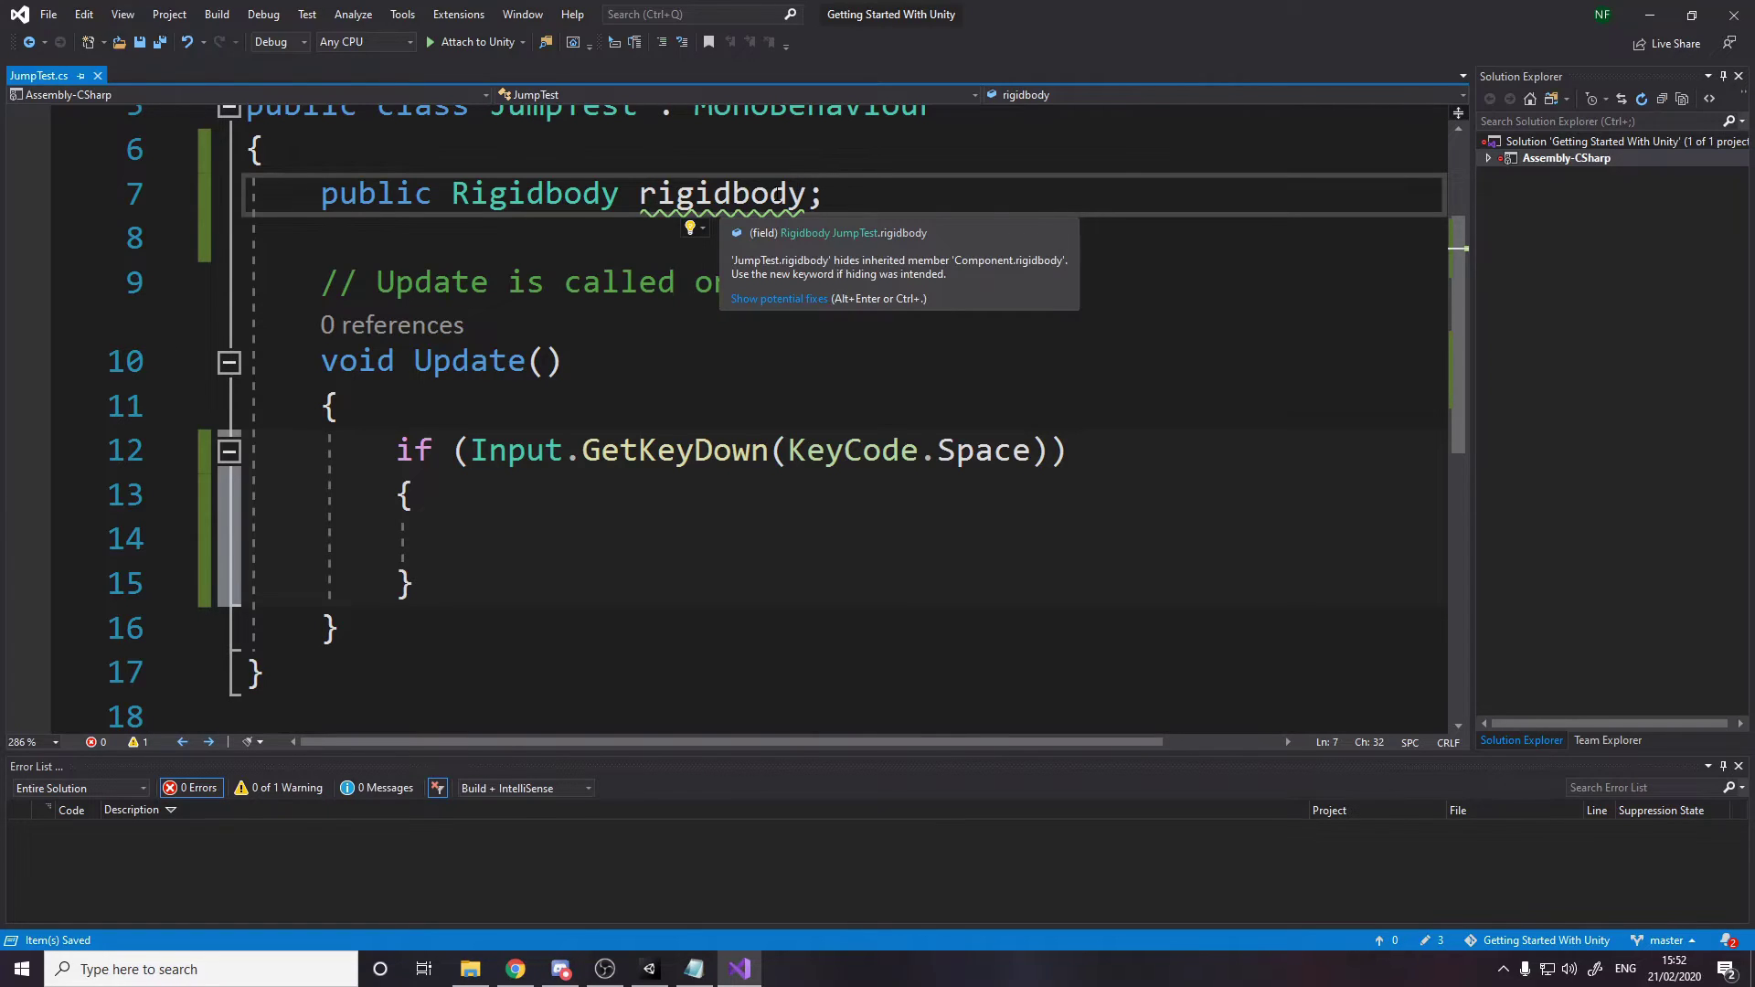
pyautogui.hotkey('ctrl', 'BackSpace')
pyautogui.hotkey('ctrl', 'BackSpace')
pyautogui.write('rb;')
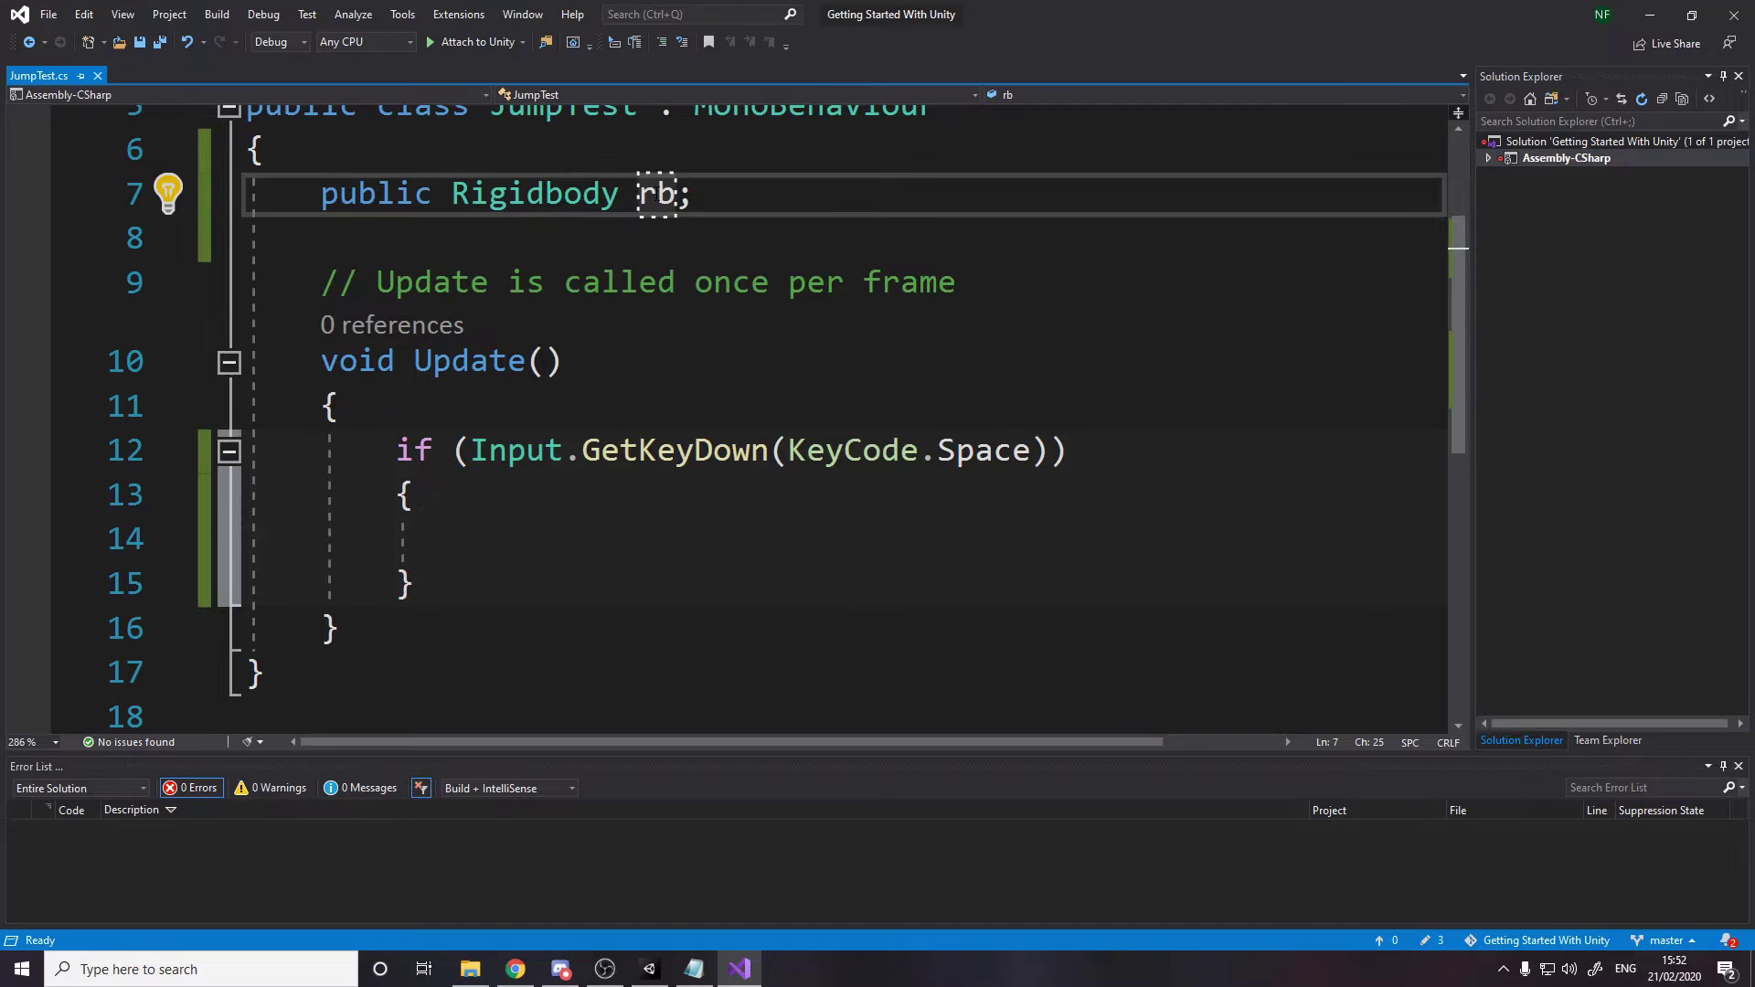
pyautogui.press('Left')
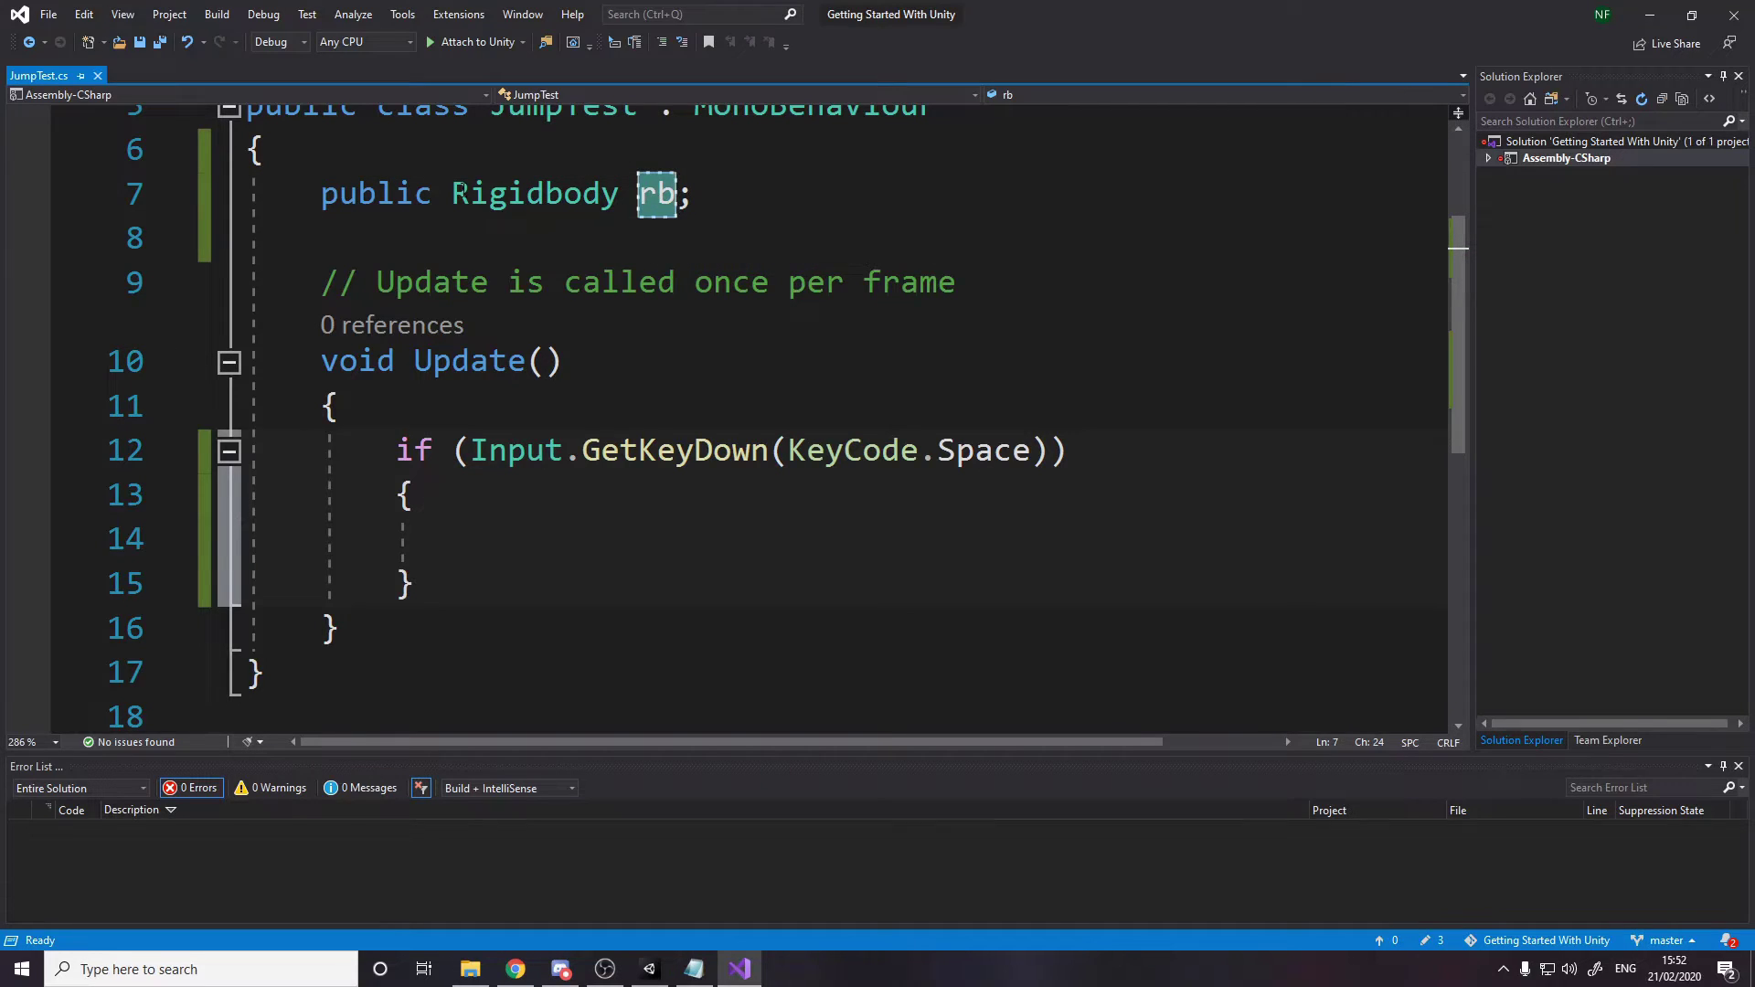
pyautogui.moveTo(453, 194); pyautogui.dragTo(618, 200)
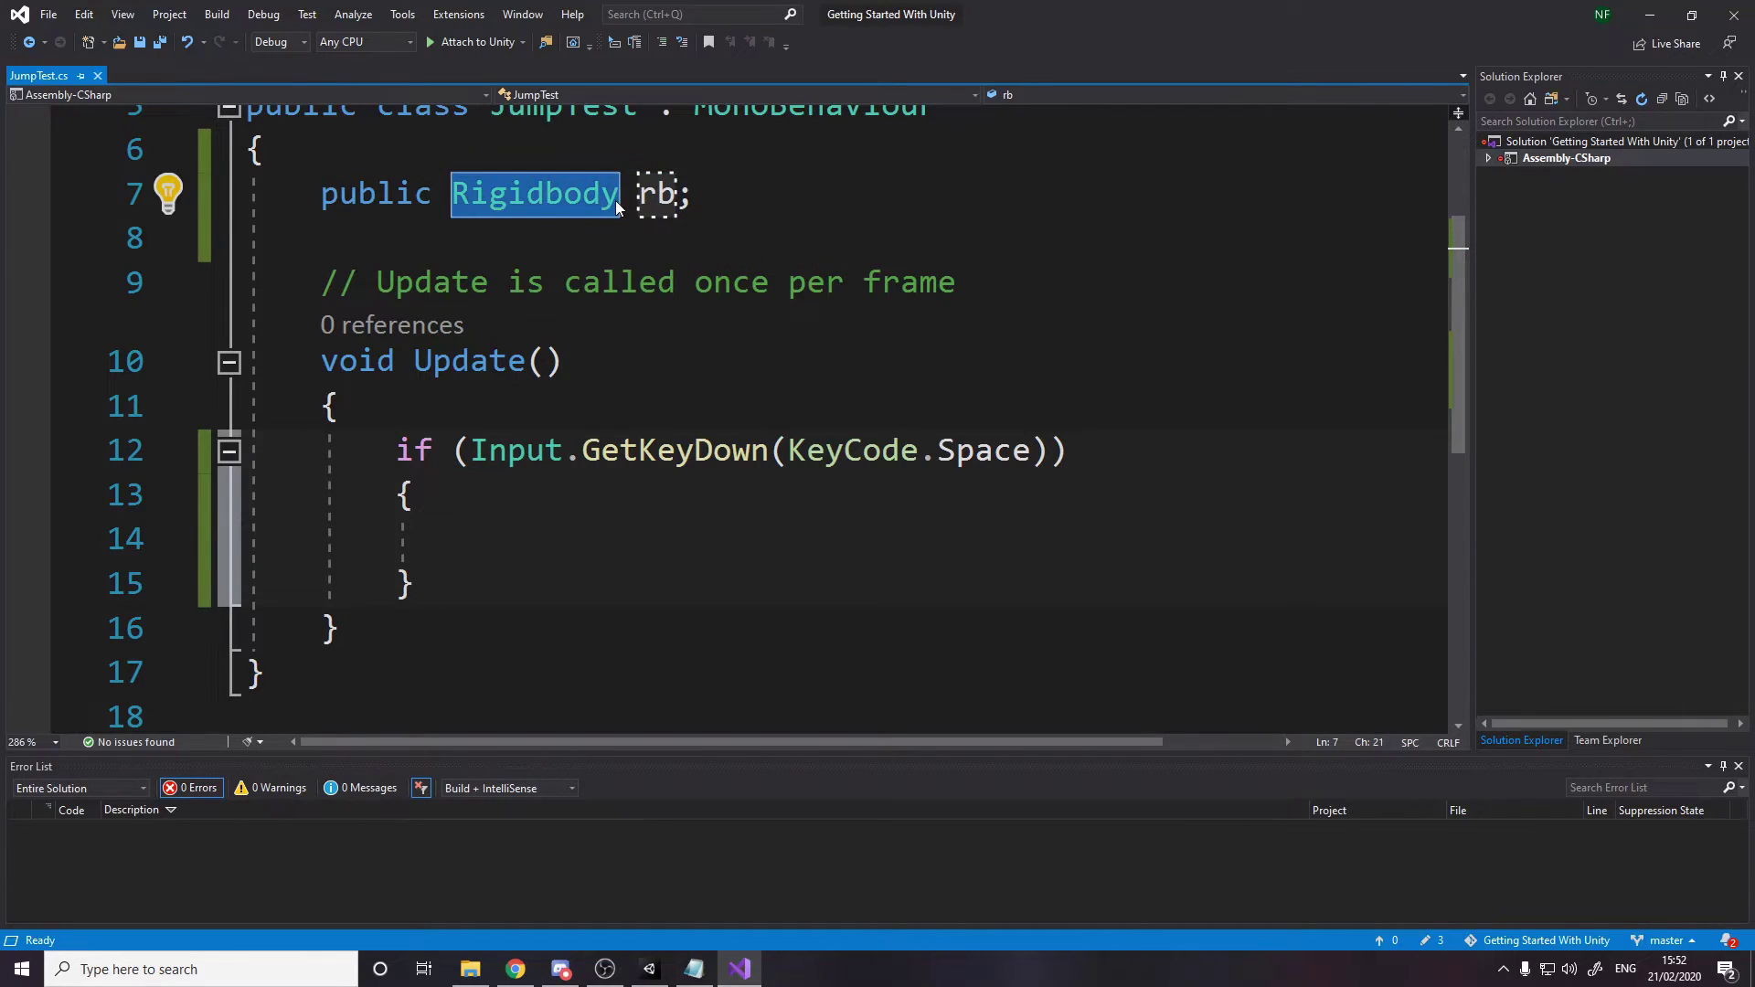
# Start the call rb.AddForce(Vector3.up * inside the Space check.
pyautogui.press('Down')
pyautogui.press('Down')
pyautogui.press('Down')
pyautogui.press('Down')
pyautogui.press('Down')
pyautogui.press('Down')
pyautogui.press('Down')
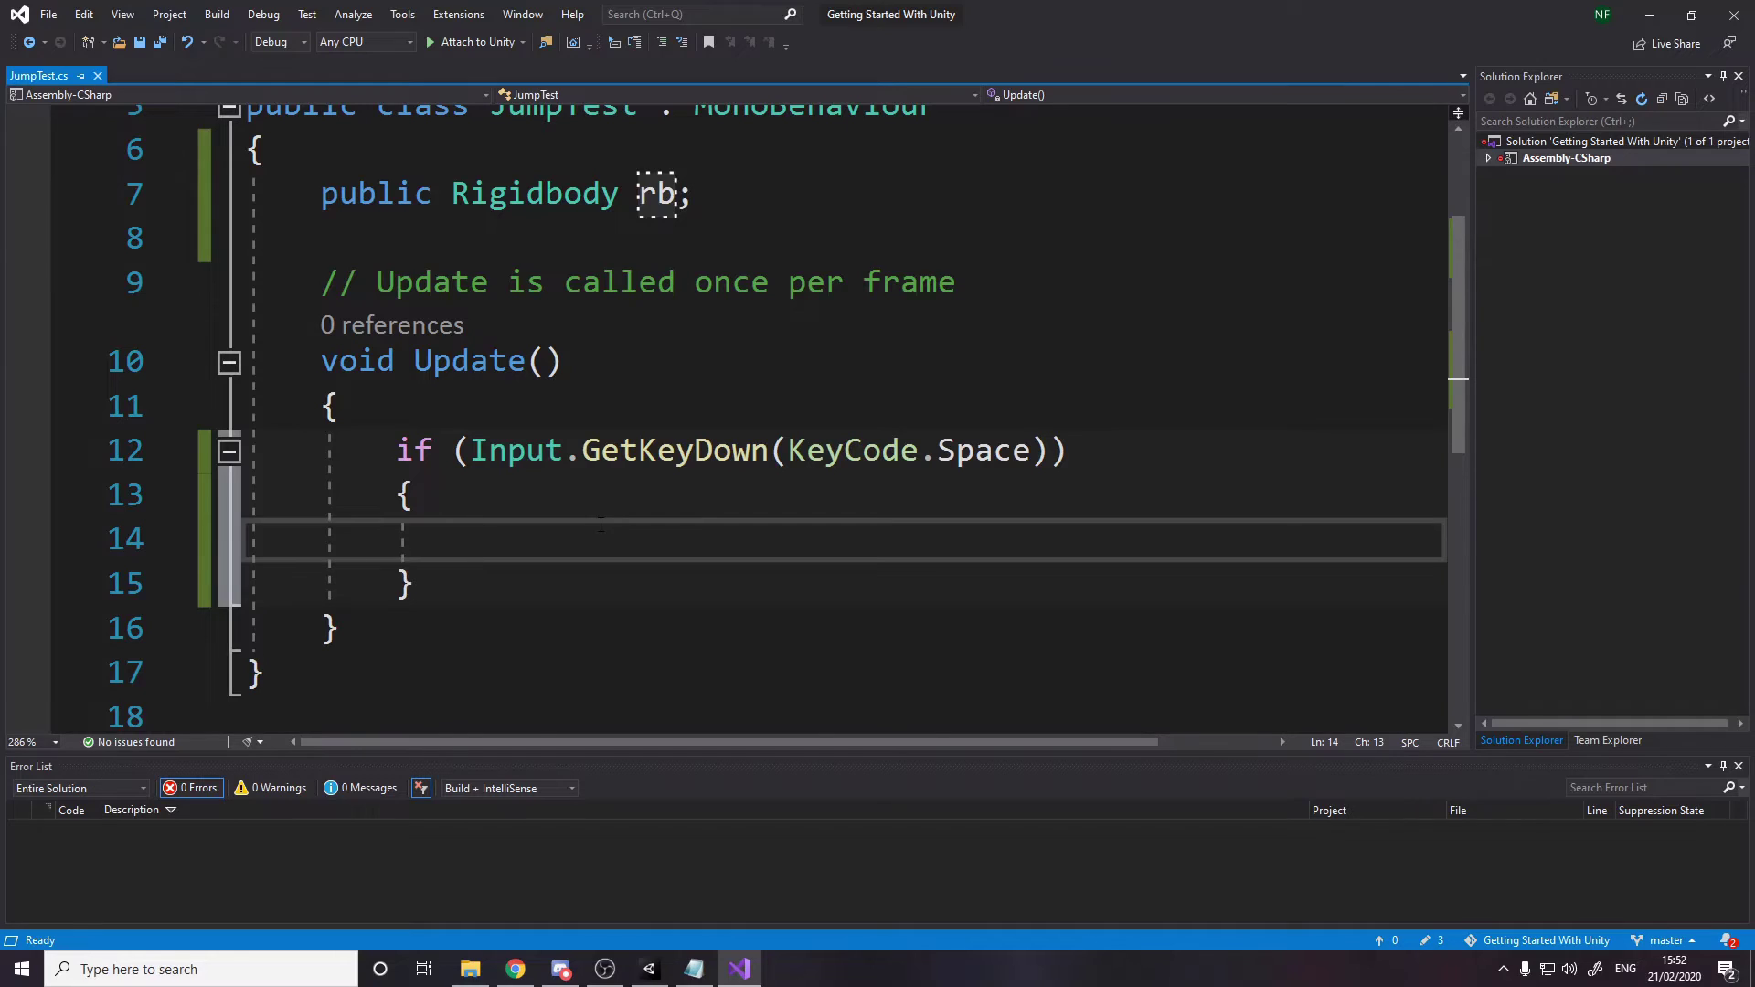
pyautogui.write('rb.add')
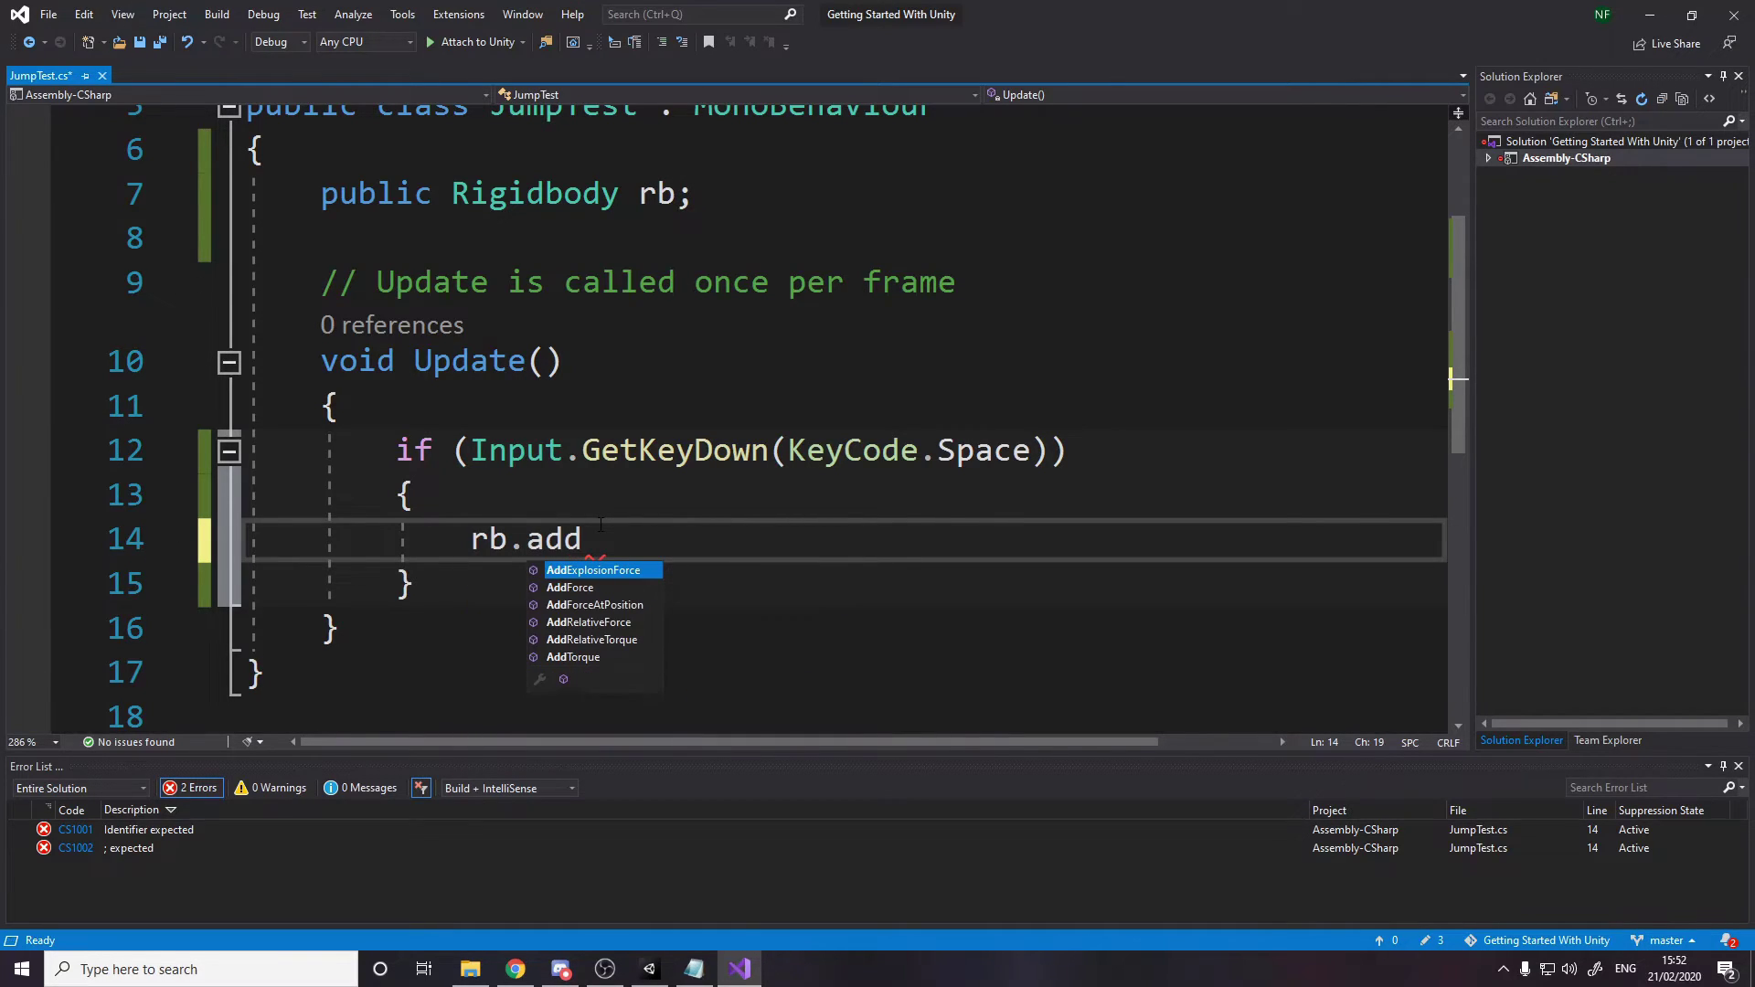
pyautogui.press('Down')
pyautogui.press('Tab')
pyautogui.write('(')
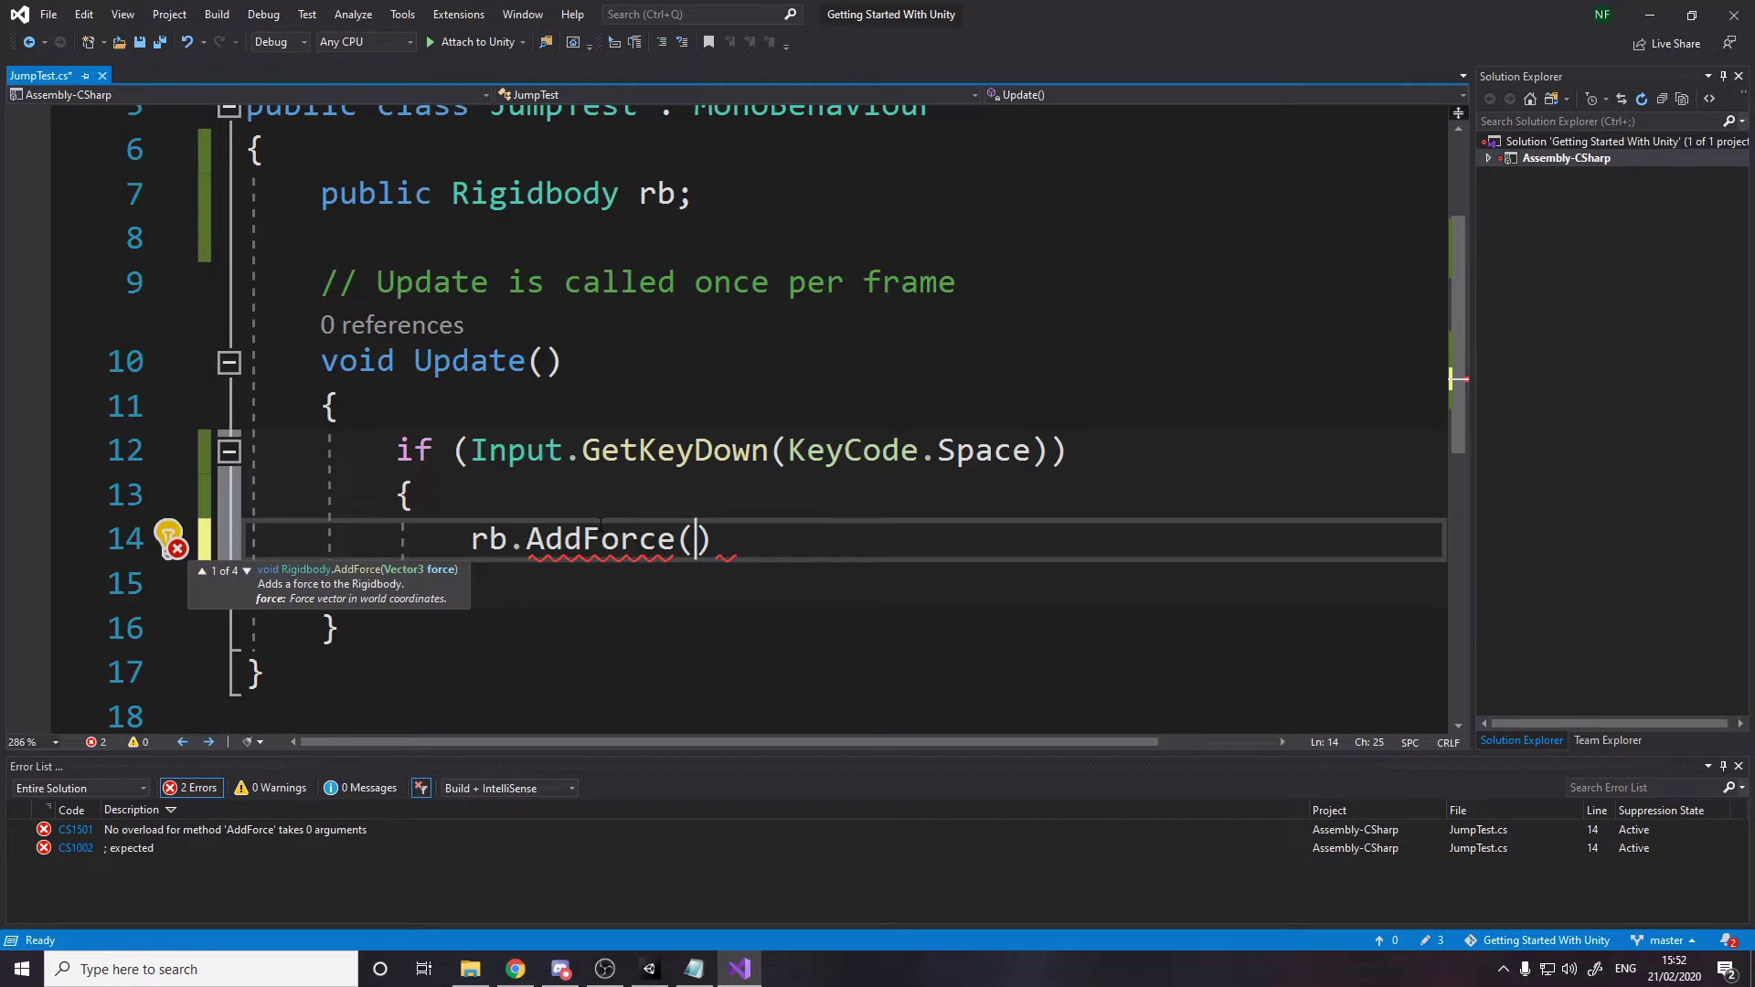
pyautogui.press('Down')
pyautogui.press('Down')
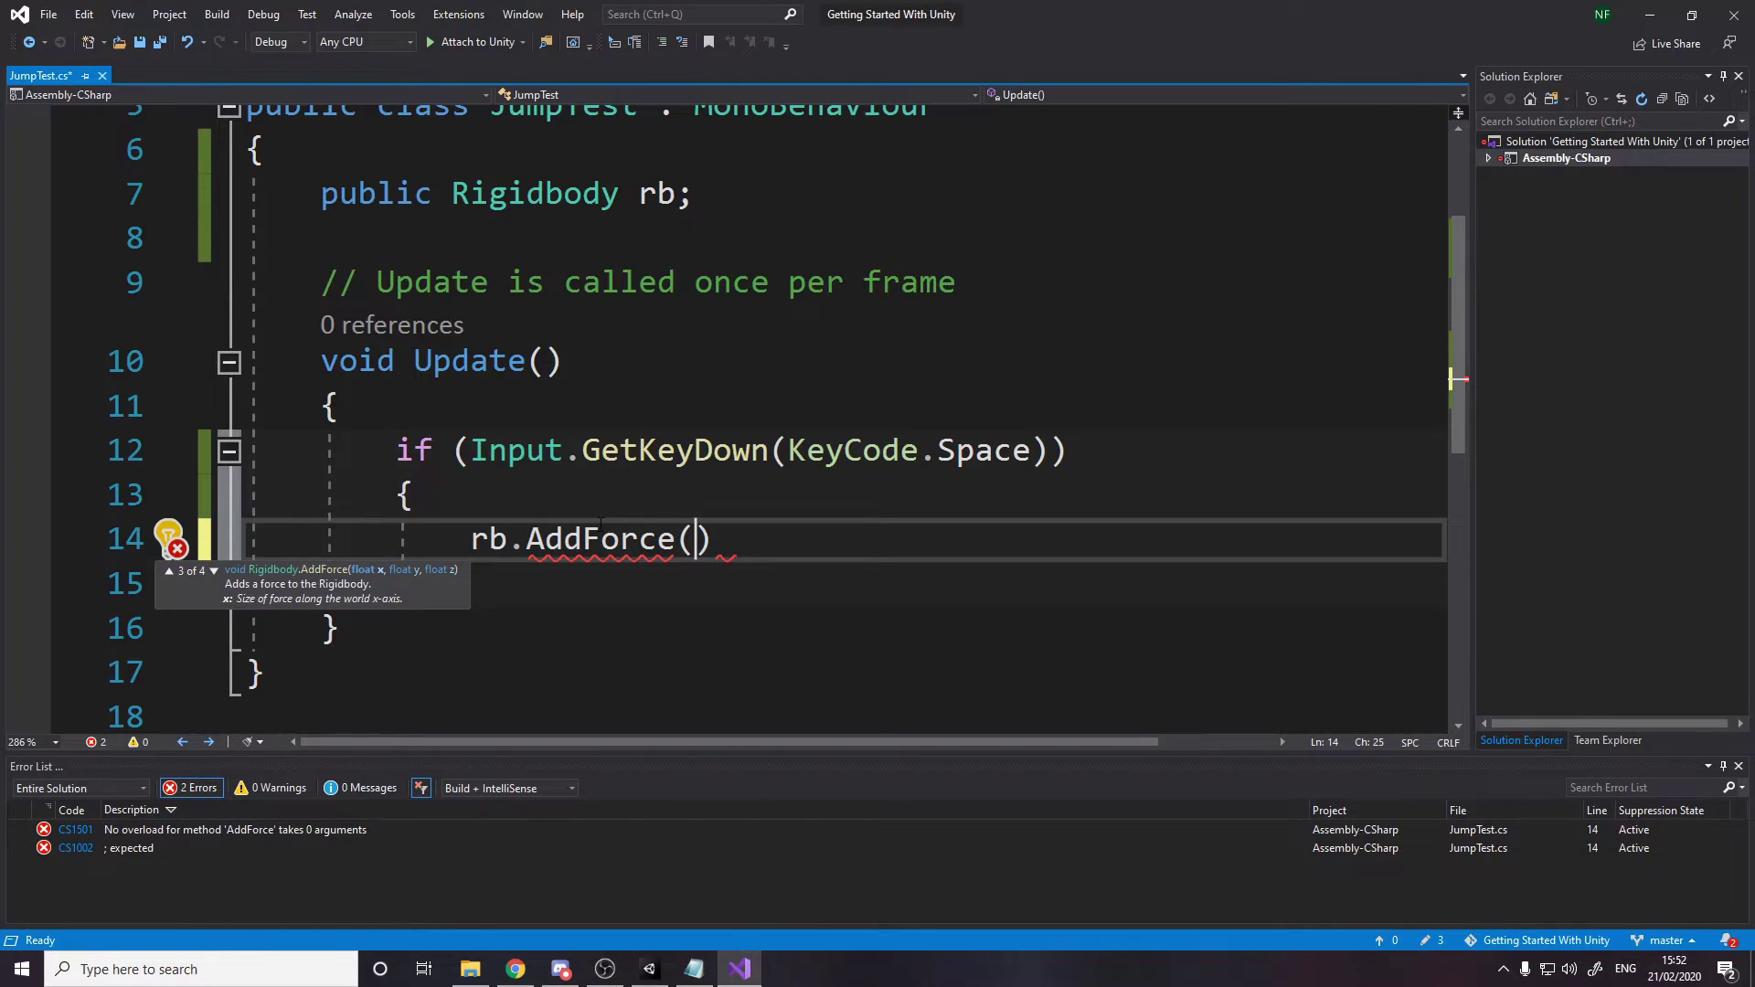
pyautogui.press('Down')
pyautogui.press('Down')
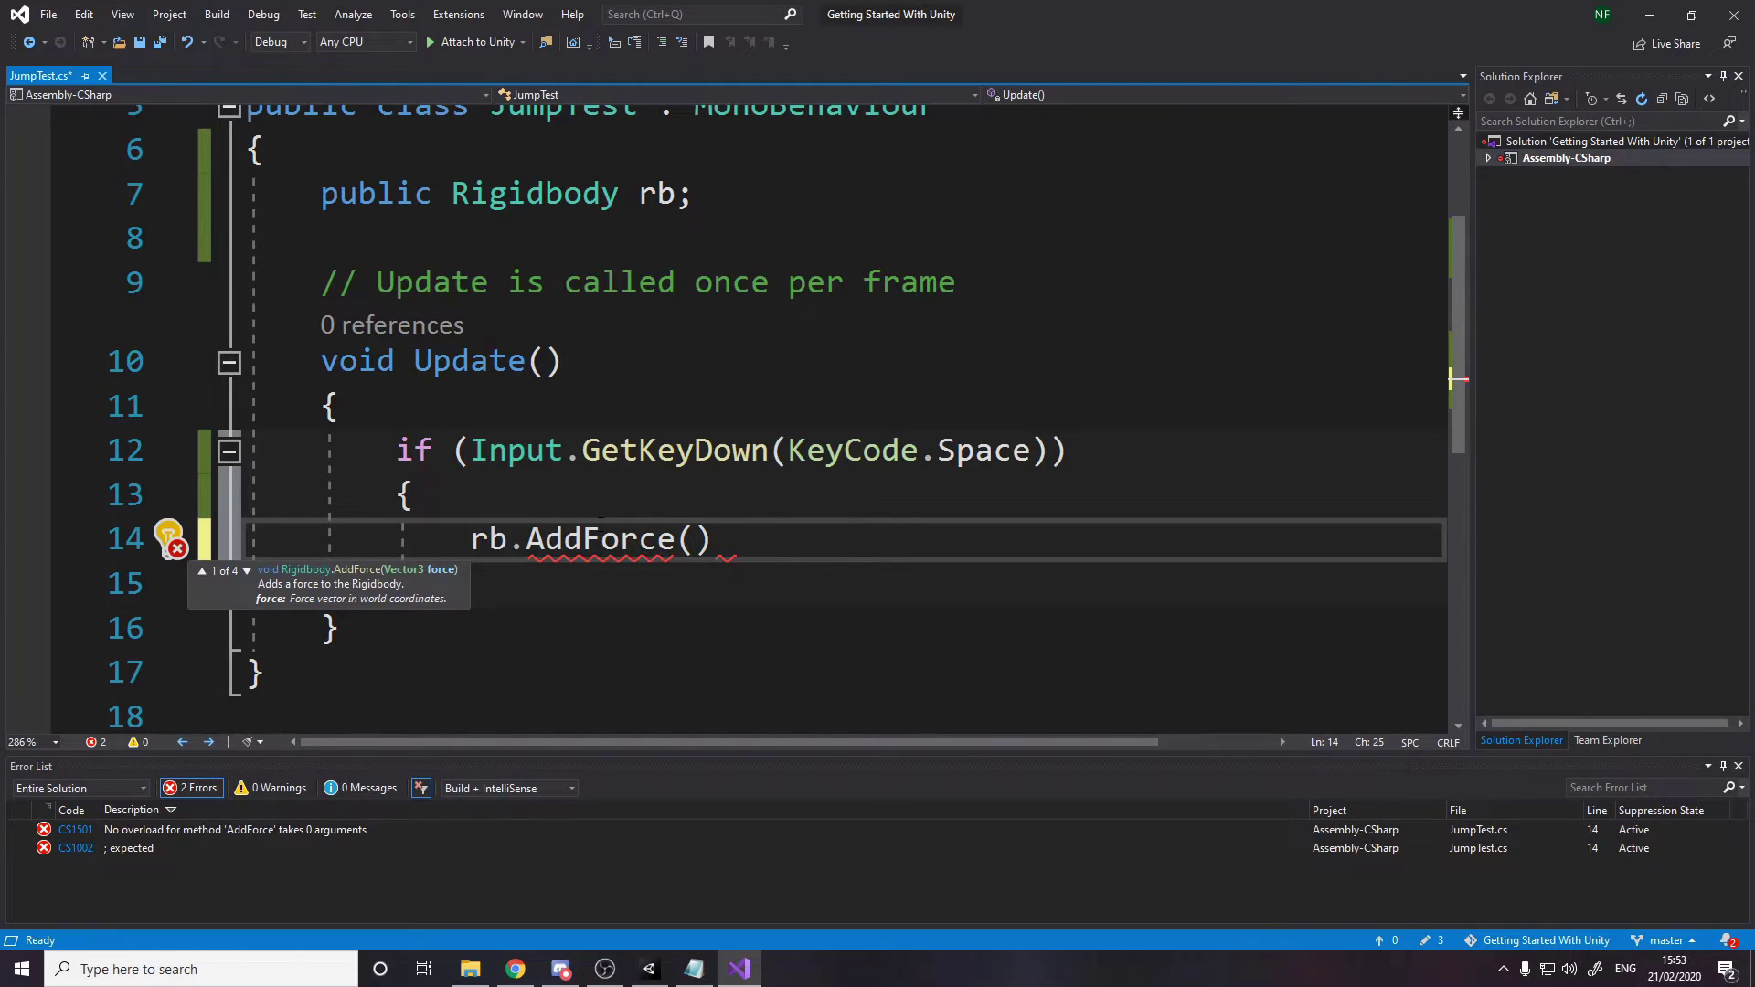
pyautogui.write('Vector3.up')
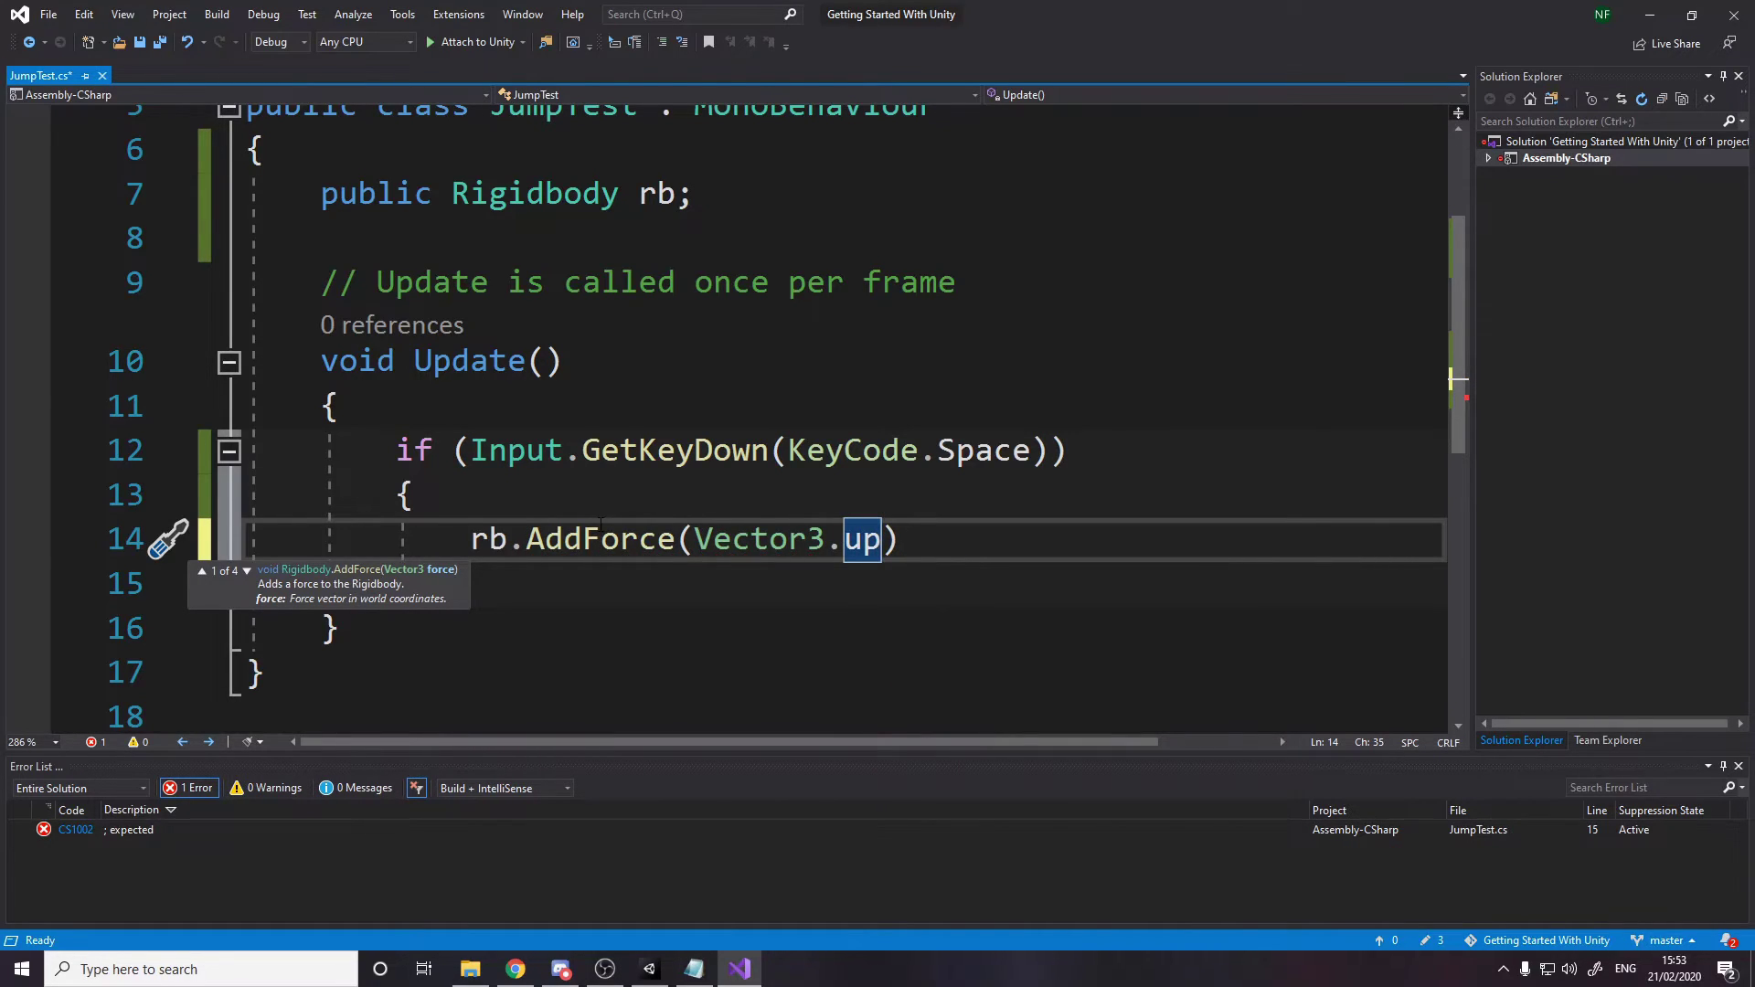
pyautogui.write(' *')
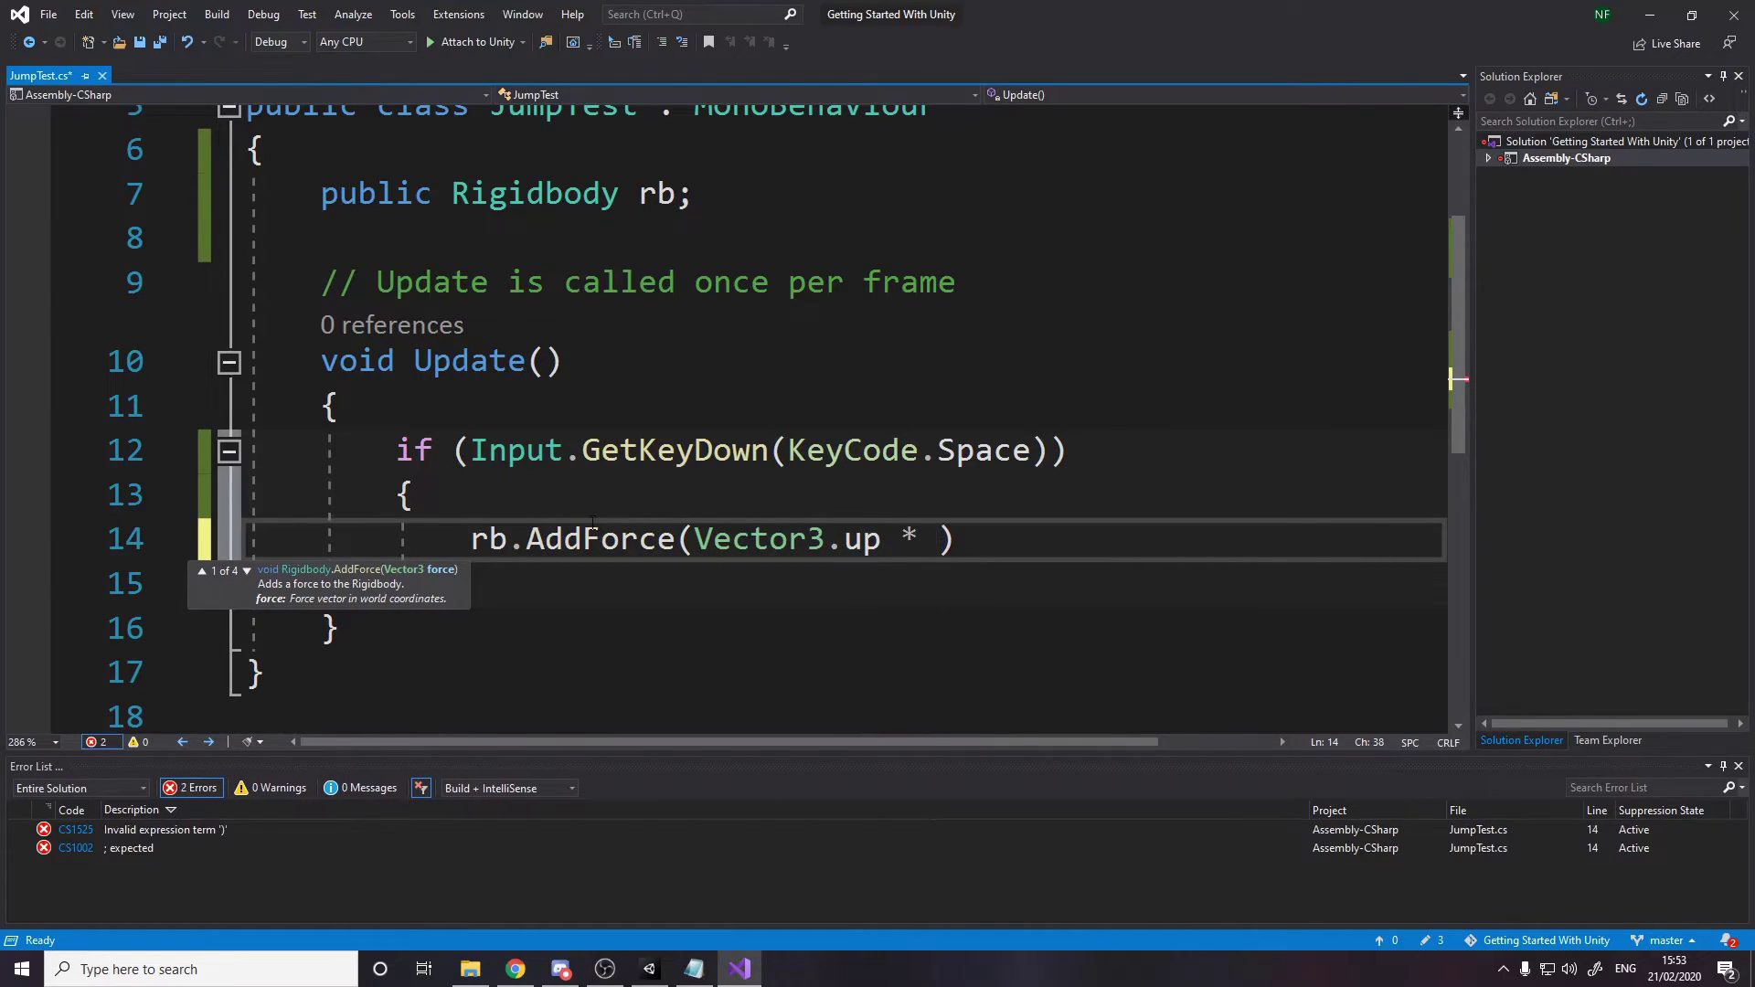
pyautogui.scroll(1, 593, 523)
pyautogui.scroll(-1, 592, 522)
# Add 'public float jumpForce;' below the rb field and save.
pyautogui.click(721, 189)
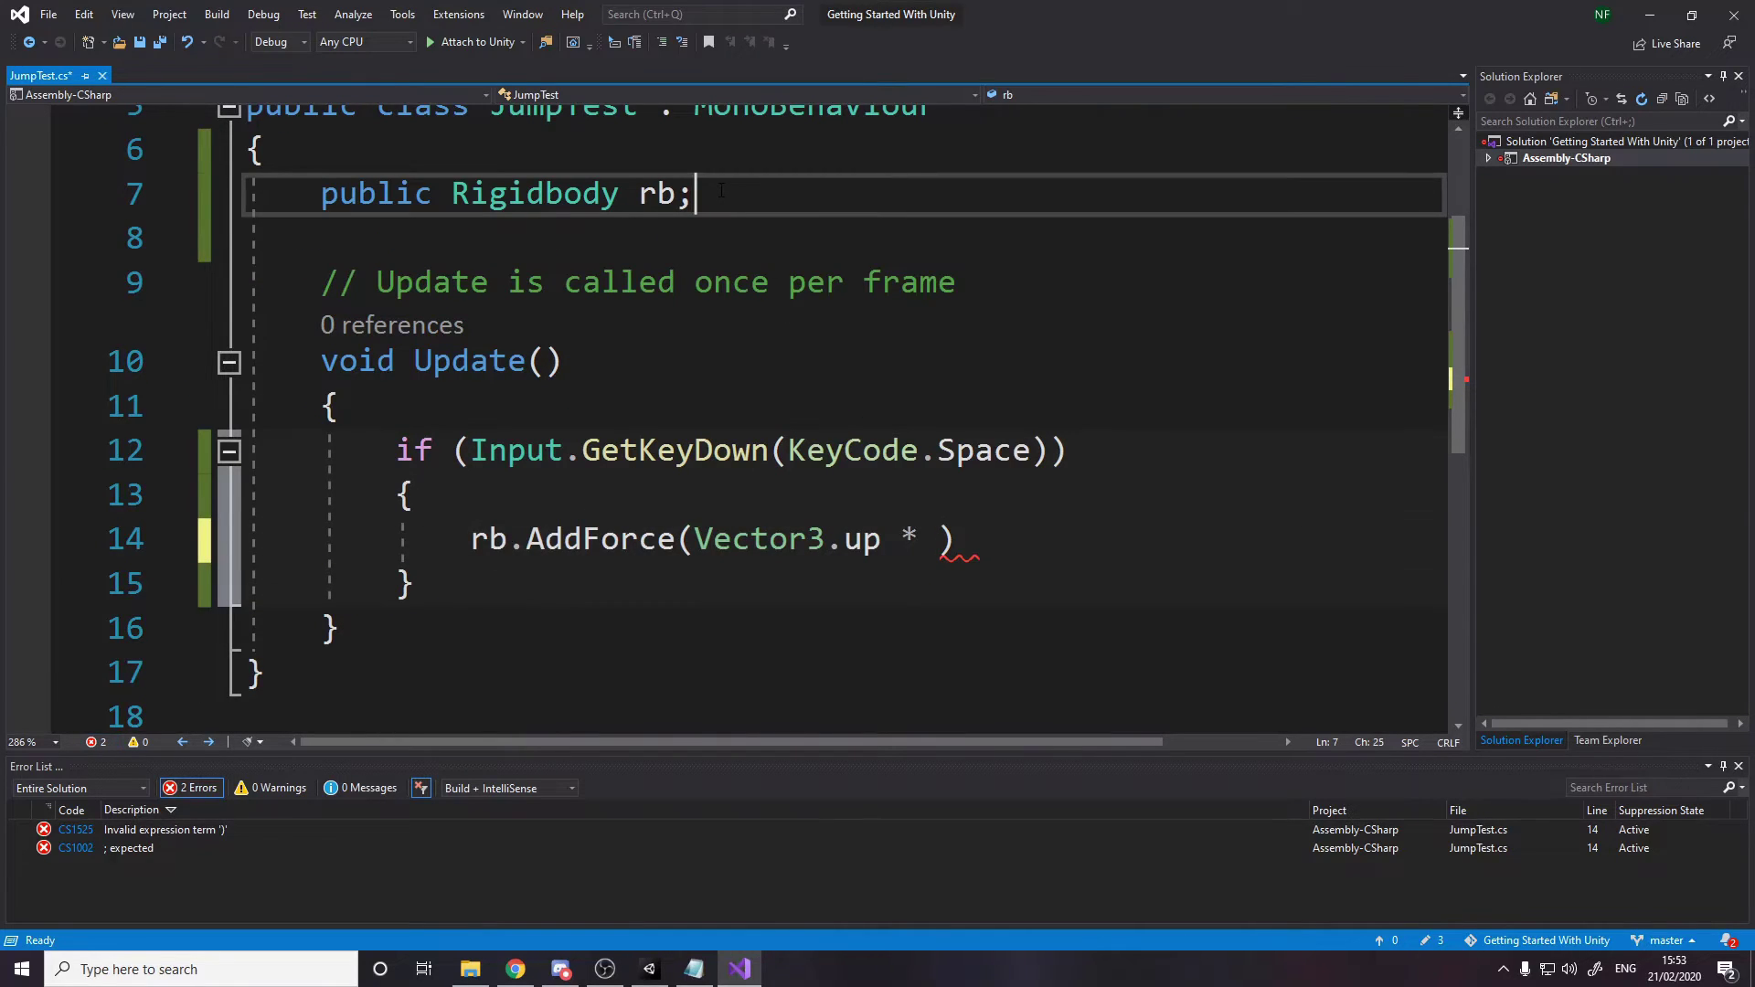
pyautogui.press('Return')
pyautogui.write('public ')
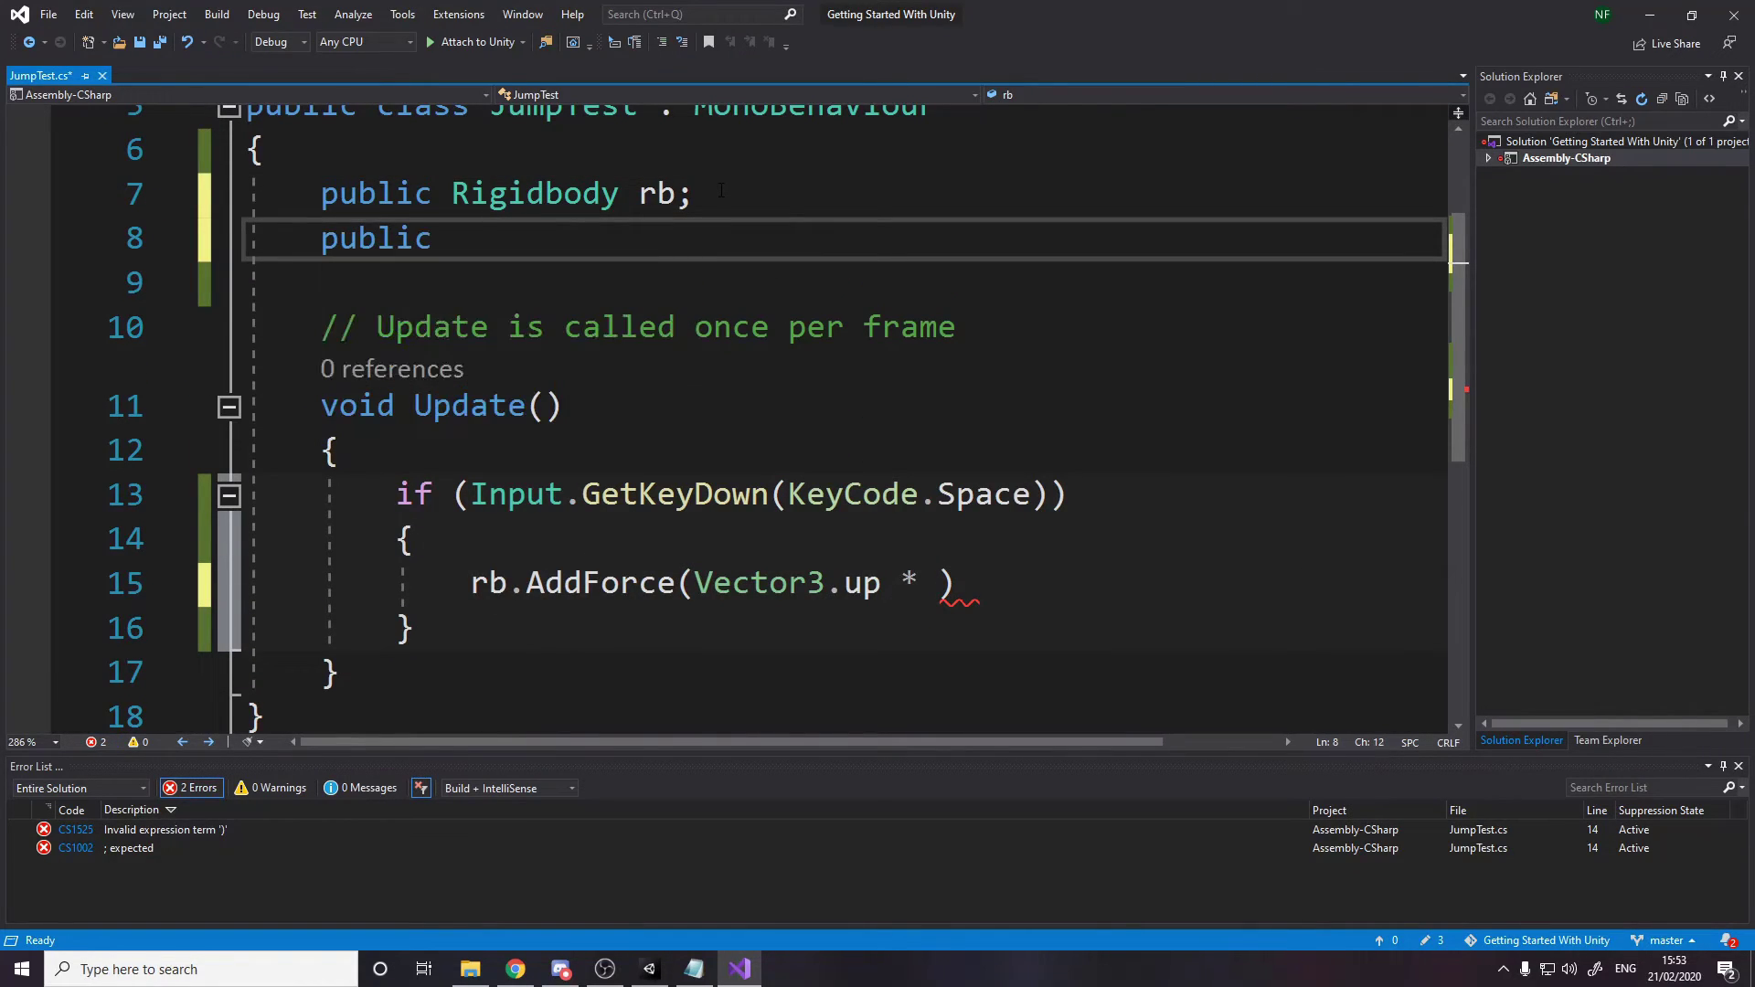
pyautogui.write('float')
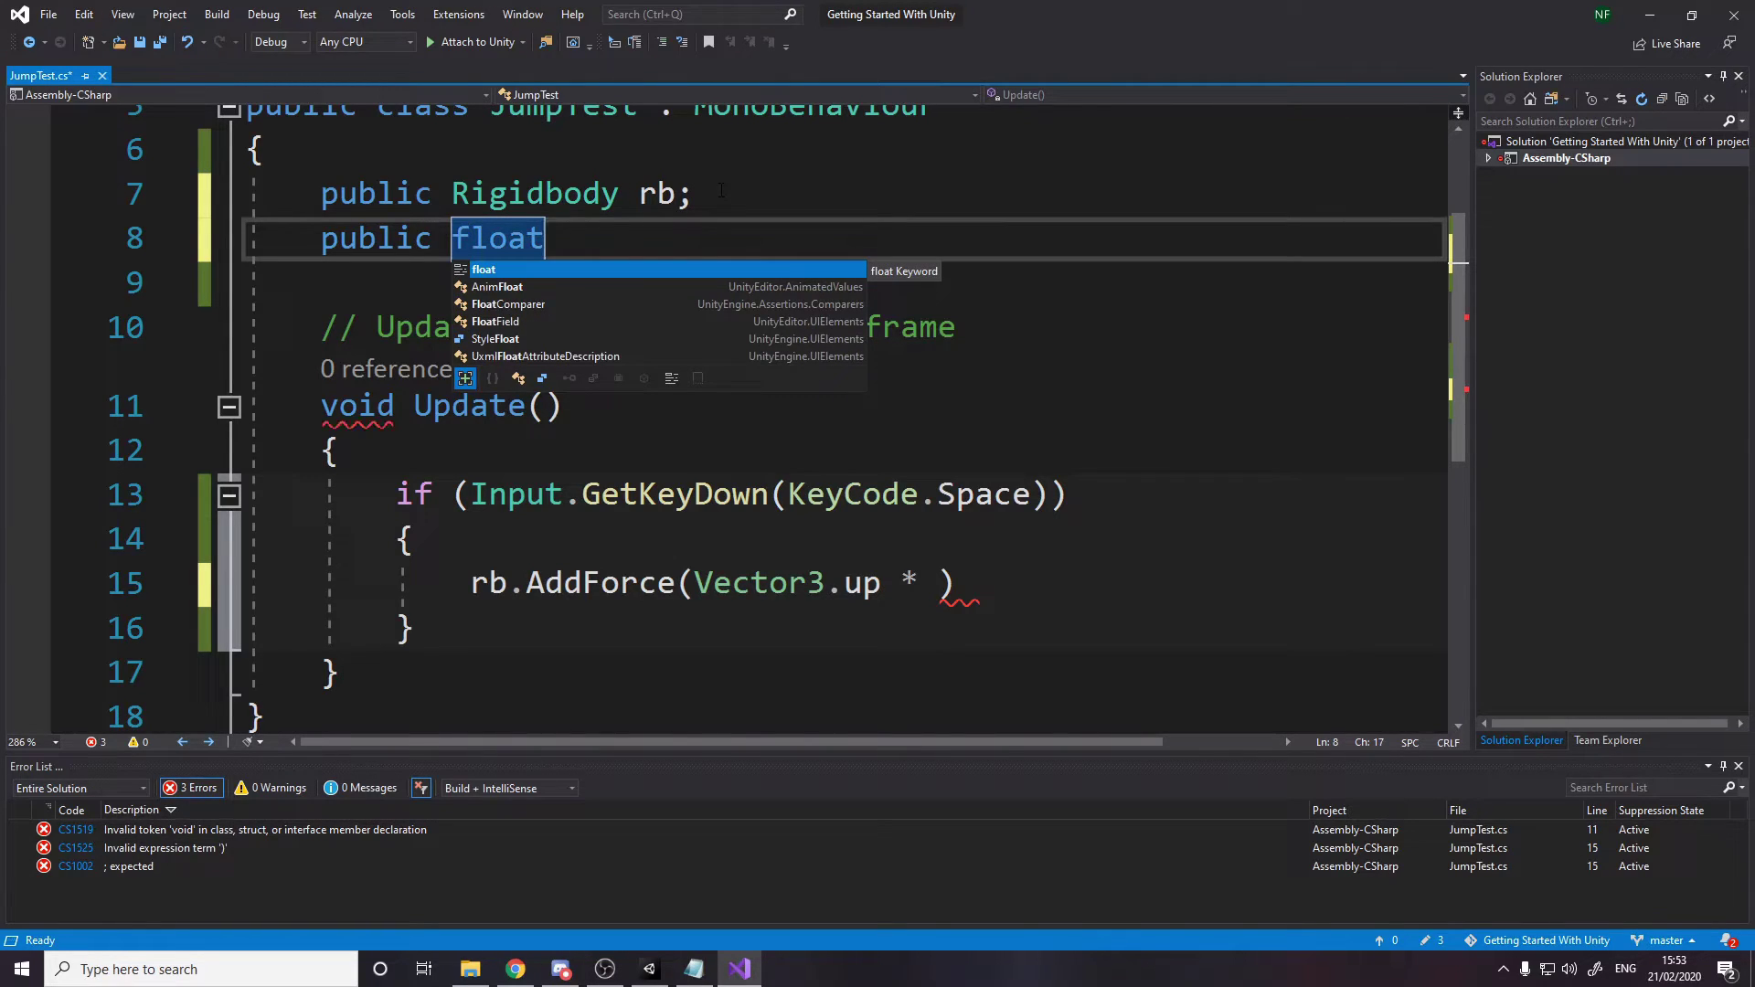
pyautogui.write(' j')
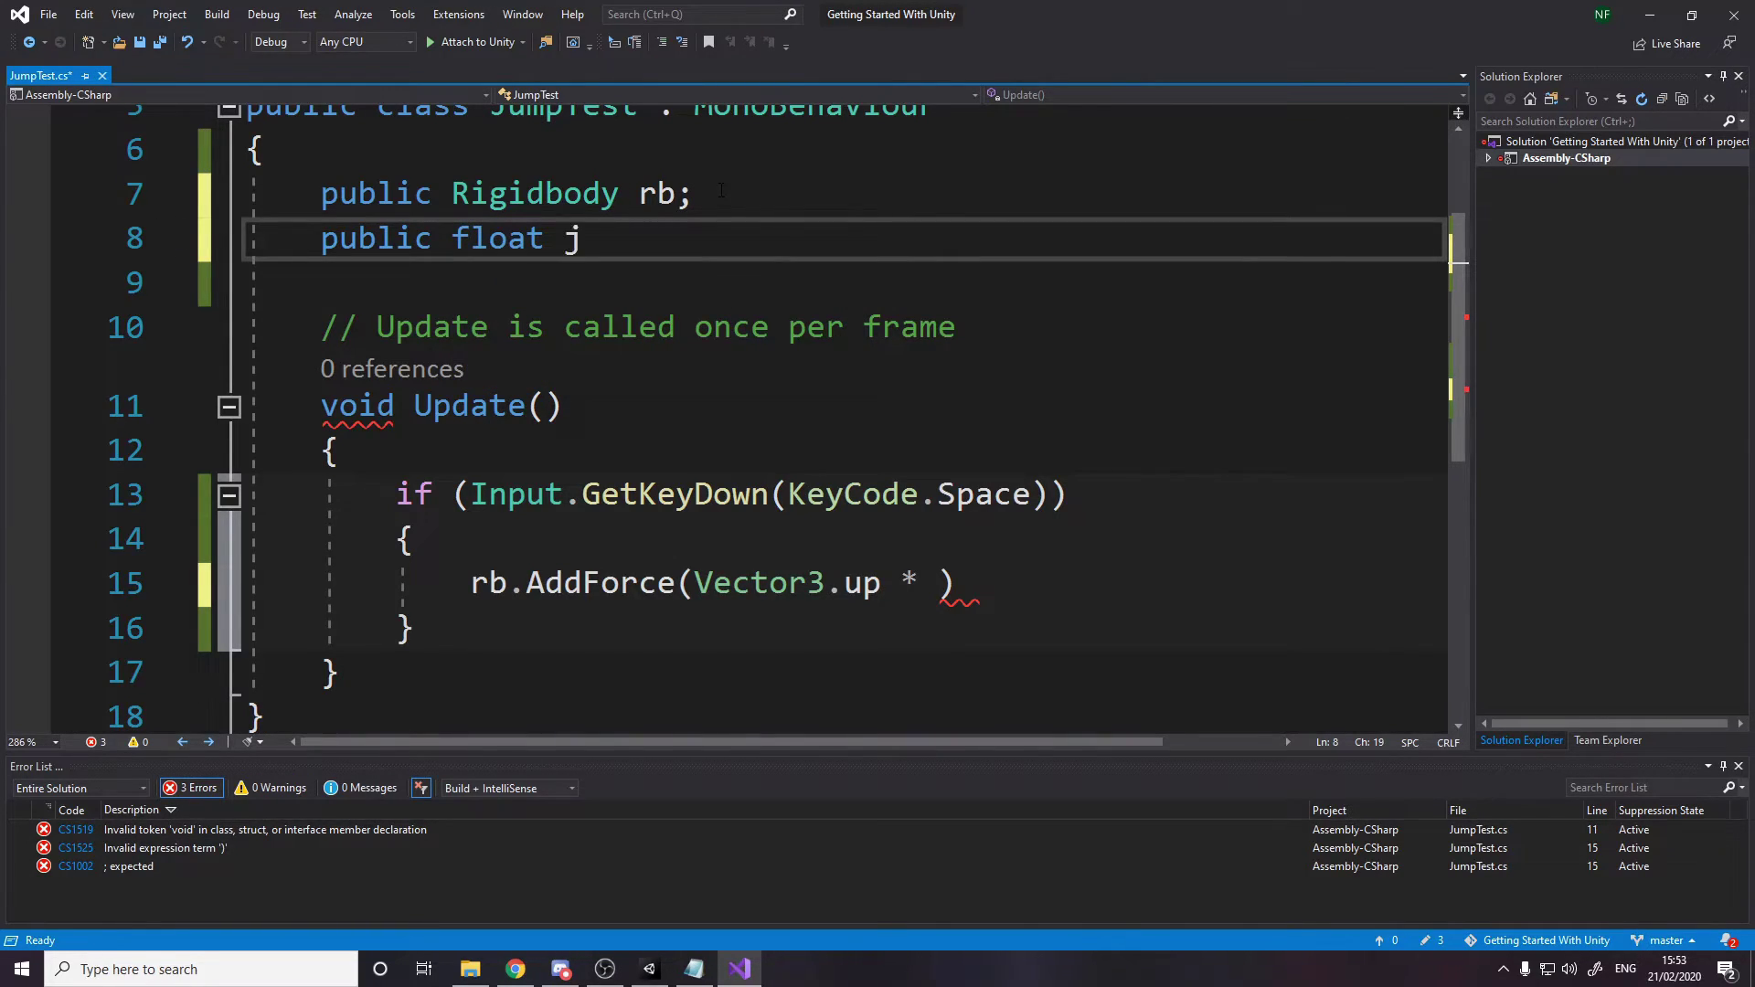
pyautogui.write('umpForce;')
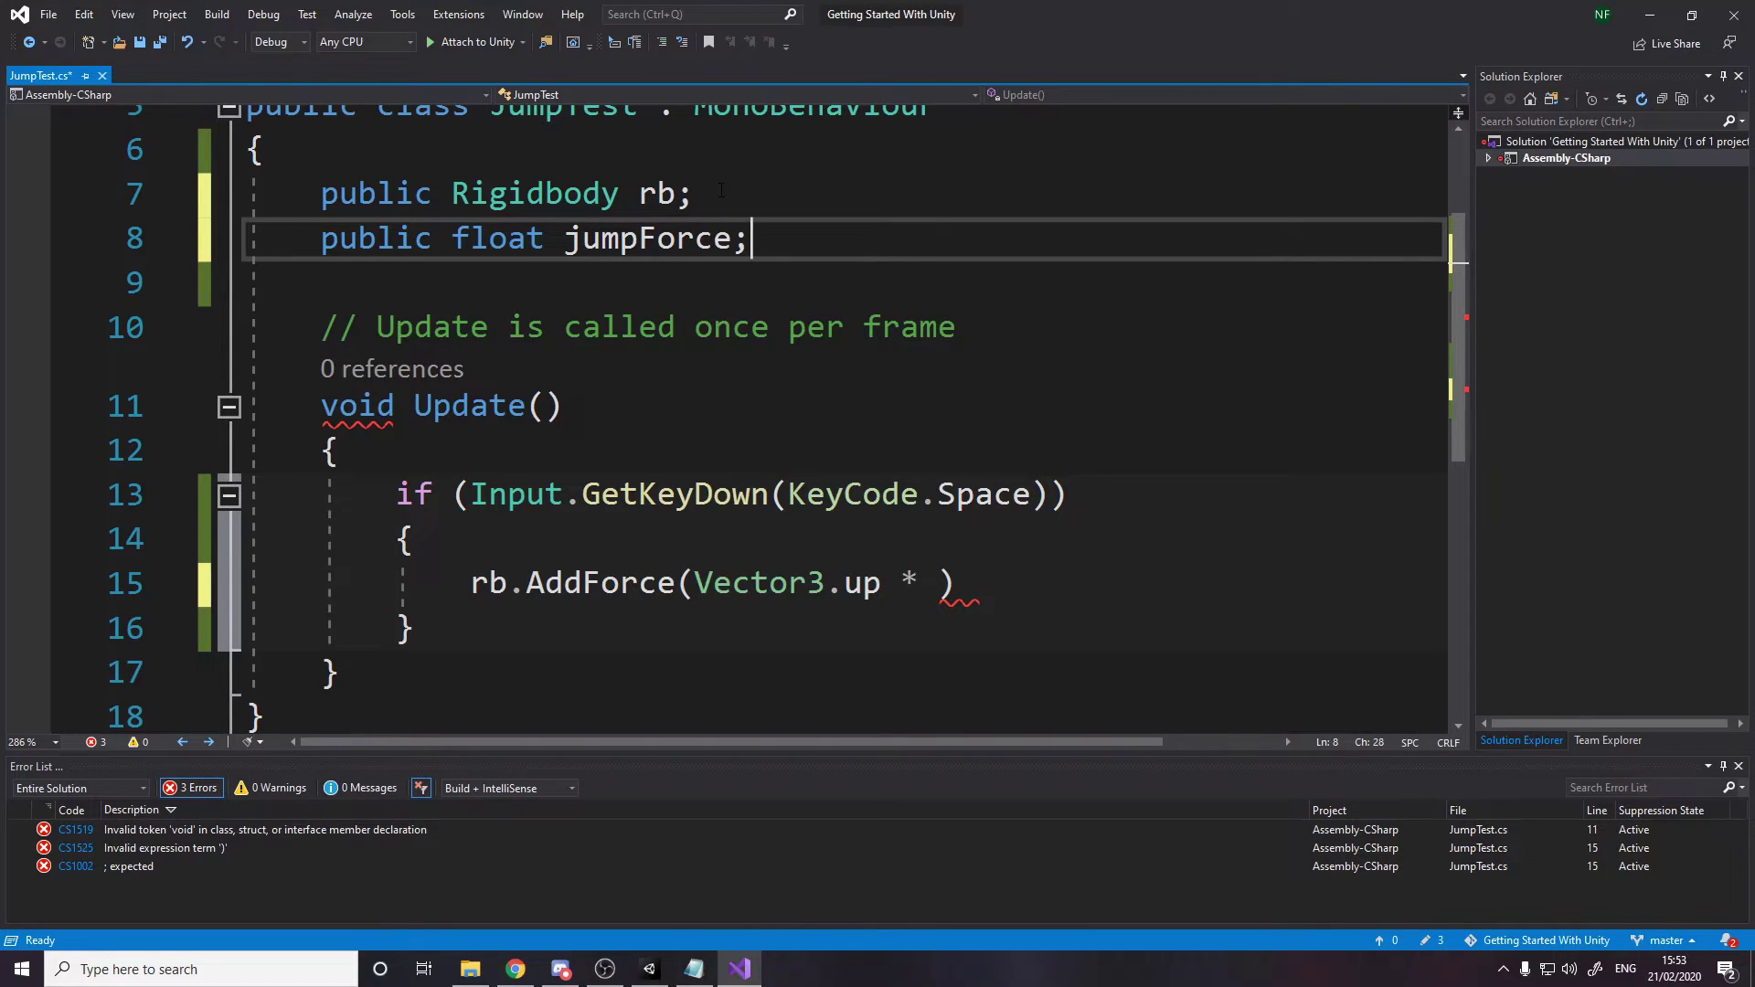
pyautogui.hotkey('ctrl', 's')
# Finish the call as rb.AddForce(Vector3.up * jumpForce);.
pyautogui.click(937, 583)
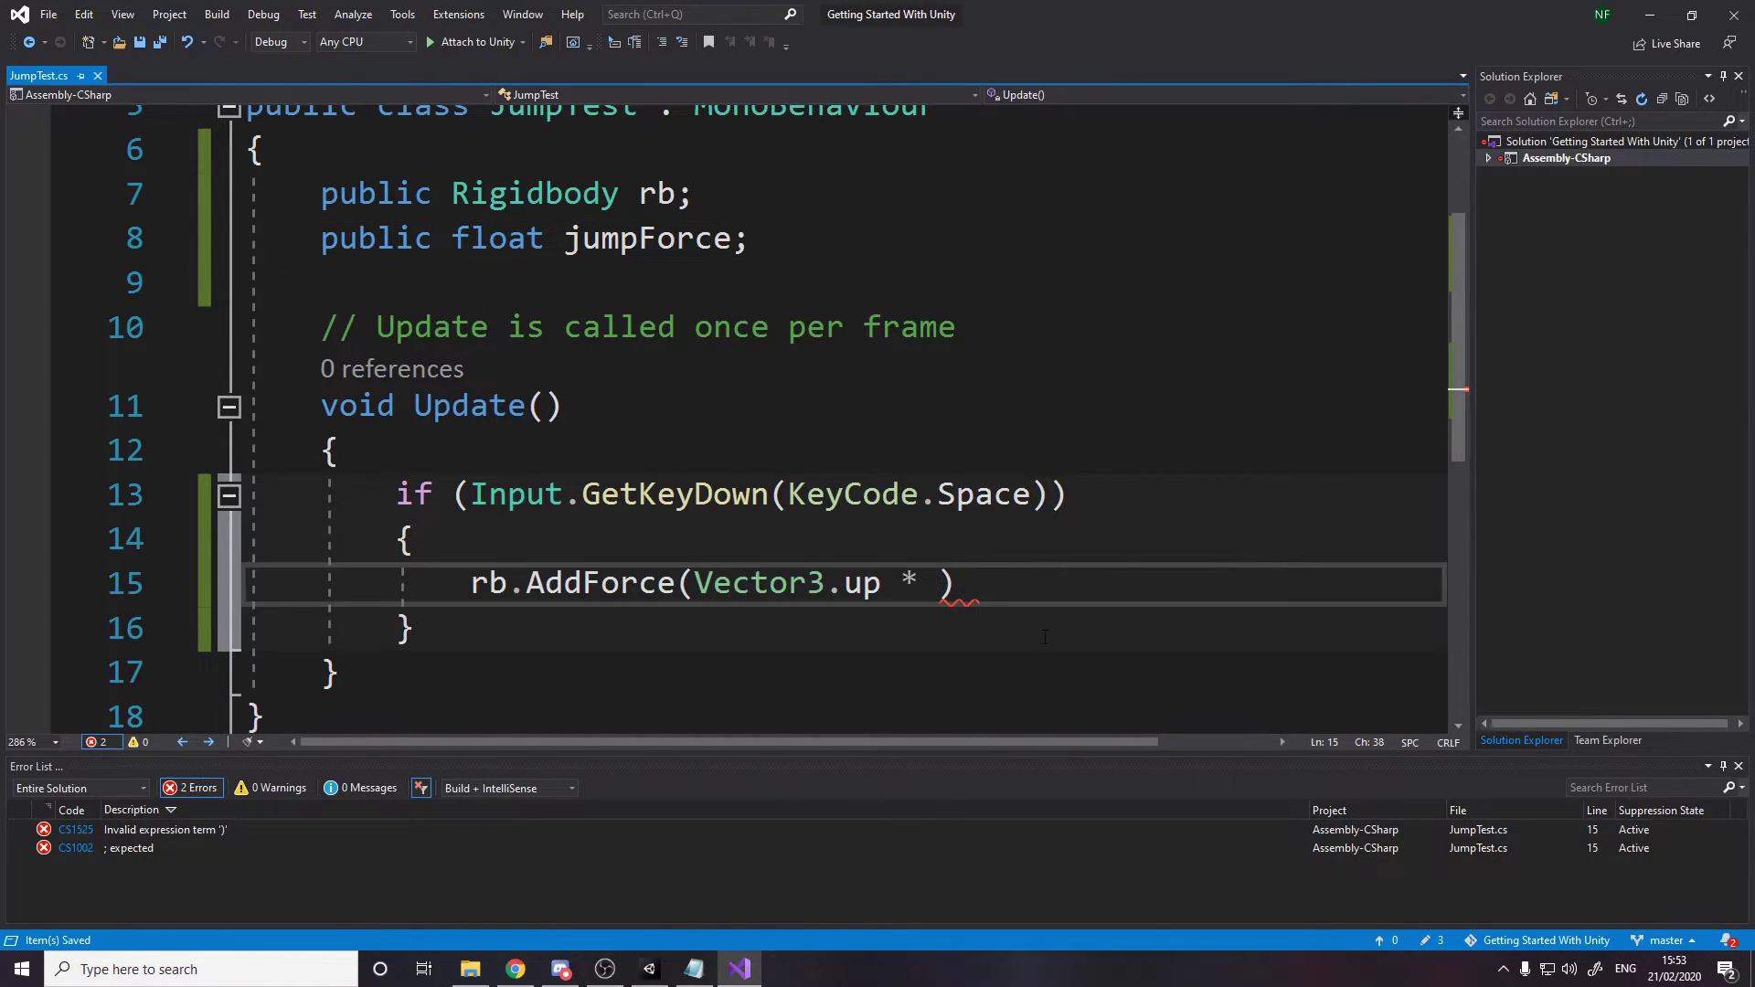
pyautogui.write('fo')
pyautogui.press('BackSpace')
pyautogui.press('BackSpace')
pyautogui.write('jumpForce')
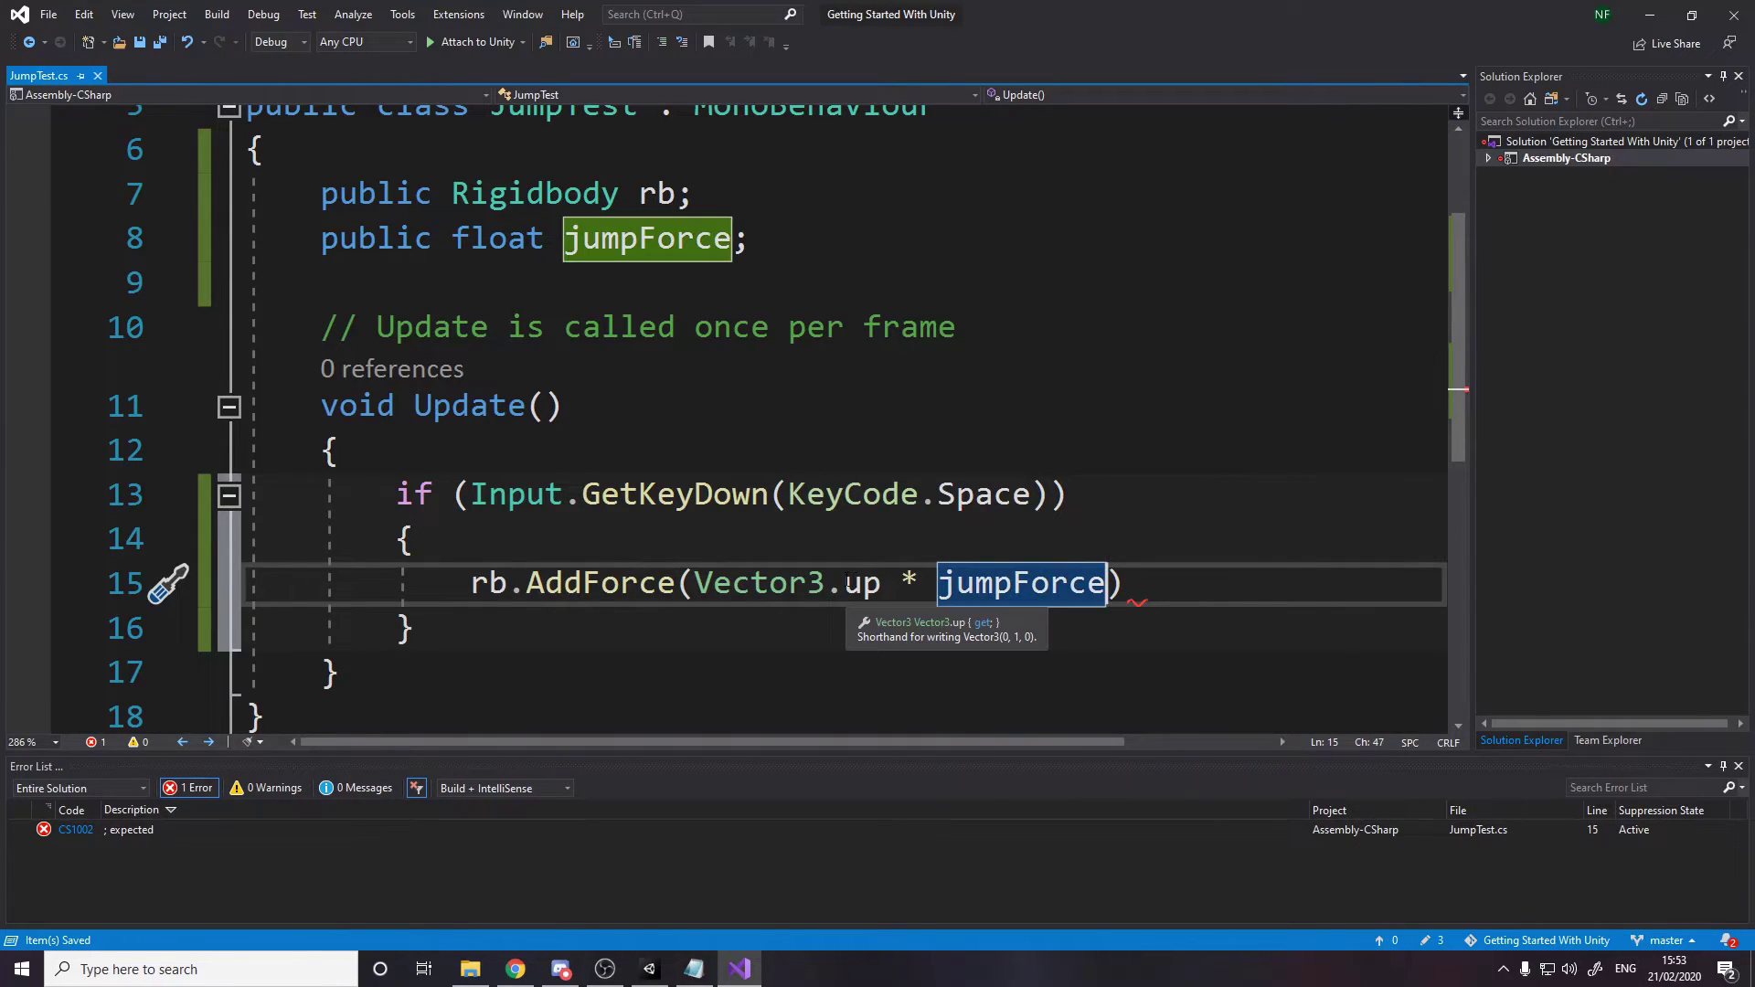
pyautogui.click(1123, 586)
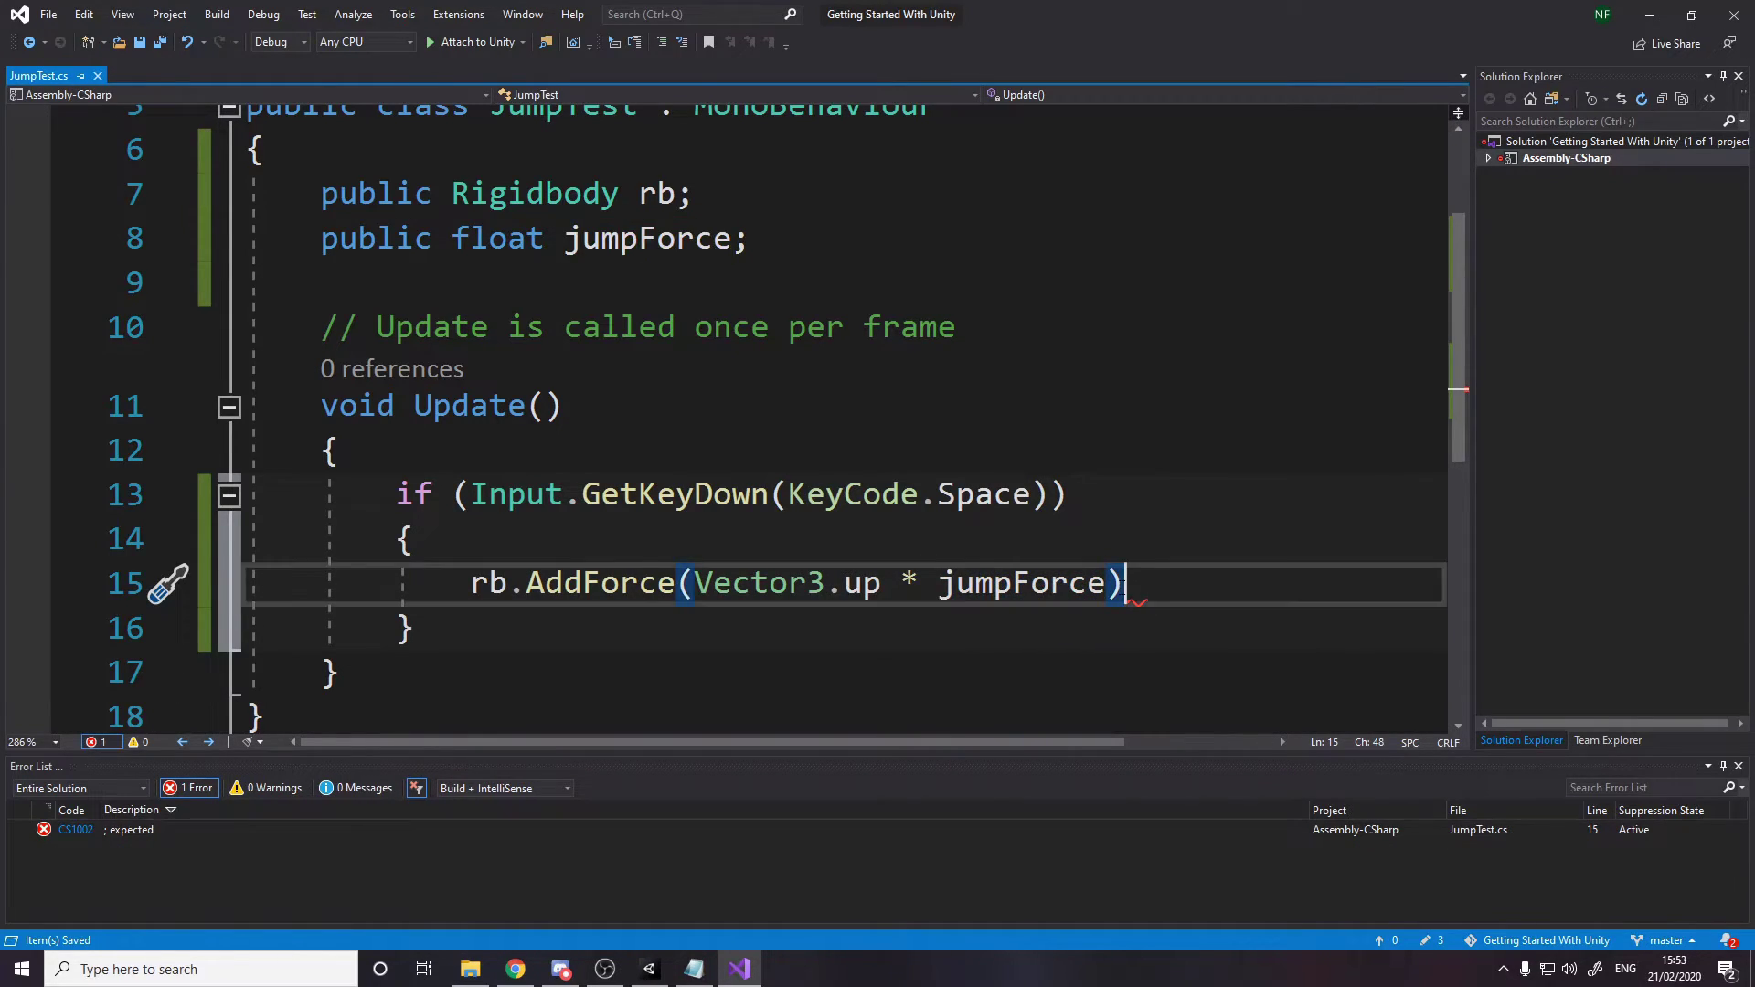
pyautogui.write(';')
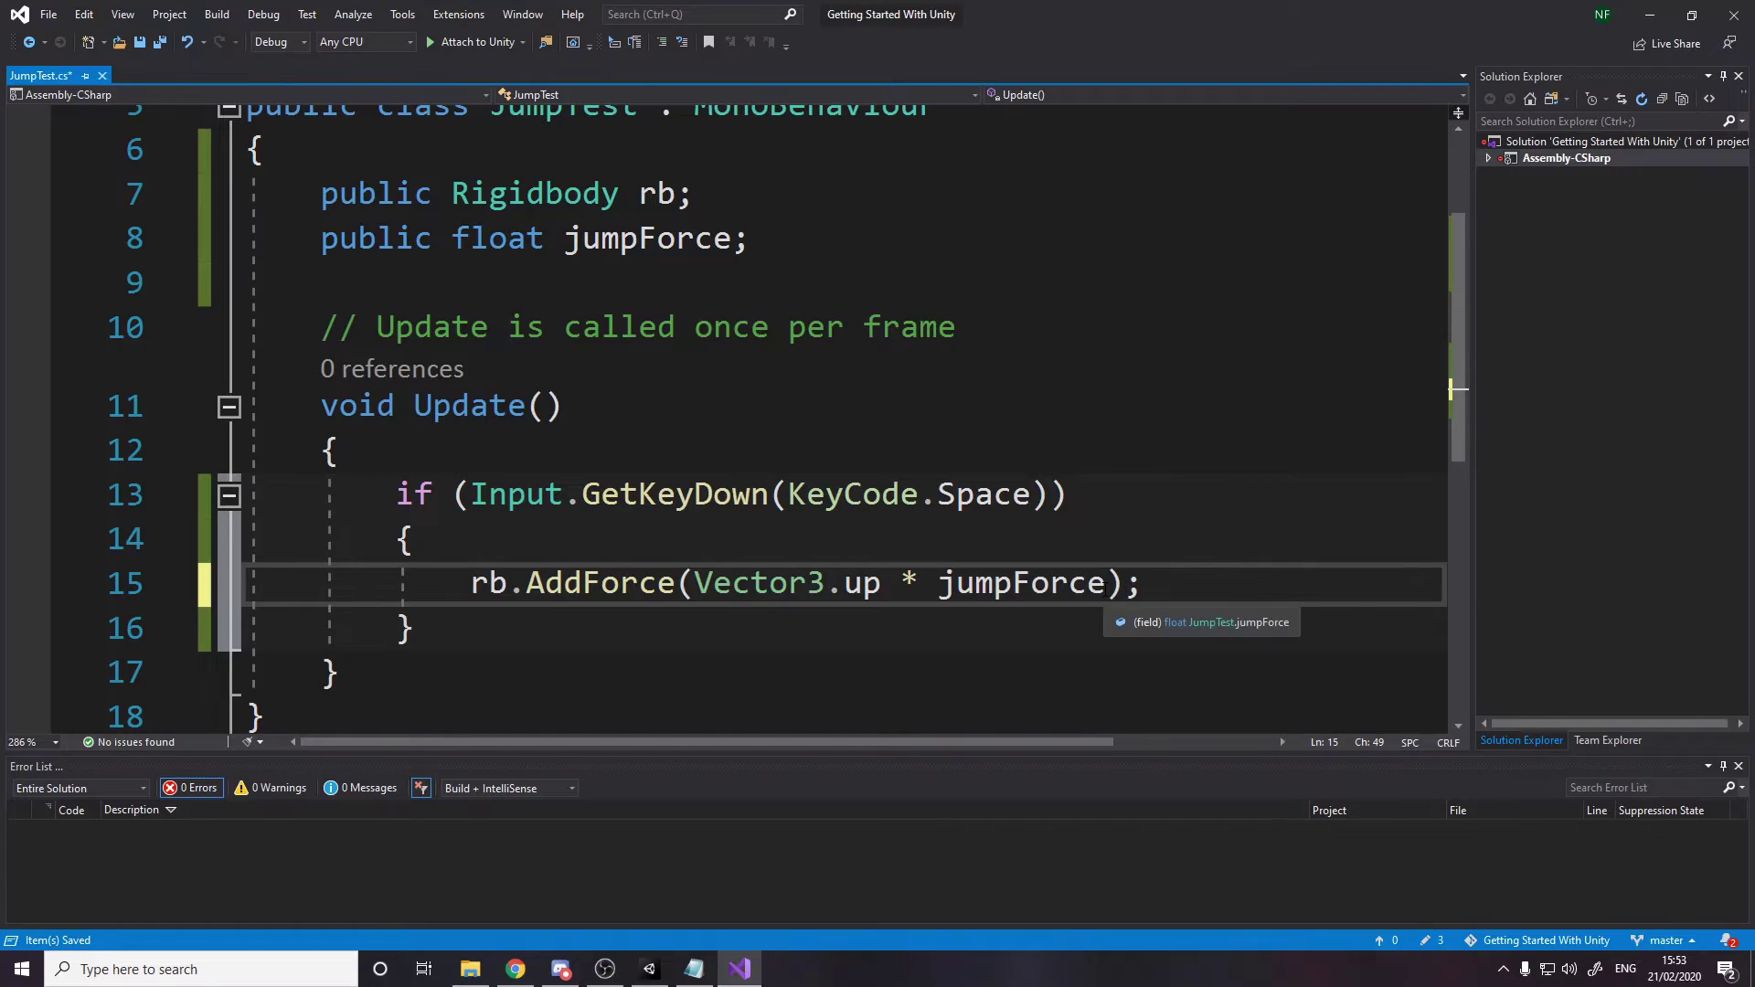
pyautogui.press('Left')
pyautogui.press('Left')
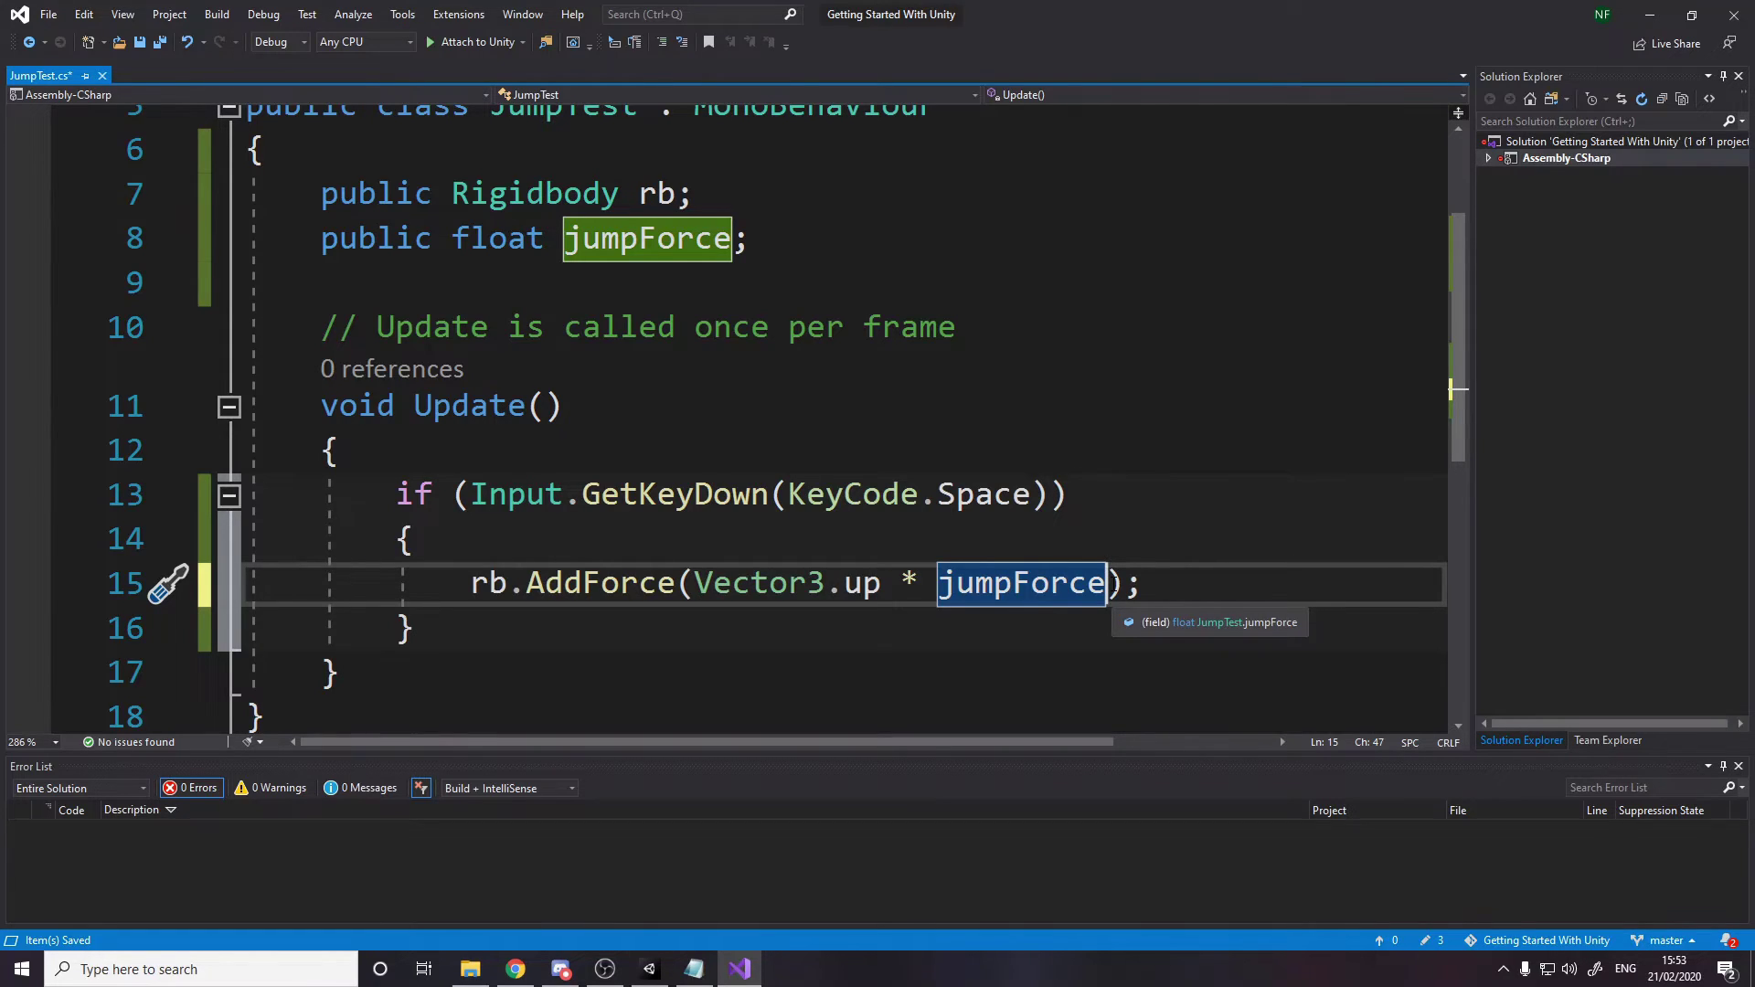
# Add ForceMode.Impulse as the second AddForce argument.
pyautogui.write(', ForceMode.')
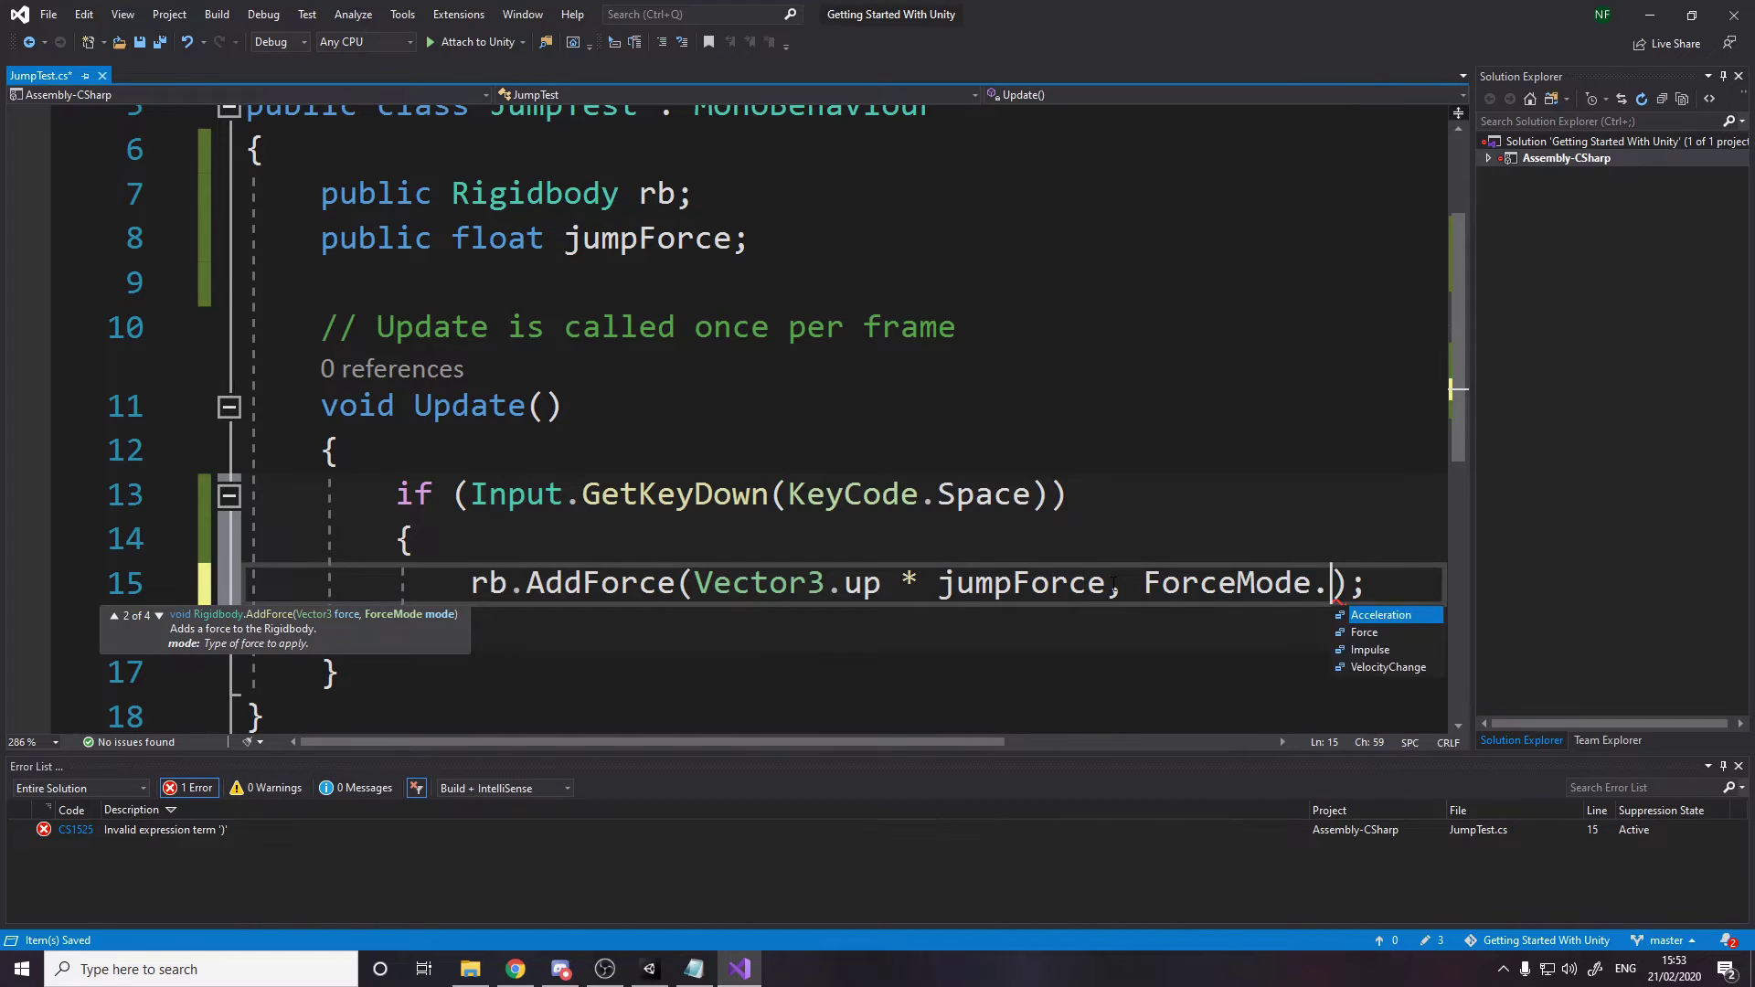
pyautogui.press('Down')
pyautogui.press('Down')
pyautogui.press('Tab')
pyautogui.keyDown('ctrl'); pyautogui.scroll(-1, 1111, 583); pyautogui.keyUp('ctrl')
# Replace Impulse with ForceMode.VelocityChange in the AddForce call.
pyautogui.moveTo(1212, 551)
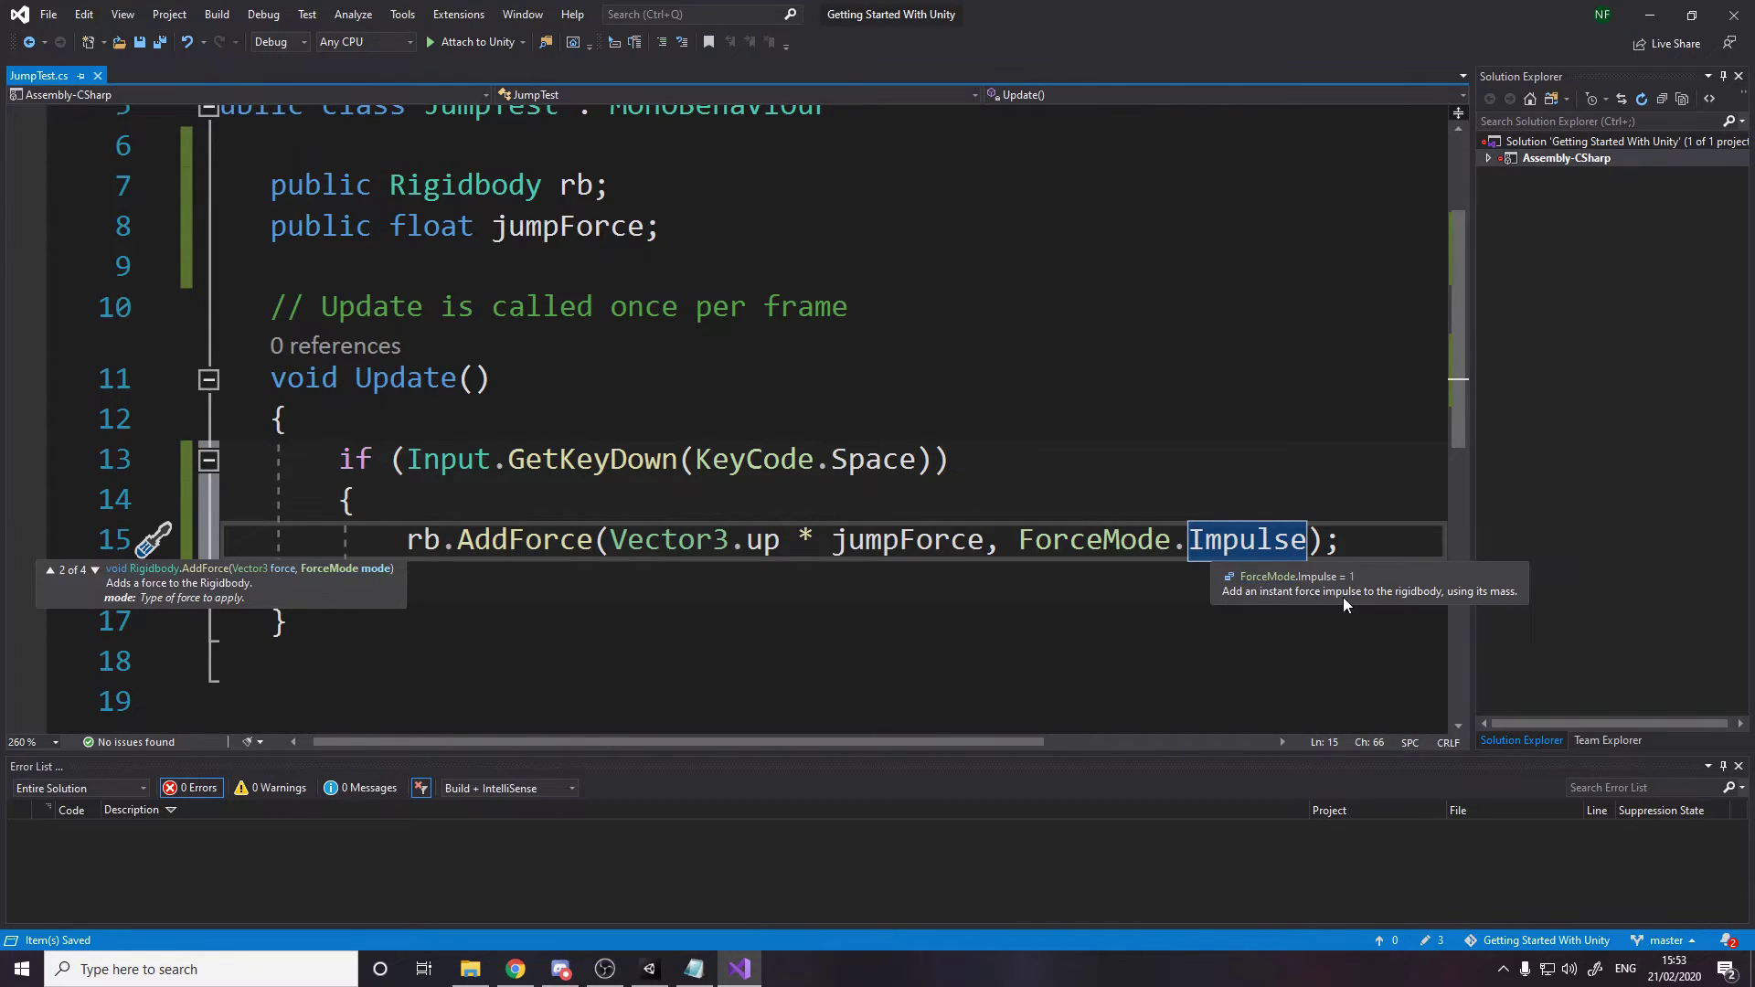
pyautogui.doubleClick(1227, 551)
pyautogui.write('ve')
pyautogui.press('Tab')
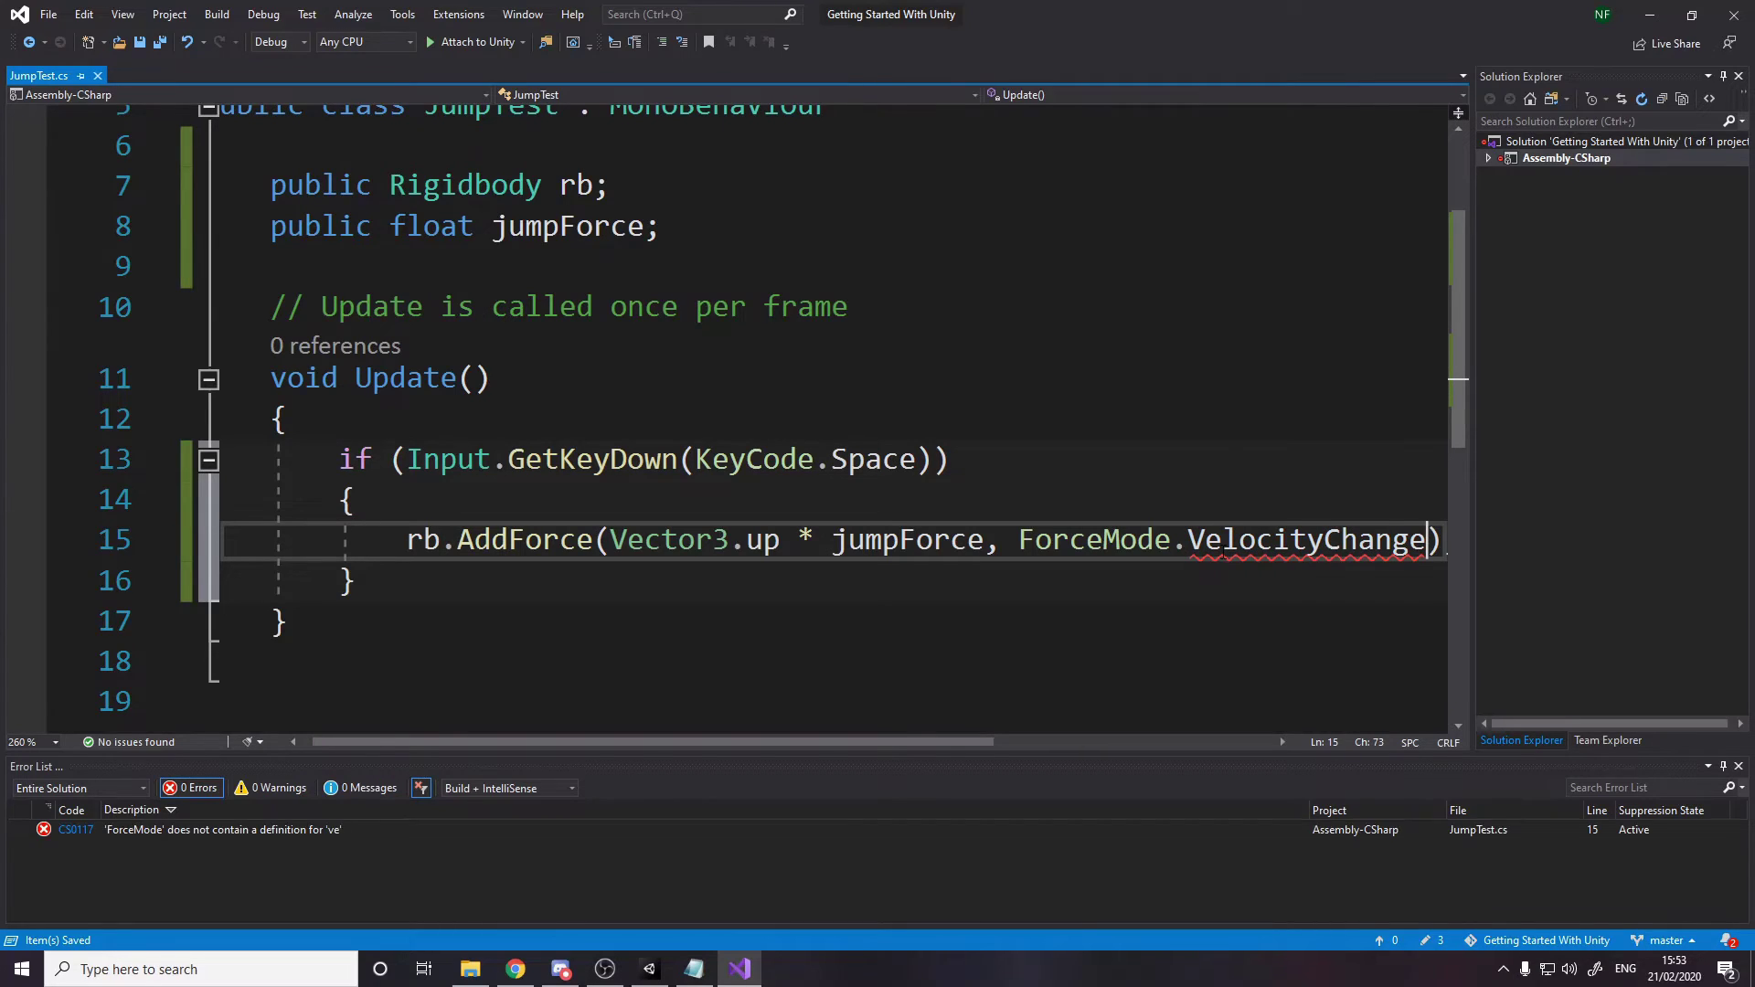
pyautogui.moveTo(1227, 552)
pyautogui.click(956, 459)
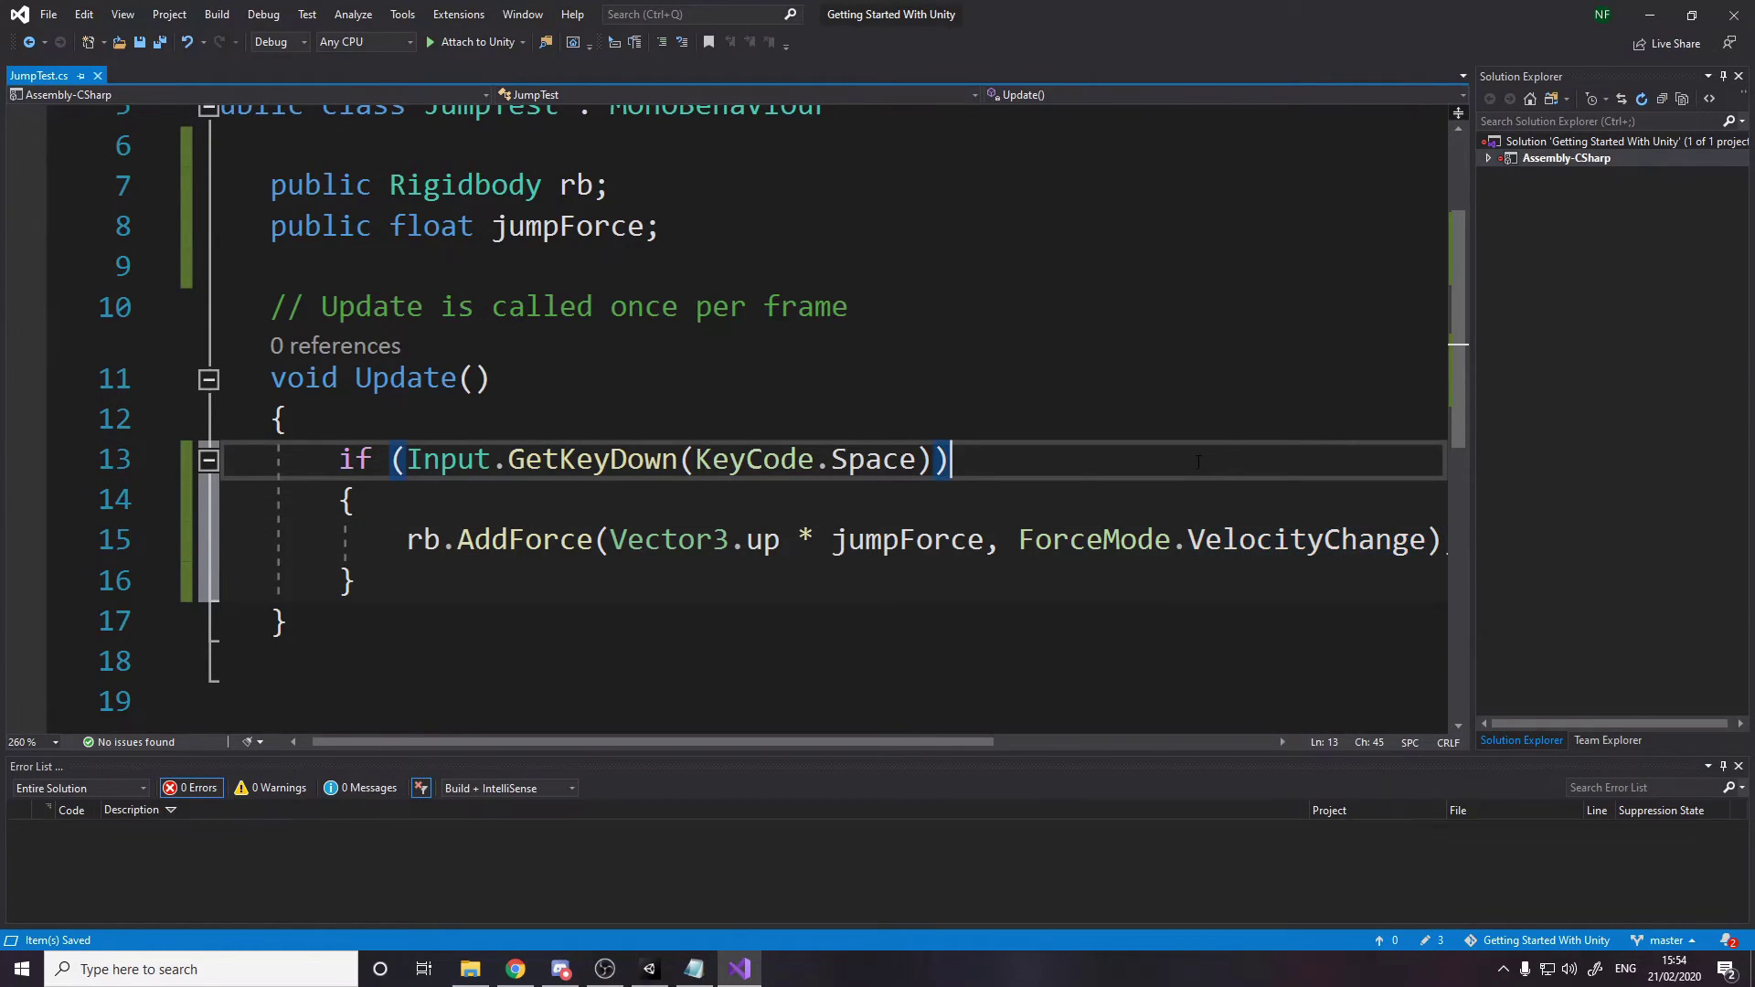
pyautogui.keyDown('ctrl'); pyautogui.scroll(-1, 809, 503); pyautogui.keyUp('ctrl')
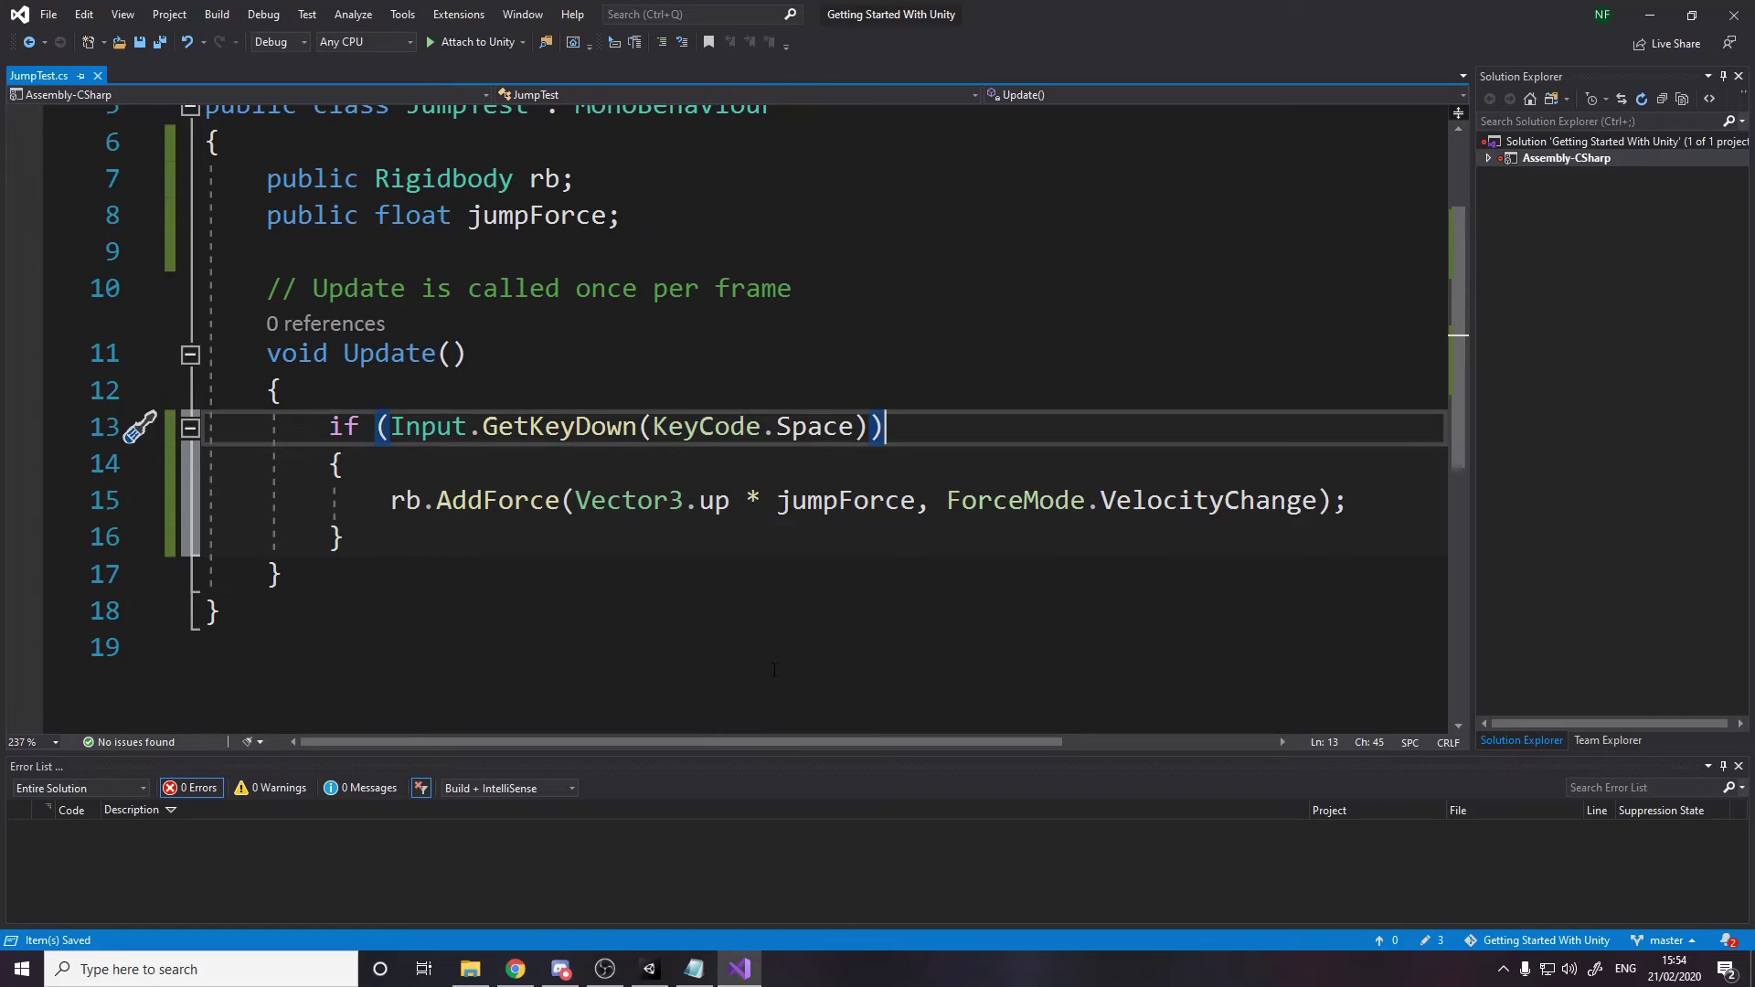
pyautogui.press('Down')
pyautogui.press('Down')
pyautogui.press('Down')
pyautogui.press('Down')
pyautogui.press('Down')
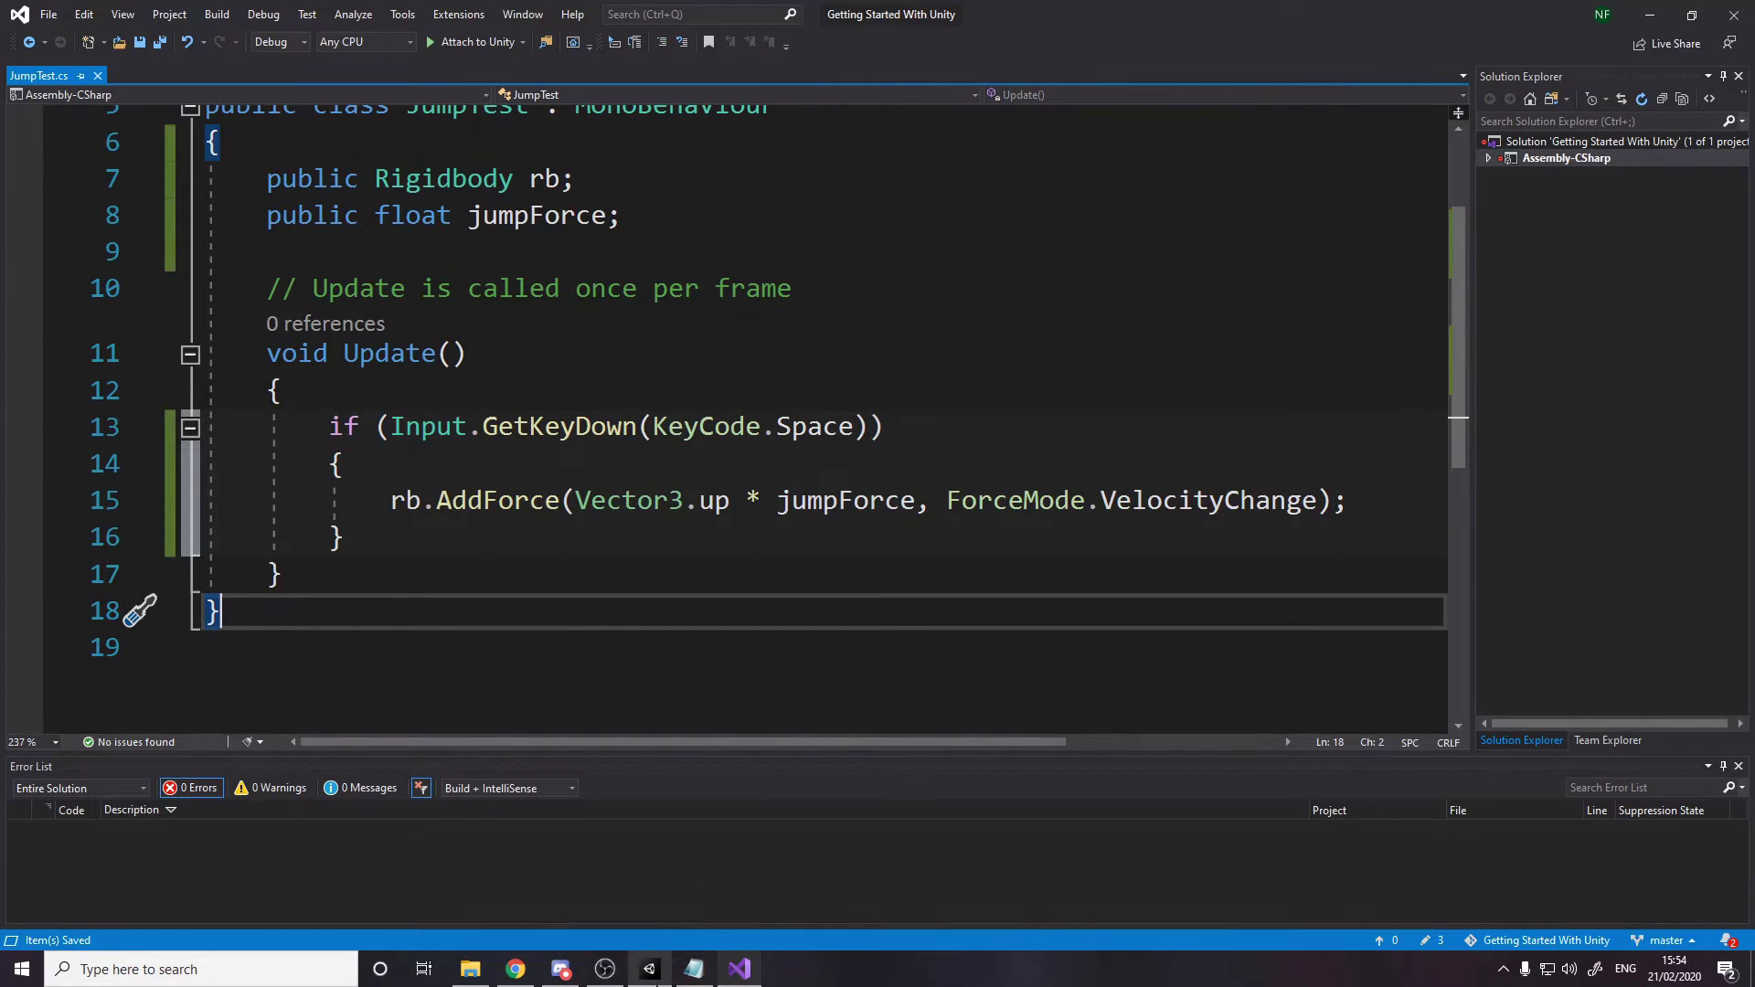
pyautogui.scroll(2, 739, 505)
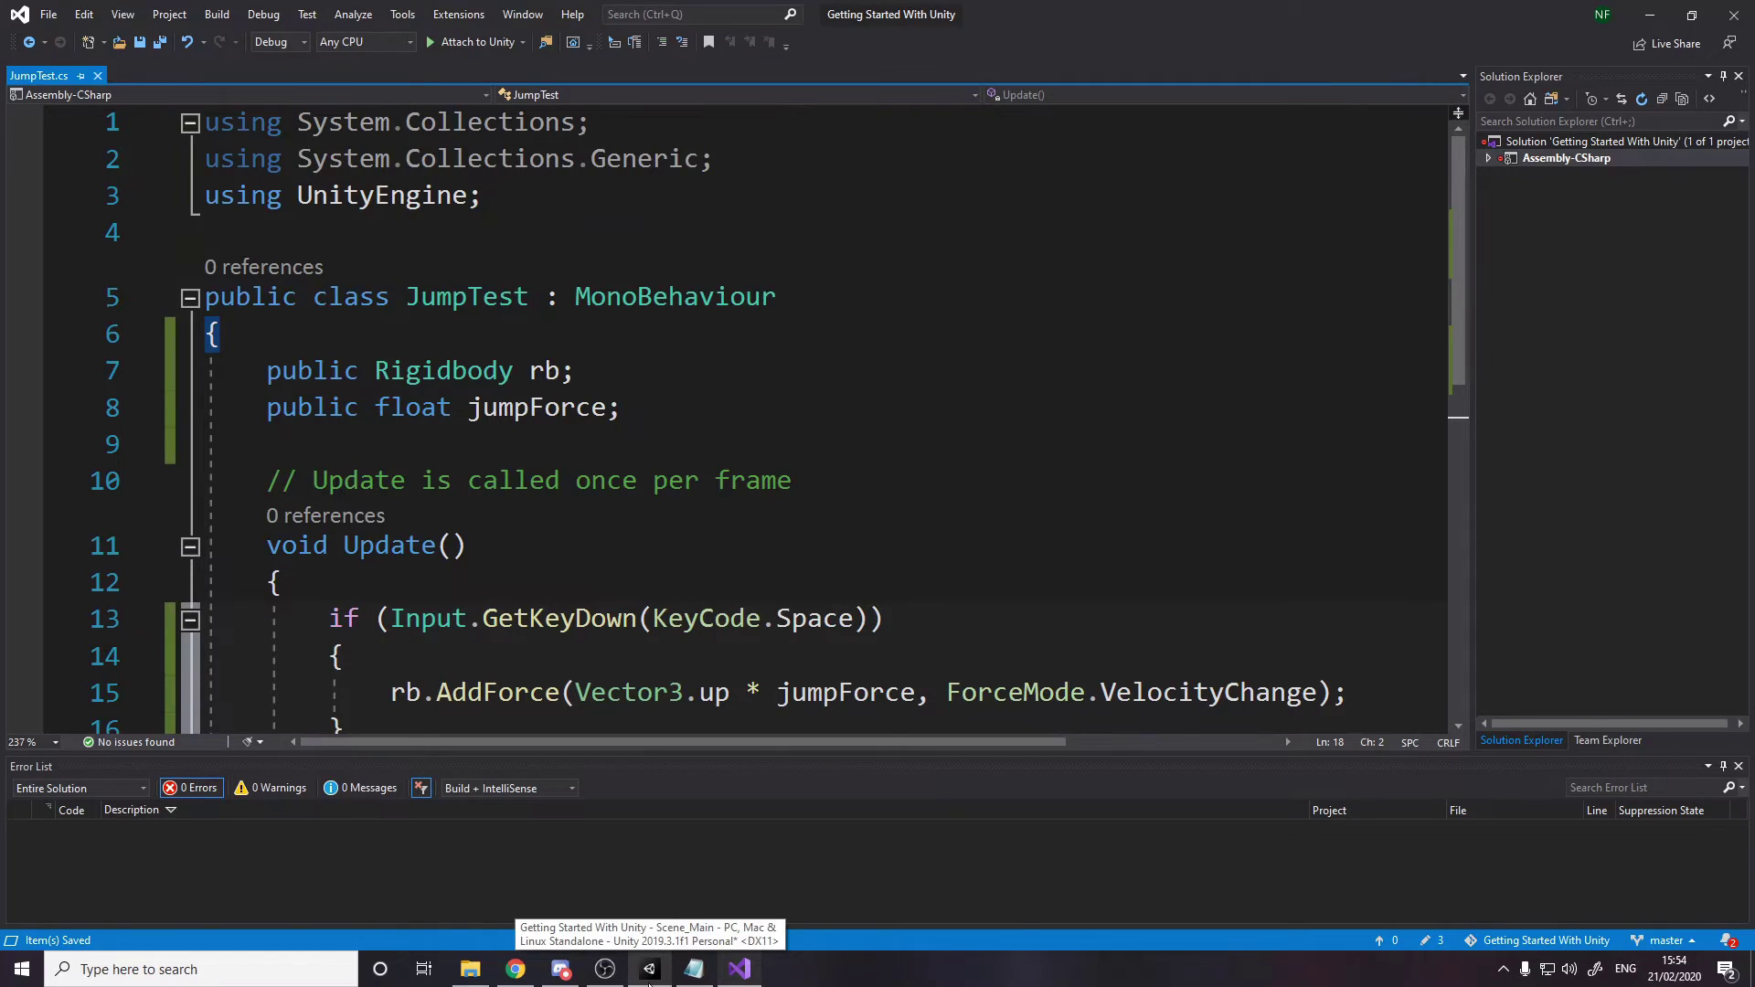
# Drag the Player's Rigidbody component into the Jump Test Rb slot.
pyautogui.click(649, 976)
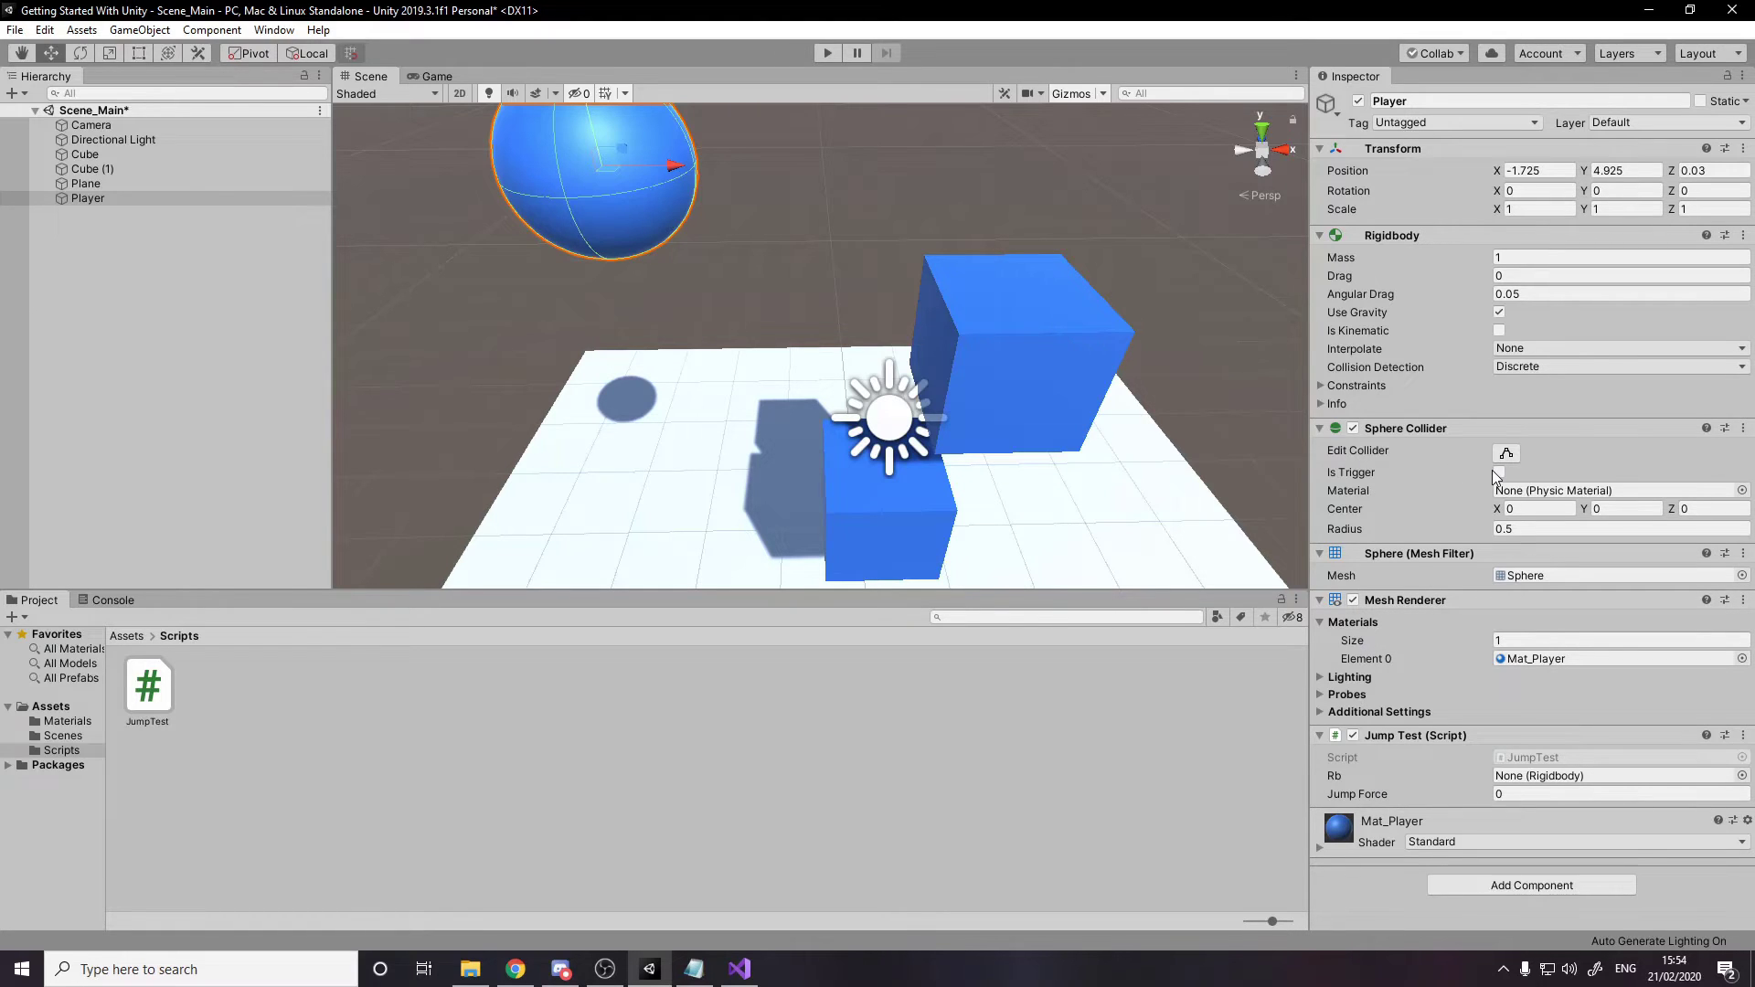
pyautogui.click(1486, 530)
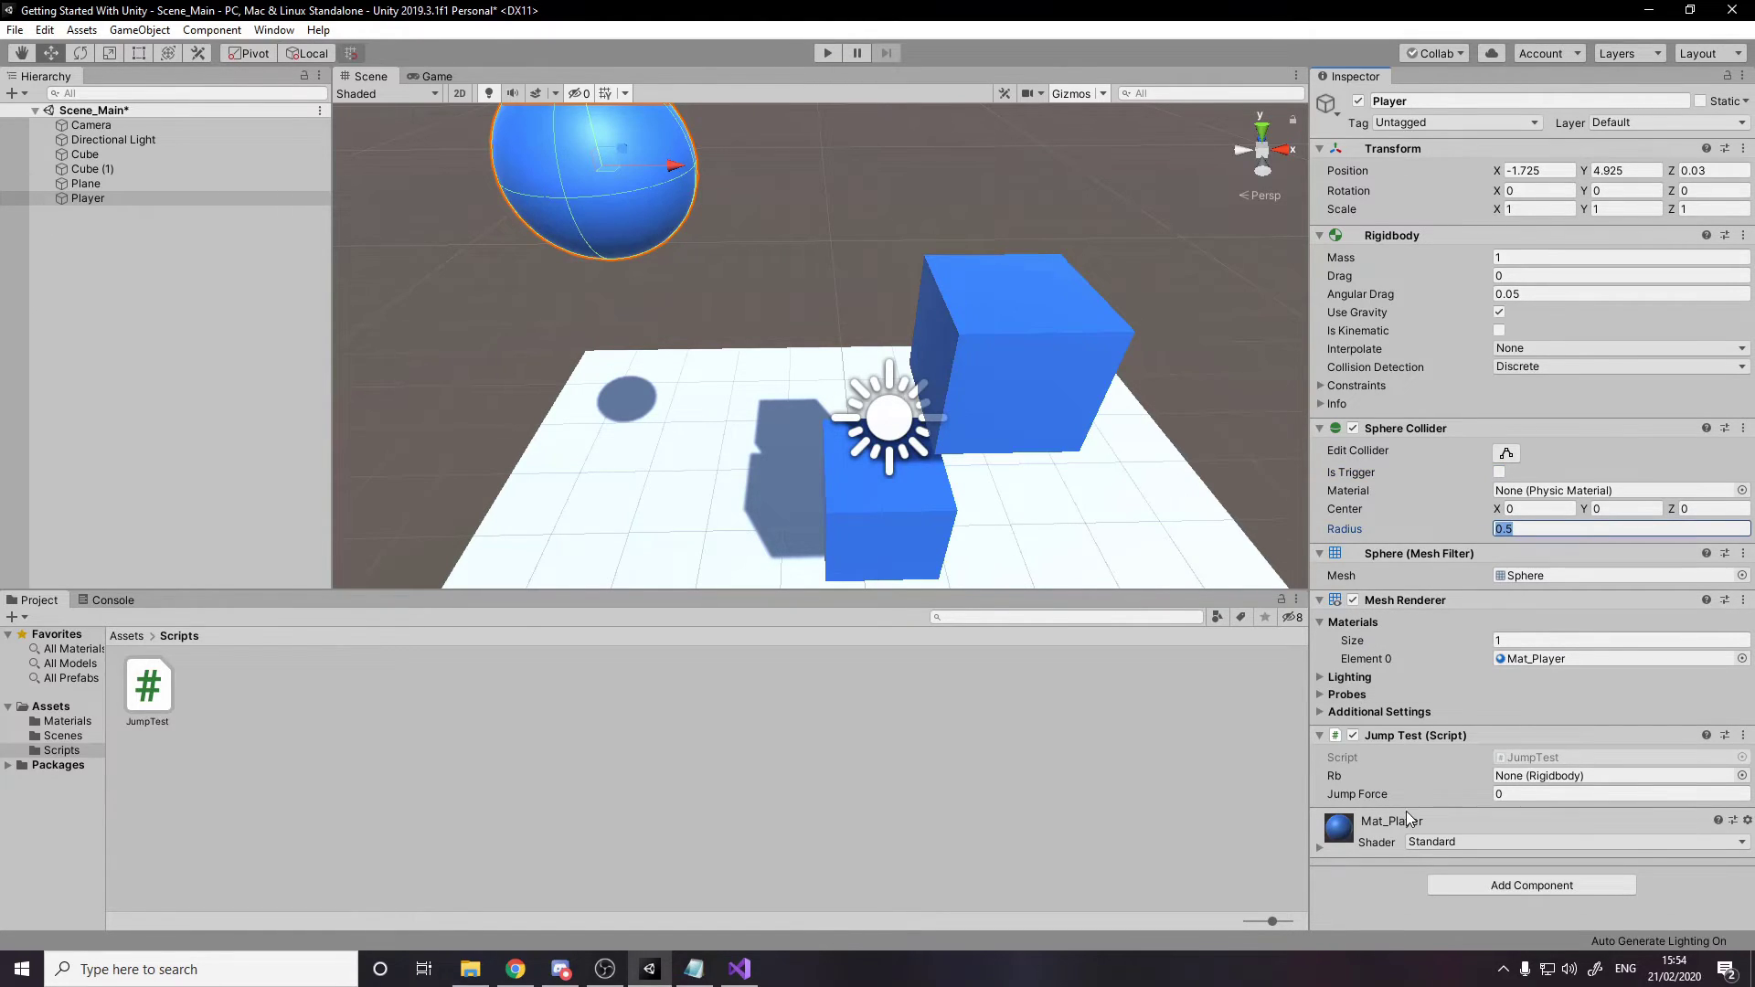
pyautogui.click(1527, 795)
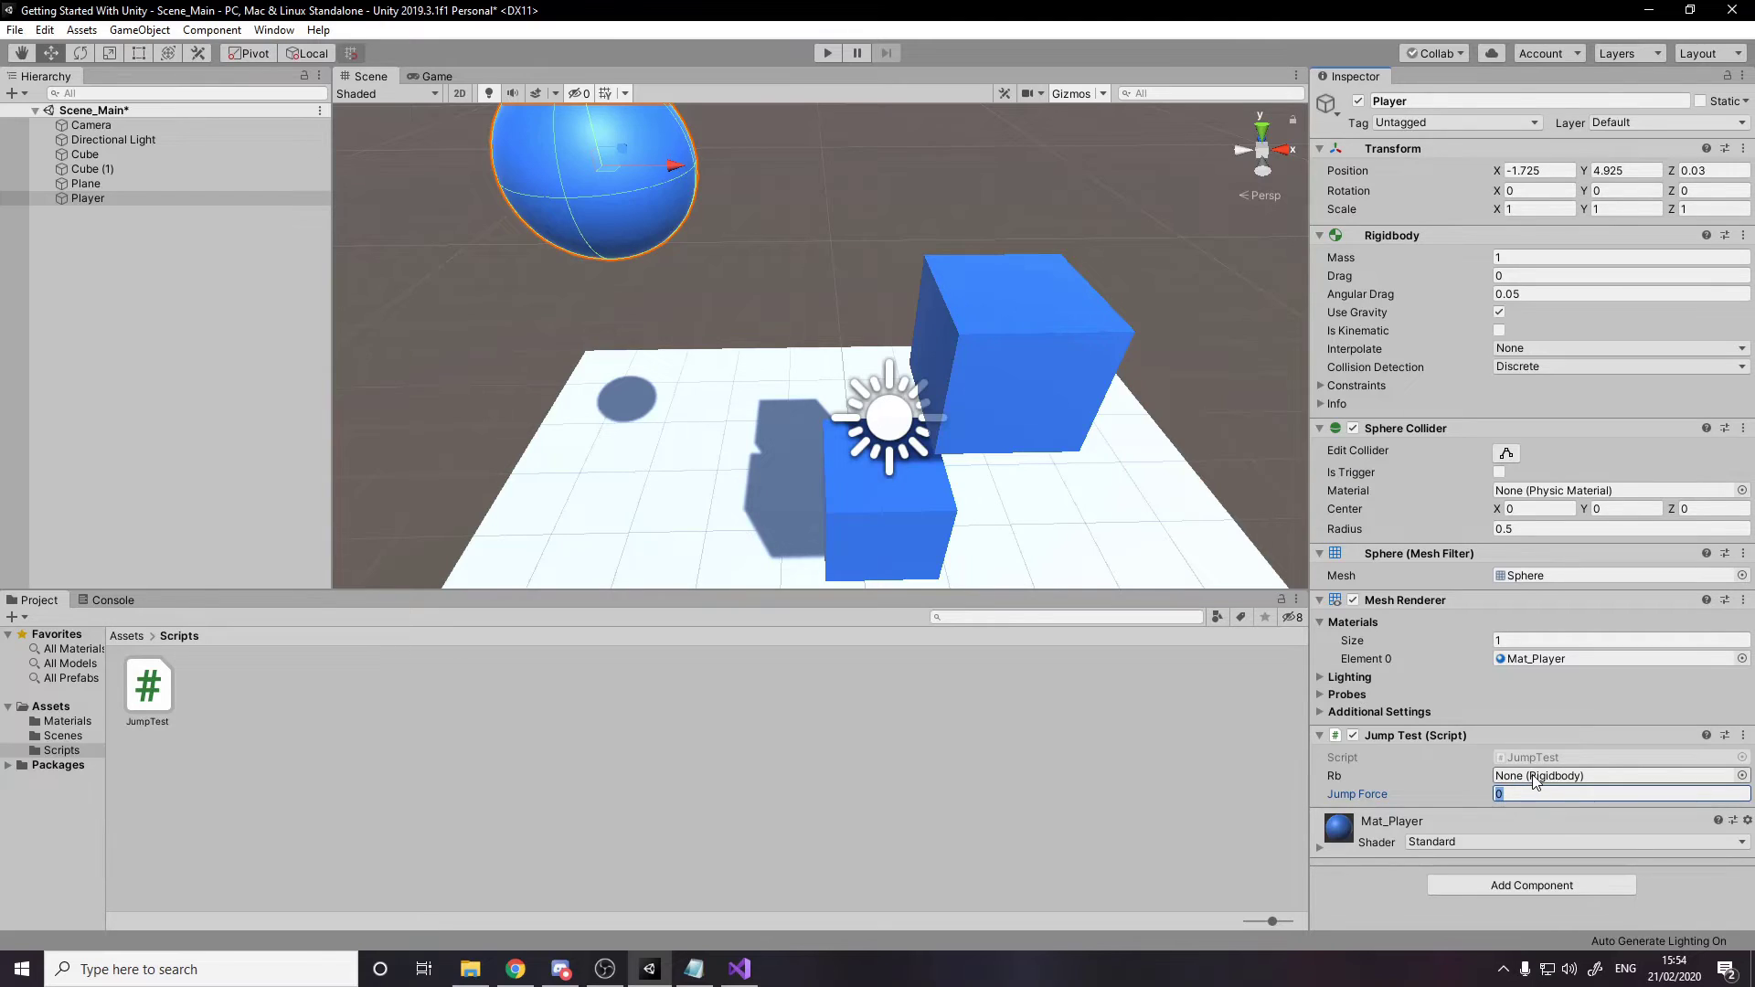
pyautogui.click(1517, 779)
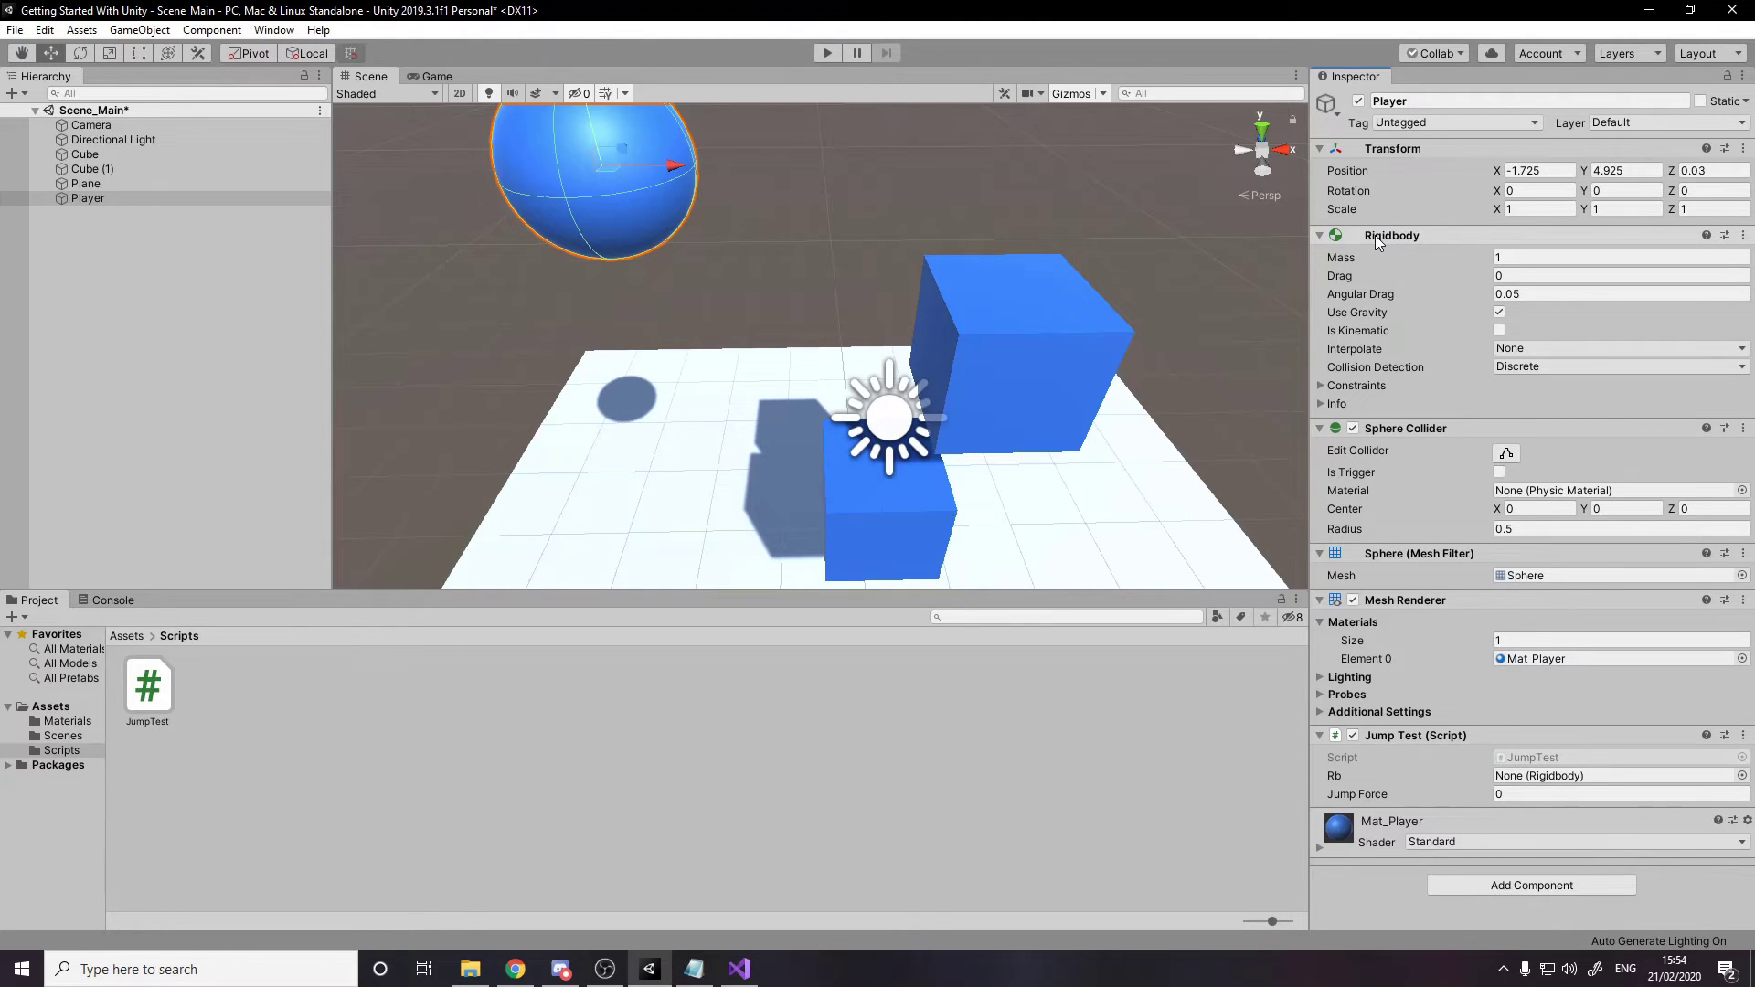
pyautogui.moveTo(1377, 236); pyautogui.dragTo(1544, 784)
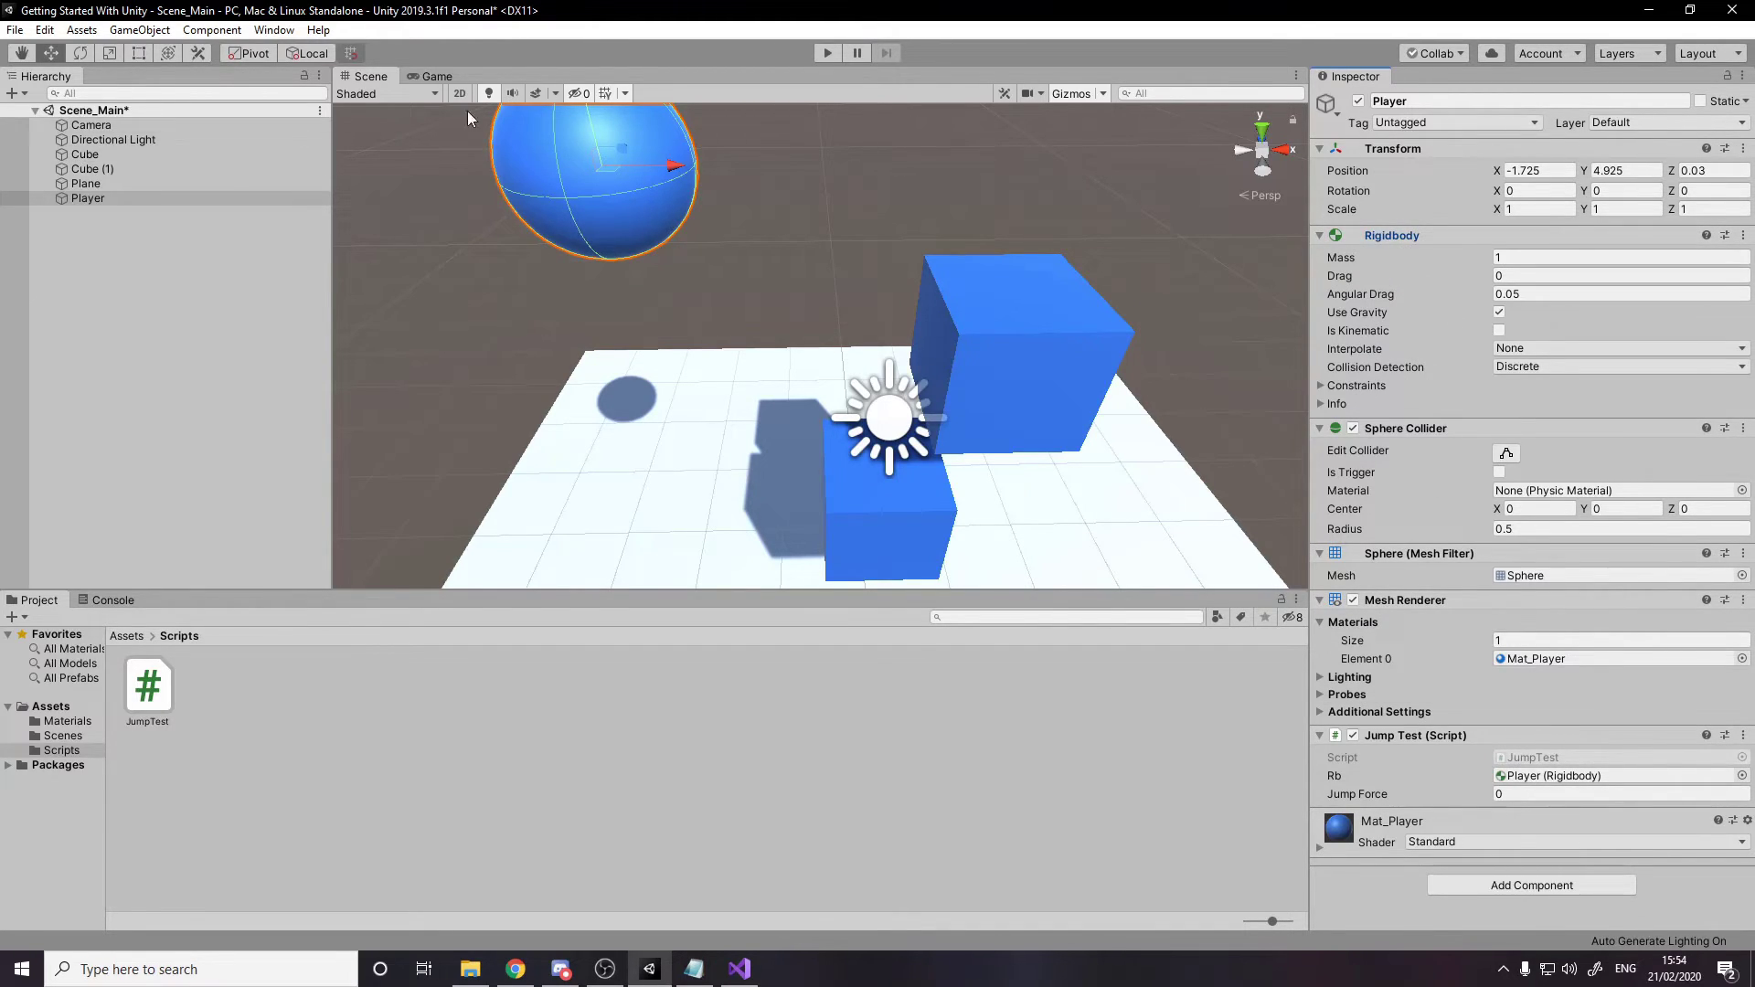
# Set Jump Force to 5 and save the scene.
pyautogui.click(1504, 795)
pyautogui.hotkey('ctrl', 'a')
pyautogui.write('5')
pyautogui.hotkey('ctrl', 's')
pyautogui.keyDown('alt'); pyautogui.moveTo(823, 320); pyautogui.dragTo(852, 87); pyautogui.keyUp('alt')
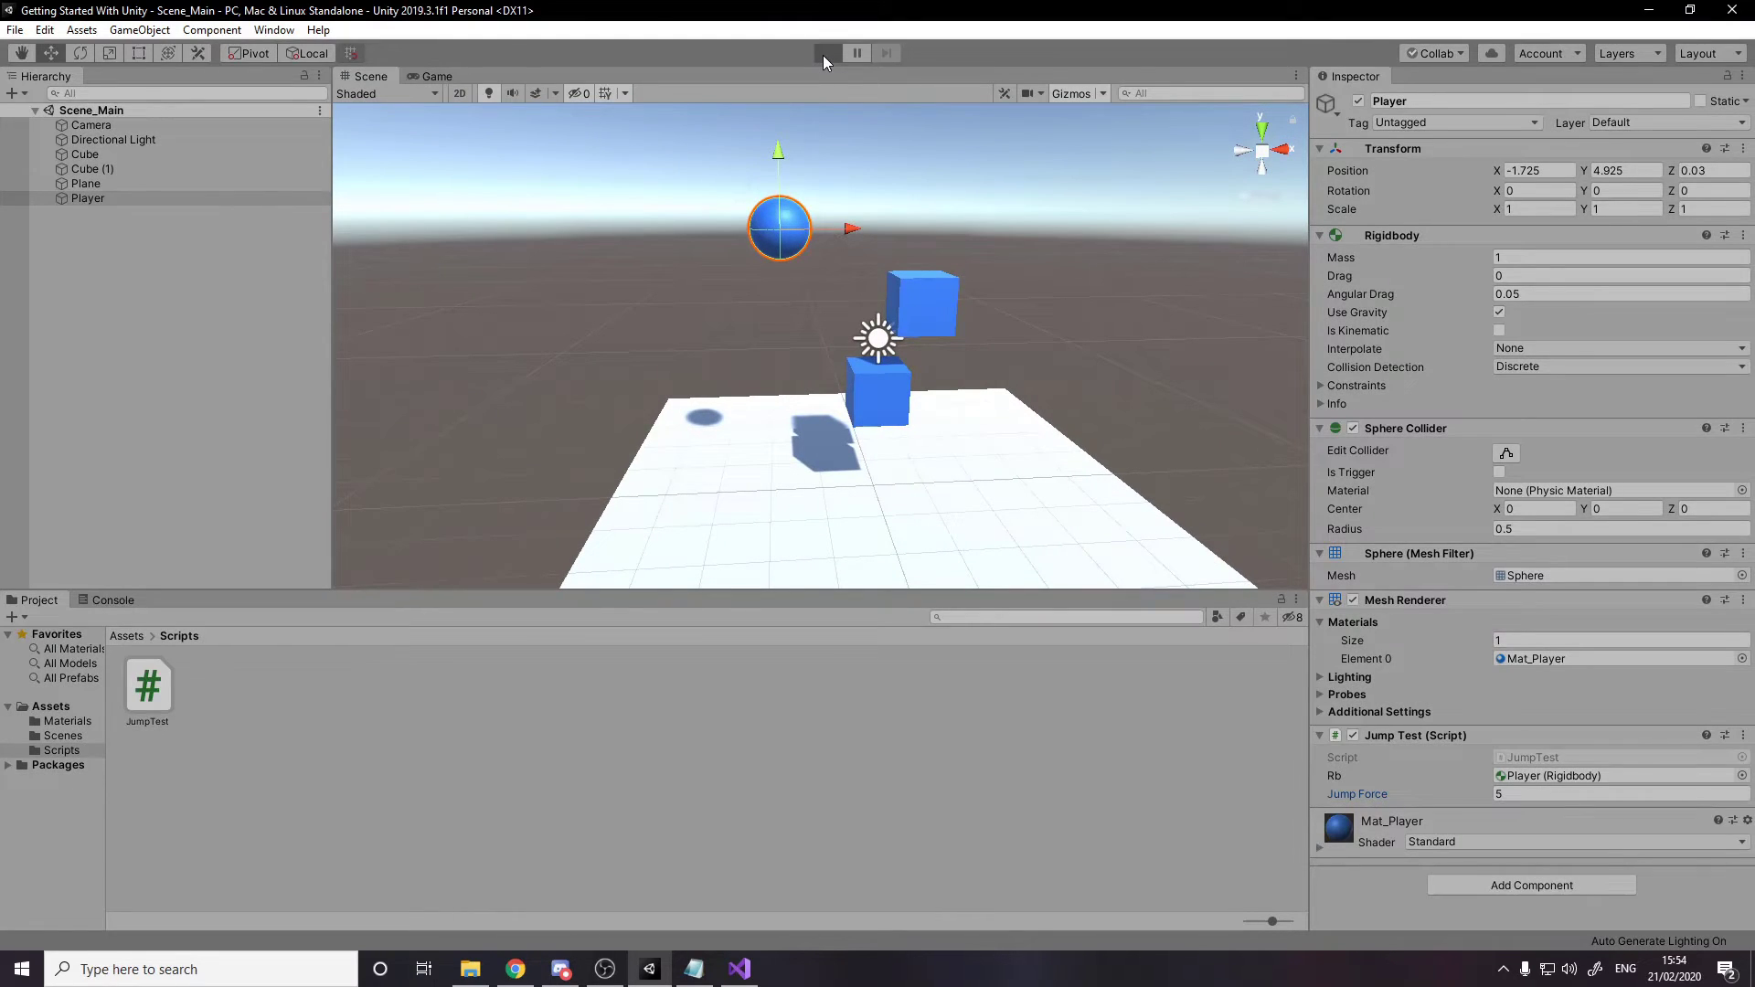
# Enter Play mode and make the ball jump three times with Space.
pyautogui.click(826, 53)
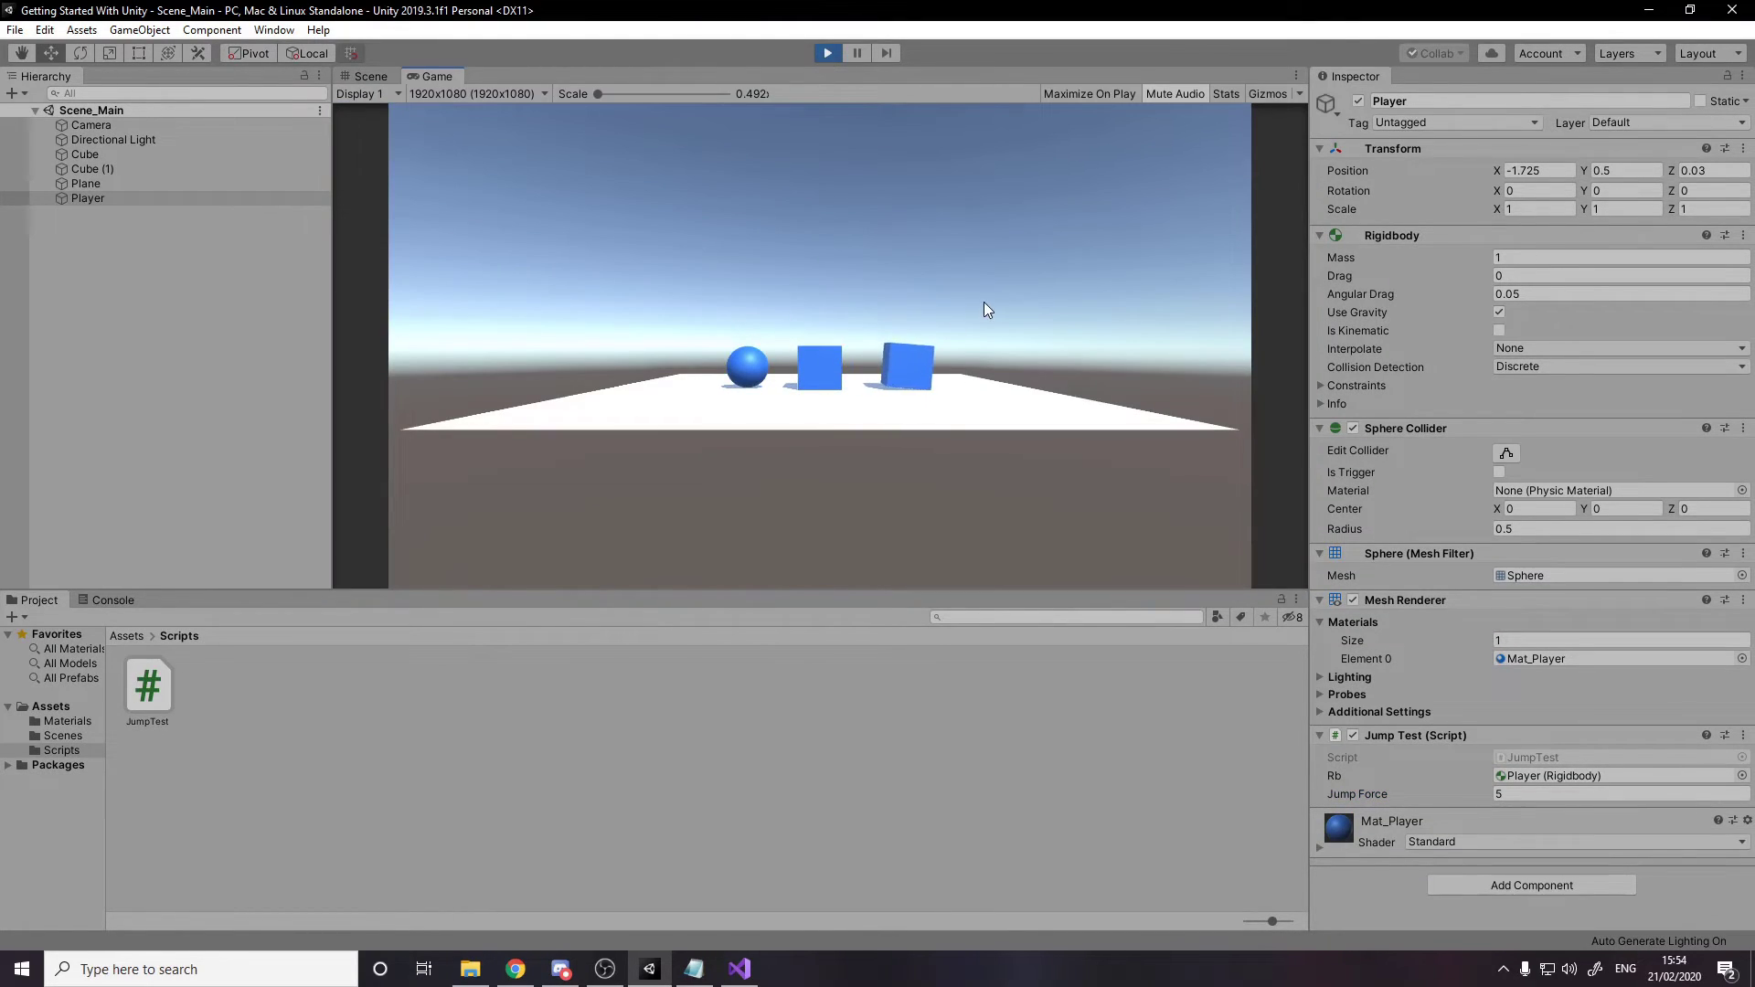
pyautogui.press('space')
pyautogui.press('space')
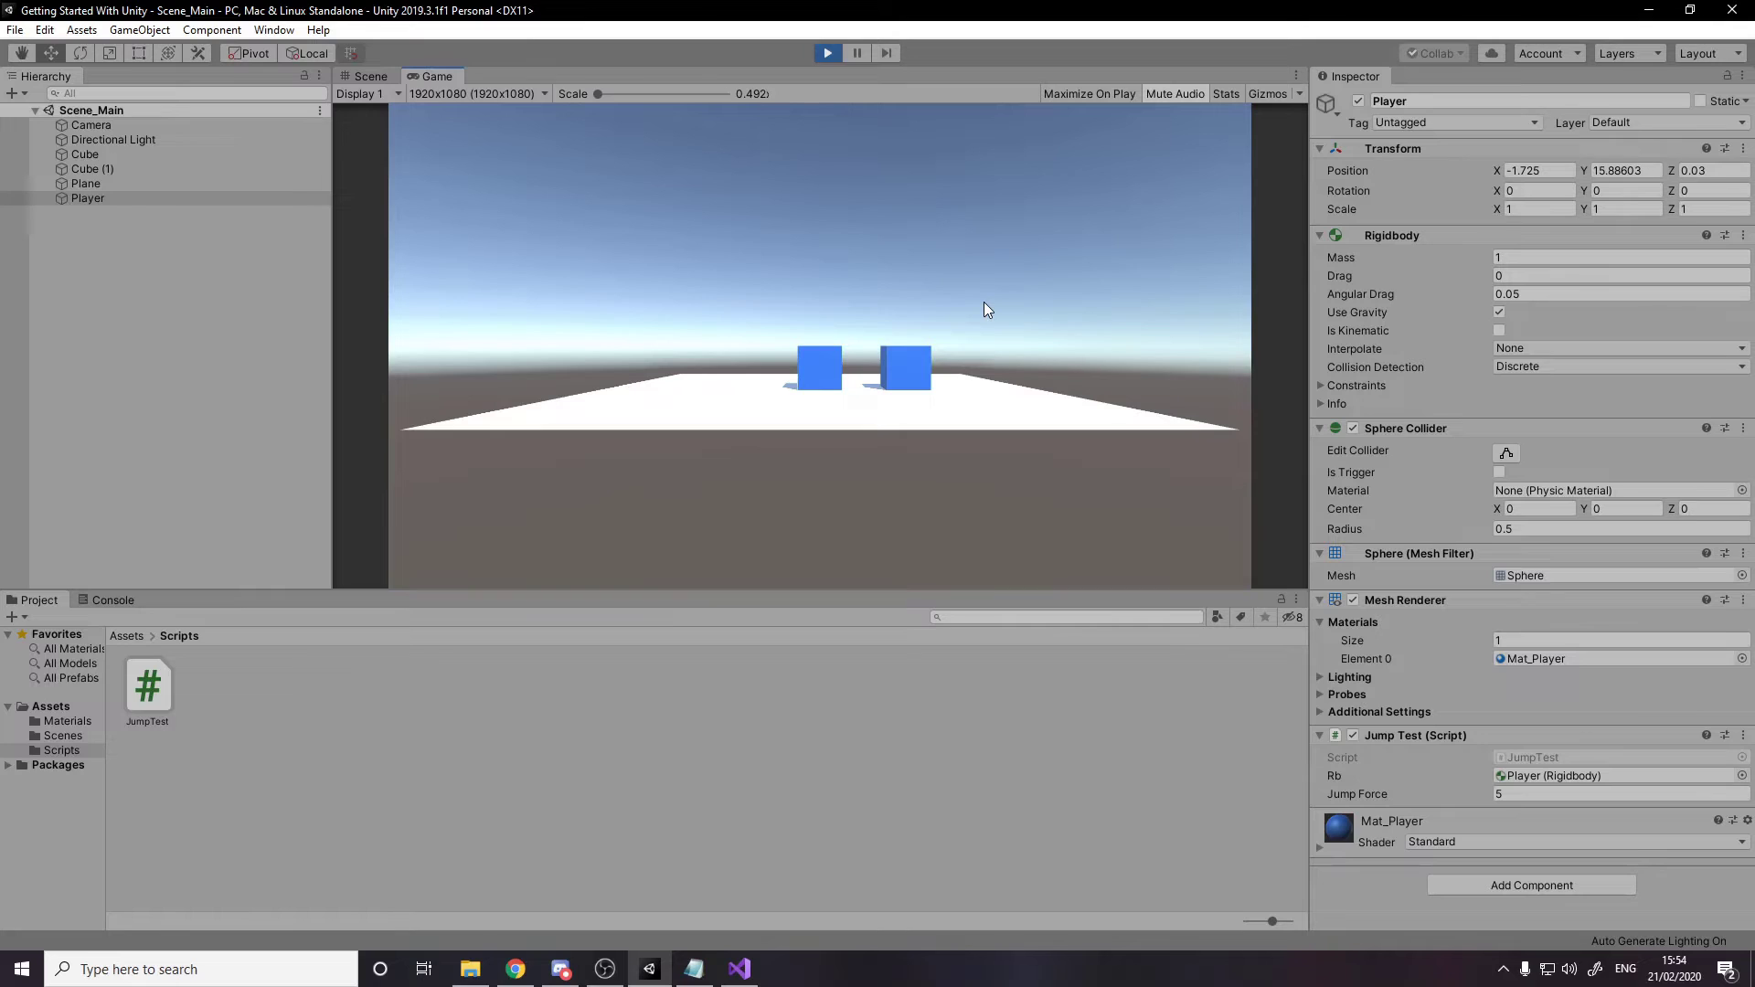
pyautogui.press('space')
pyautogui.press('space')
pyautogui.press('space')
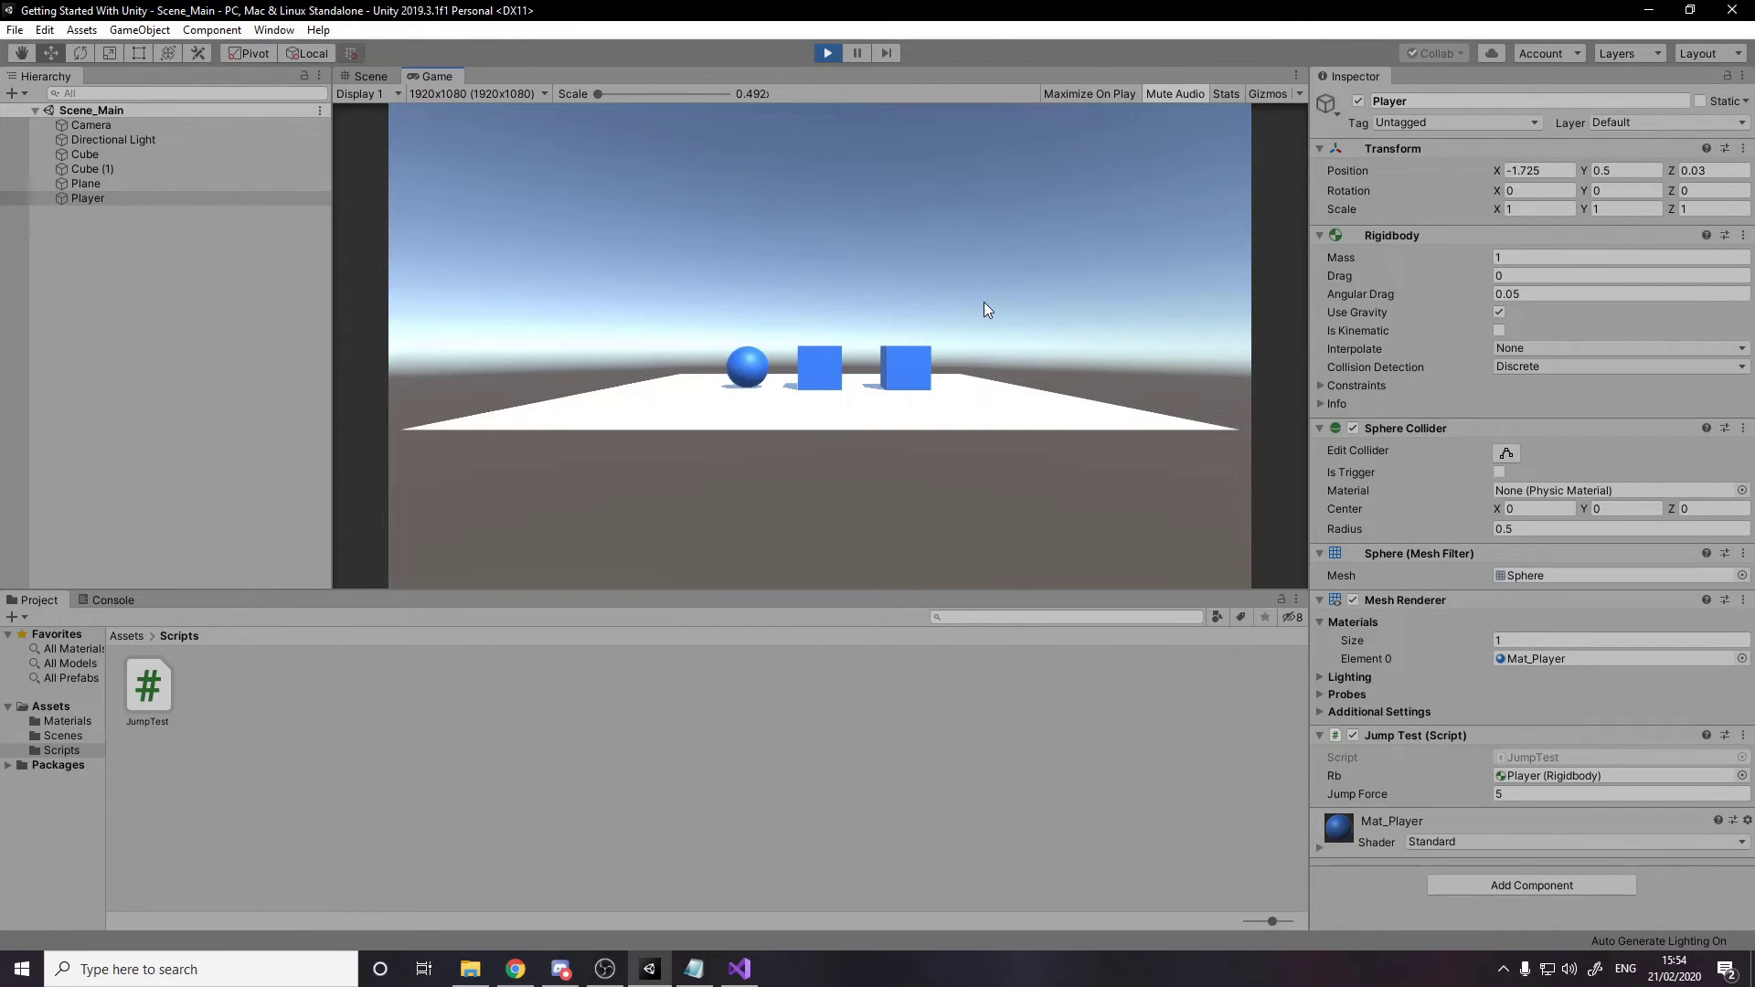
pyautogui.press('space')
# Raise Jump Force to 50 and test a jump.
pyautogui.click(1537, 792)
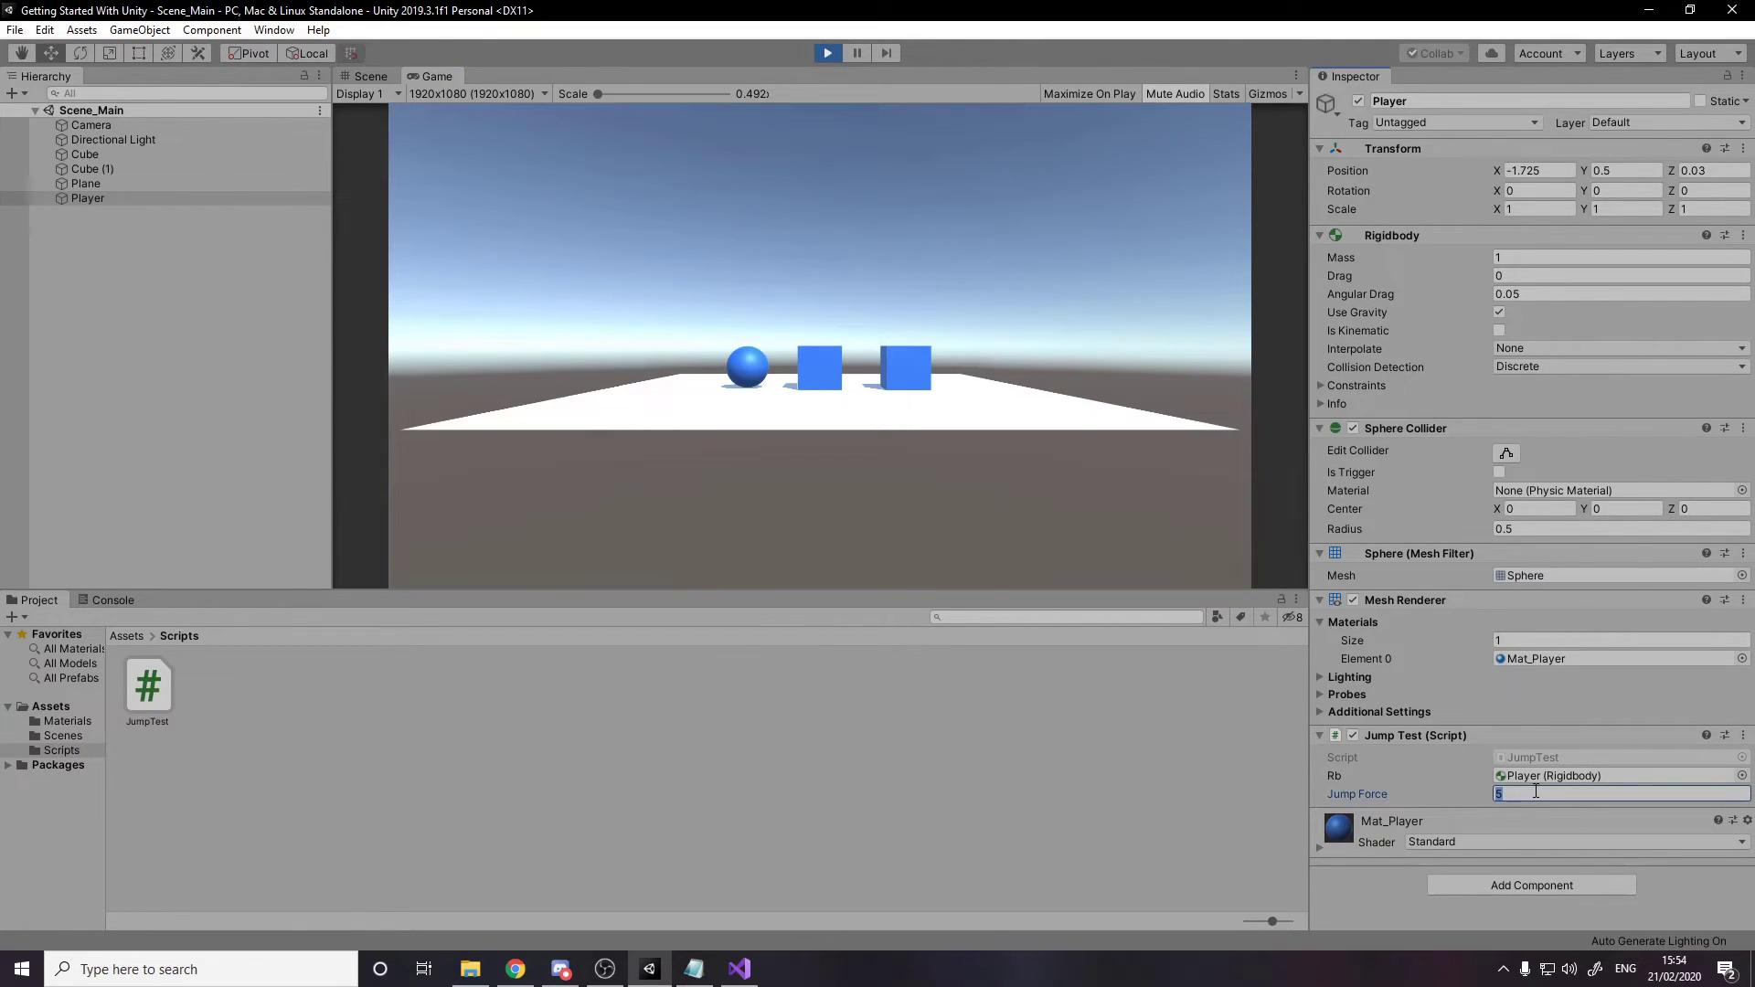
pyautogui.write('50')
pyautogui.click(1049, 326)
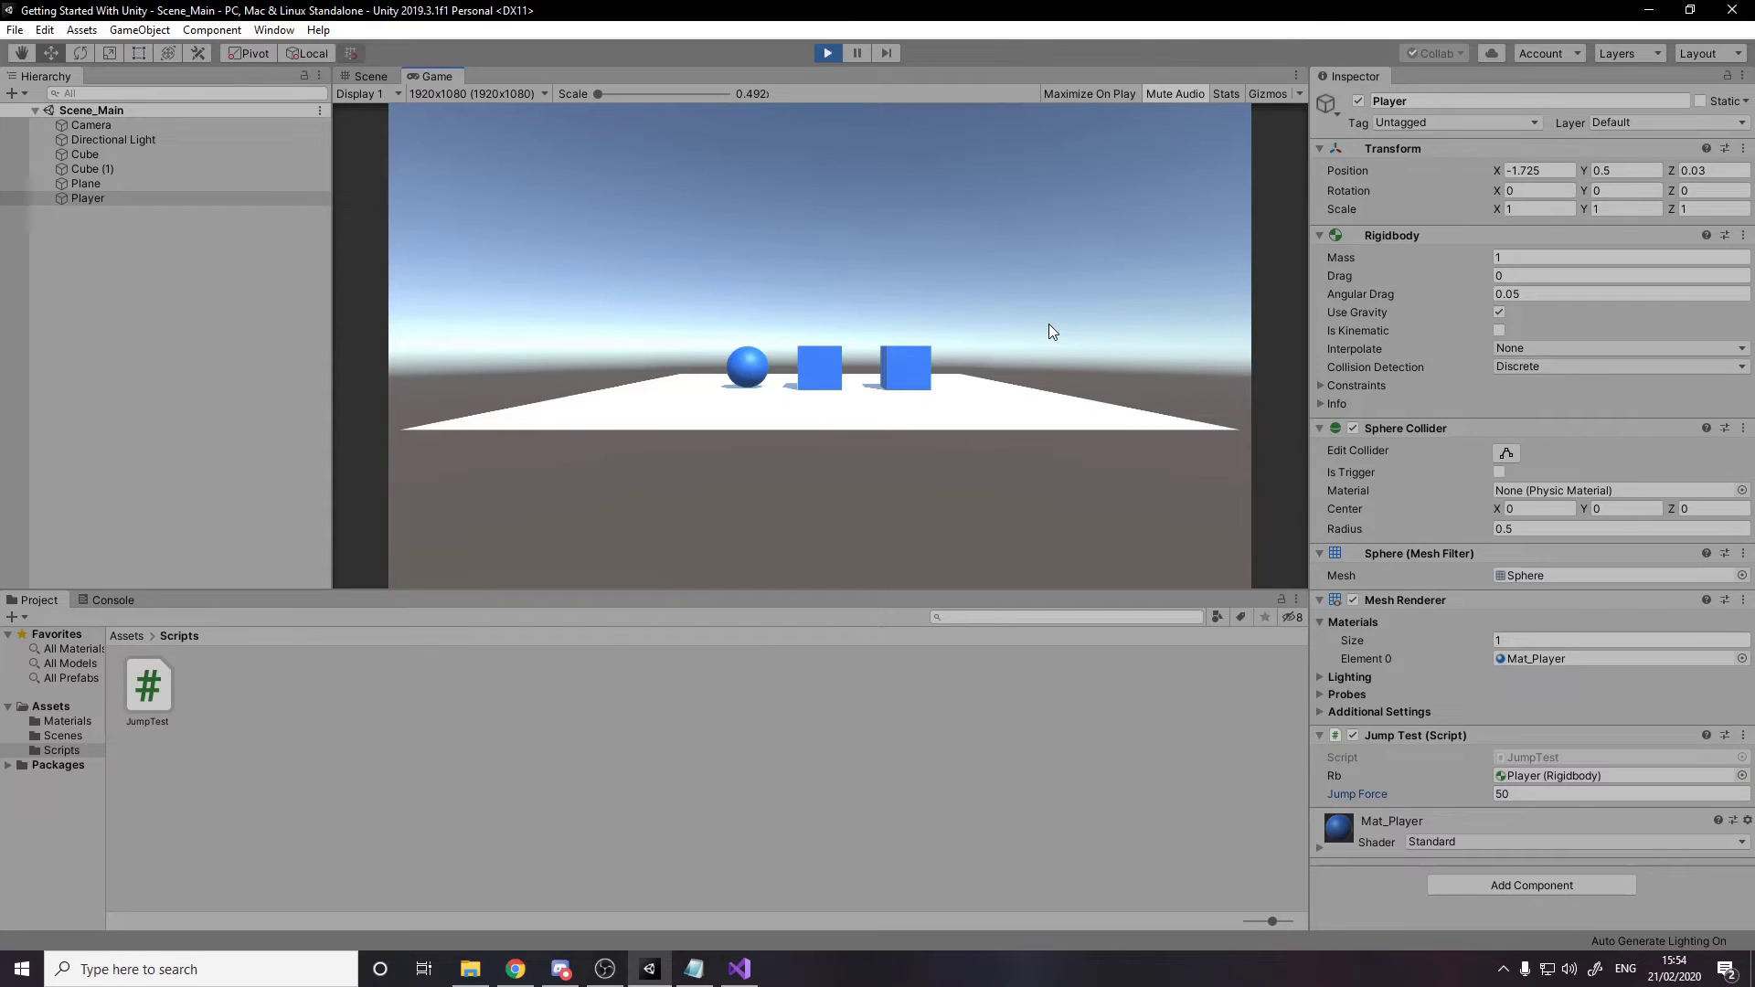
pyautogui.press('space')
# Lower Jump Force to 4, test a jump, then exit Play mode.
pyautogui.click(1518, 795)
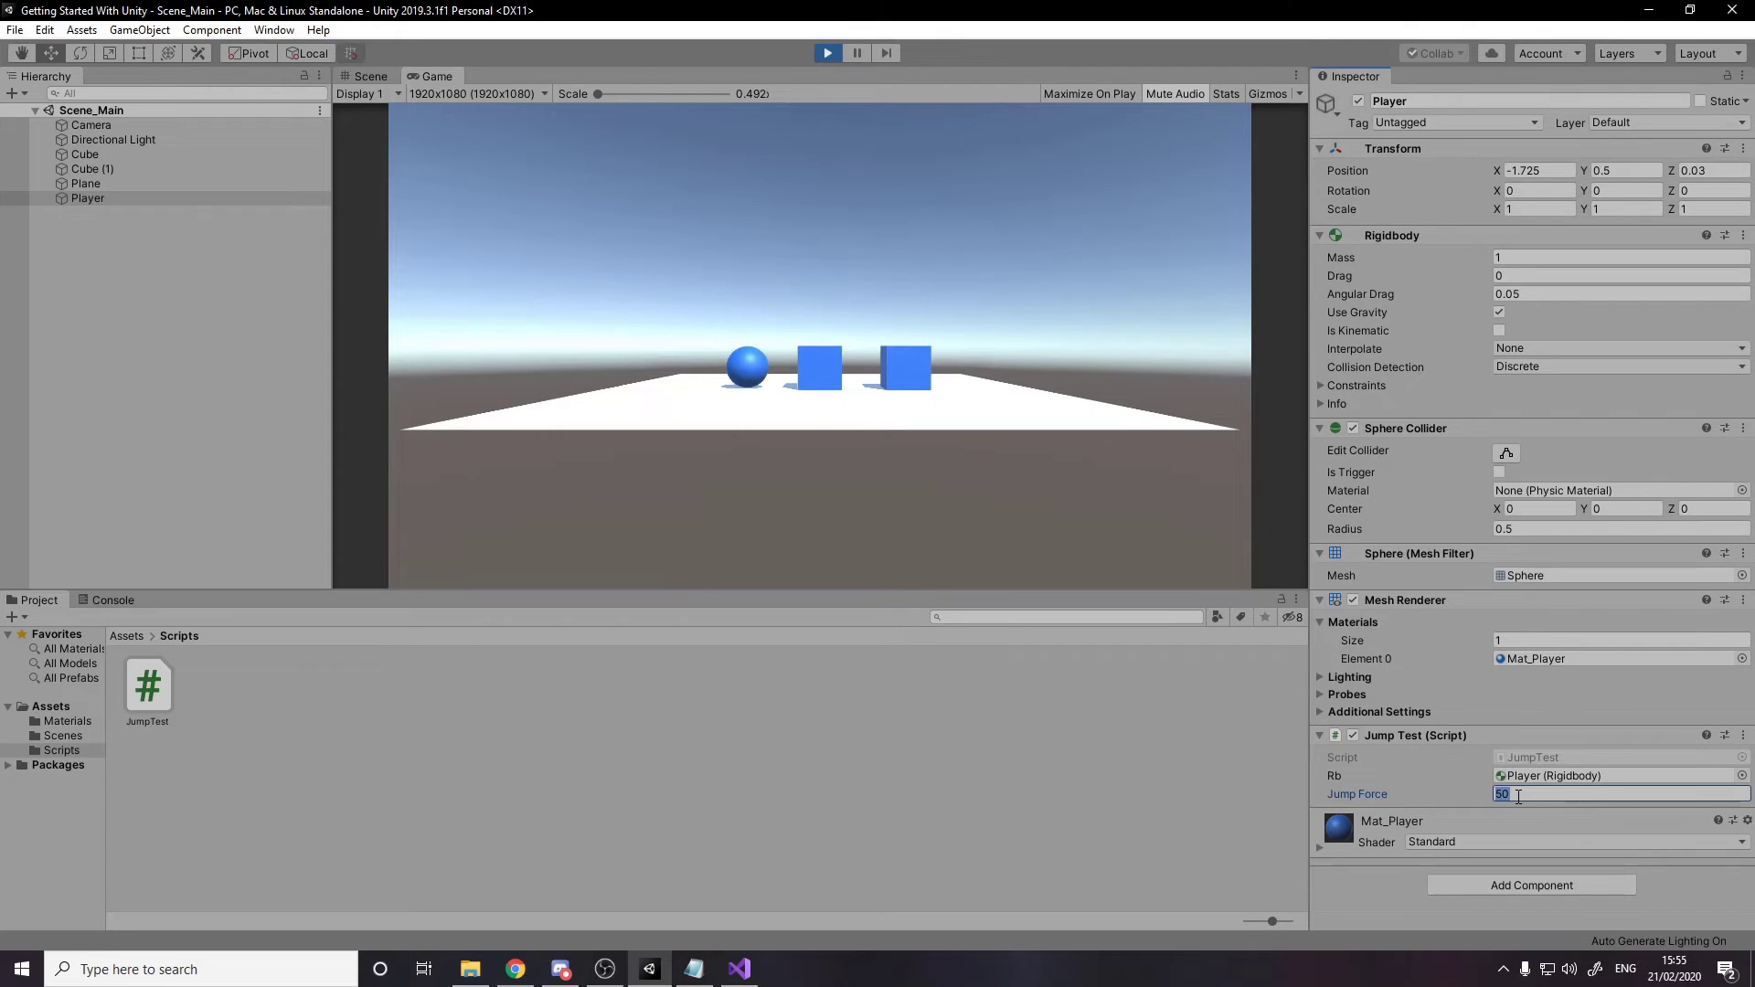
pyautogui.write('4')
pyautogui.press('Return')
pyautogui.press('space')
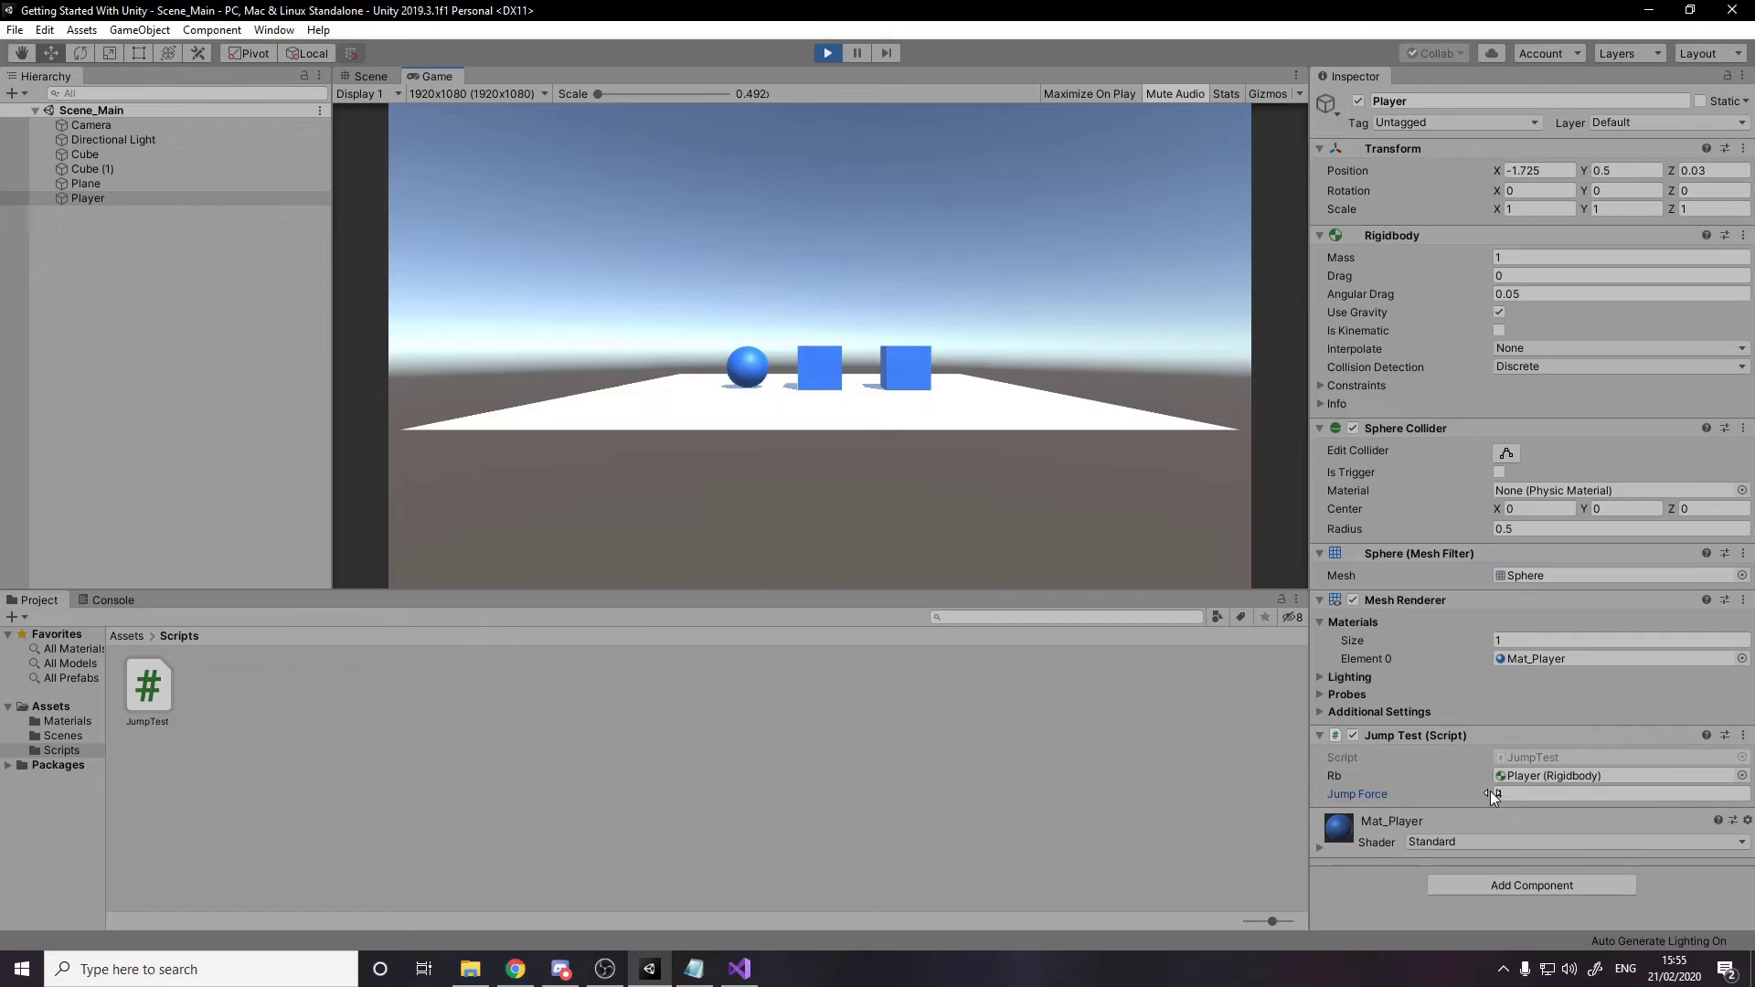
pyautogui.click(827, 53)
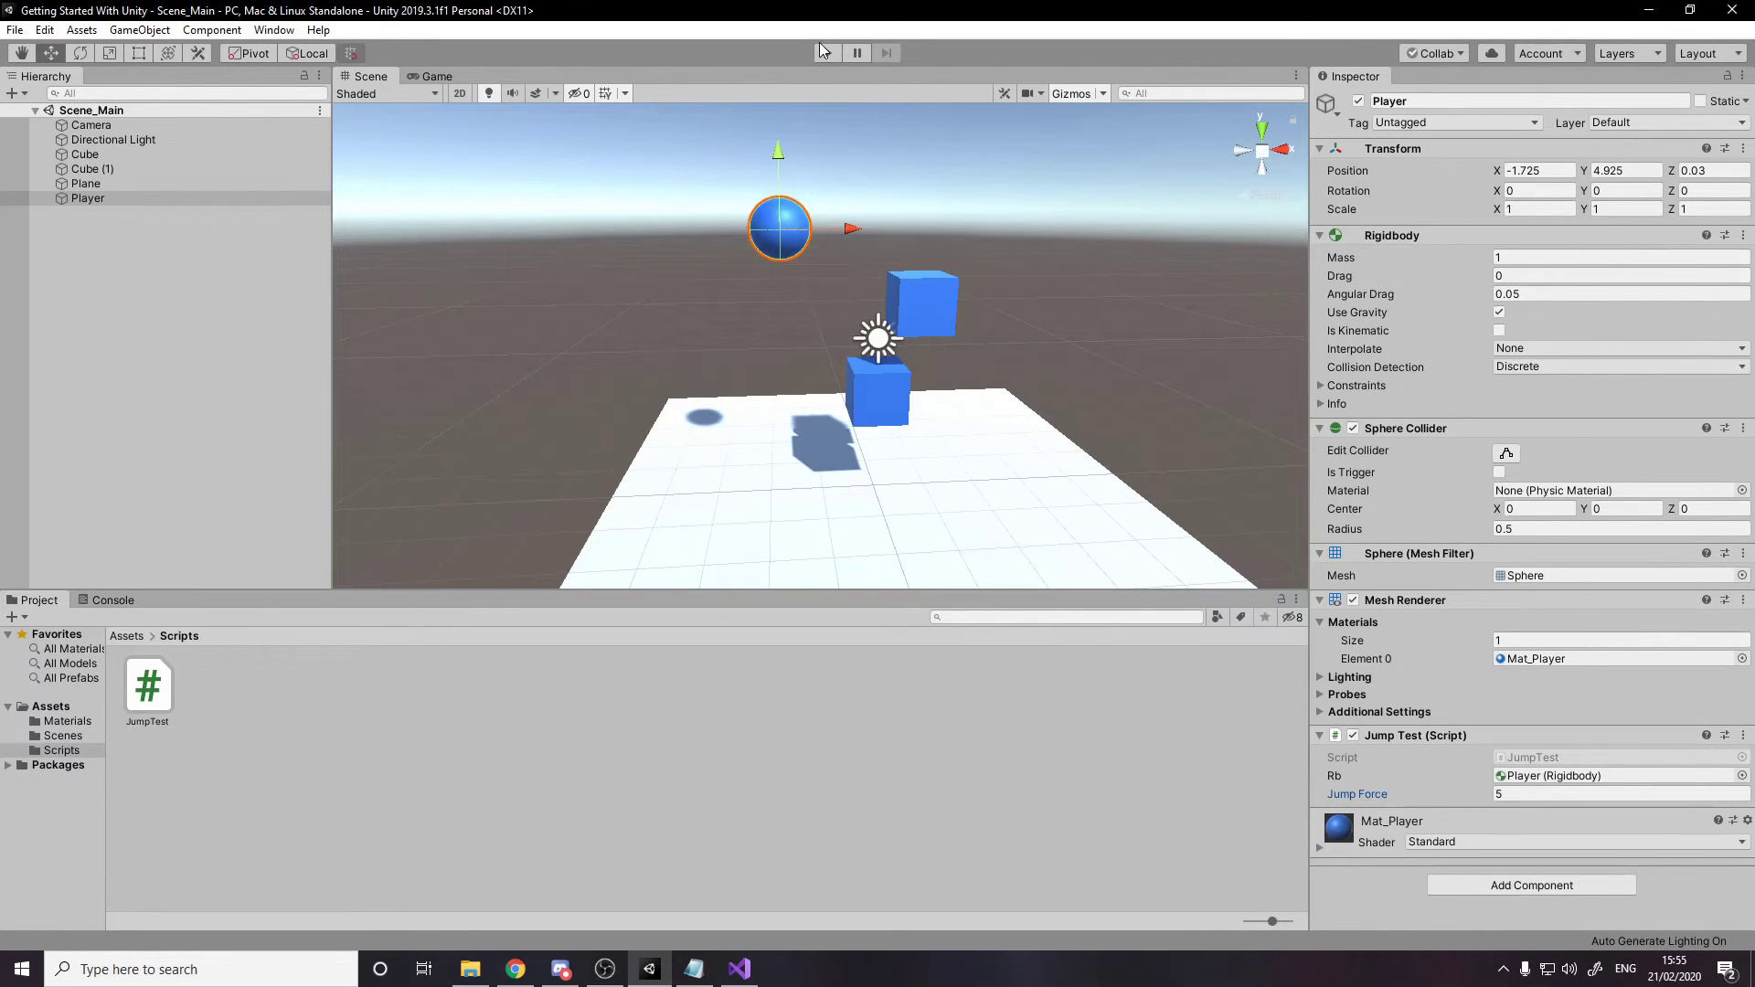
# Rewrite the rb declaration on line 7 as [SerializeField] private and save.
pyautogui.click(741, 968)
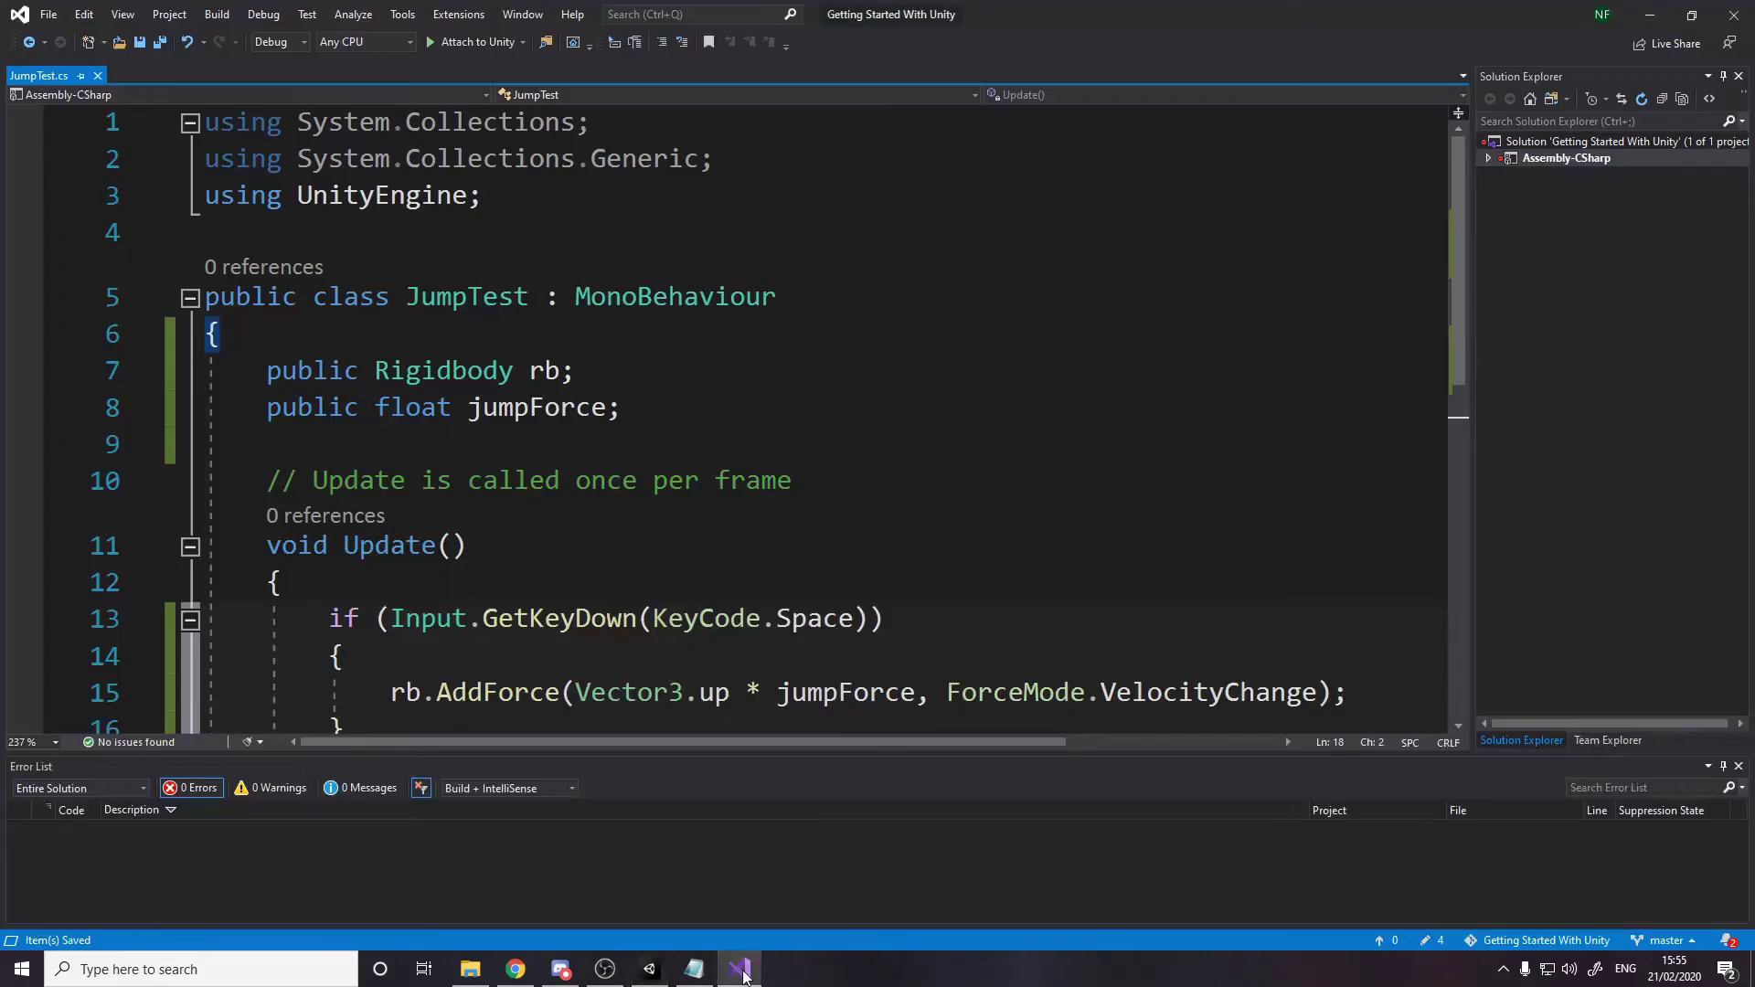
pyautogui.scroll(-2, 804, 511)
pyautogui.scroll(1, 803, 511)
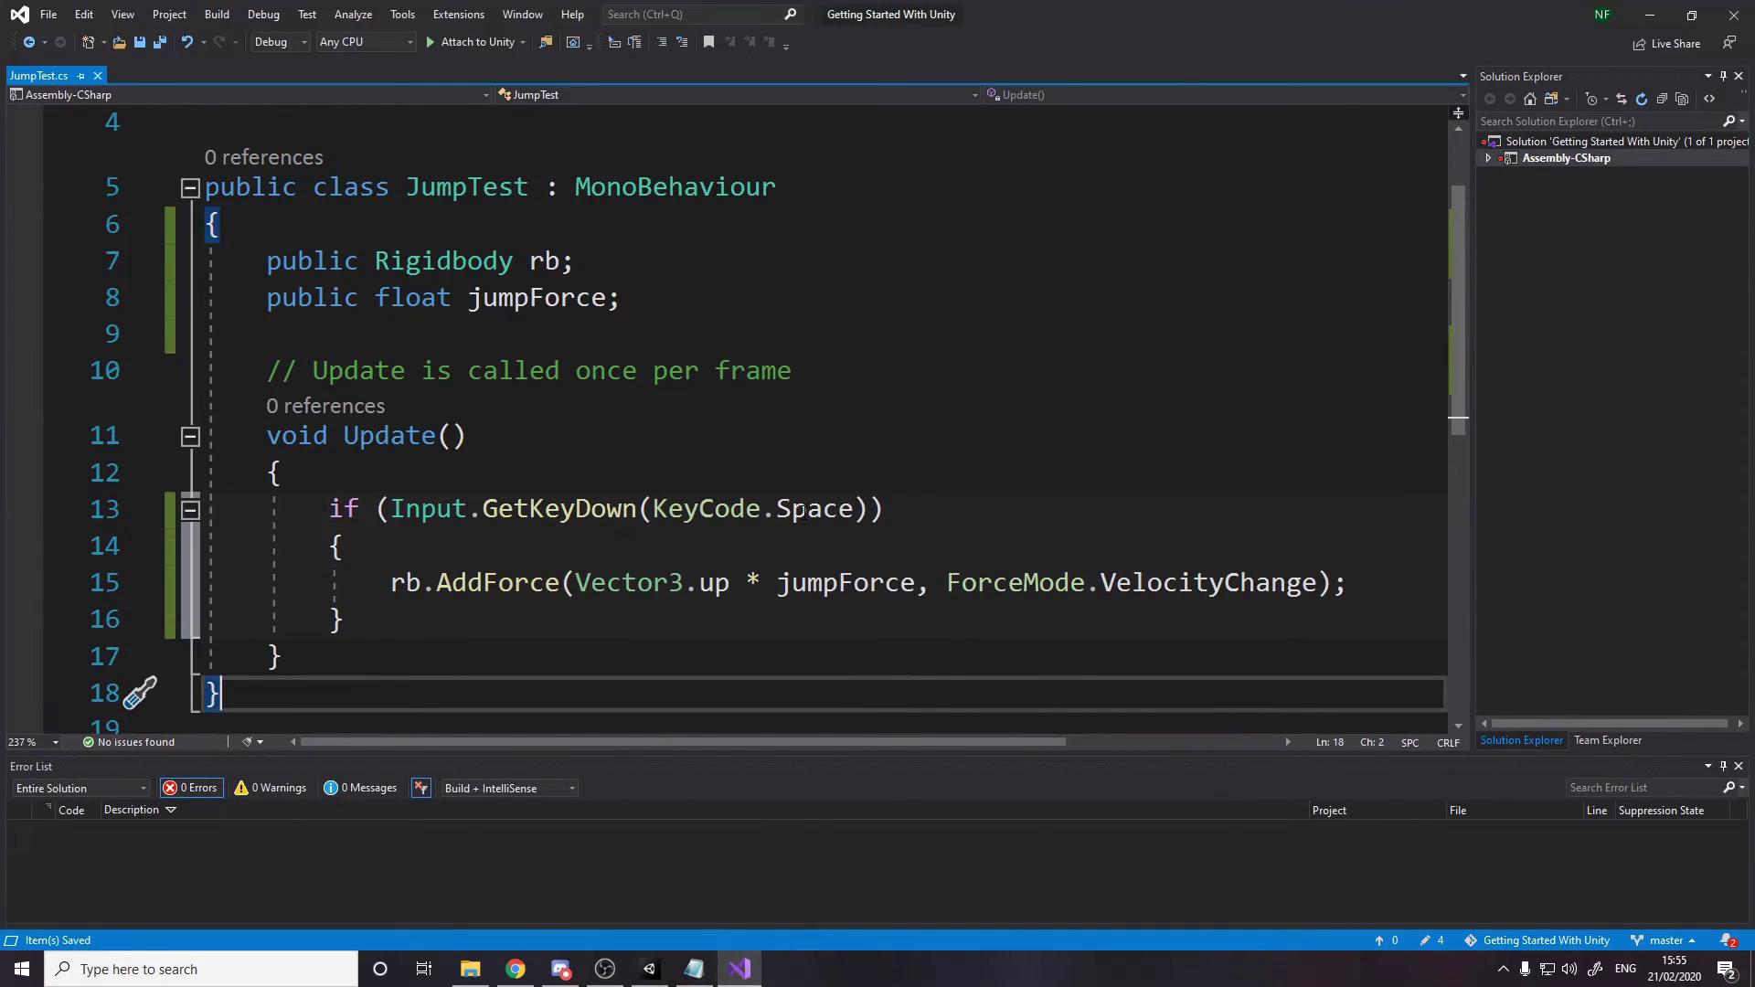
pyautogui.click(892, 509)
pyautogui.click(864, 335)
pyautogui.click(878, 366)
pyautogui.press('Up')
pyautogui.press('Up')
pyautogui.press('Up')
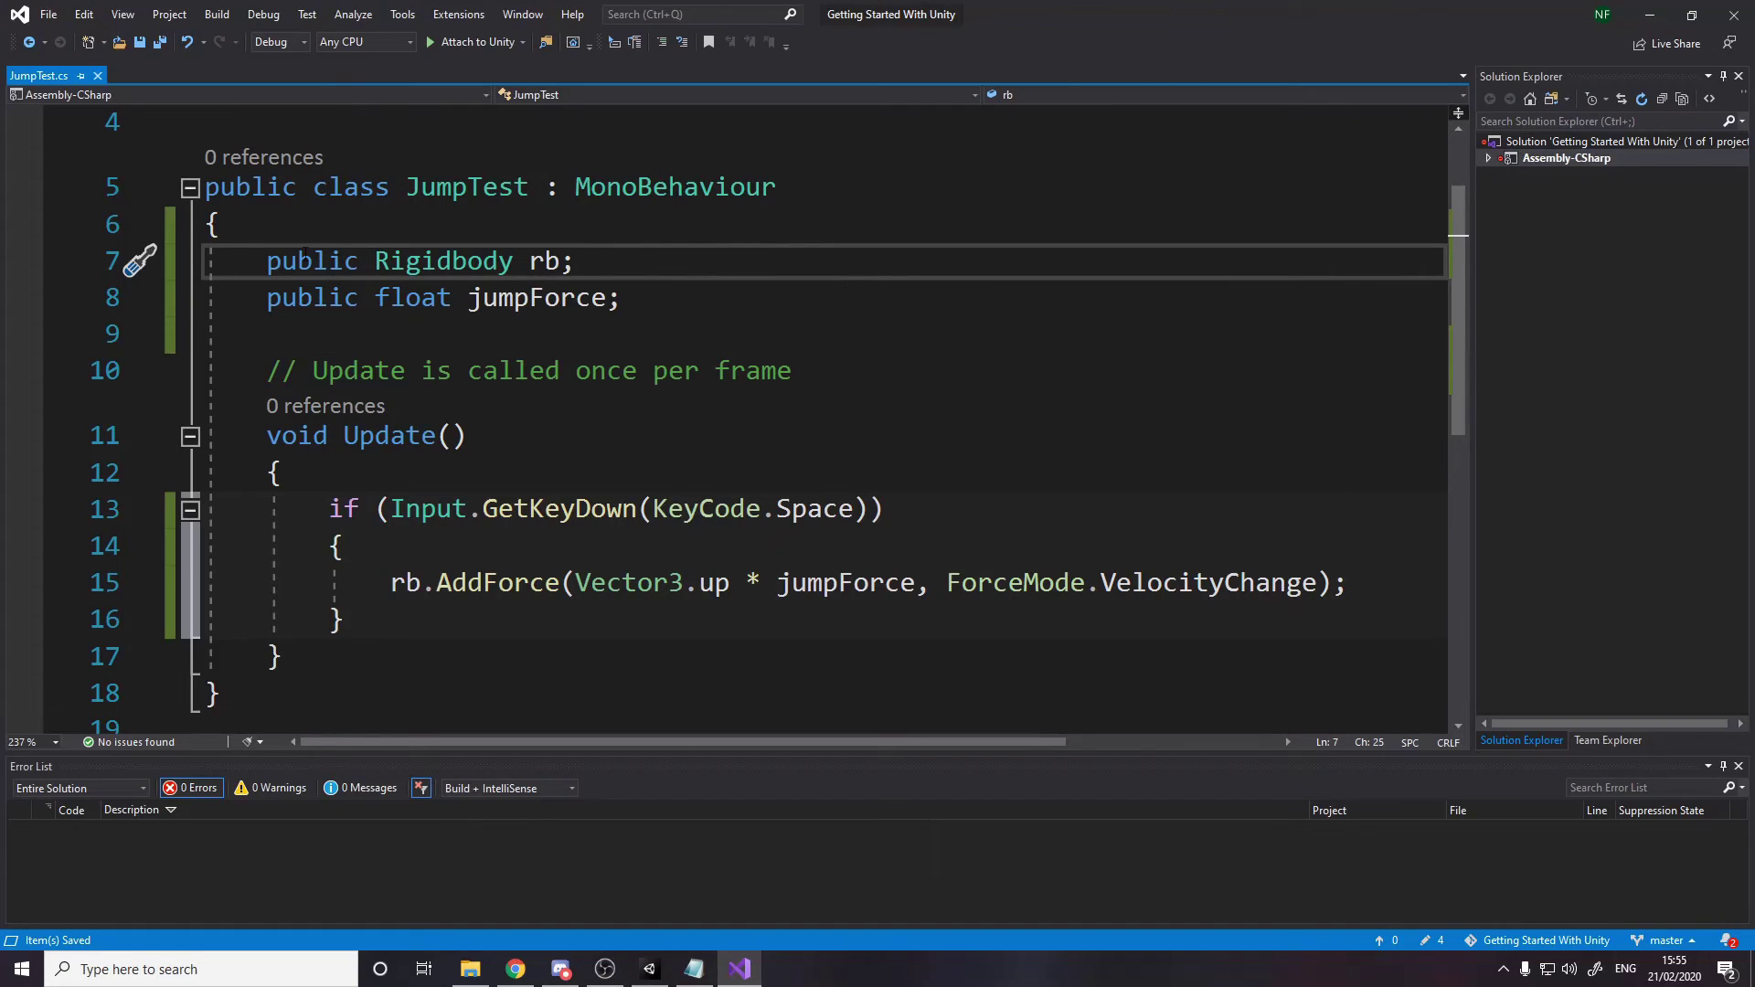
pyautogui.doubleClick(289, 264)
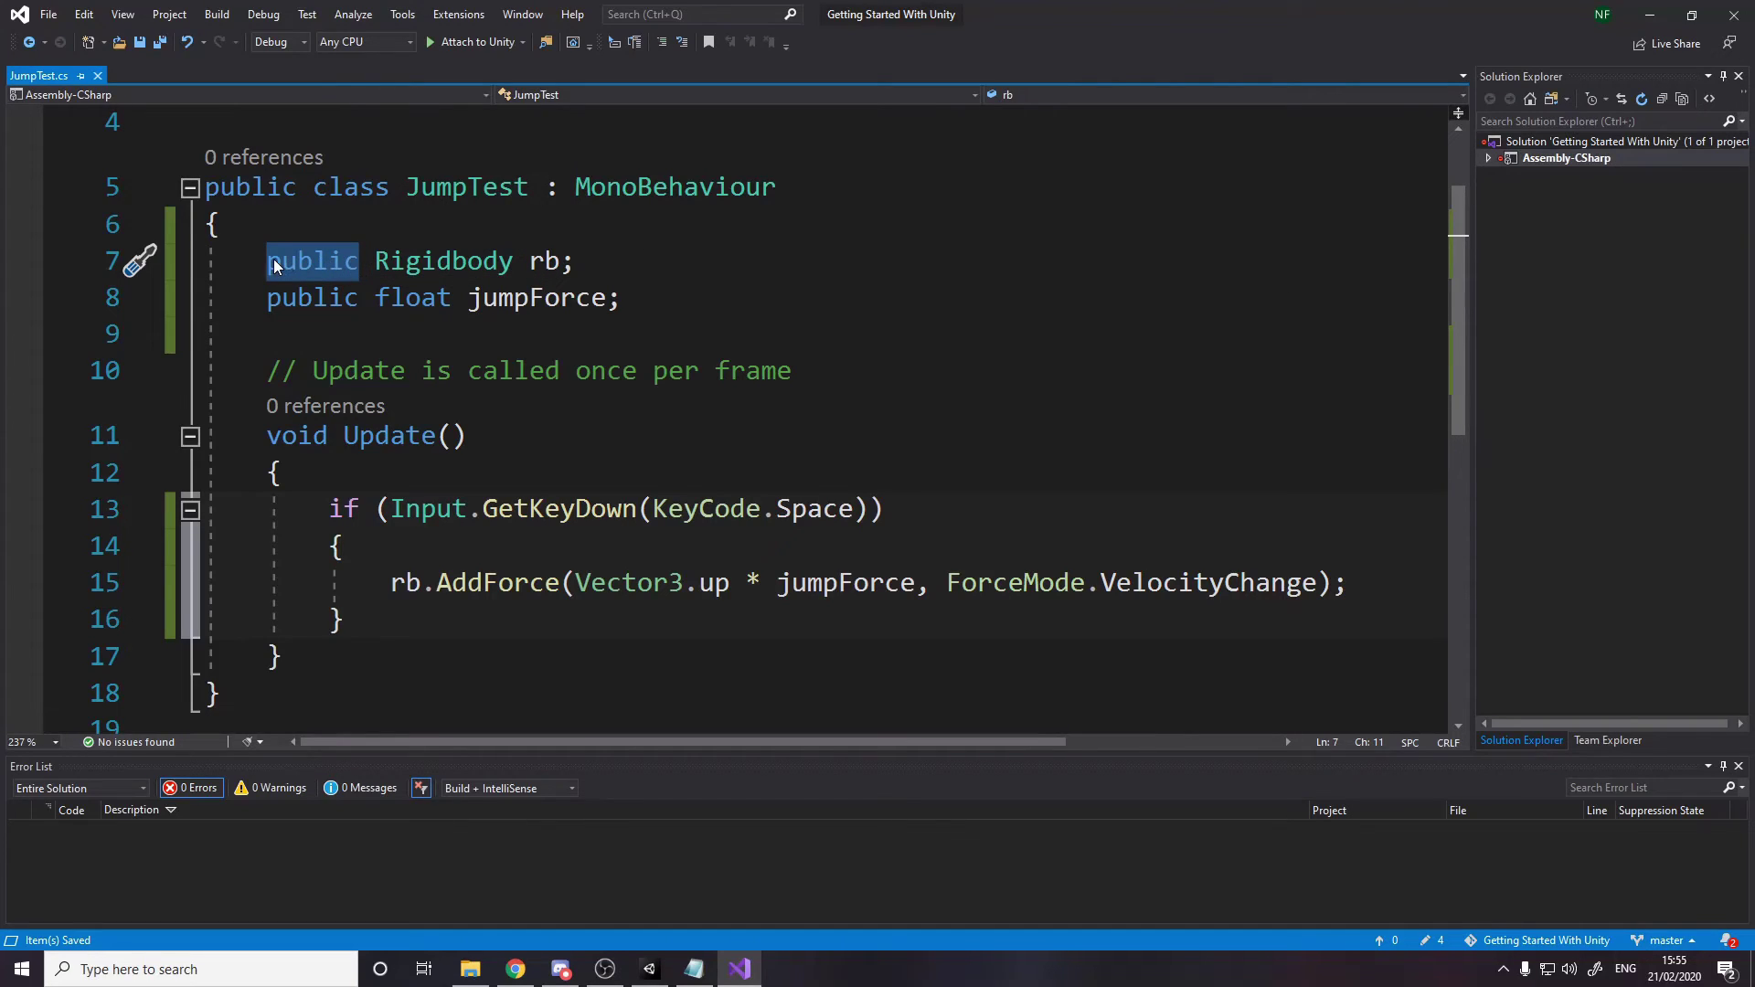
pyautogui.write('ser')
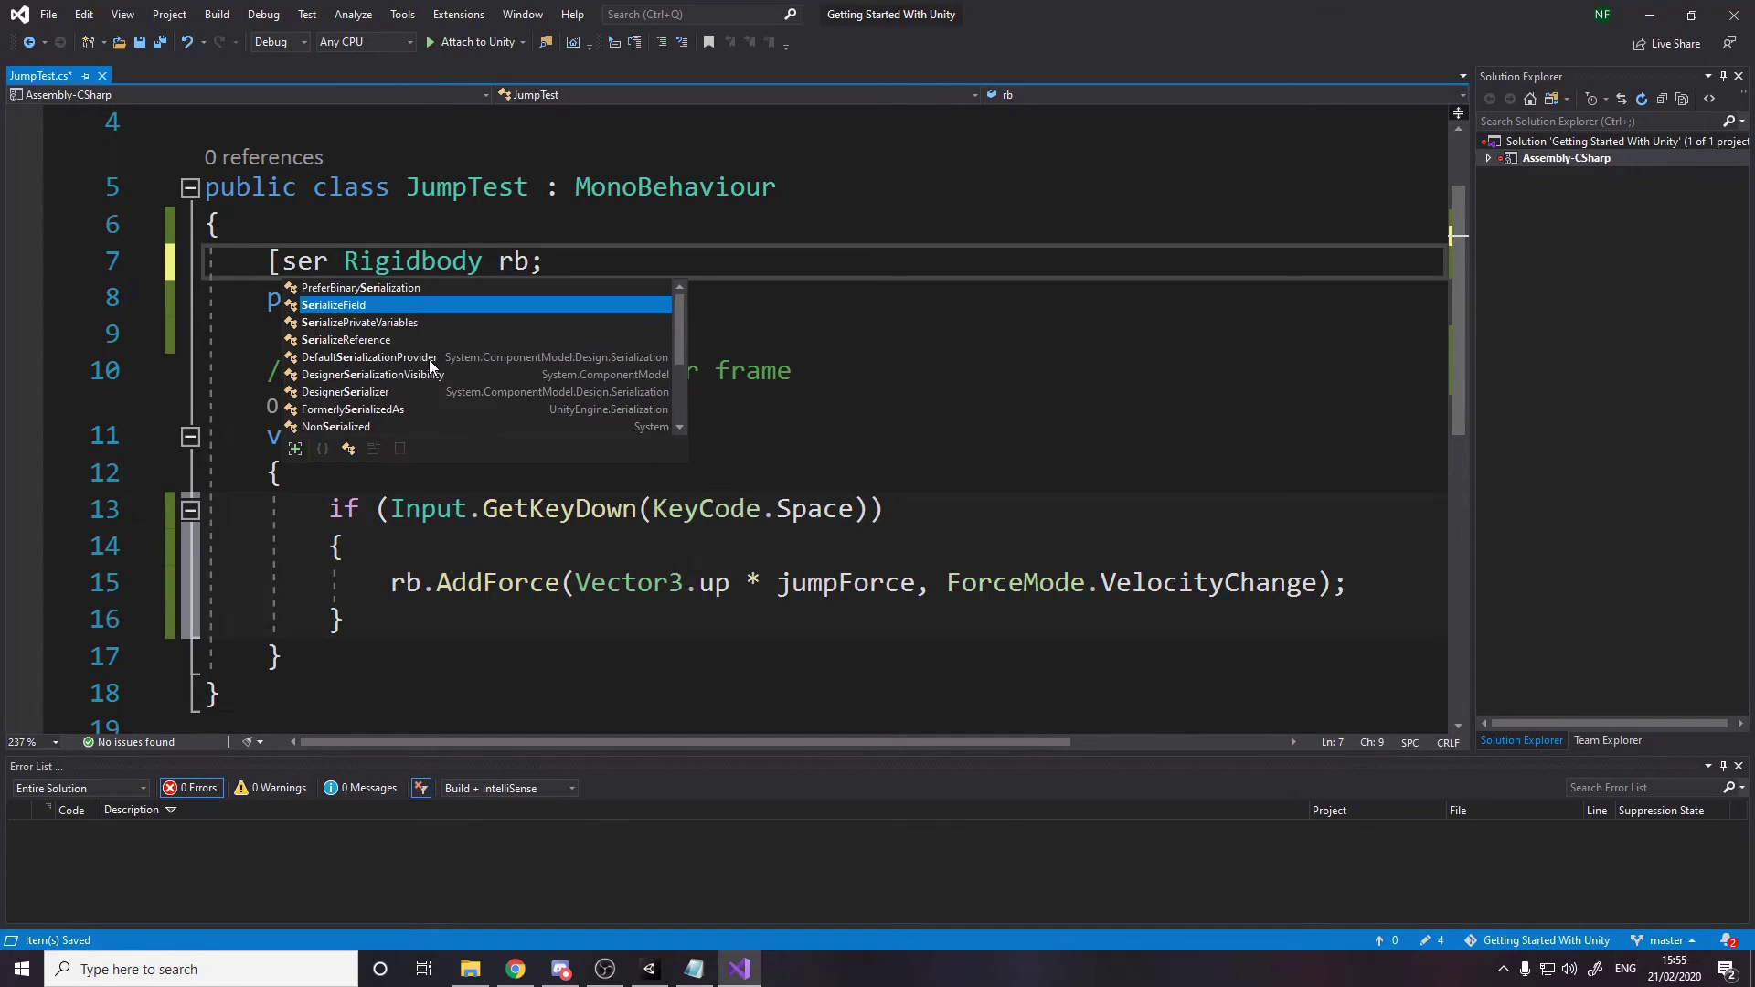
pyautogui.press('Tab')
pyautogui.write('private')
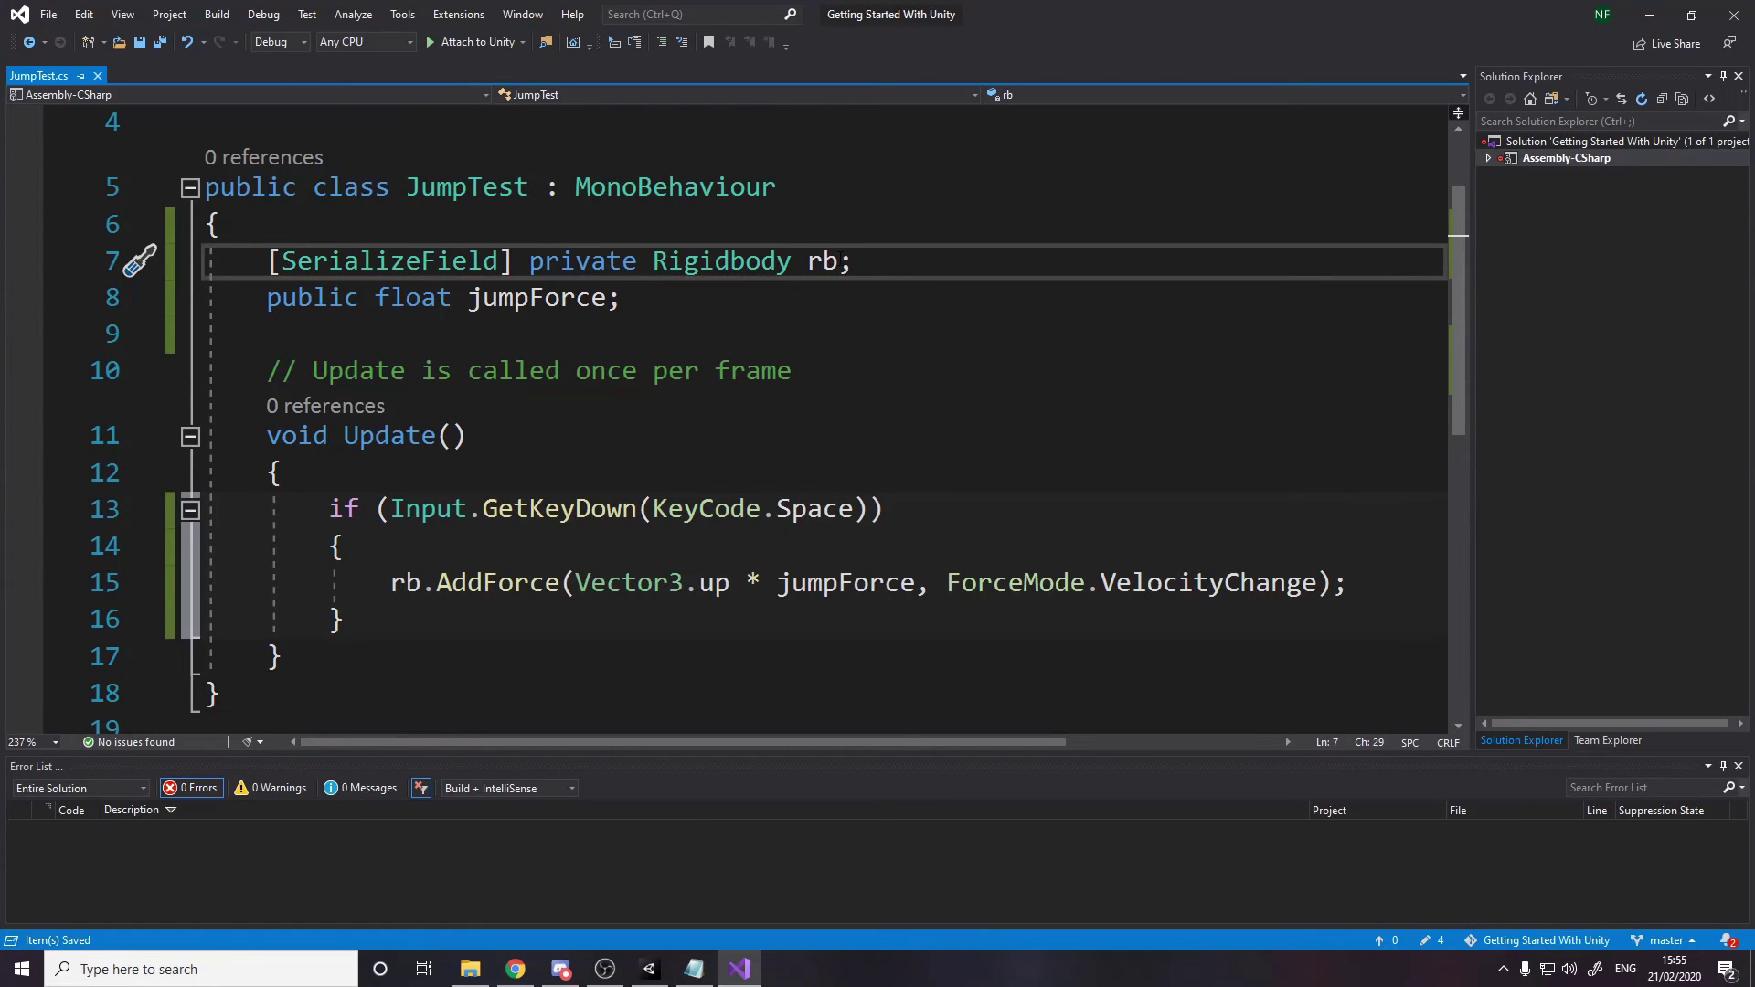
pyautogui.press('End')
pyautogui.hotkey('ctrl', 's')
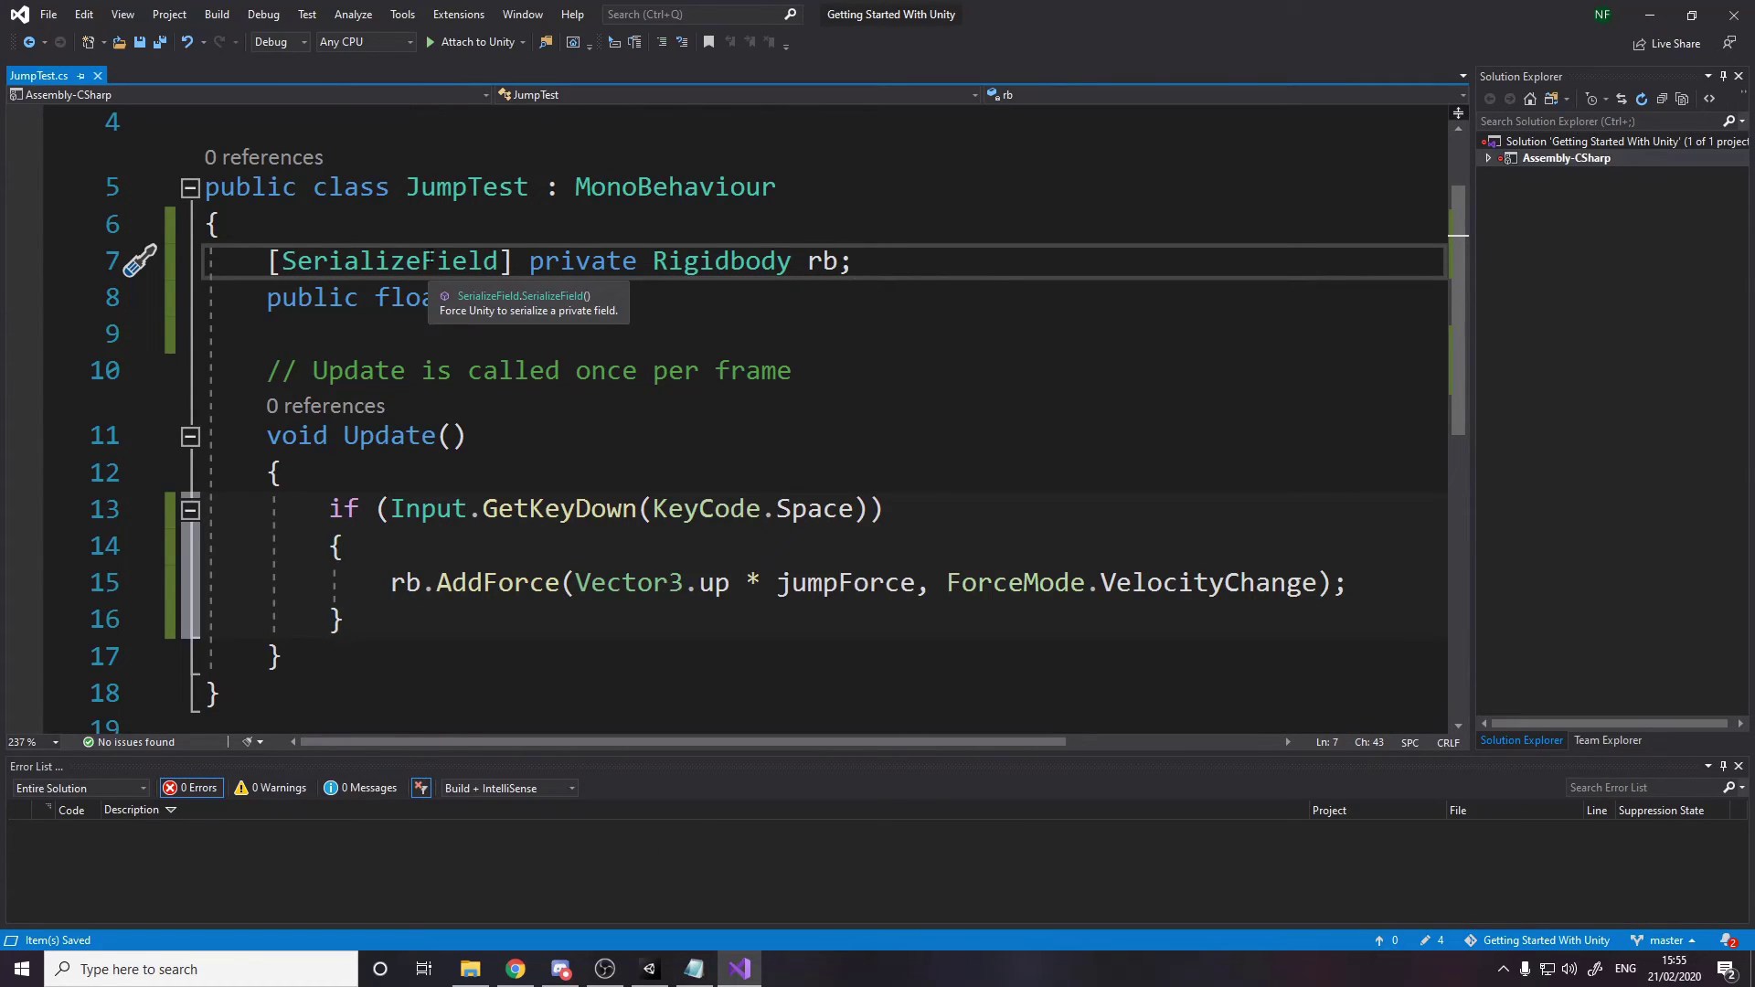
# Undo the SerializeField edit so line 7 reads public rb again, and save.
pyautogui.moveTo(256, 261); pyautogui.dragTo(641, 261)
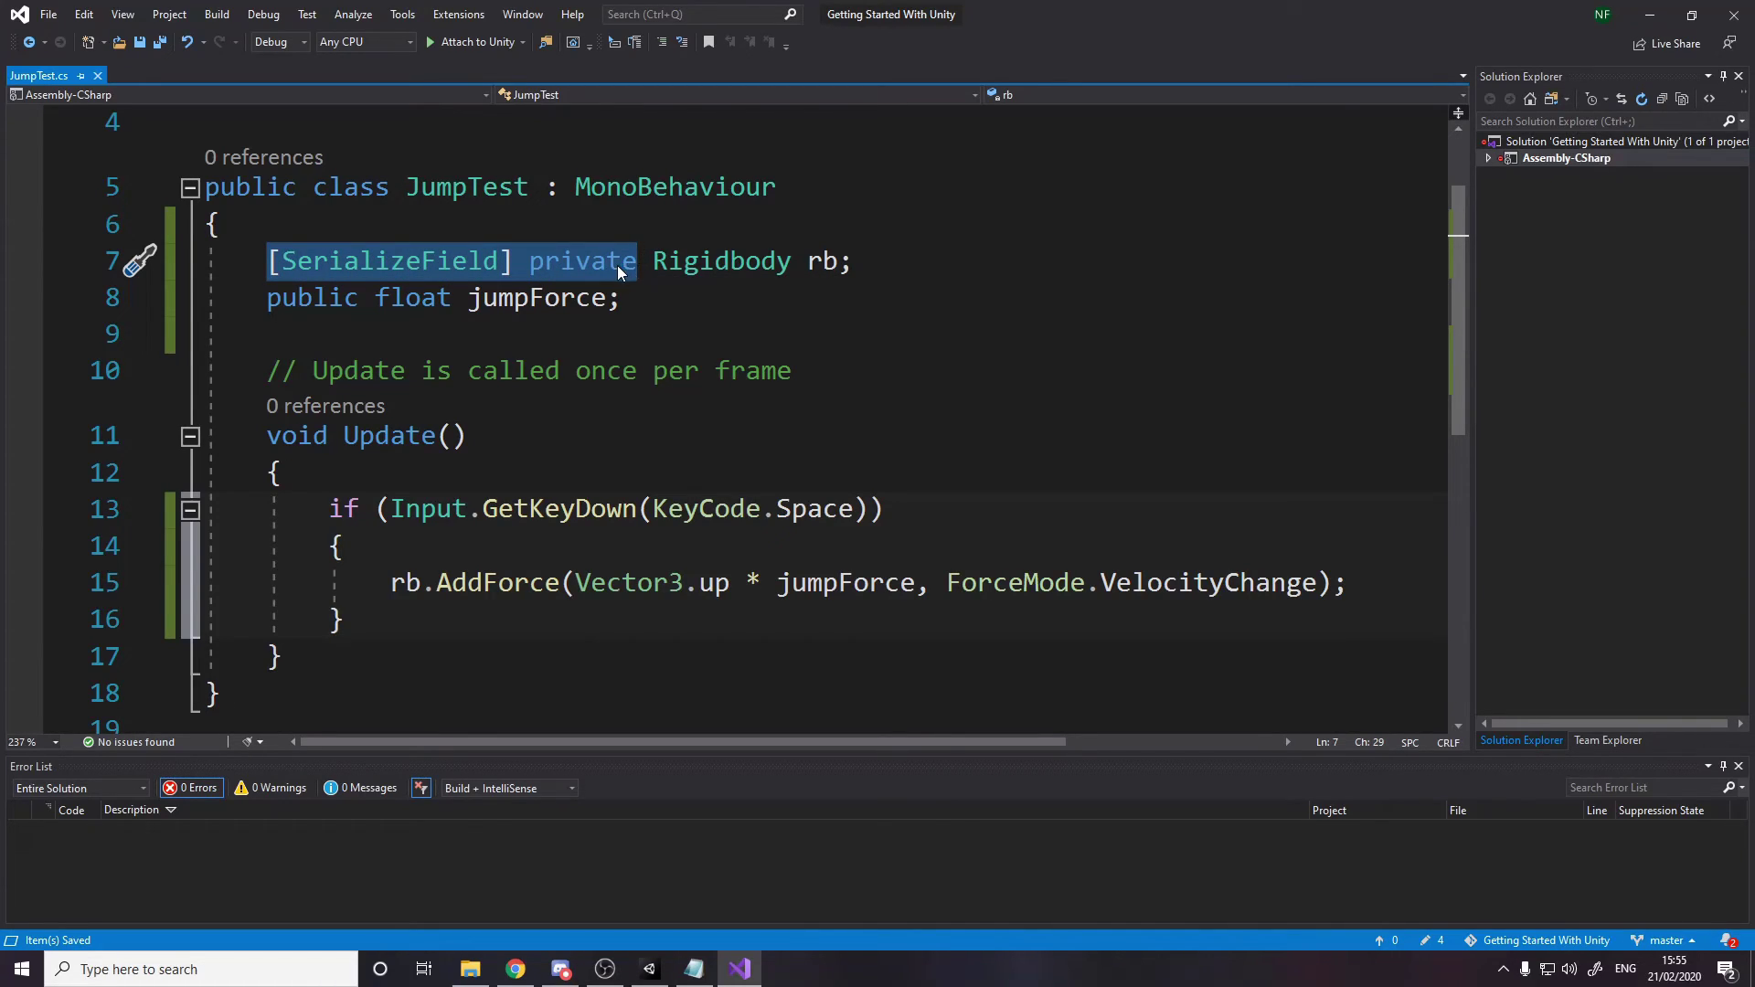
pyautogui.click(786, 298)
pyautogui.click(970, 271)
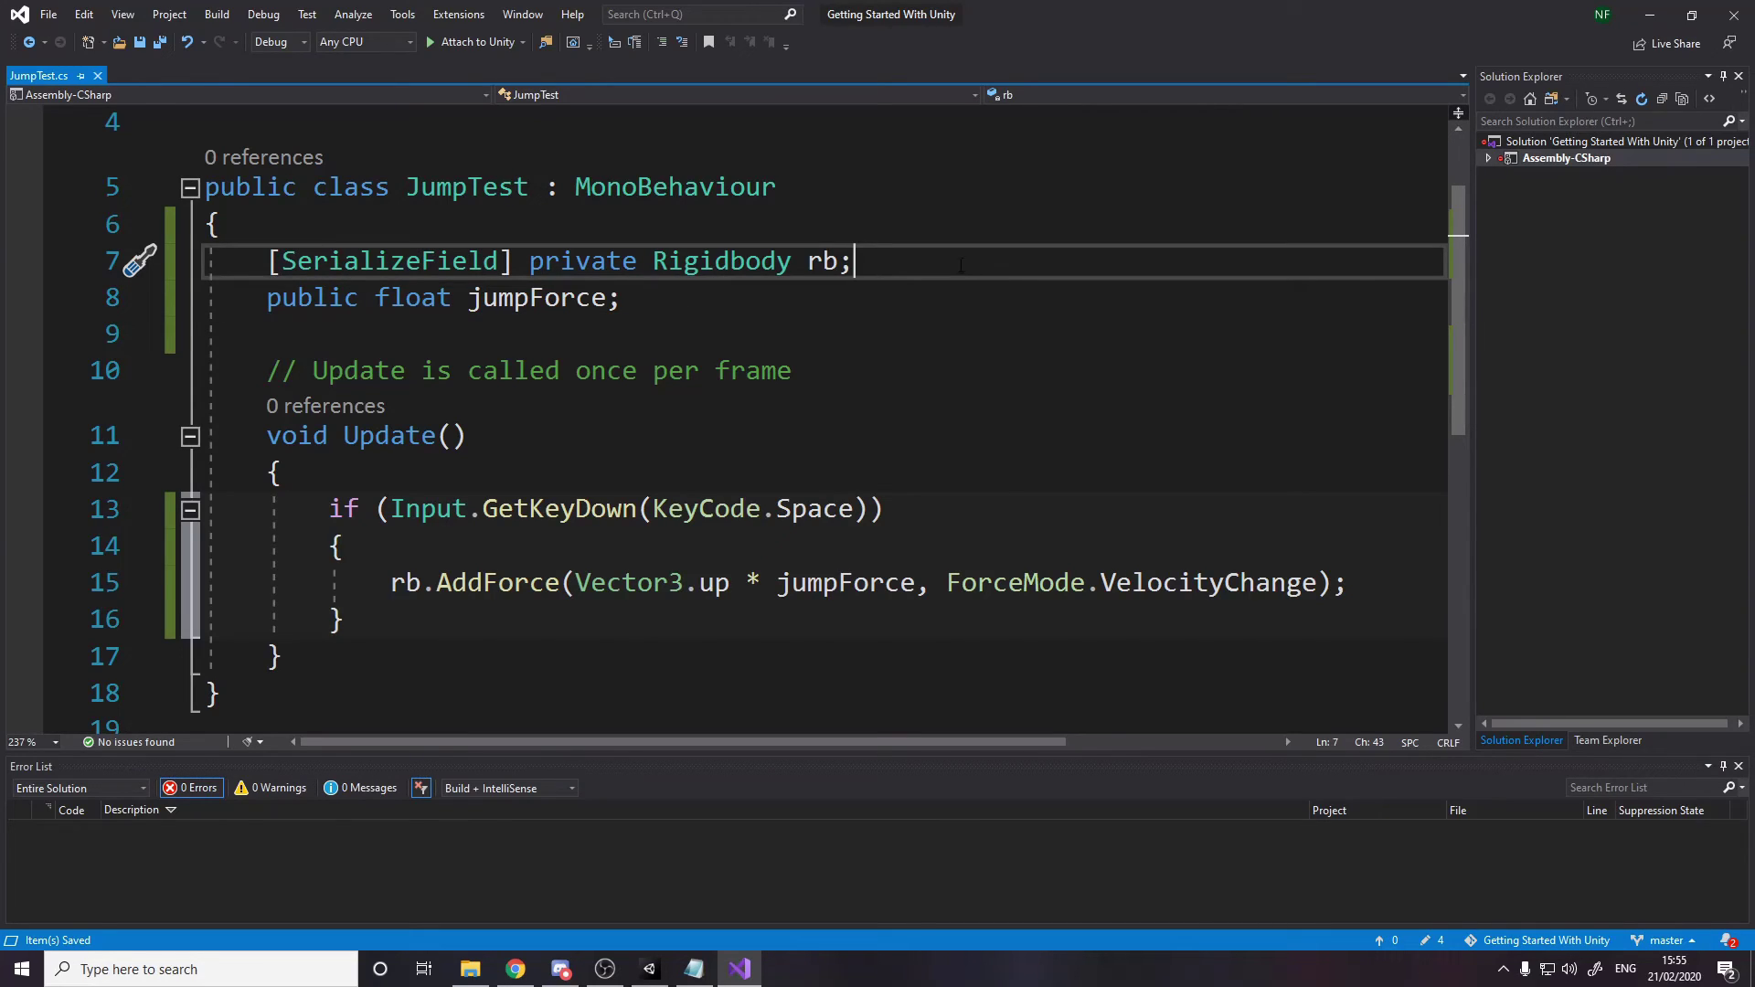
pyautogui.click(637, 263)
pyautogui.press('BackSpace')
pyautogui.press('BackSpace')
pyautogui.press('BackSpace')
pyautogui.hotkey('shift', 'Home')
pyautogui.write('[ser]')
pyautogui.hotkey('ctrl', 'z')
pyautogui.press('End')
pyautogui.hotkey('ctrl', 's')
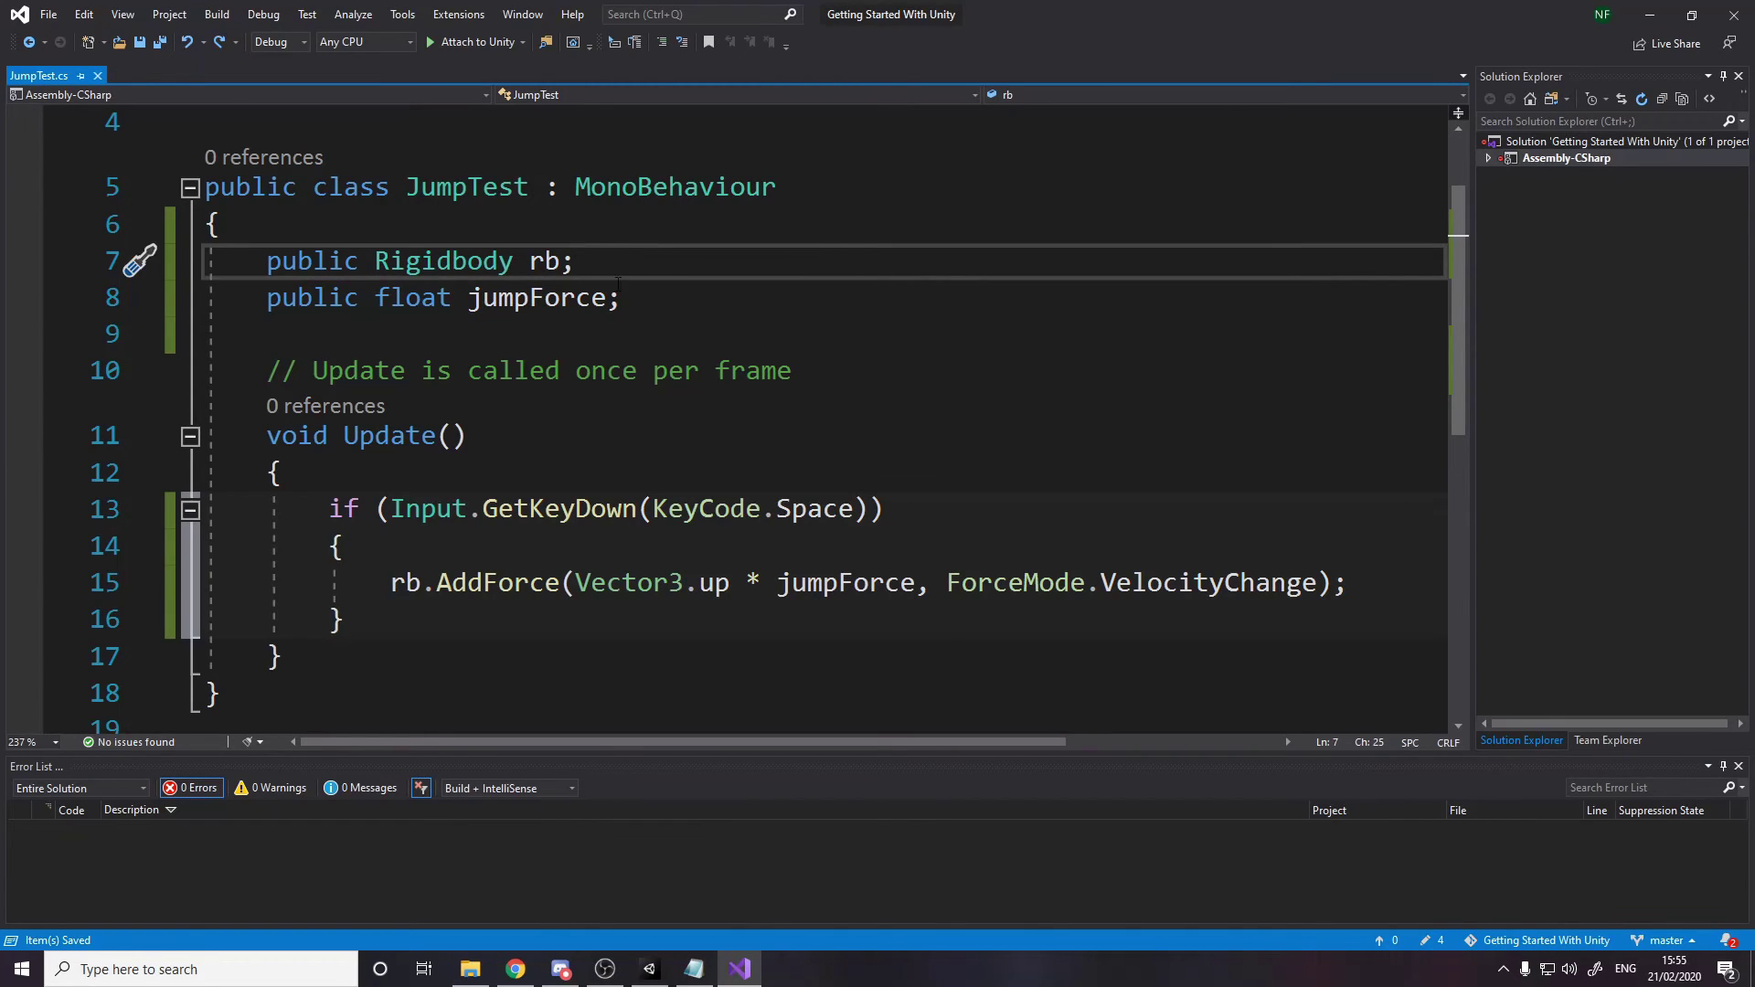
# Change the rb field from public to private.
pyautogui.doubleClick(331, 275)
pyautogui.write('private')
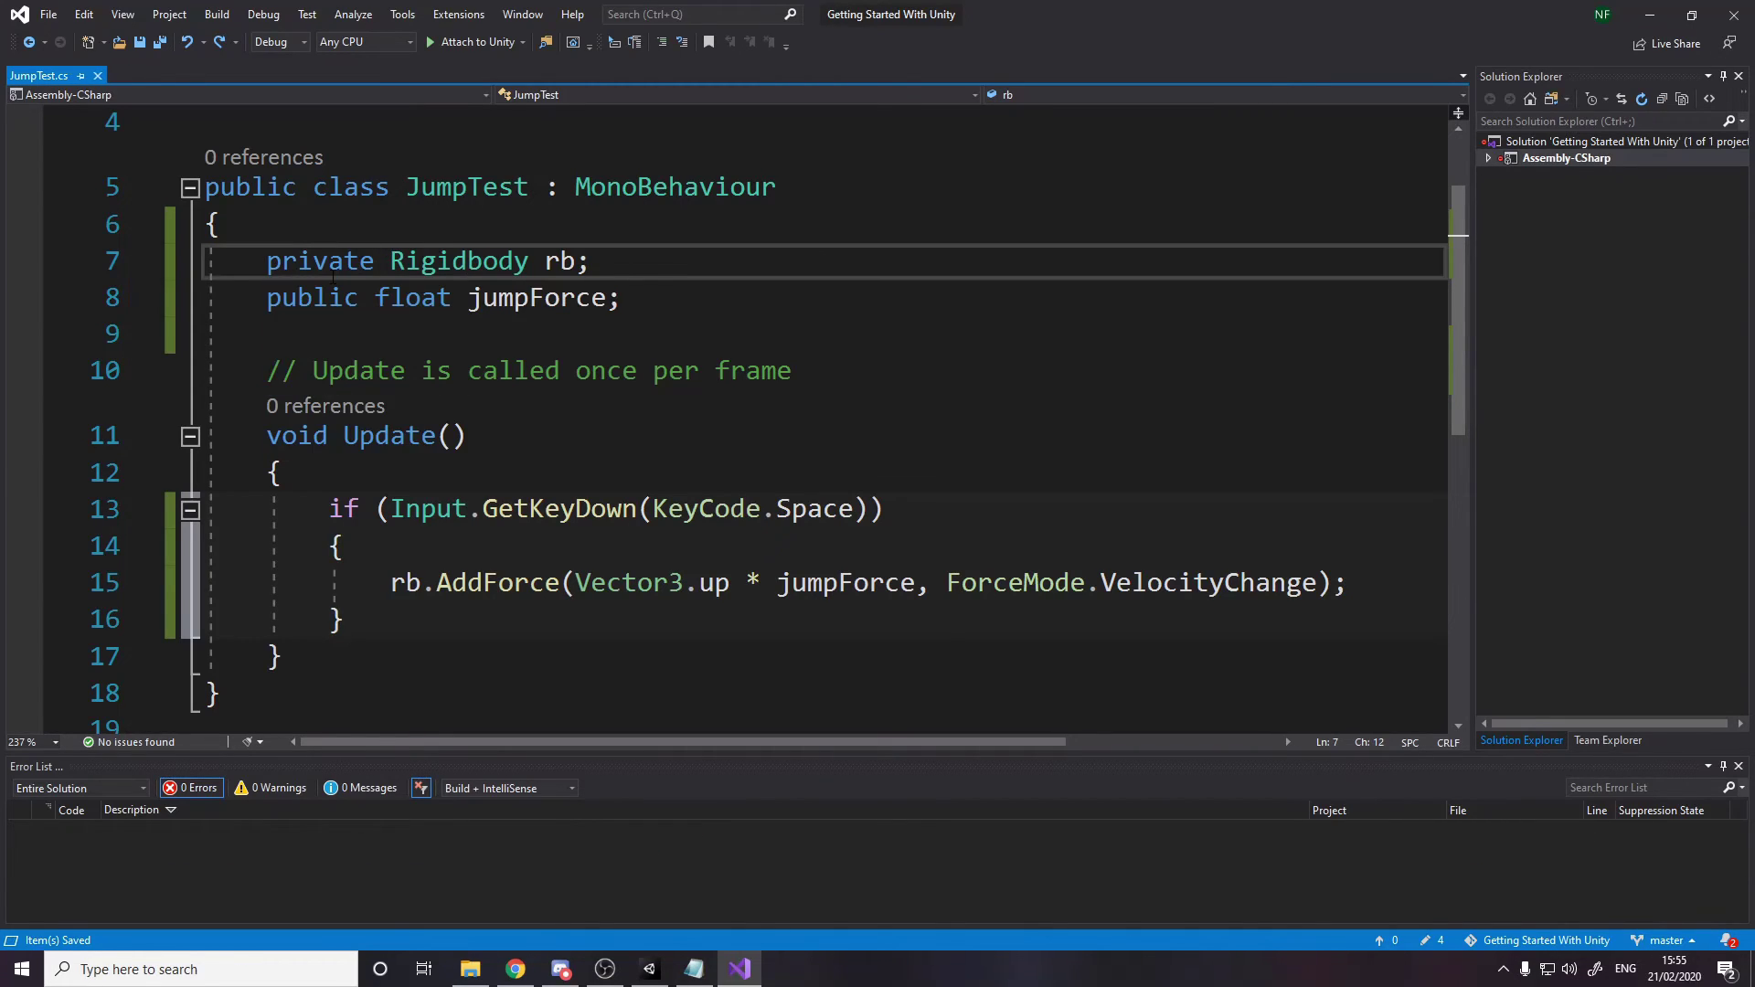
pyautogui.click(693, 969)
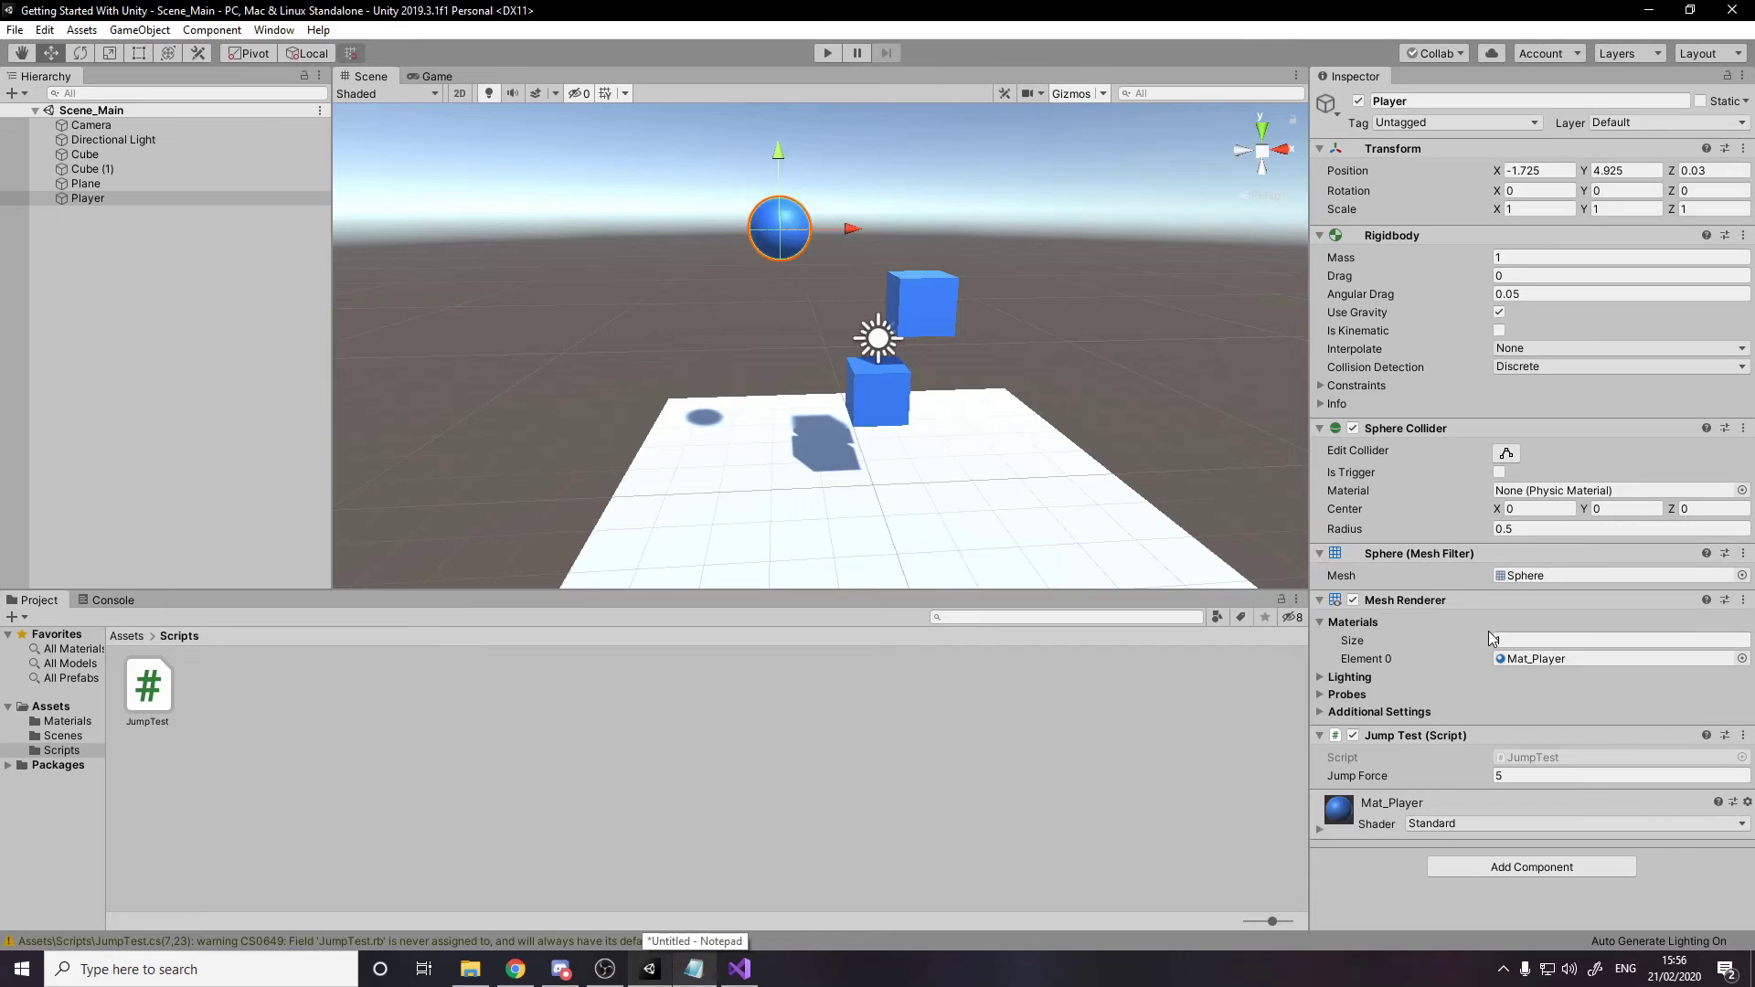
# Make rb public again on line 7, save JumpTest.cs, and check the Rb slot in Unity.
pyautogui.click(740, 969)
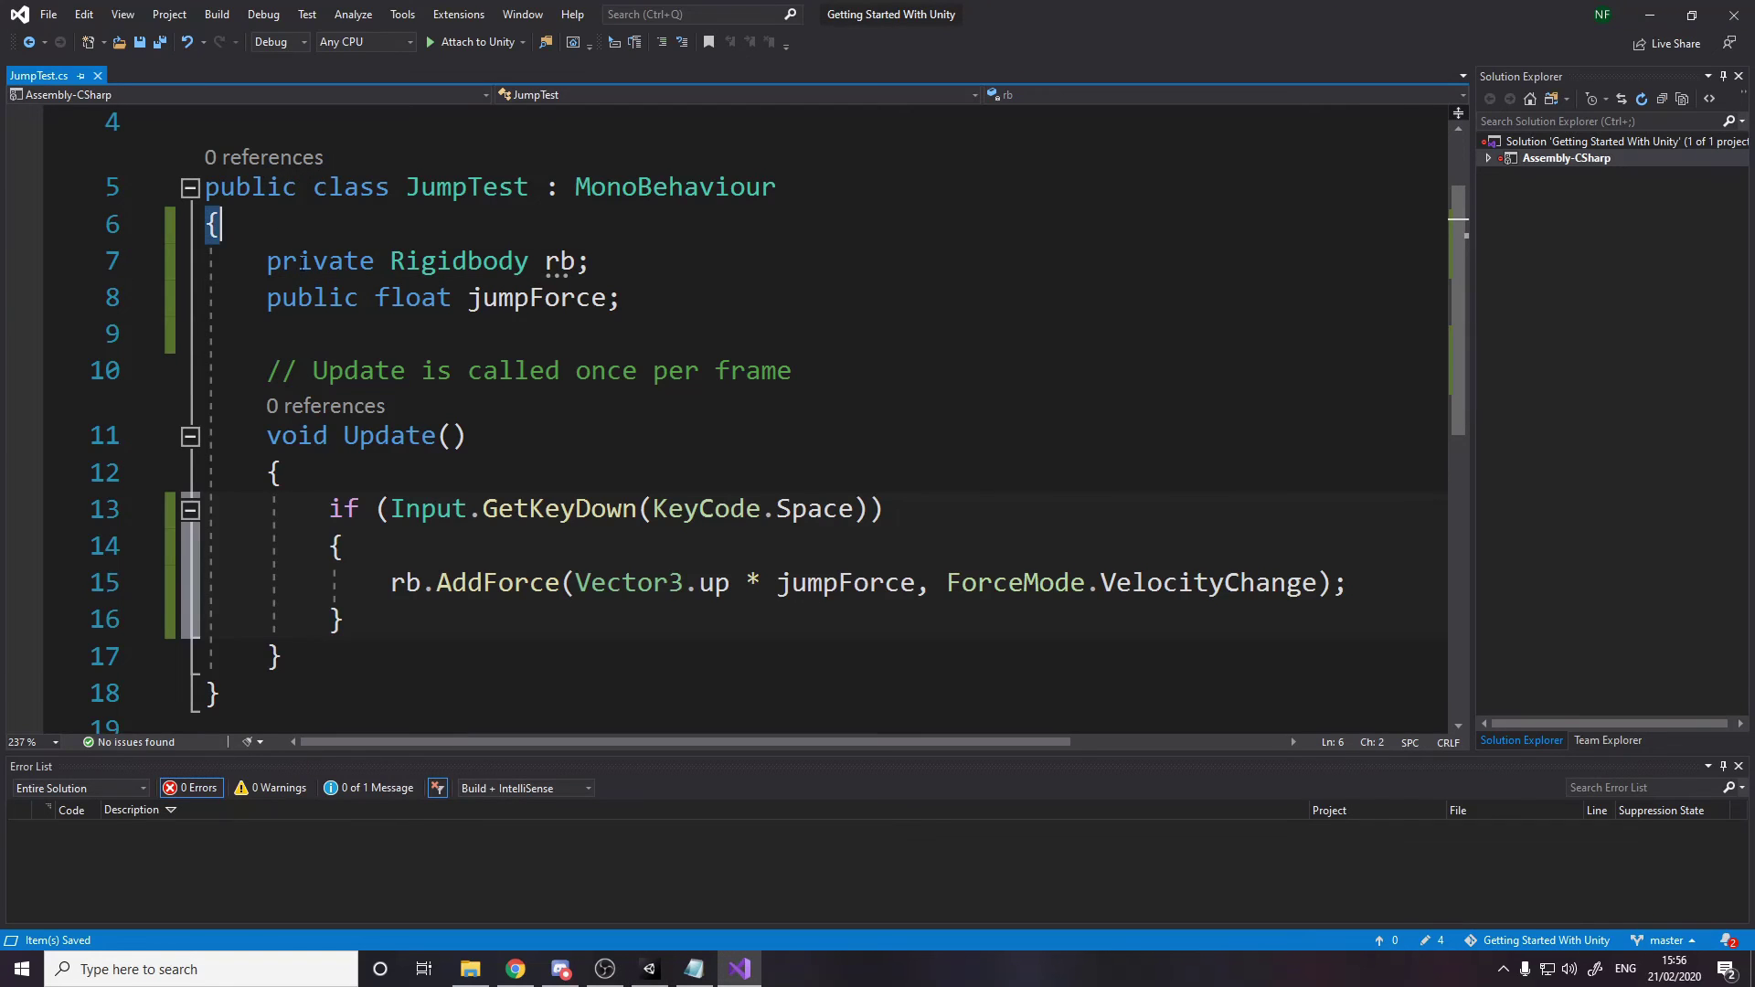
pyautogui.doubleClick(300, 263)
pyautogui.write('piub')
pyautogui.press('BackSpace')
pyautogui.press('BackSpace')
pyautogui.press('BackSpace')
pyautogui.write('ublic')
pyautogui.hotkey('ctrl', 's')
pyautogui.hotkey('alt', 'Tab')
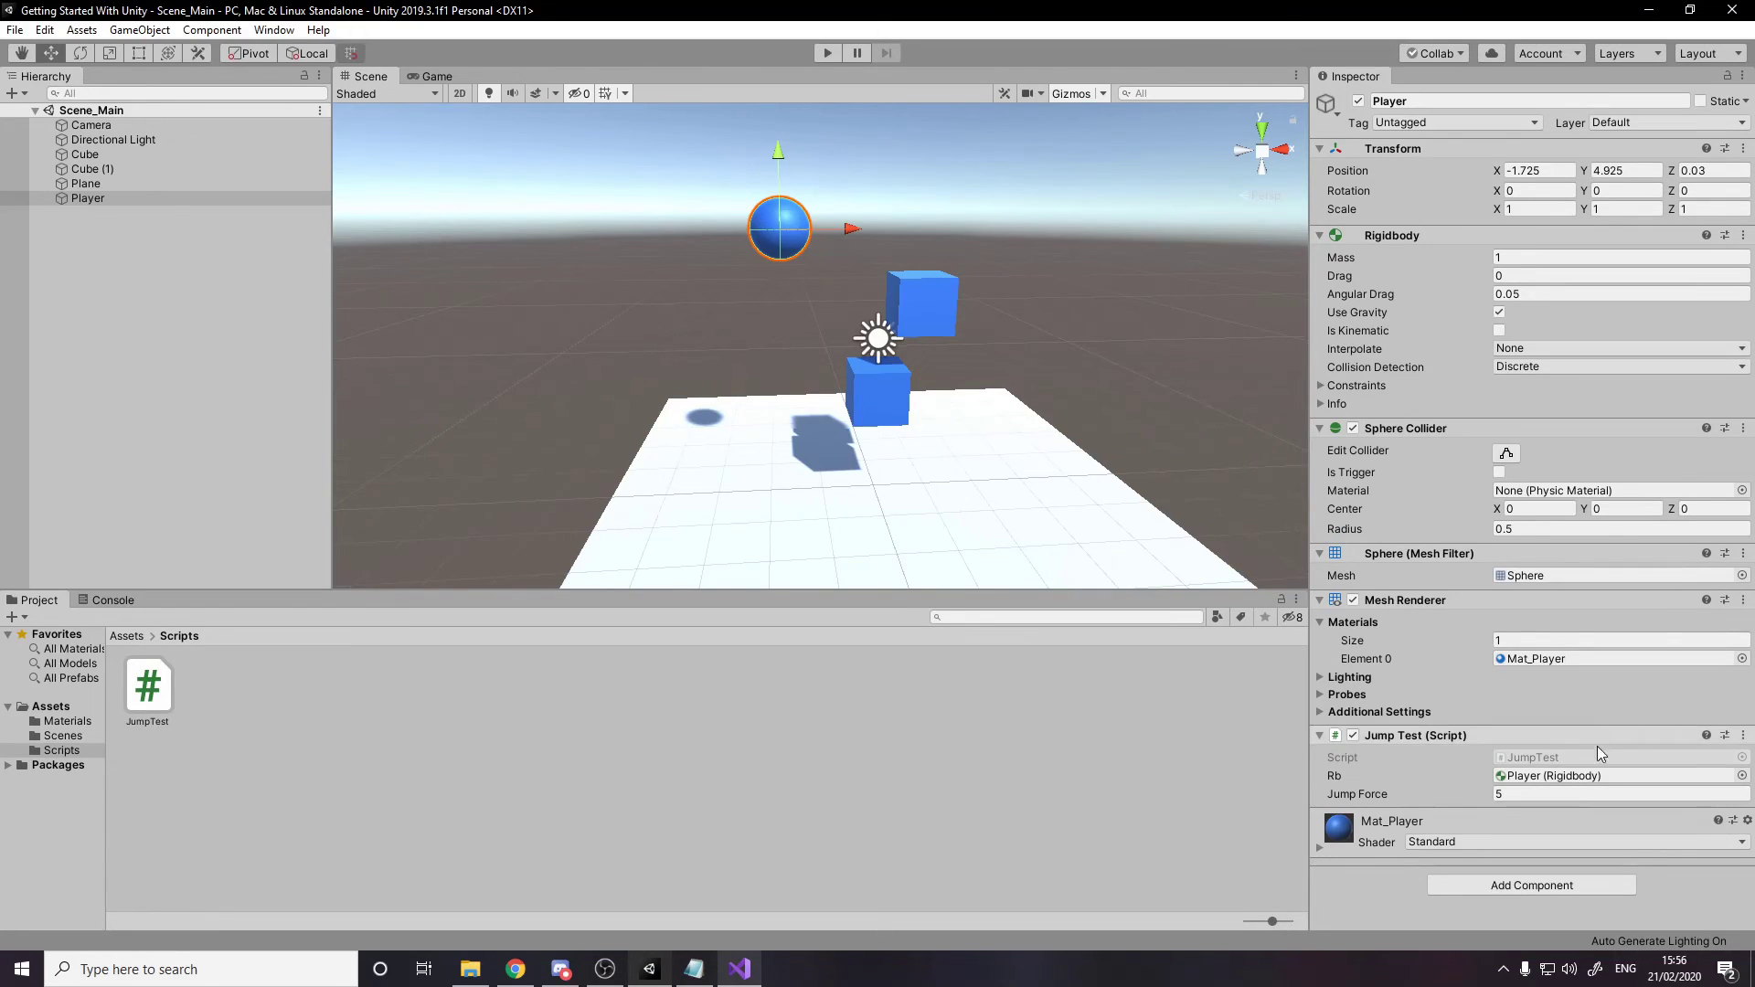
pyautogui.click(1536, 777)
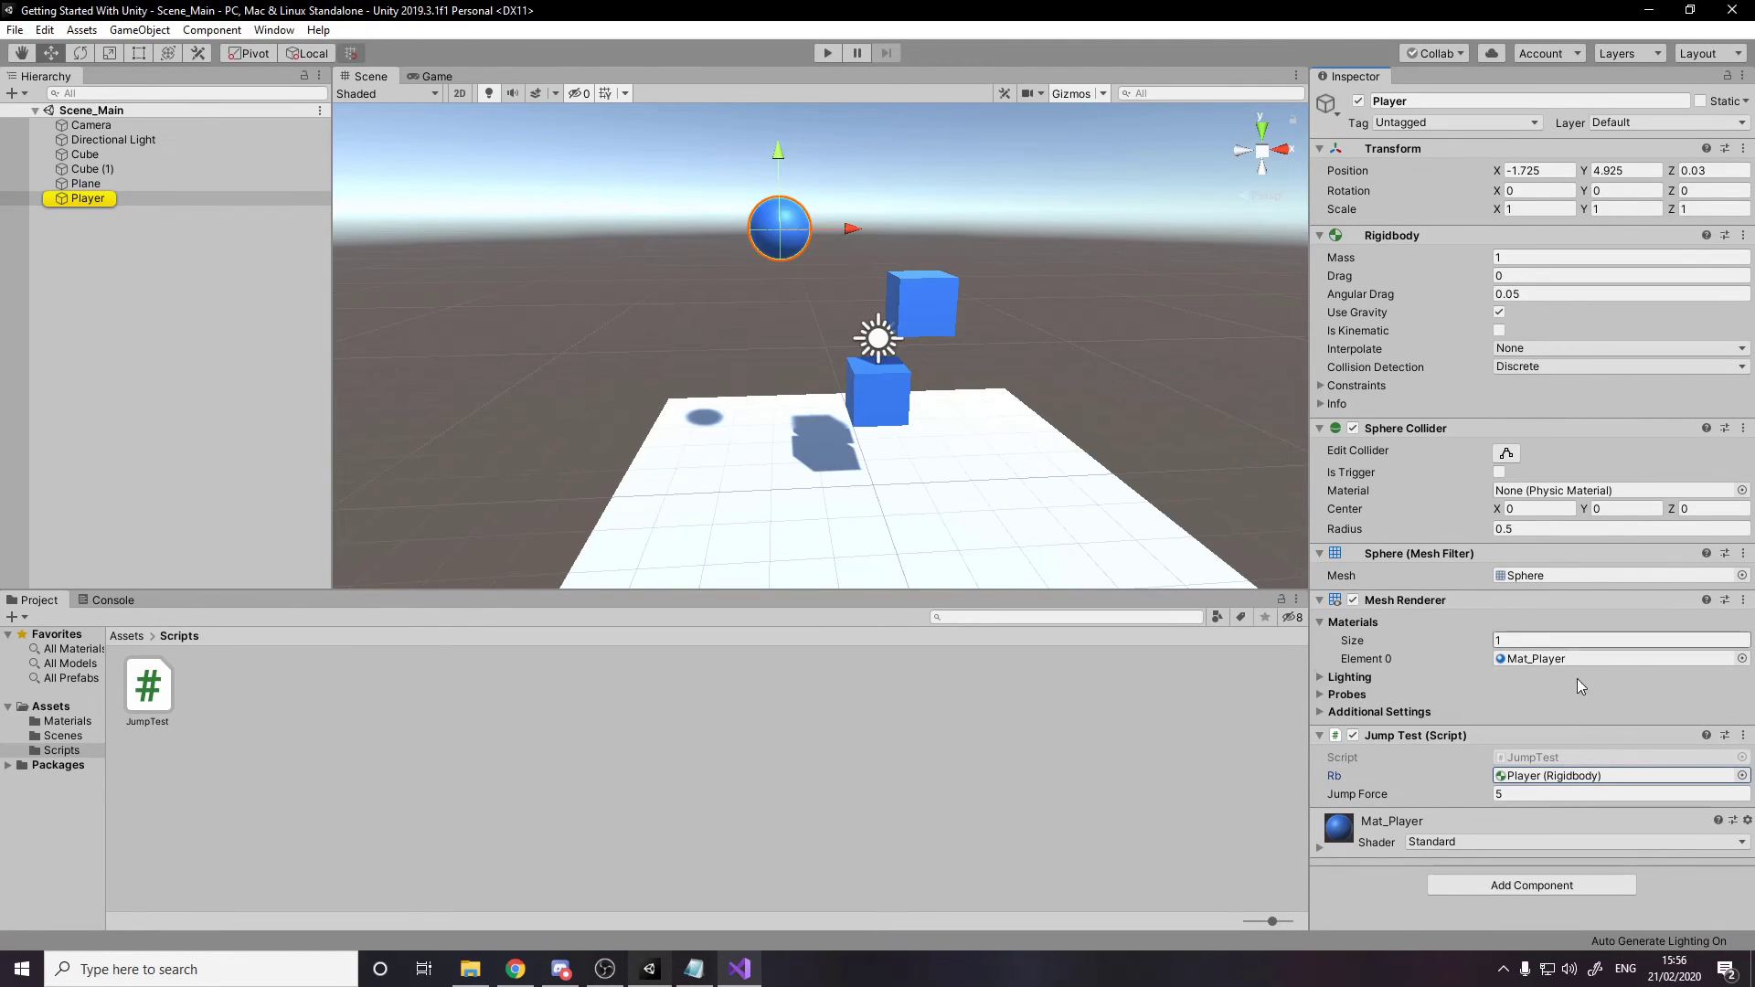